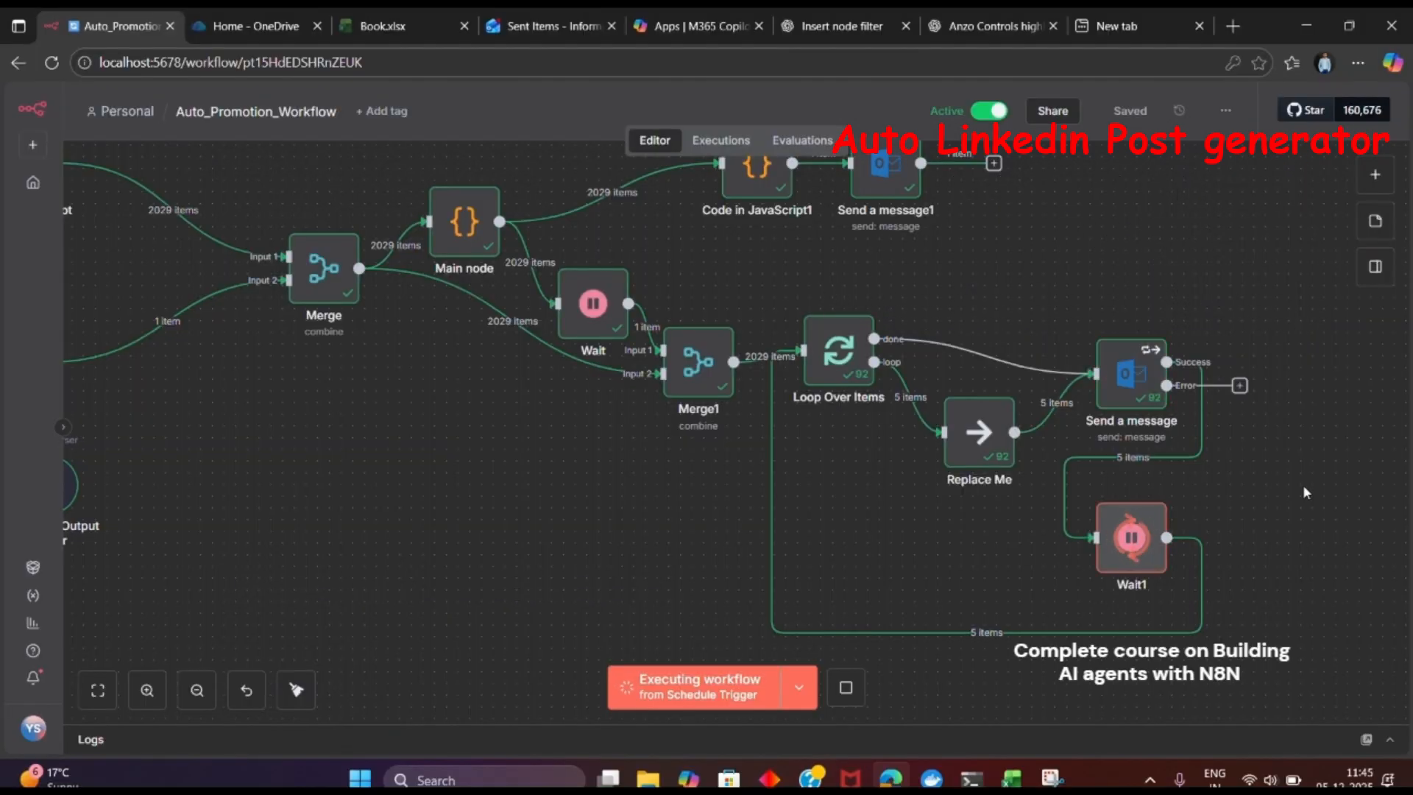
# Look over the Auto_Promotion_Workflow canvas from the Schedule Trigger and Webhook nodes through to the message-sending loop.
pyautogui.hscroll(-2, 1304, 487)
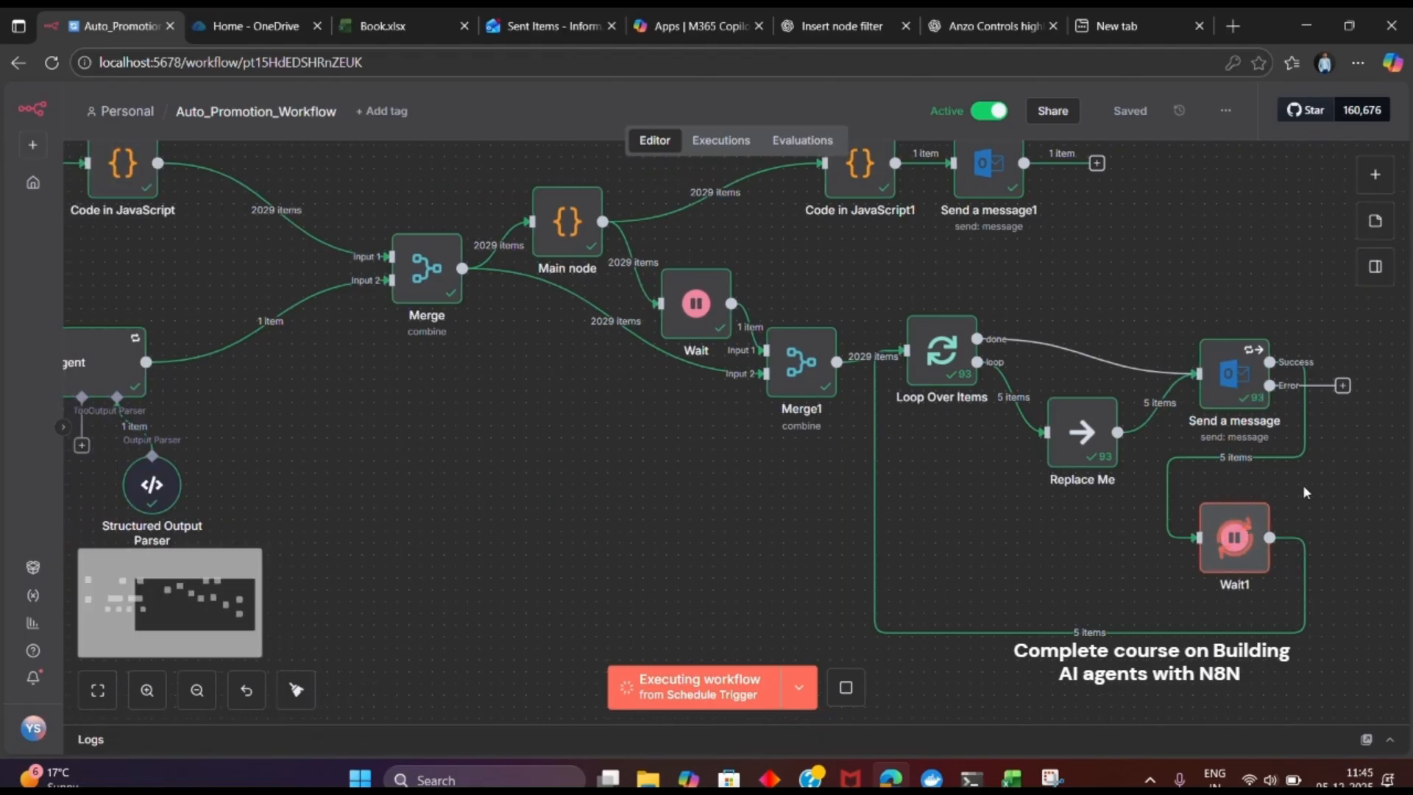
pyautogui.hscroll(-10, 1302, 484)
pyautogui.scroll(1, 1190, 479)
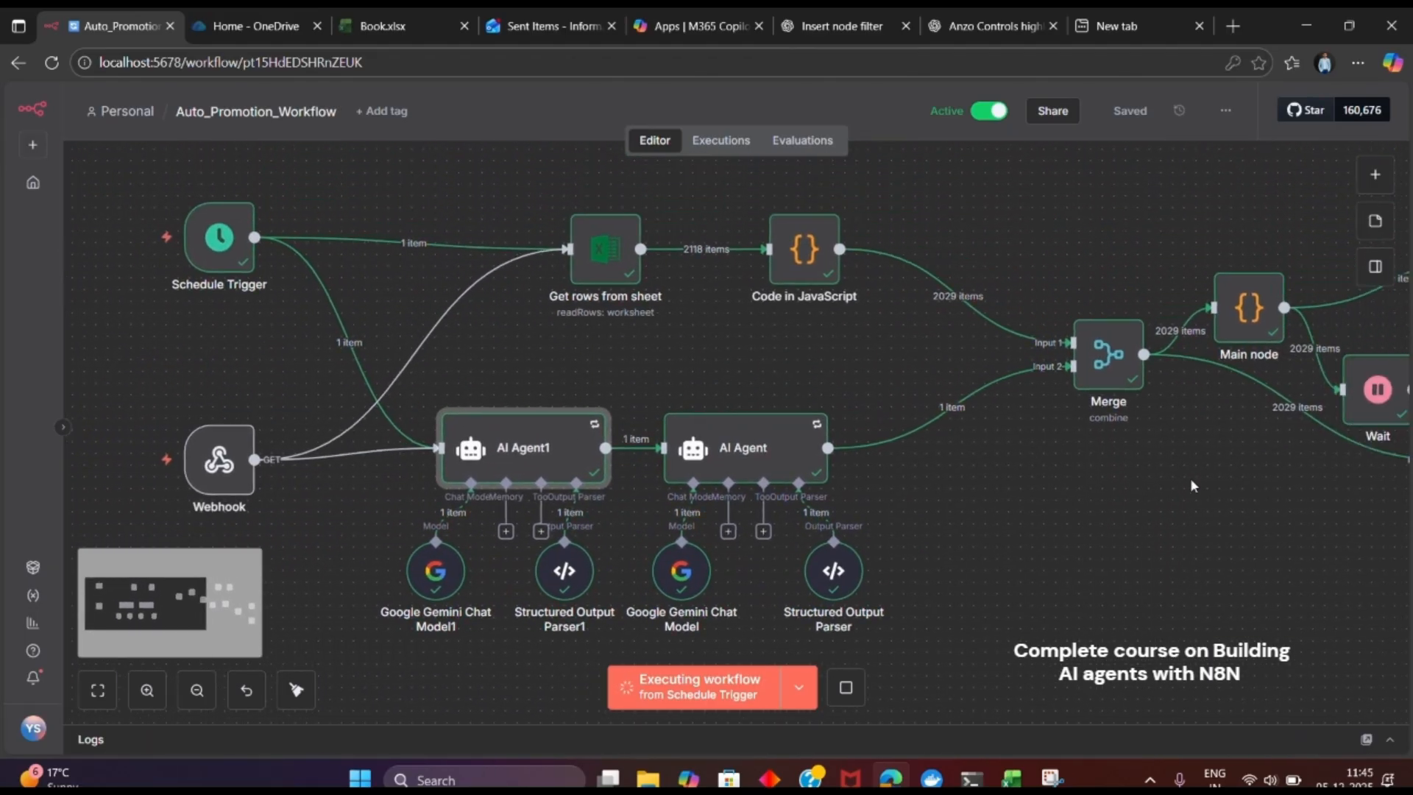
pyautogui.hscroll(8, 1190, 479)
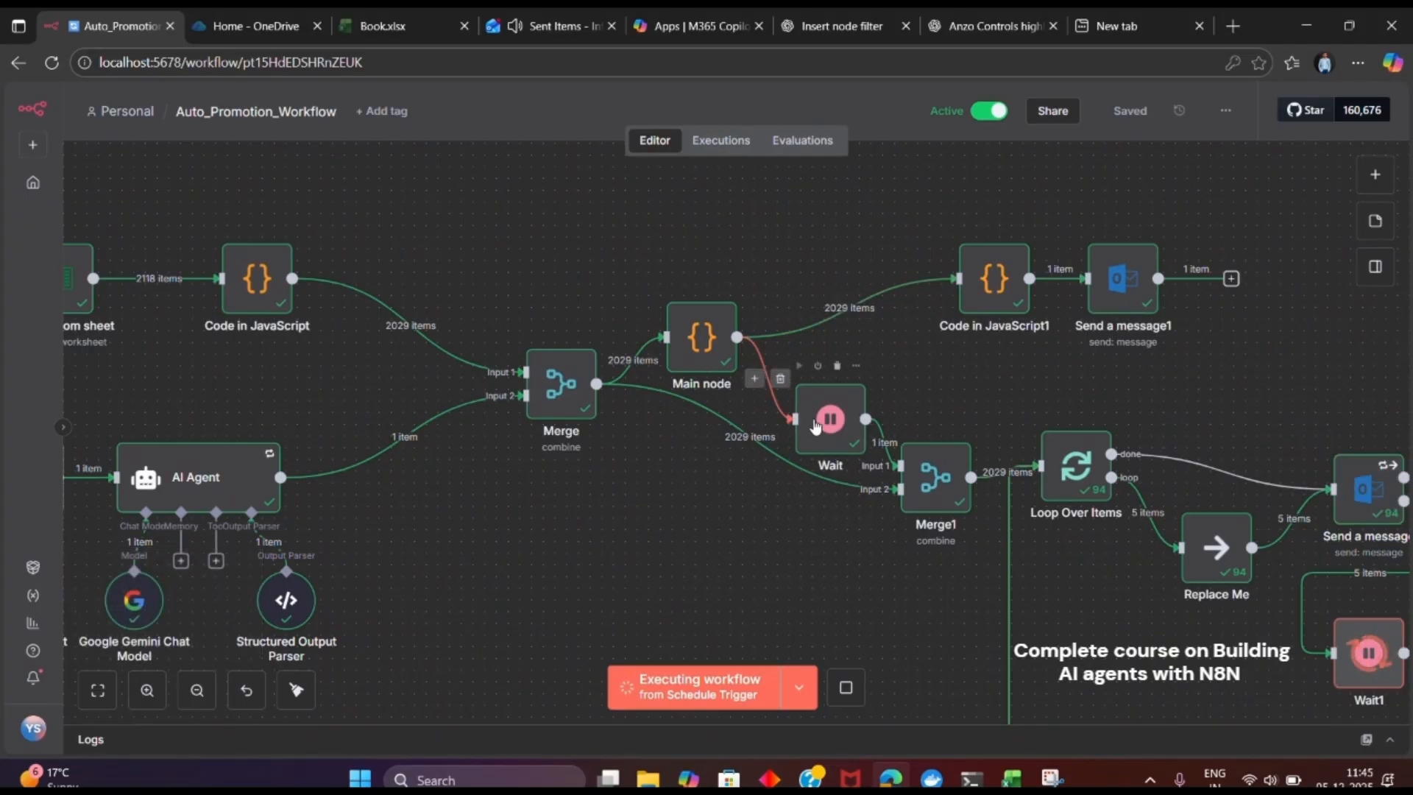
pyautogui.hscroll(3, 1079, 405)
pyautogui.scroll(-2, 1080, 404)
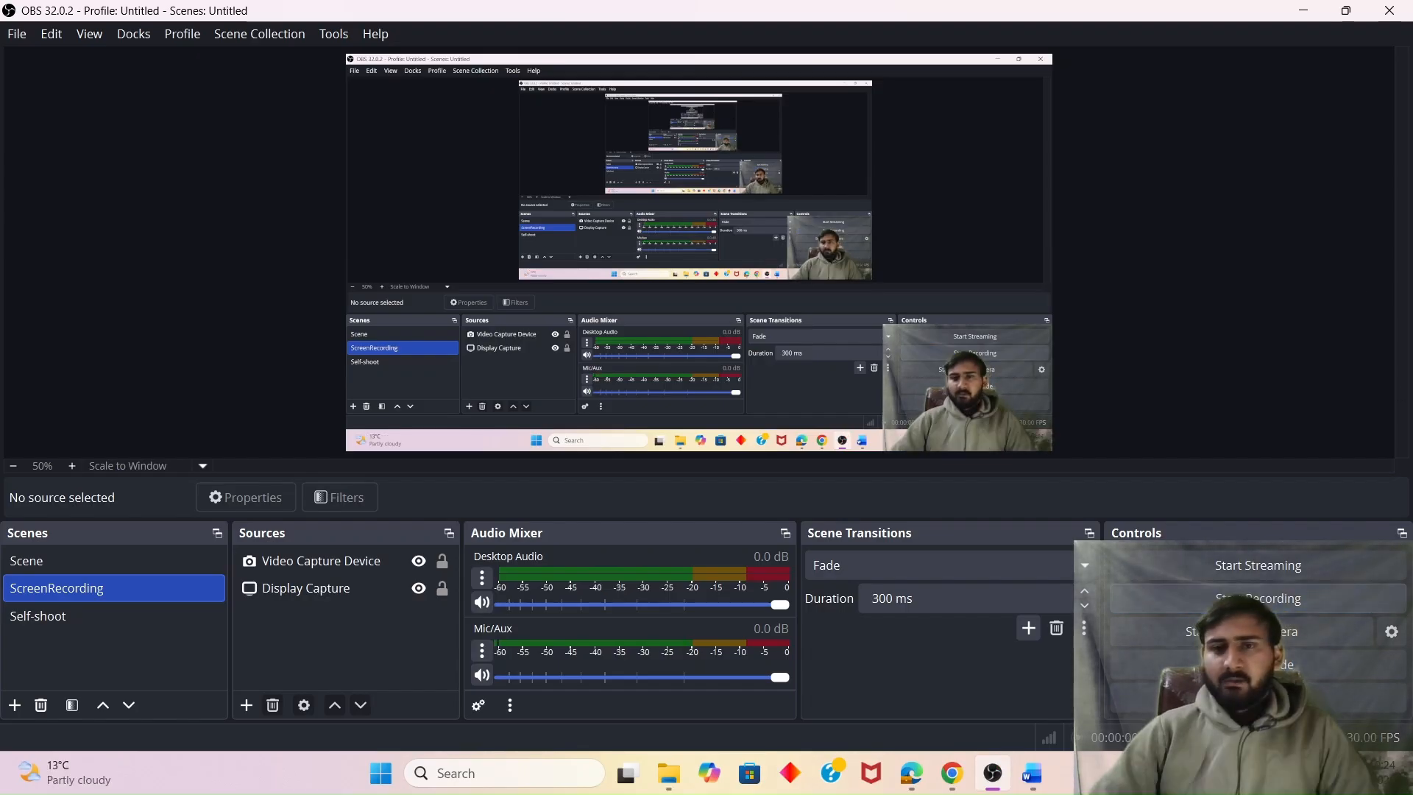
# Start the screen recording in OBS and switch to the Edge window holding the n8n pages.
pyautogui.click(1258, 598)
pyautogui.moveTo(941, 774)
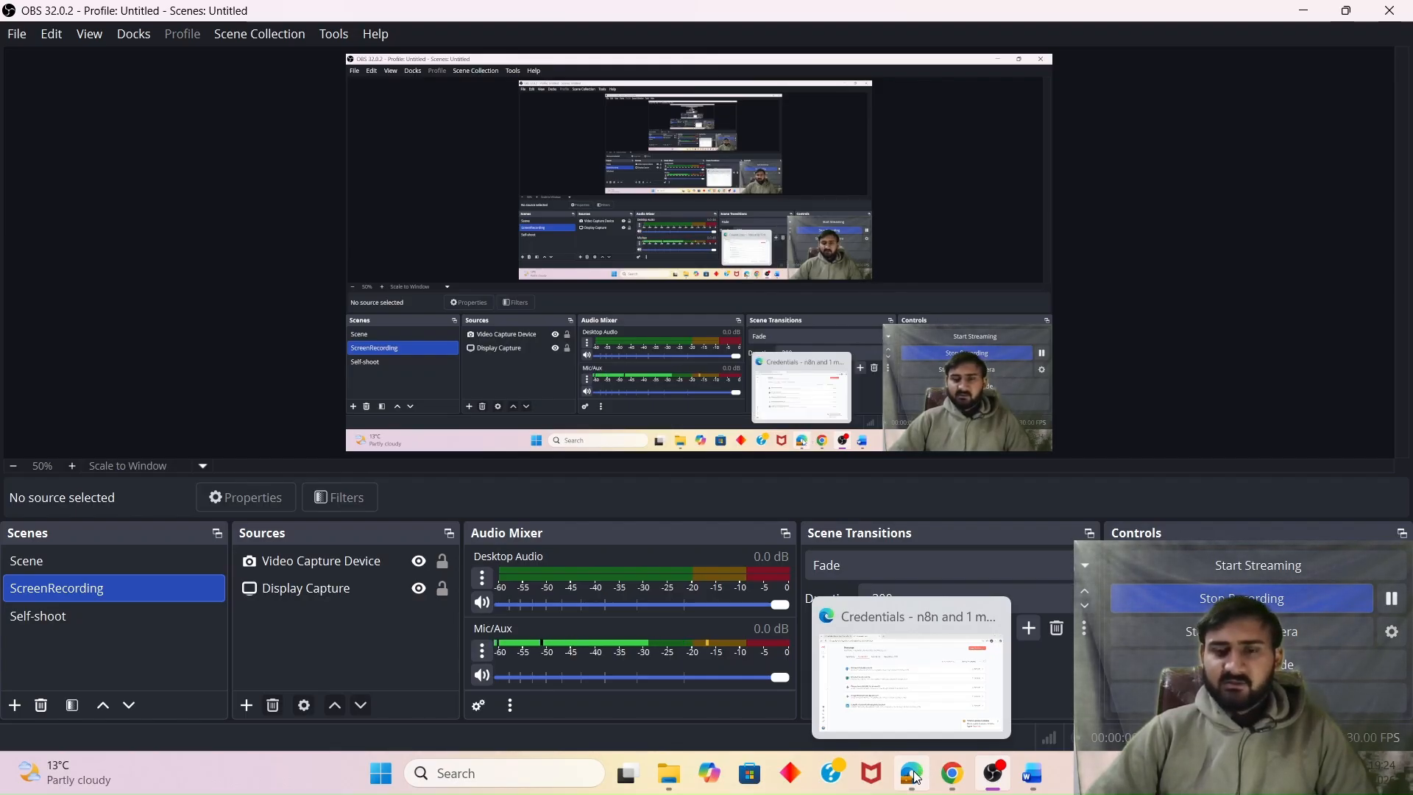
pyautogui.click(916, 777)
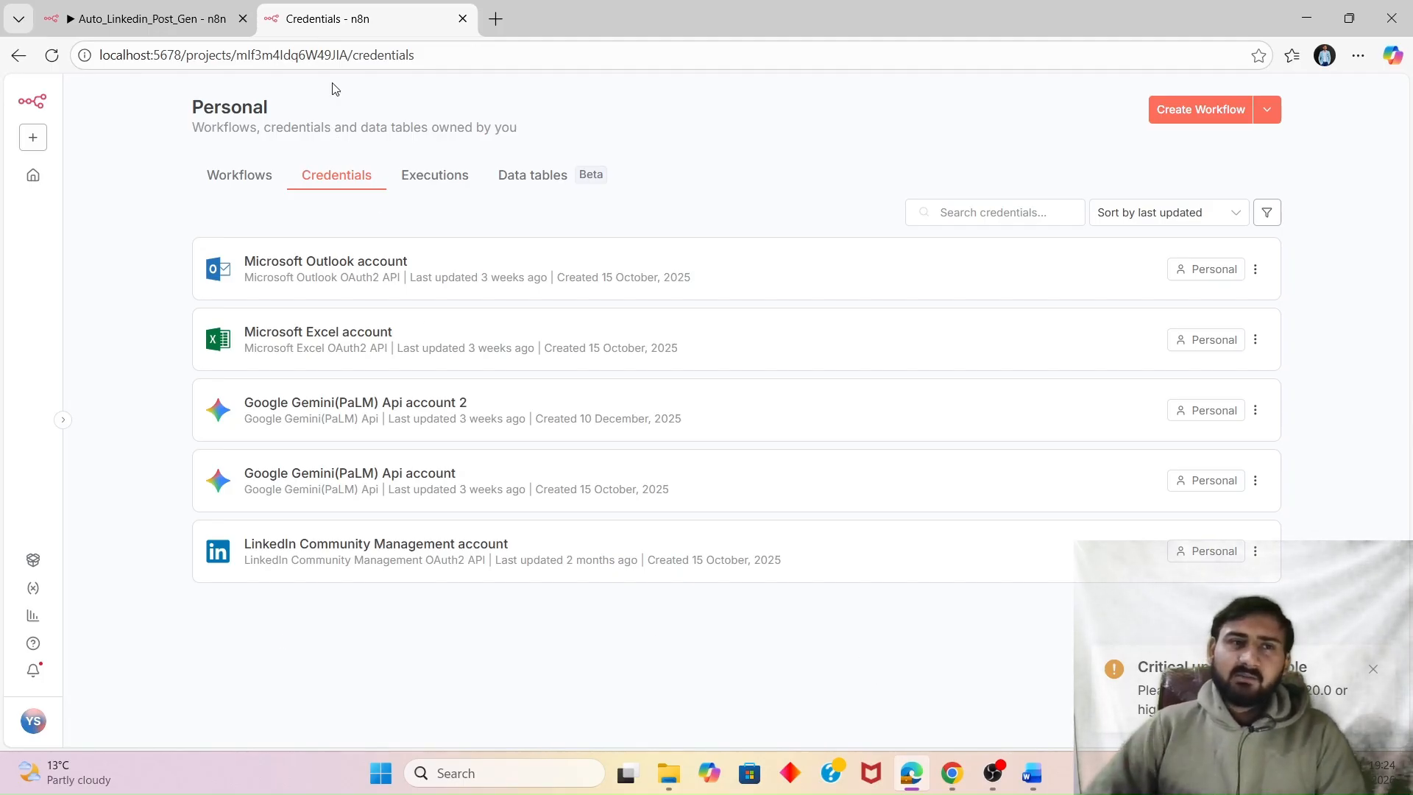
# Load the local n8n page in a separate browser tab and show the Auto_Promotion_Workflow editor.
pyautogui.click(215, 7)
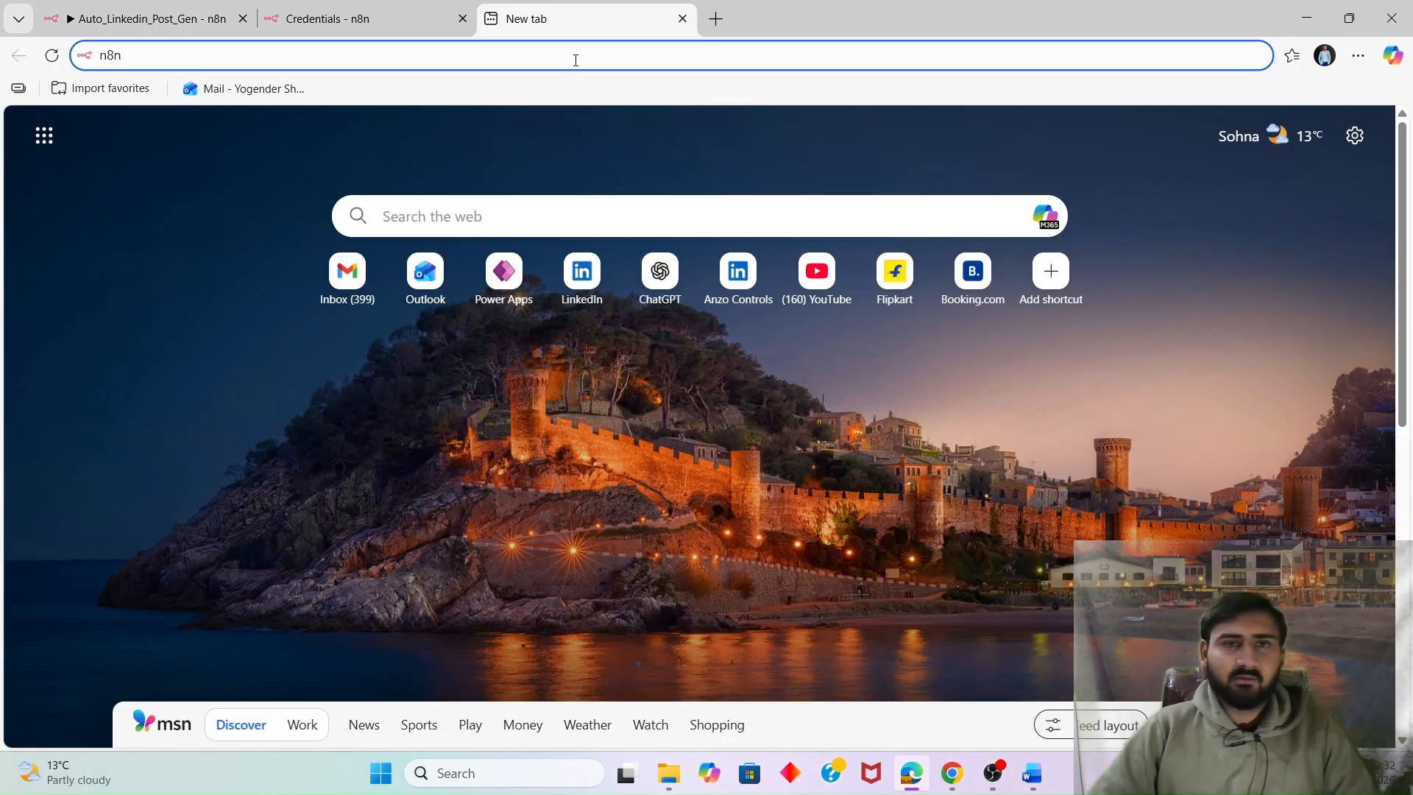
pyautogui.press('Return')
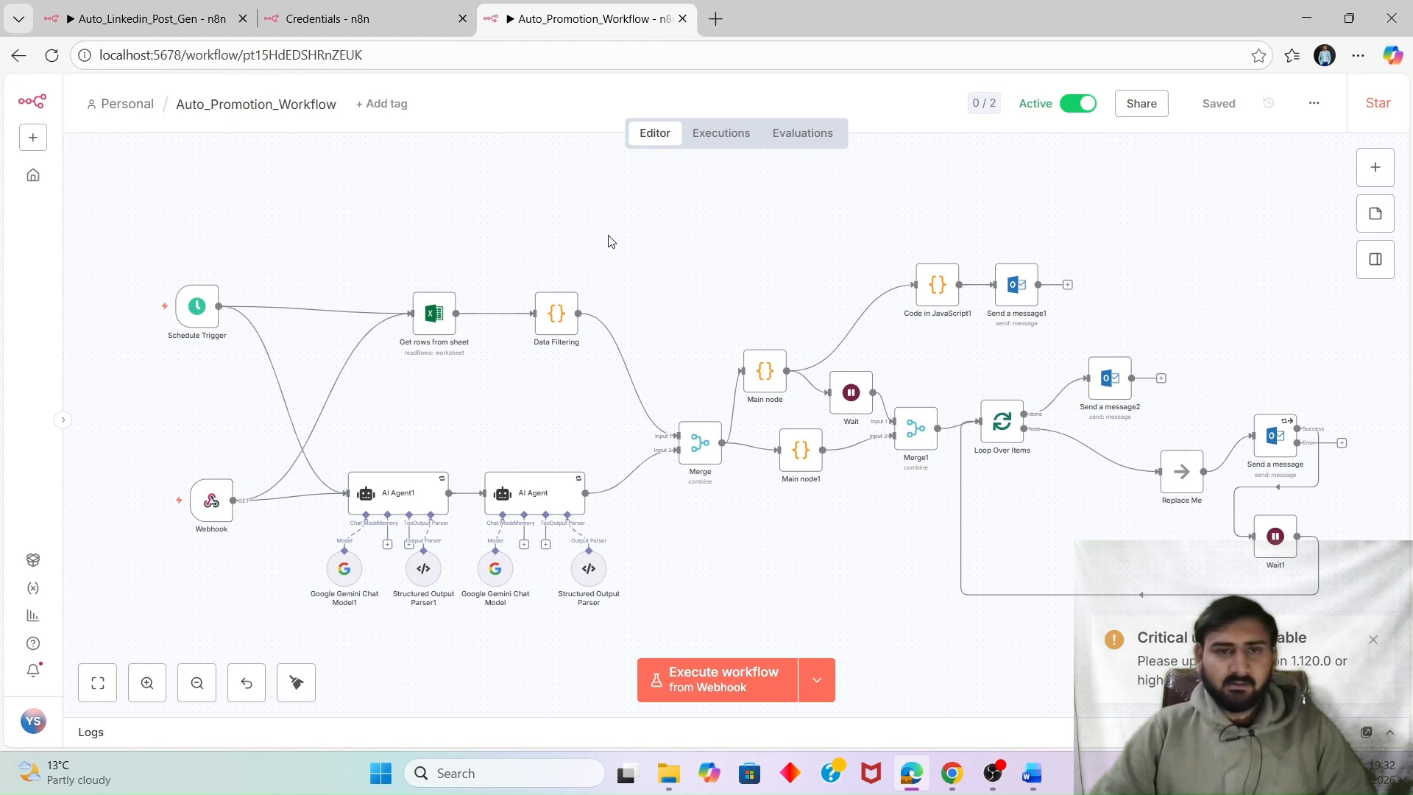
pyautogui.click(715, 20)
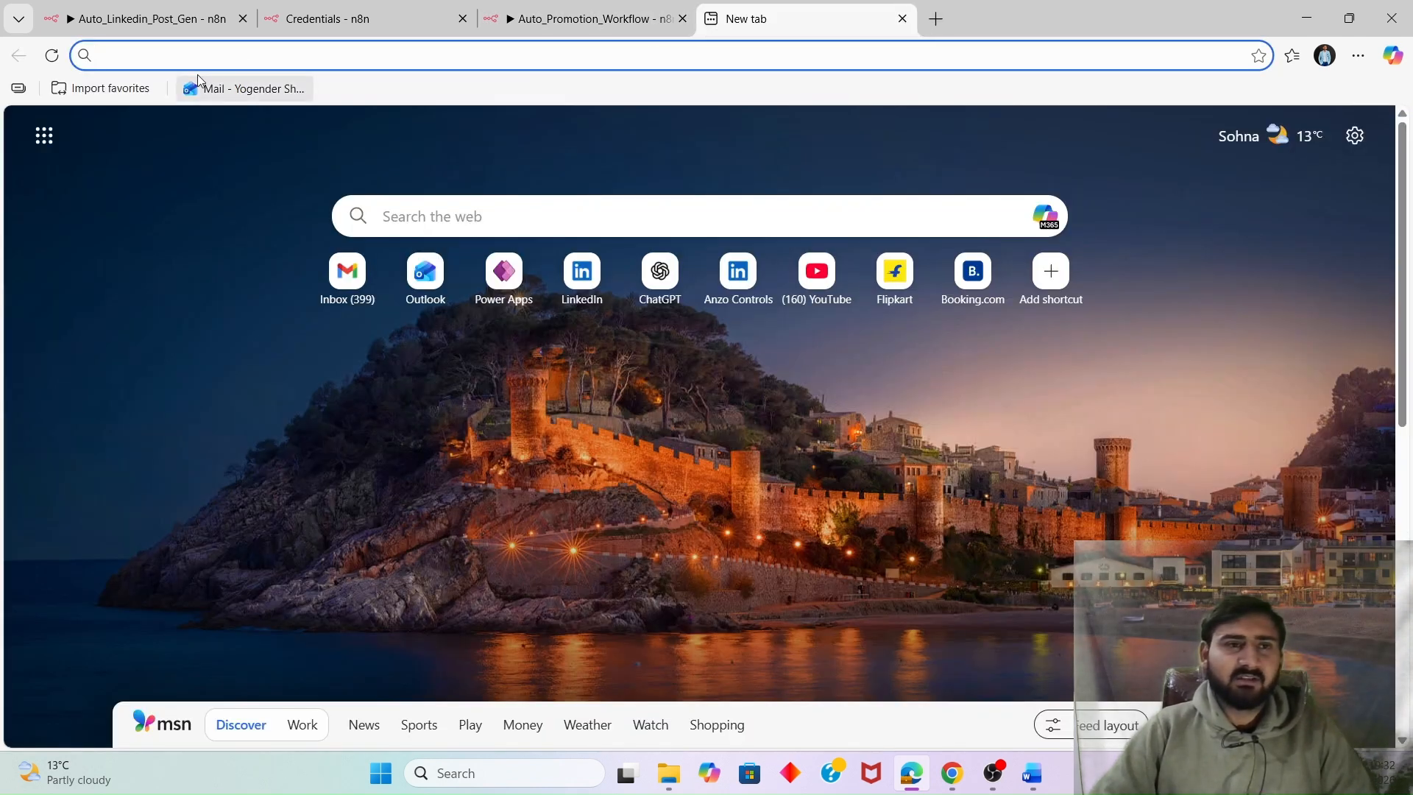
pyautogui.click(515, 19)
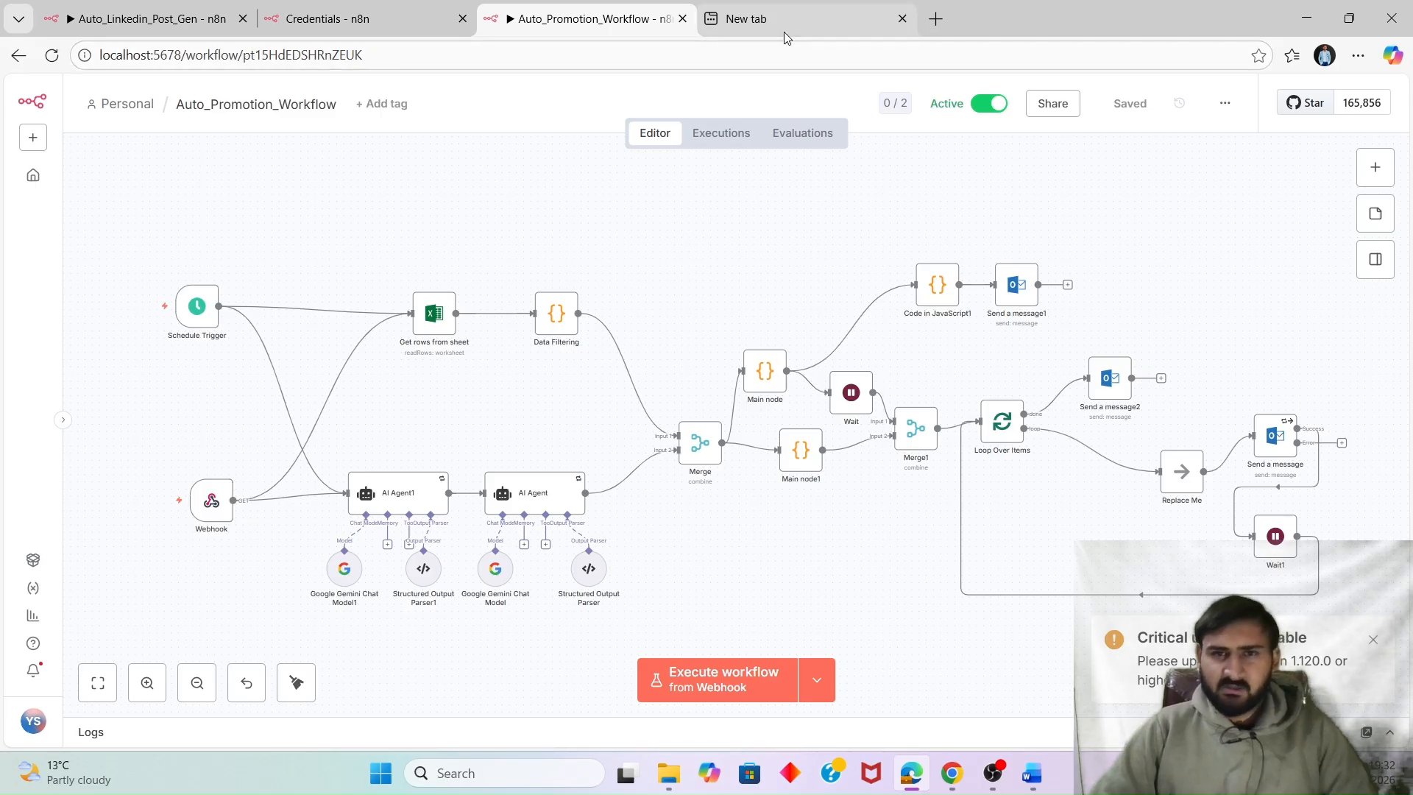
# Search the web for n8n in the empty browser tab and open the official n8n.io website.
pyautogui.moveTo(792, 20)
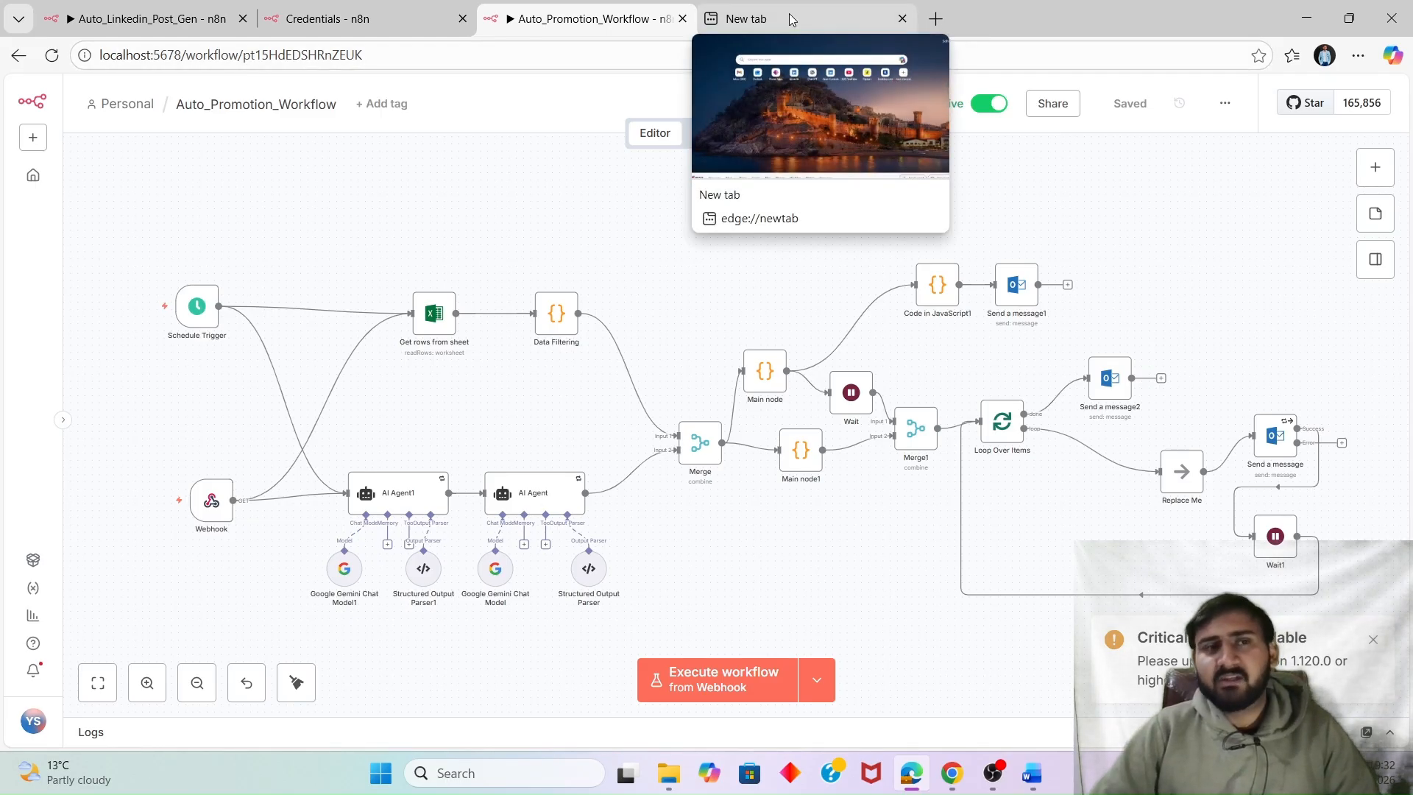
pyautogui.click(792, 19)
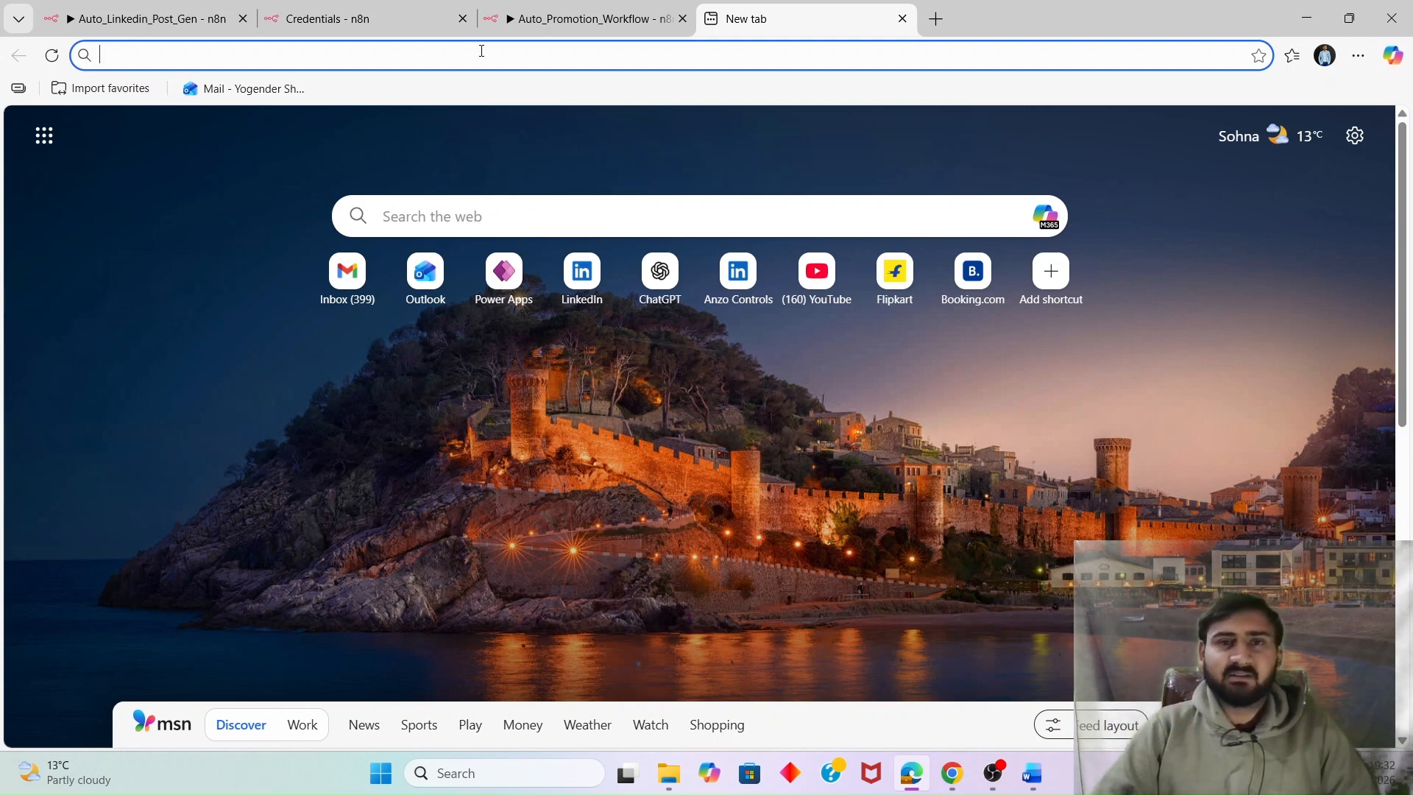
pyautogui.write('n8n')
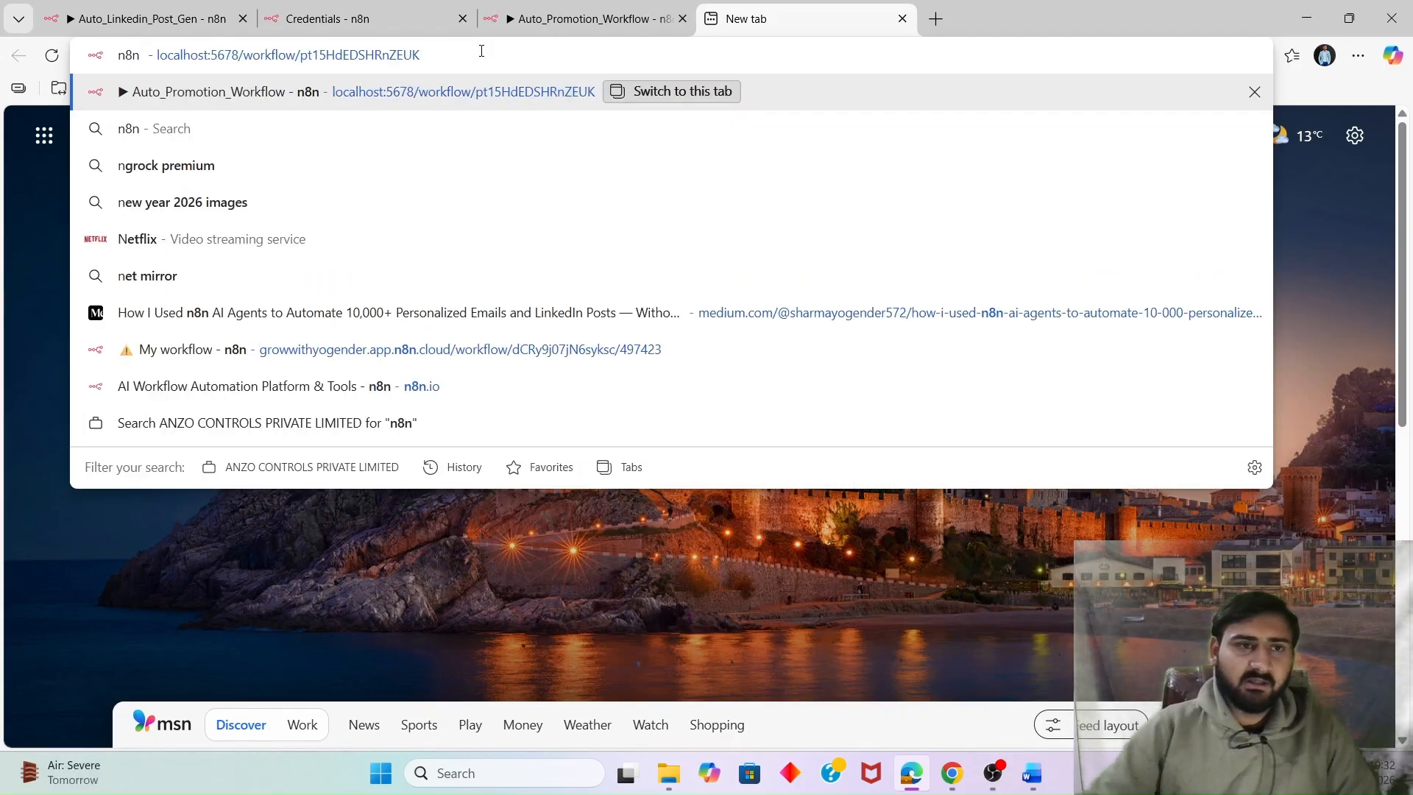
pyautogui.click(189, 130)
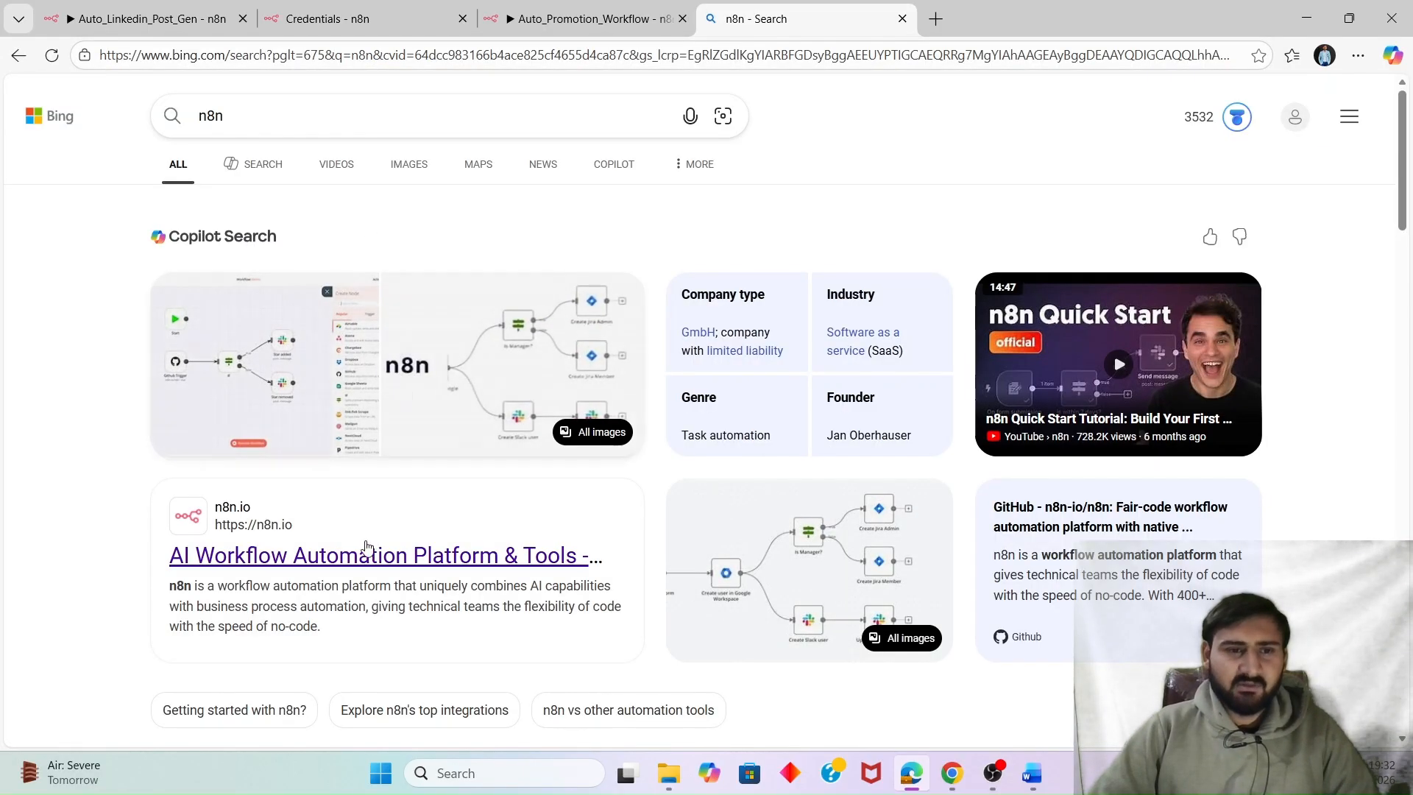
pyautogui.click(320, 552)
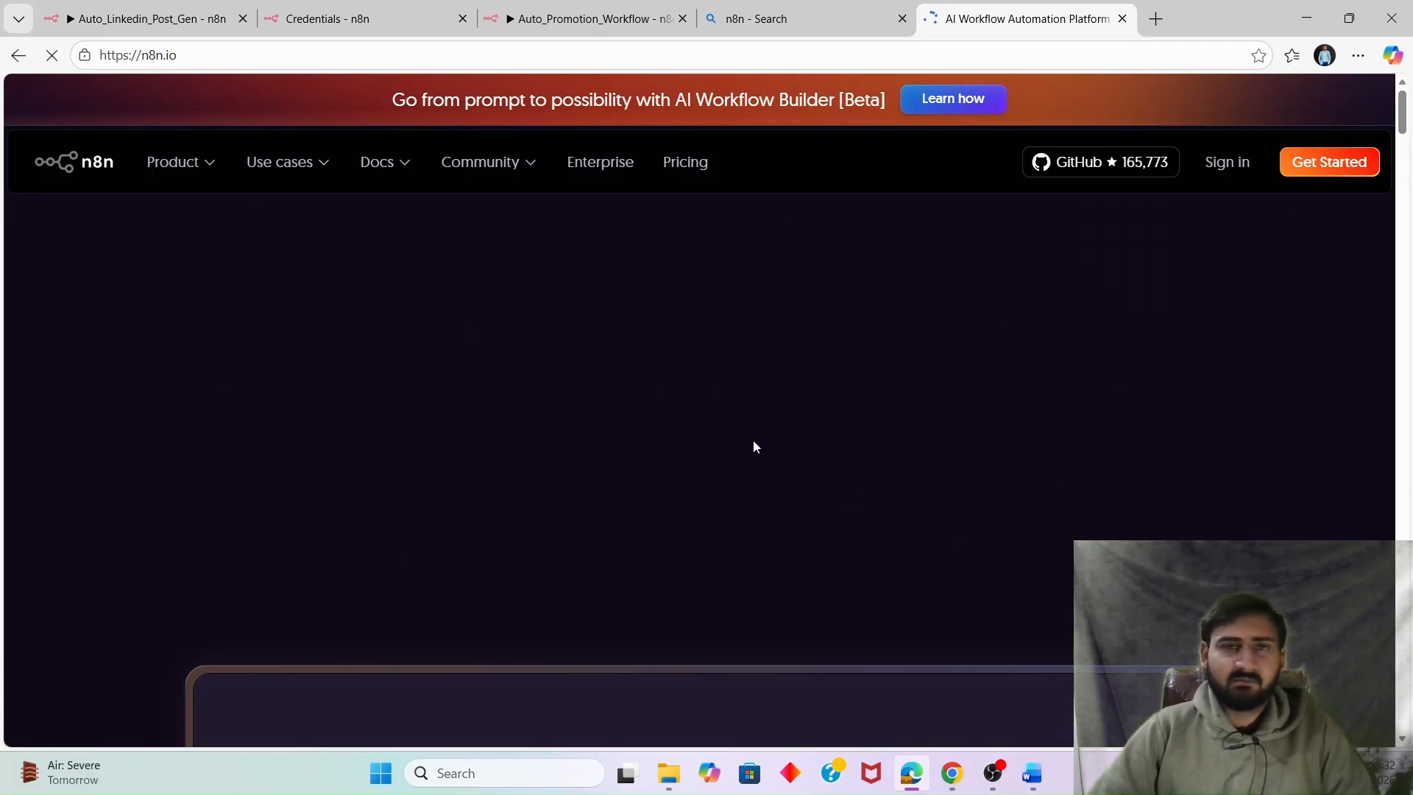
# Open the n8n Cloud registration form from the n8n.io homepage.
pyautogui.scroll(-3, 528, 511)
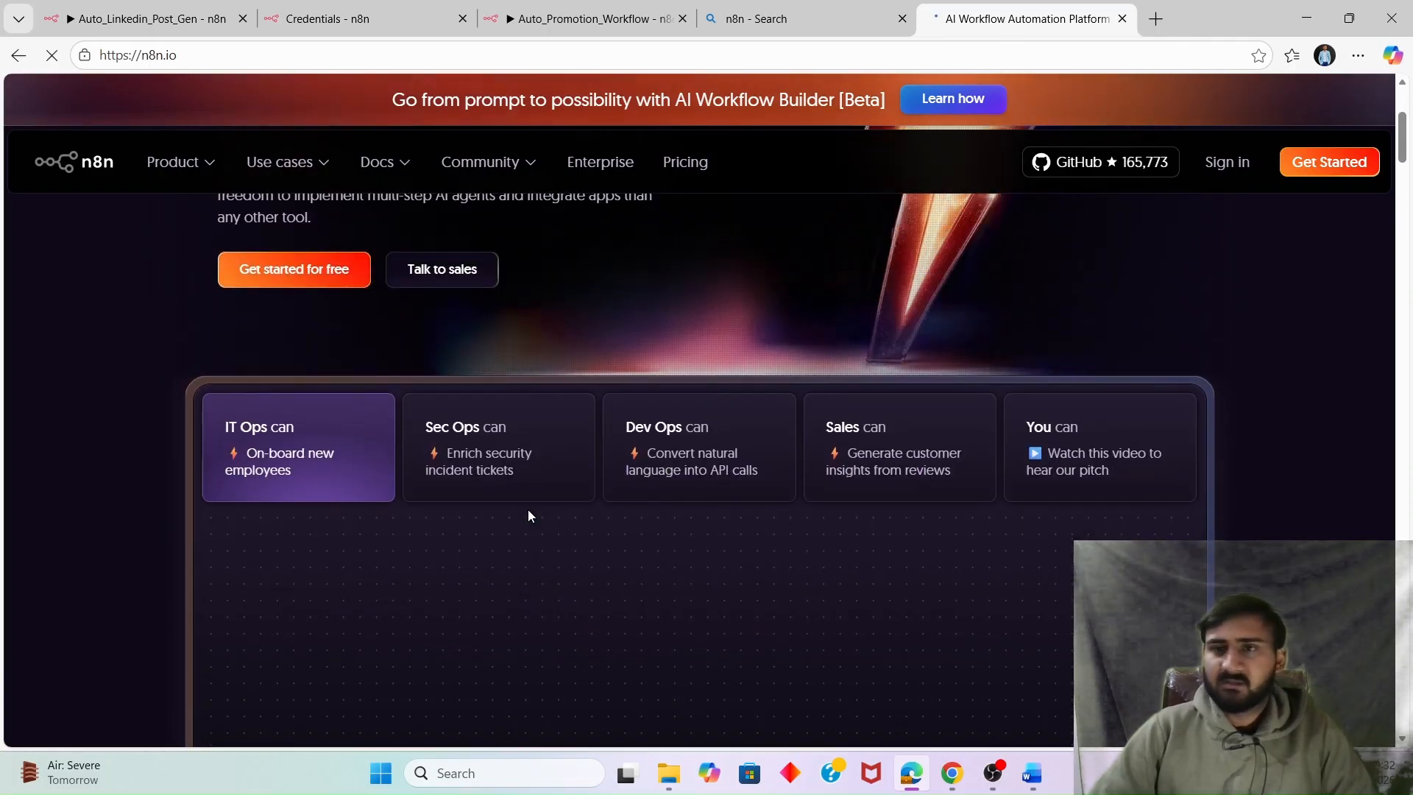
pyautogui.scroll(3, 528, 513)
pyautogui.click(1322, 168)
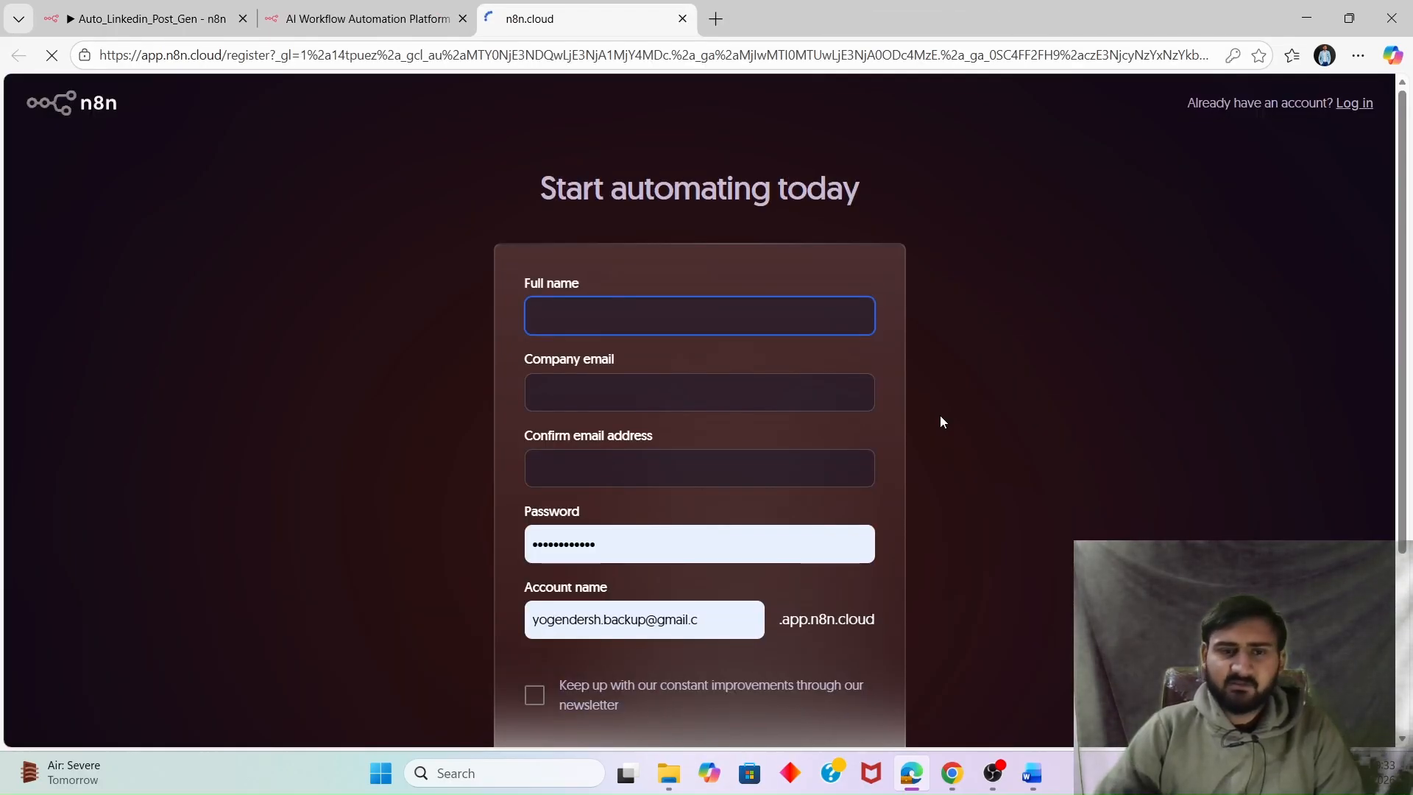
# Fill in the registration form's full name and email fields from the saved personal details.
pyautogui.click(682, 309)
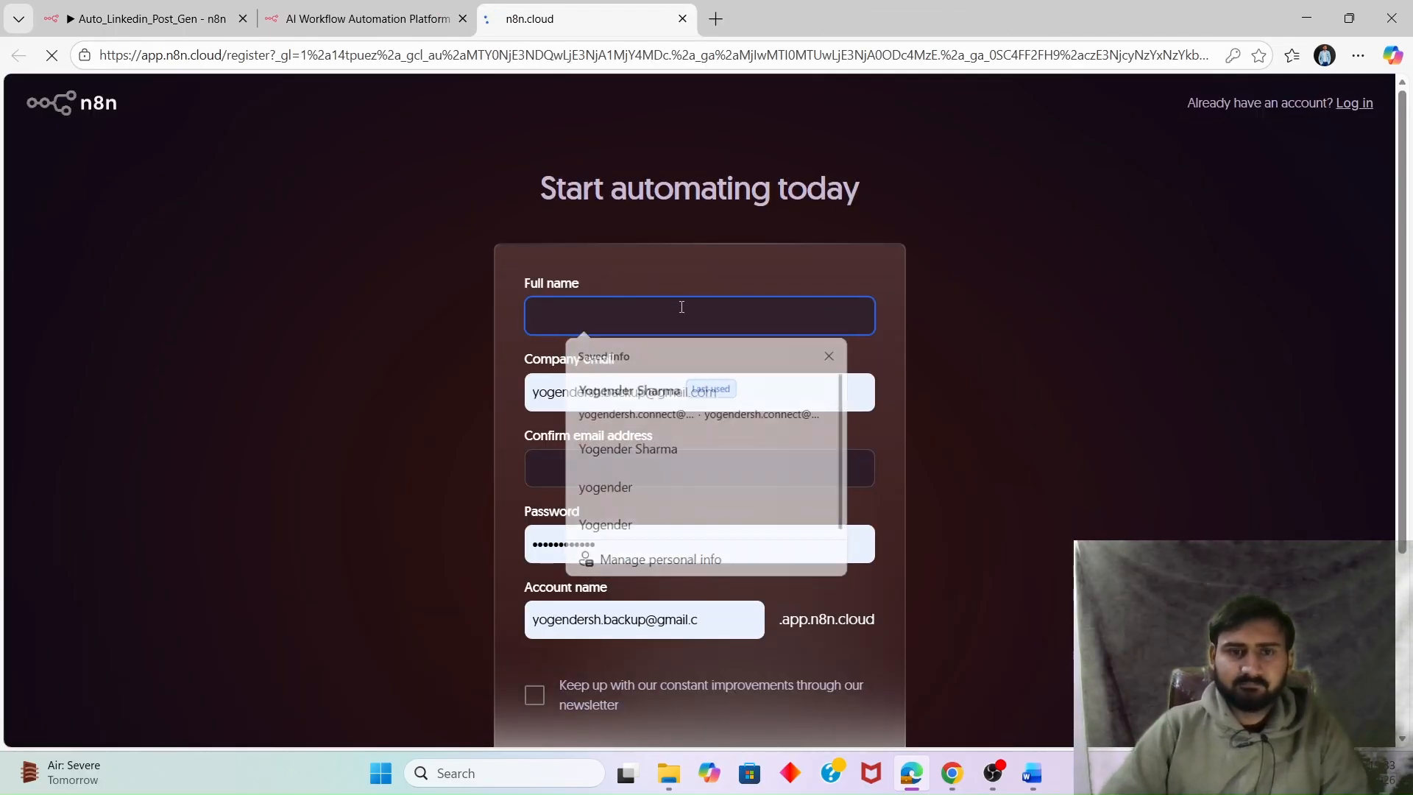
pyautogui.click(683, 309)
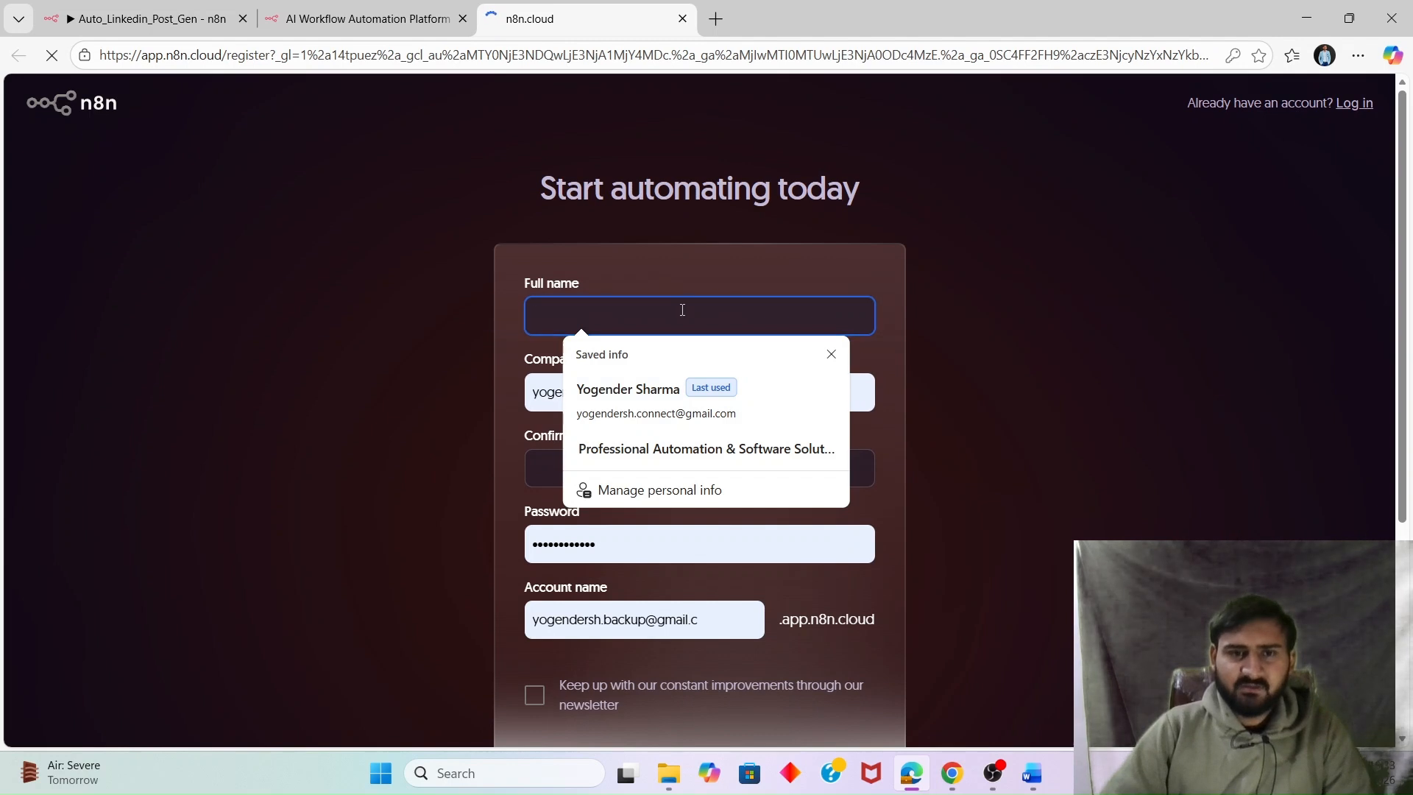
pyautogui.click(632, 389)
pyautogui.click(645, 462)
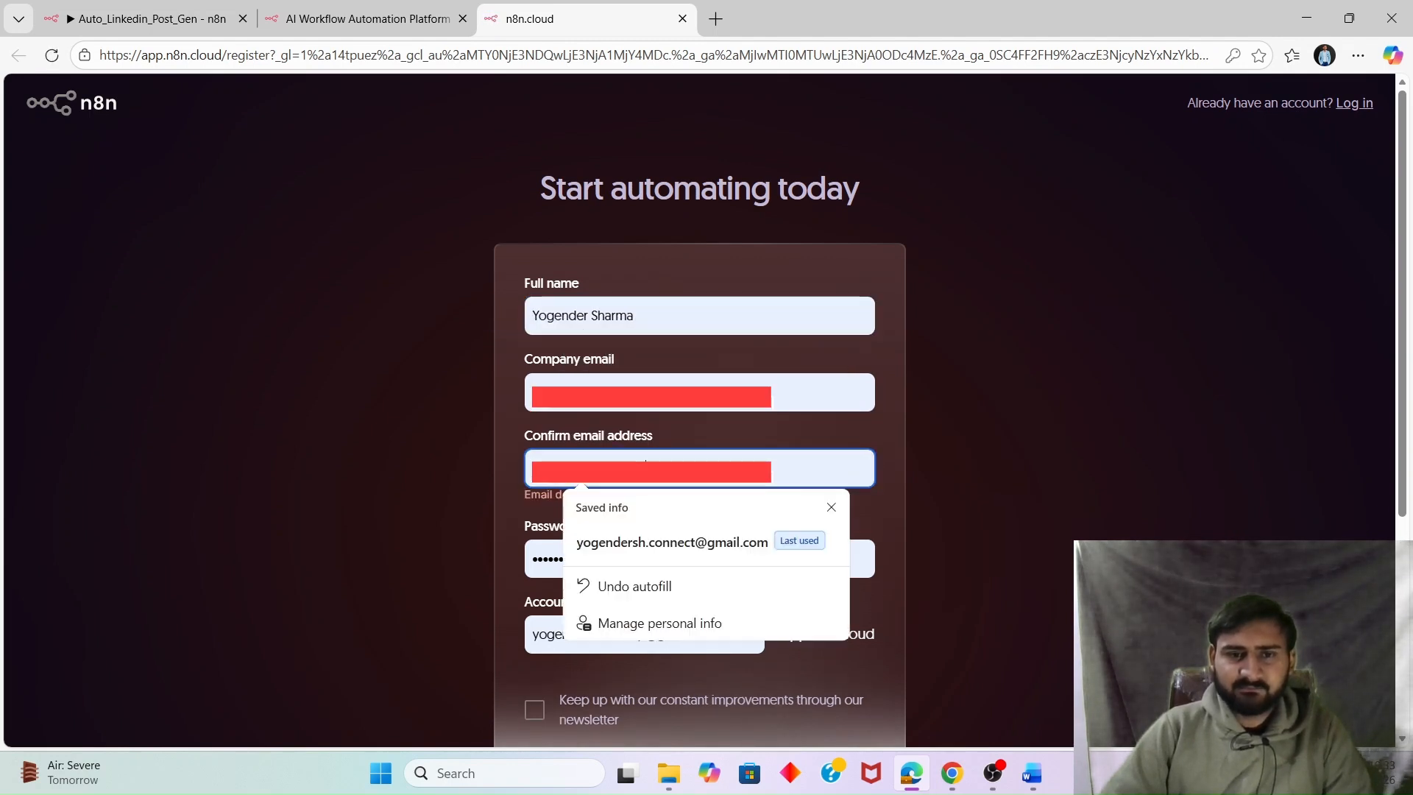
pyautogui.click(949, 479)
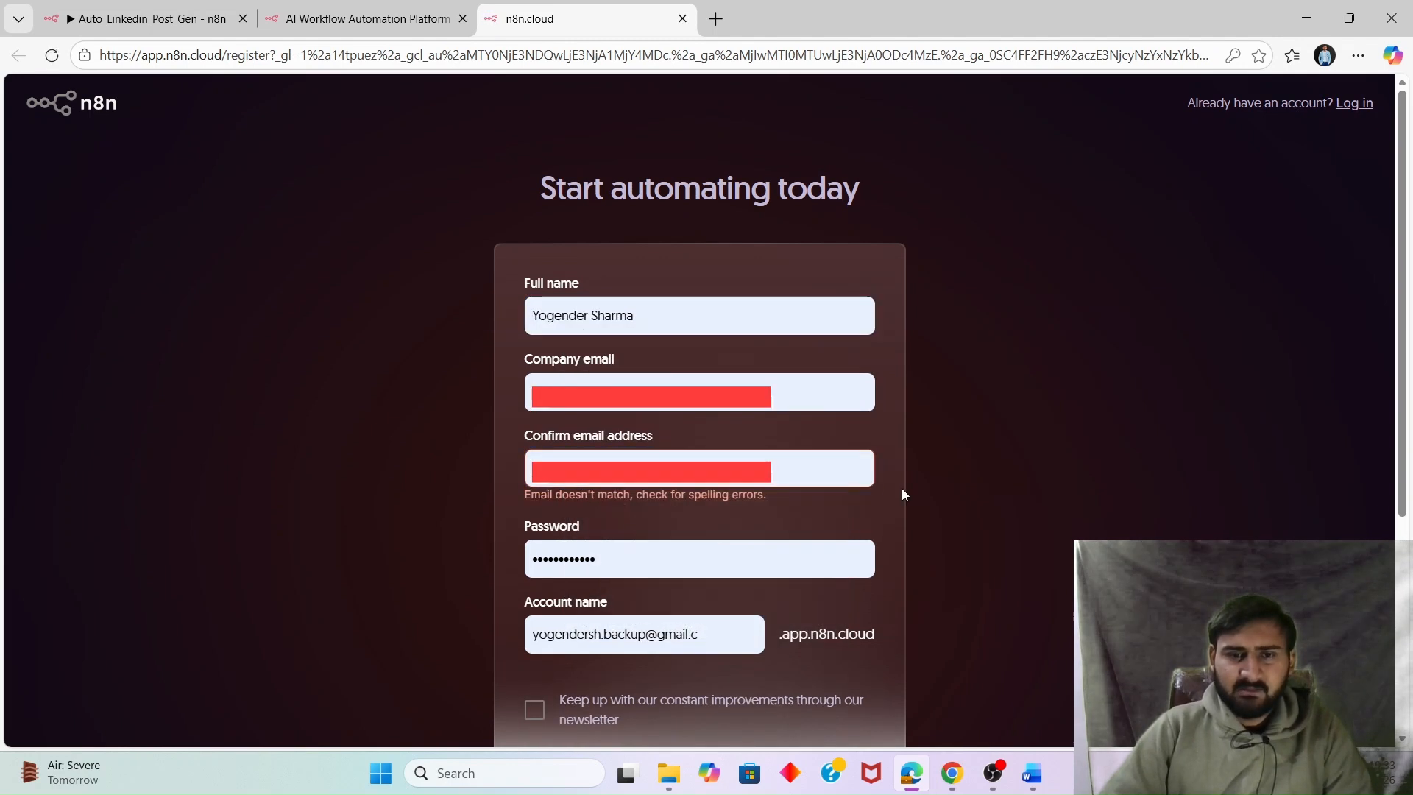
pyautogui.click(725, 466)
pyautogui.click(944, 451)
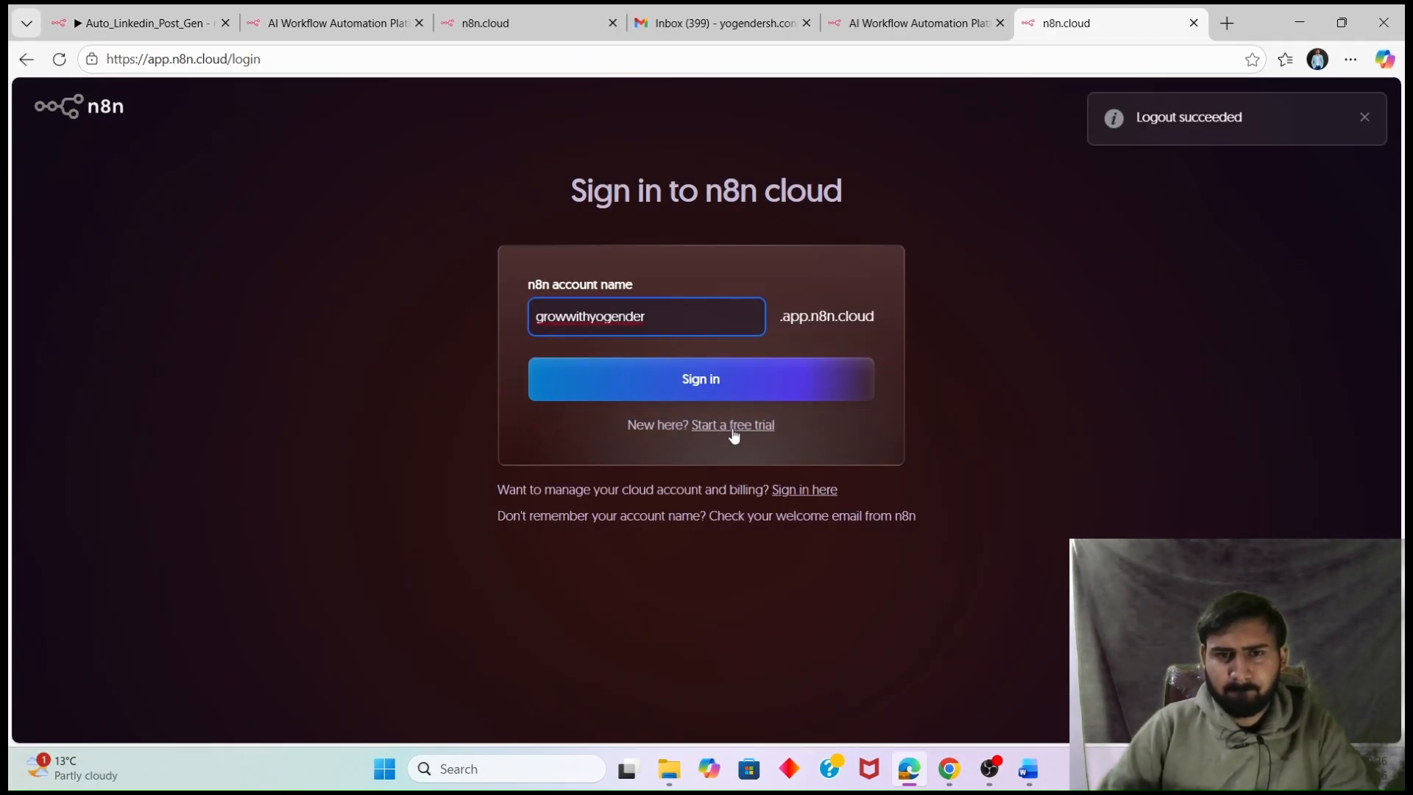
# Start a free trial from the n8n Cloud sign-in page and fill in the full name from saved details.
pyautogui.click(714, 433)
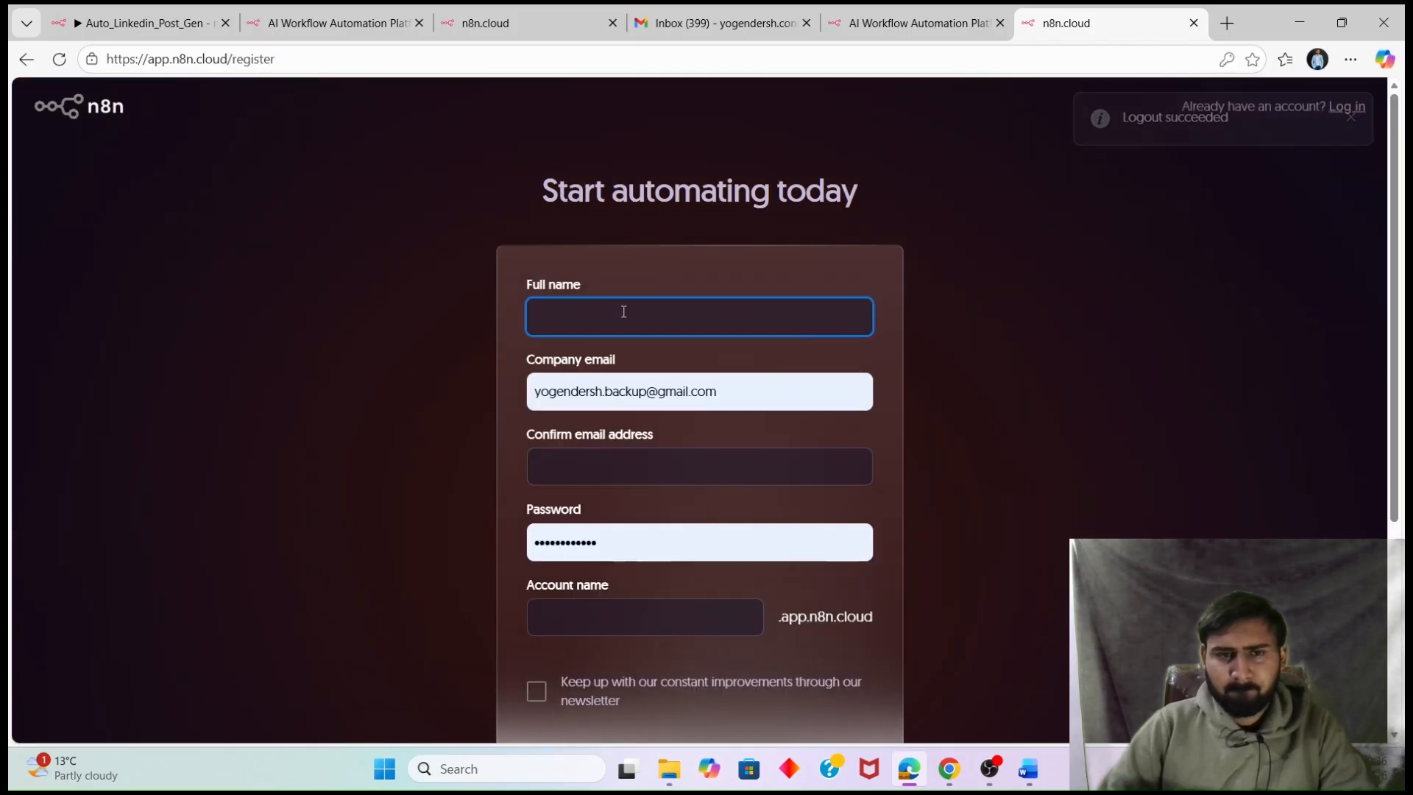
pyautogui.click(623, 311)
pyautogui.click(616, 394)
# Replace the address in both the company email and confirm email fields with the registrant's other email.
pyautogui.click(622, 382)
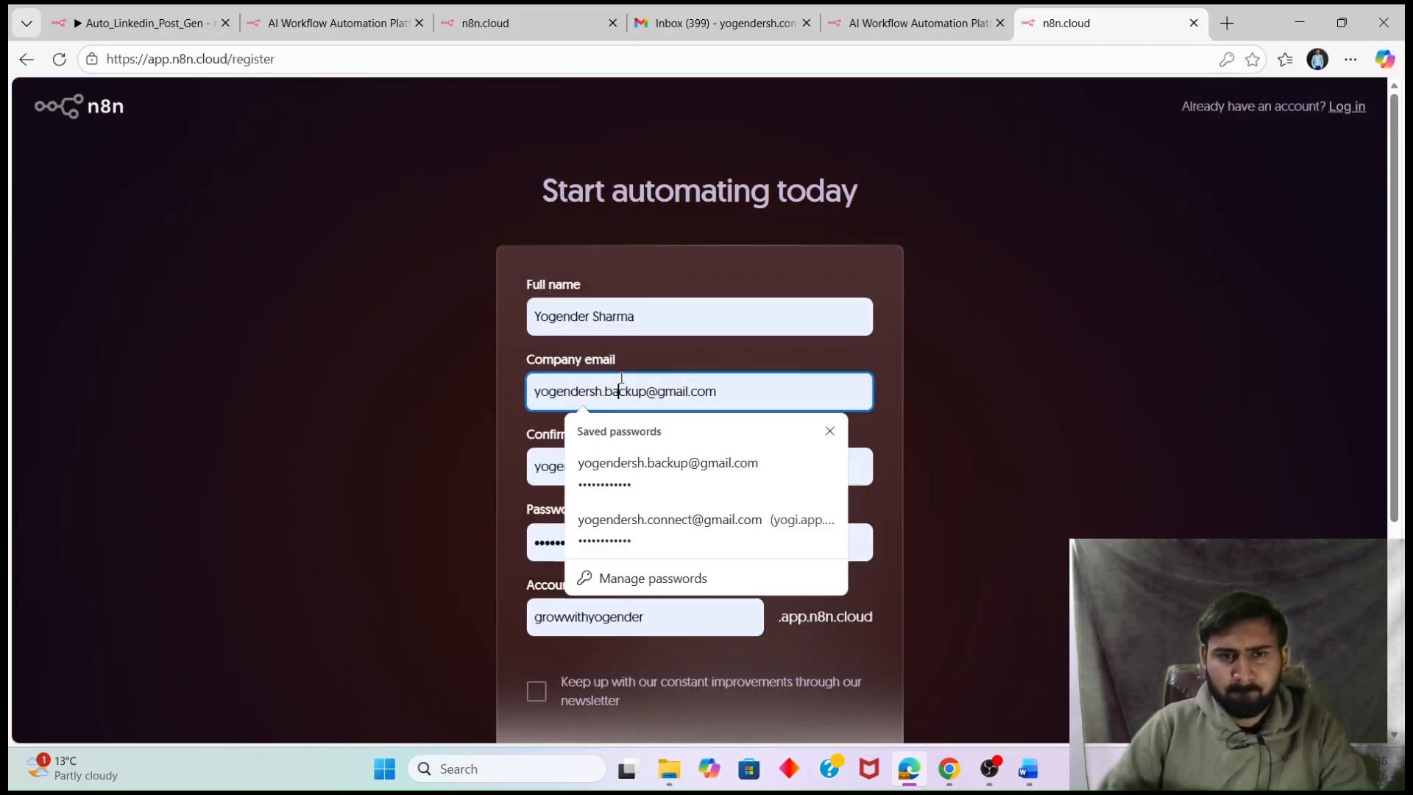
pyautogui.doubleClick(615, 391)
pyautogui.click(646, 388)
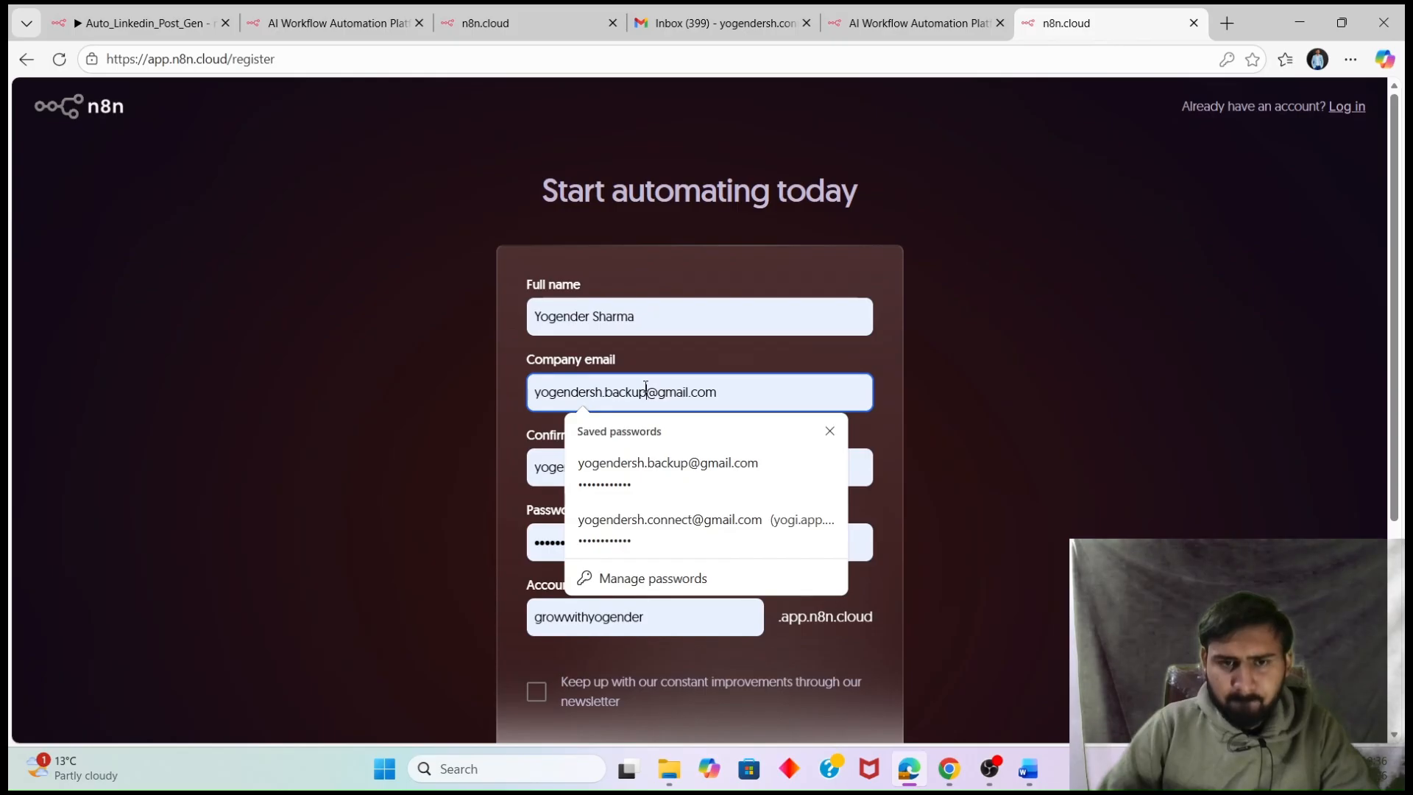
pyautogui.tripleClick(647, 389)
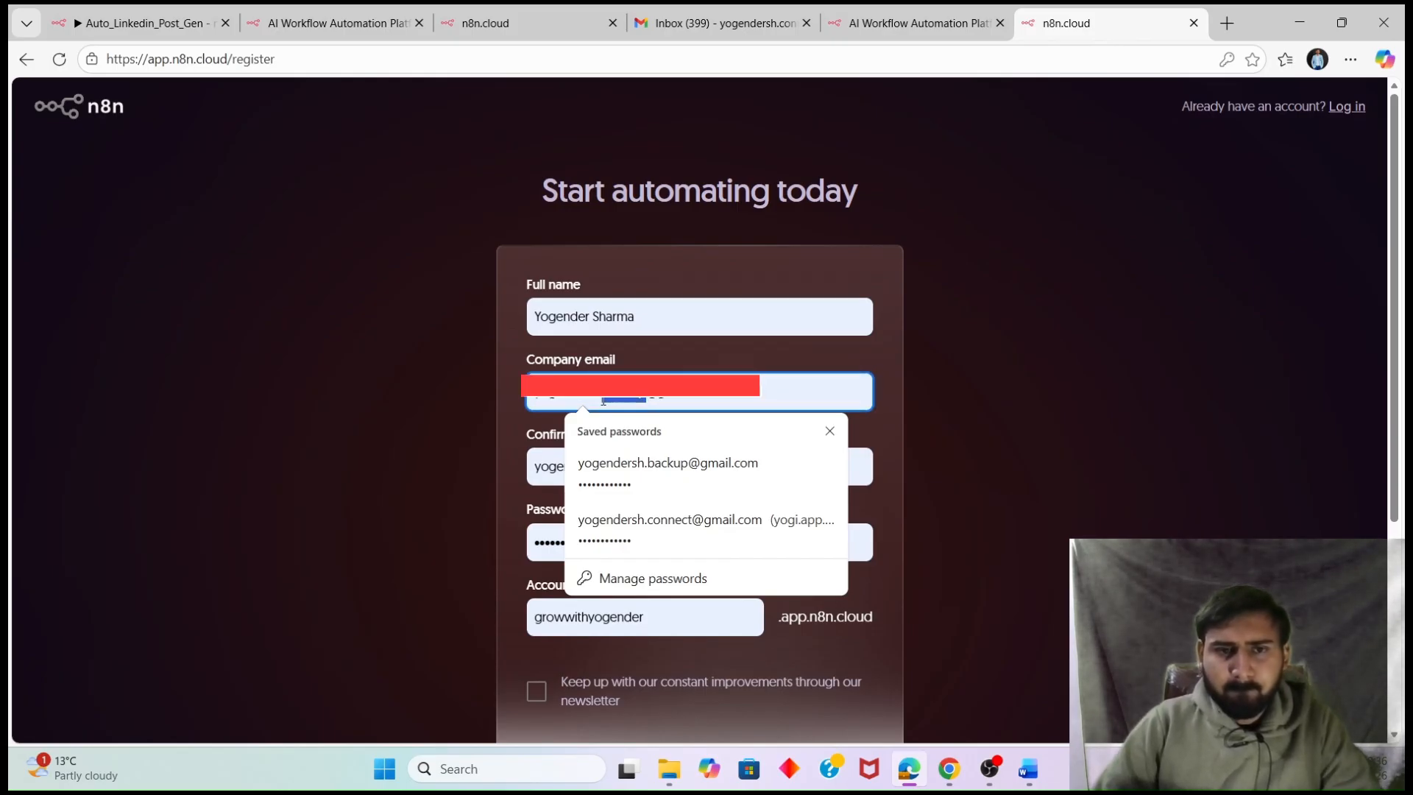
pyautogui.write('con')
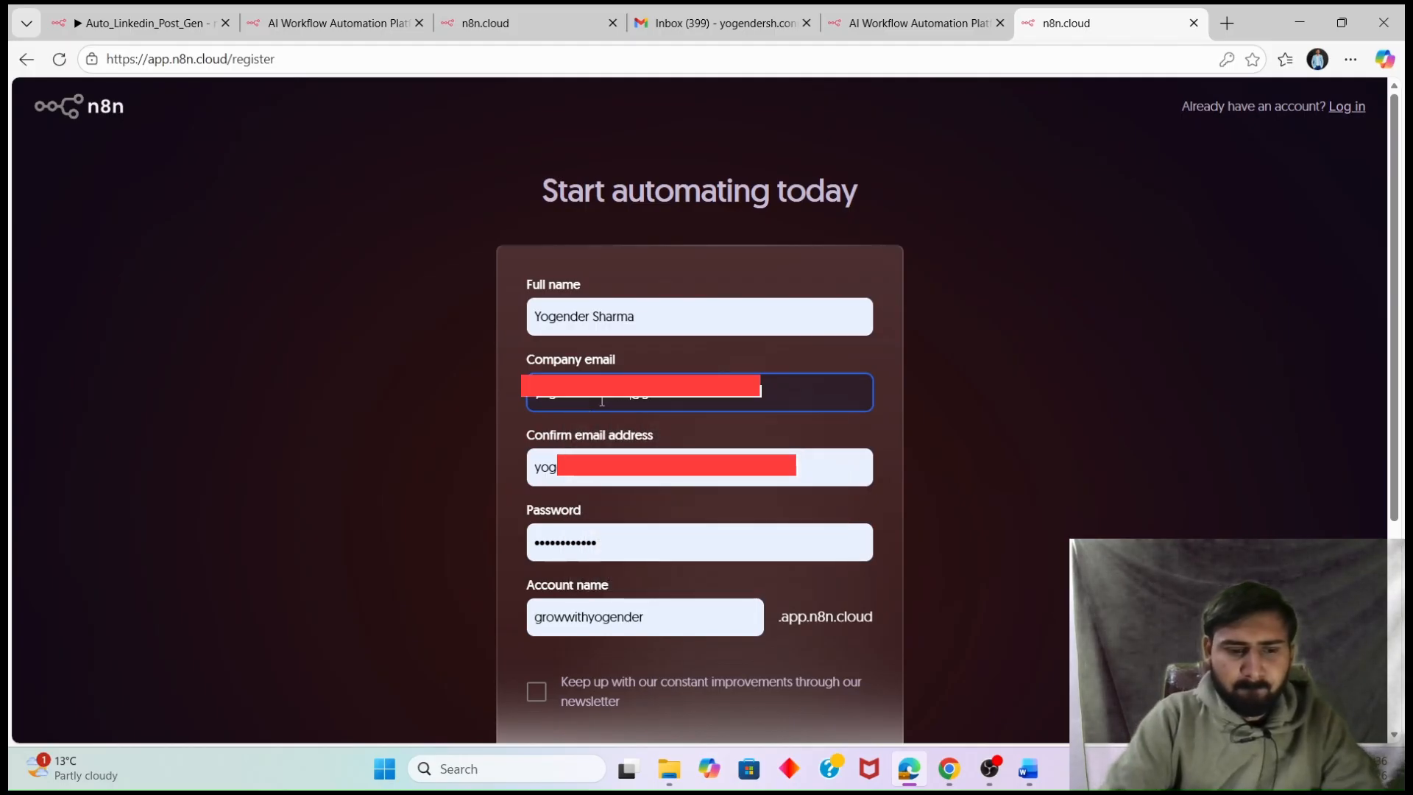
pyautogui.click(646, 474)
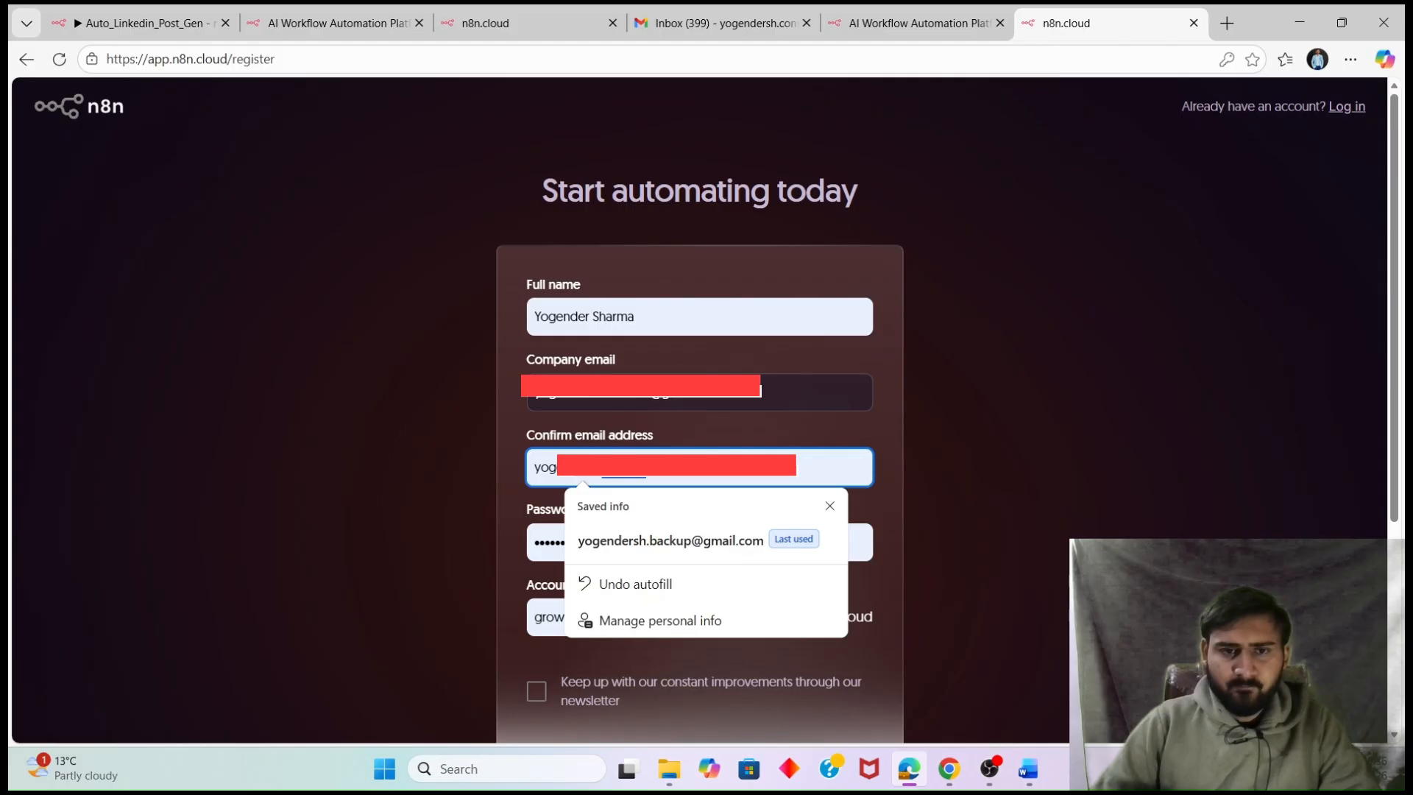
pyautogui.write('con')
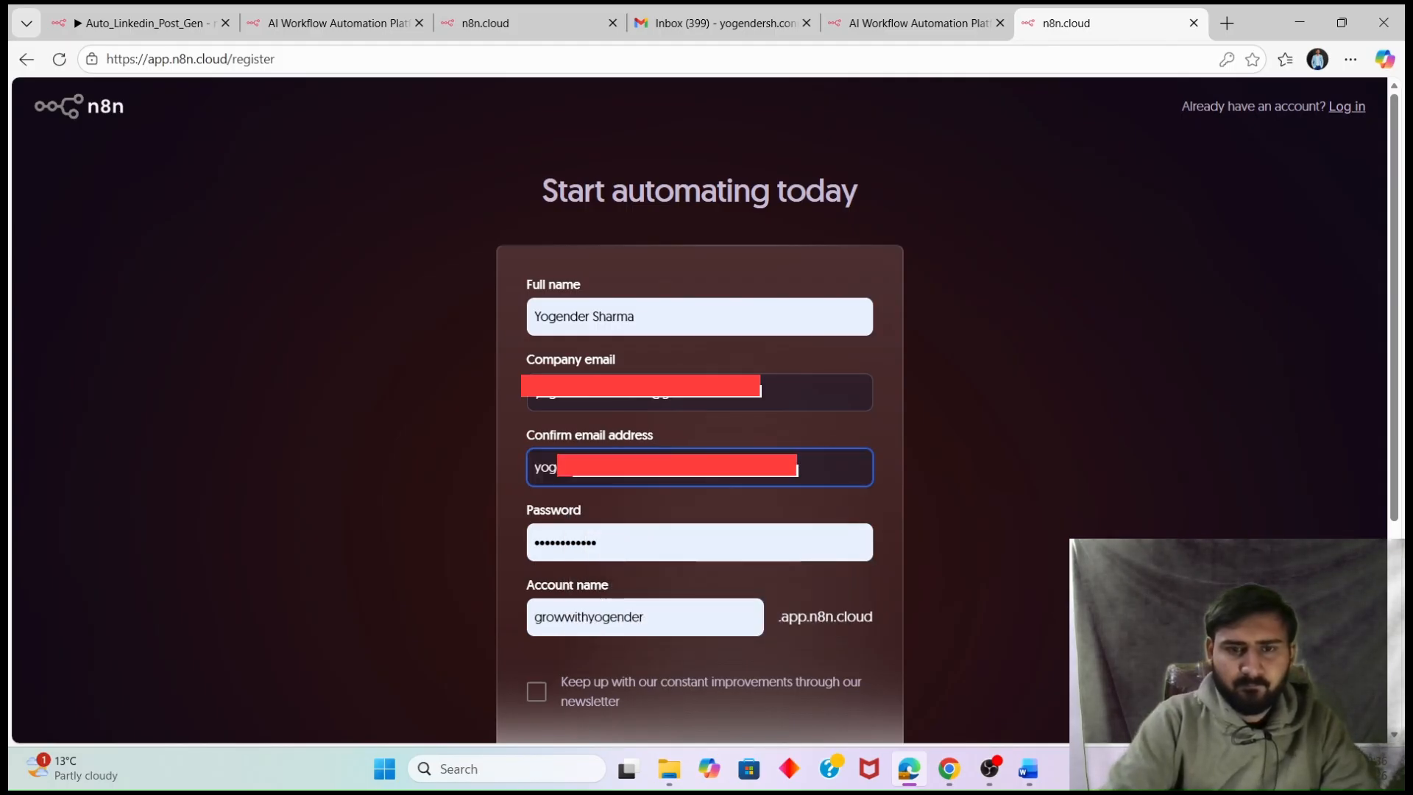
# Replace the autofilled password with a new account password.
pyautogui.click(617, 533)
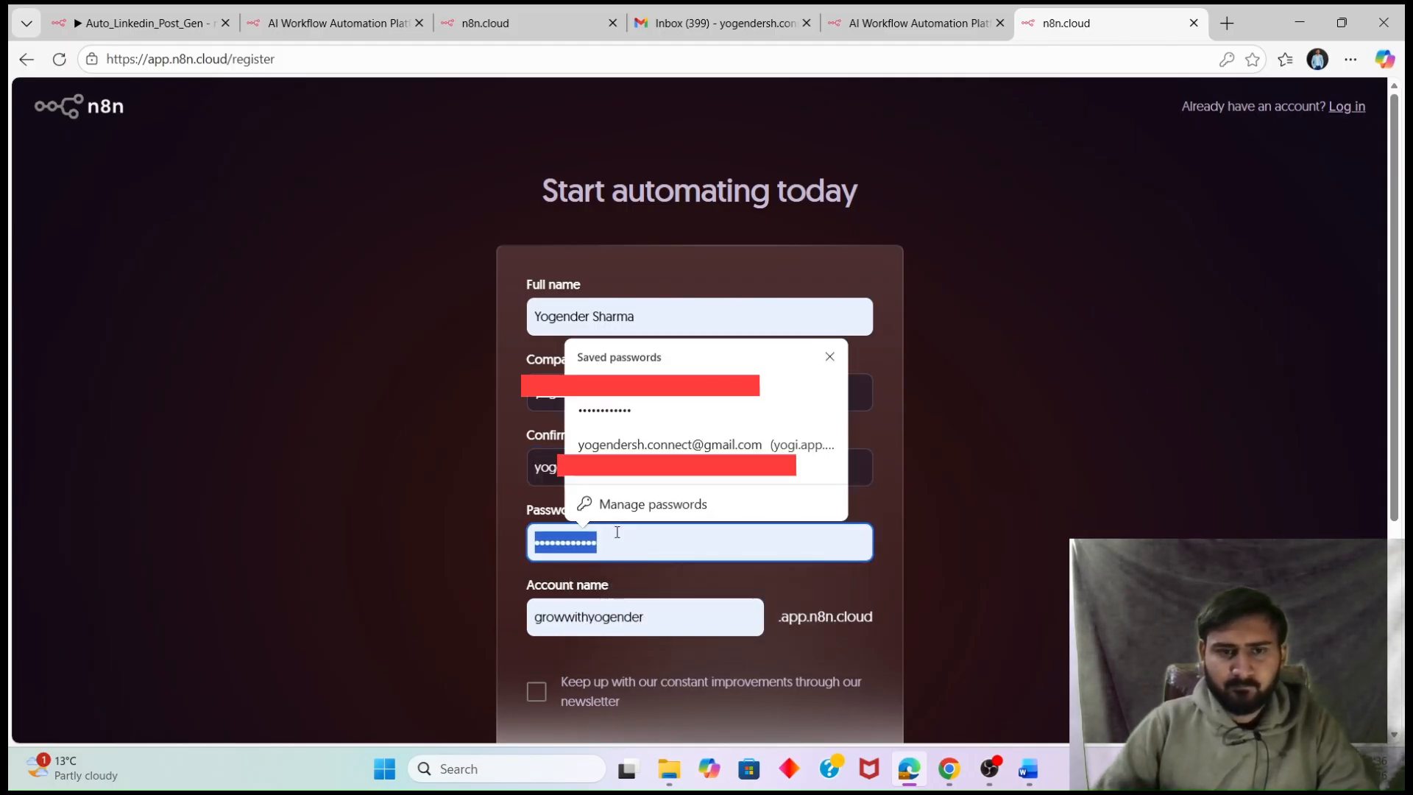
pyautogui.write('••••')
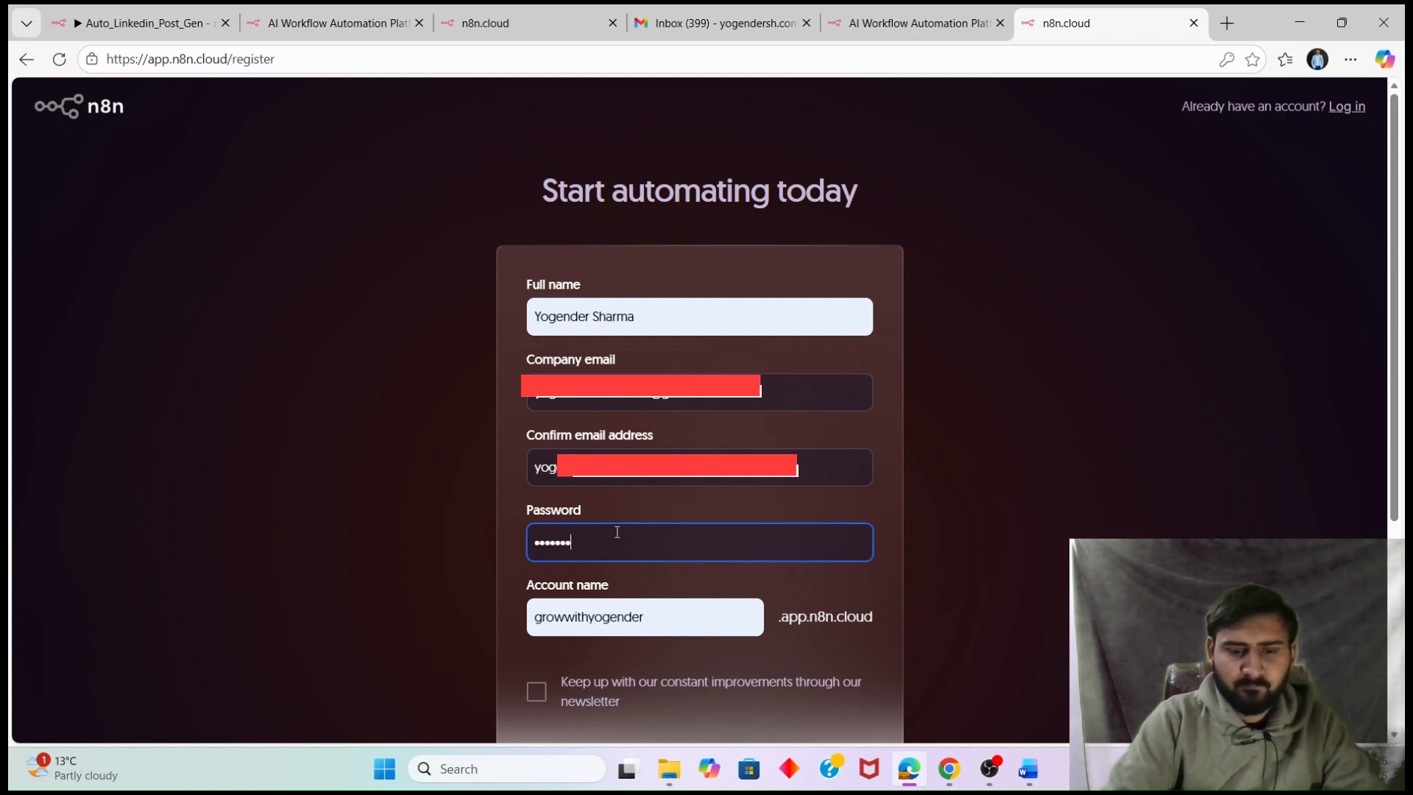
pyautogui.write('•••••••••')
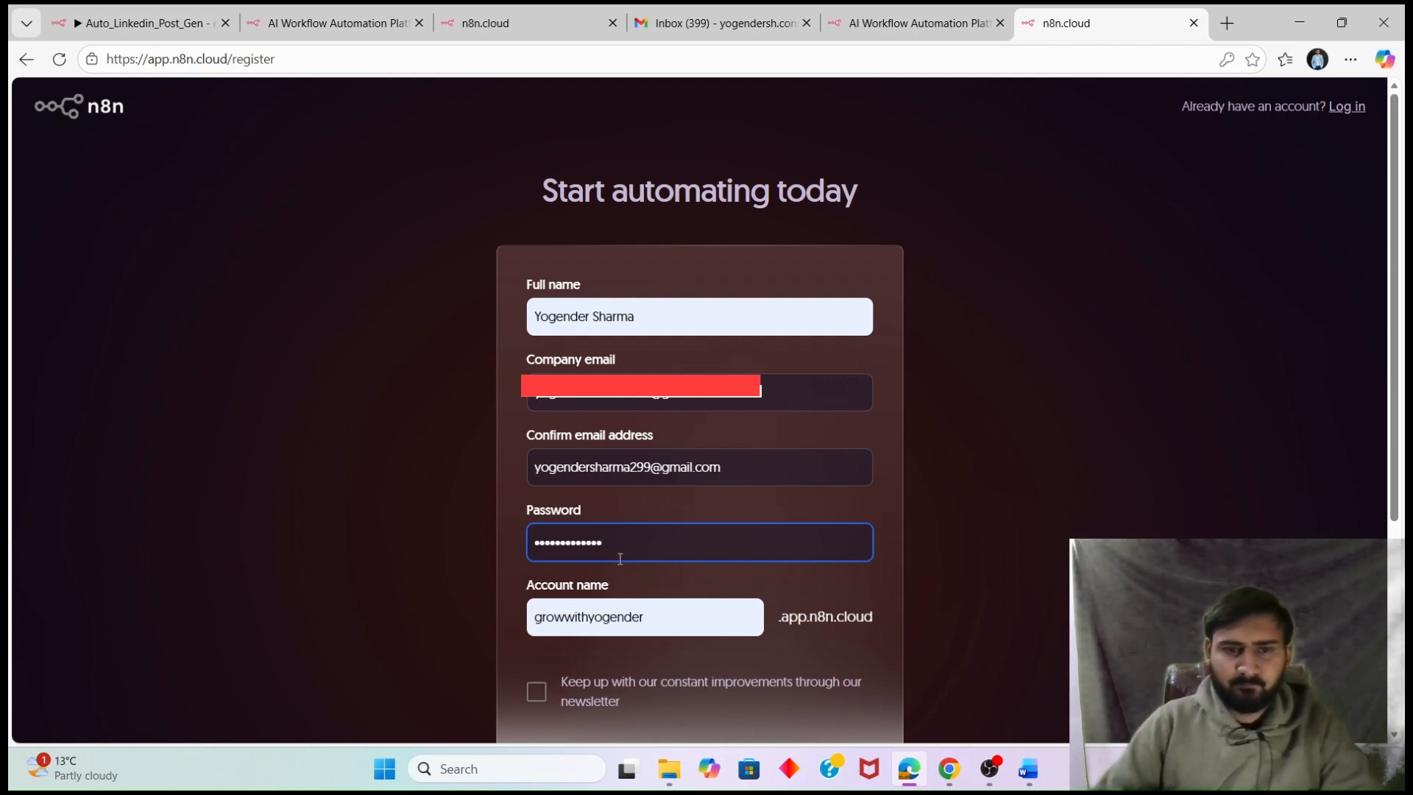
# Opt in to the improvements newsletter and submit the registration for the free 14-day trial.
pyautogui.scroll(-1, 620, 618)
pyautogui.click(526, 605)
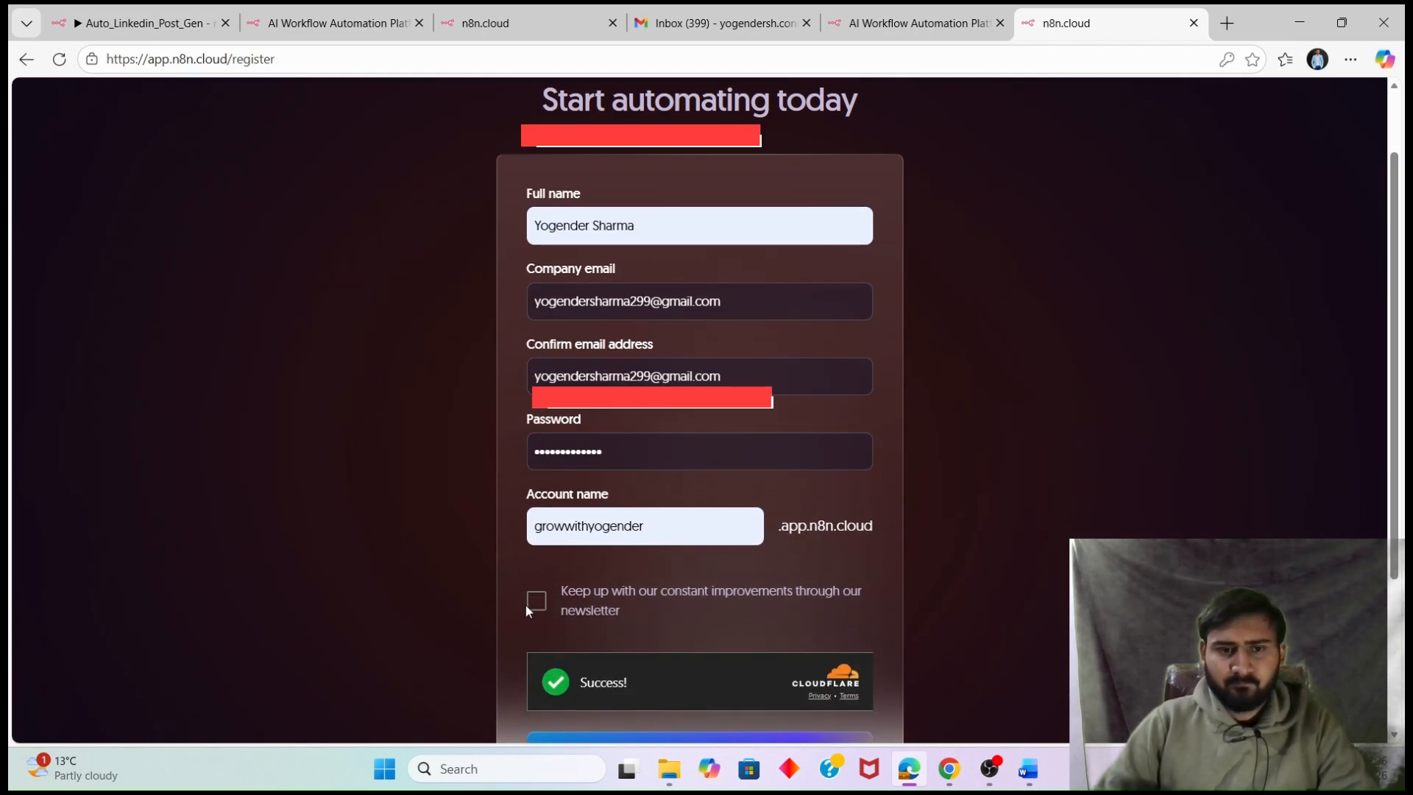
pyautogui.click(536, 604)
pyautogui.scroll(-3, 664, 562)
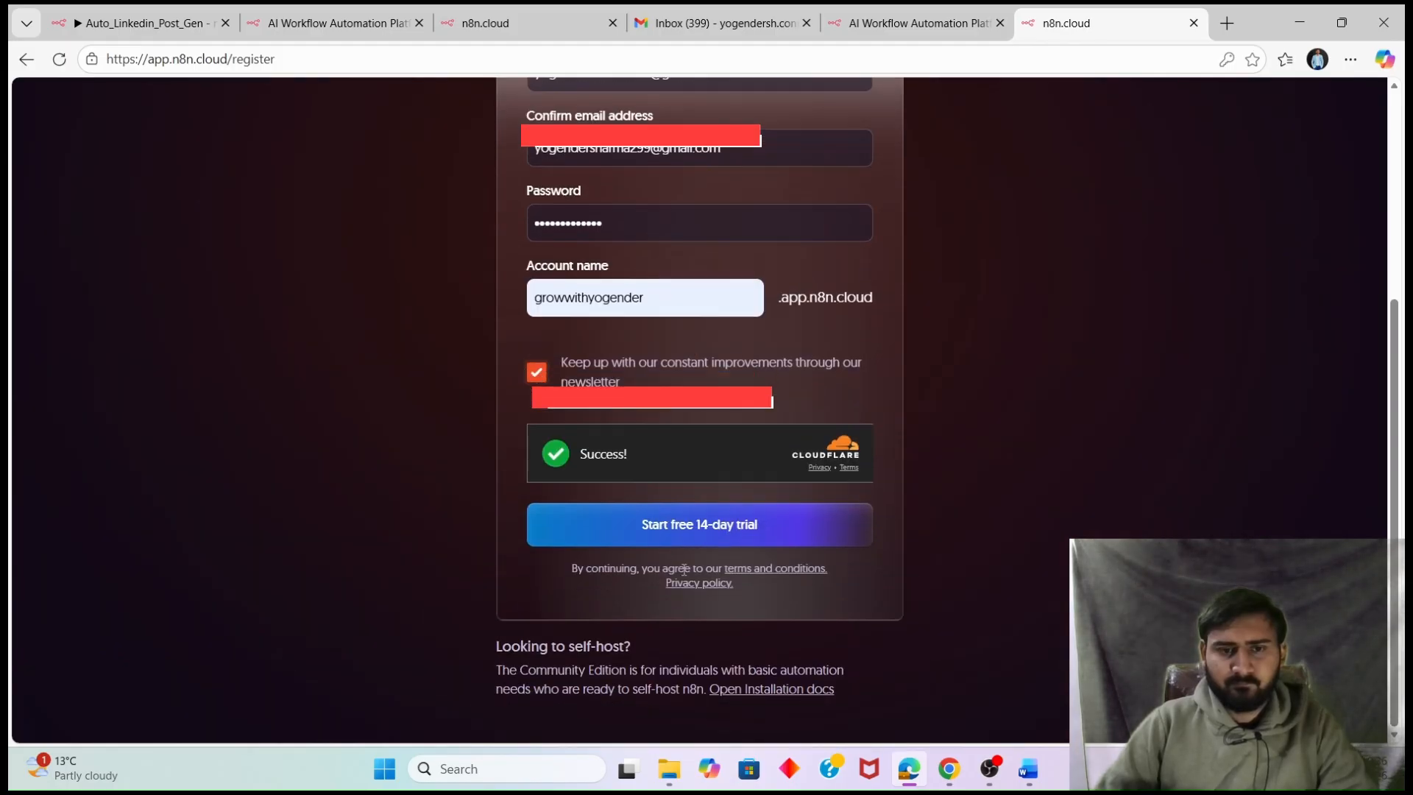
pyautogui.click(714, 528)
pyautogui.scroll(3, 797, 470)
pyautogui.scroll(-2, 797, 471)
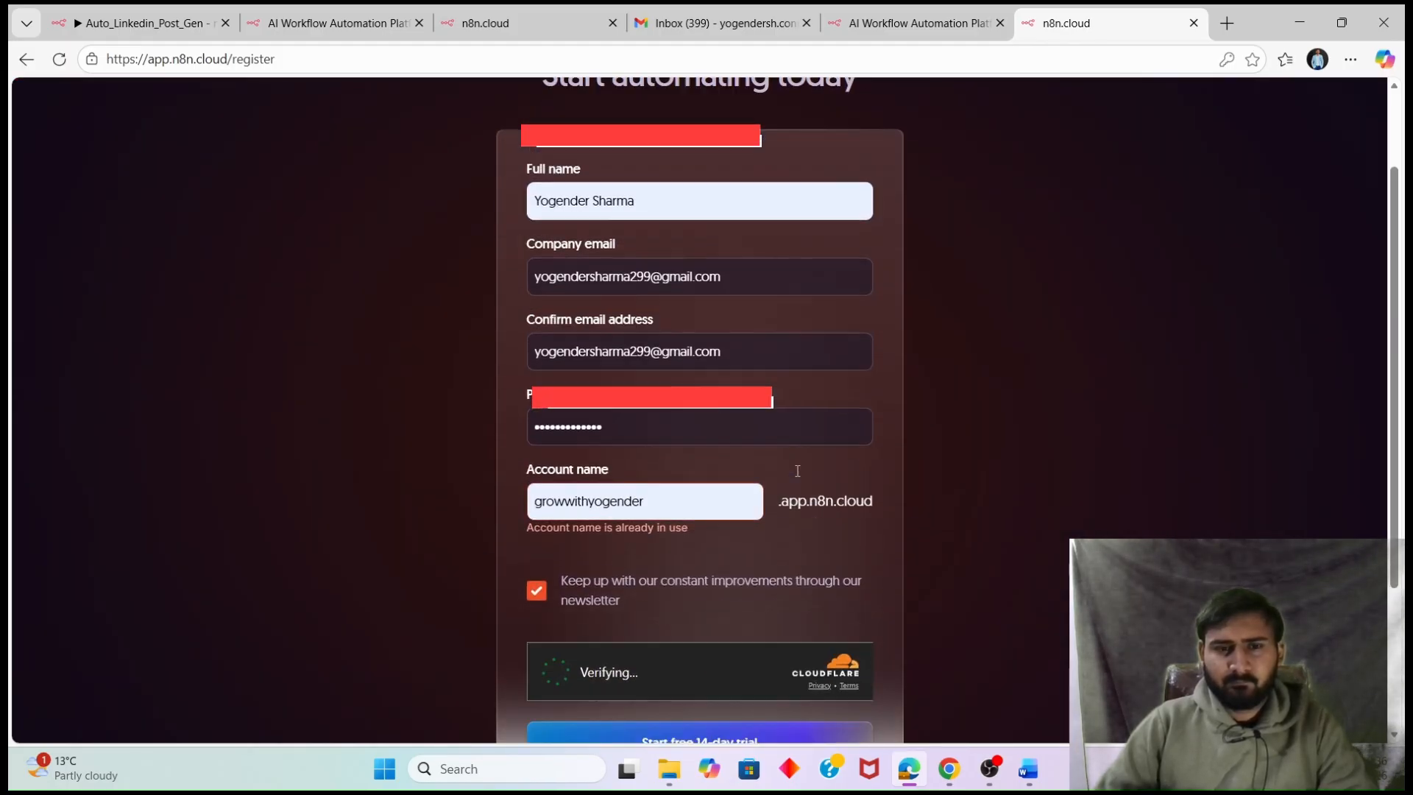
# Try to make the account name unique by appending an underscore.
pyautogui.click(651, 382)
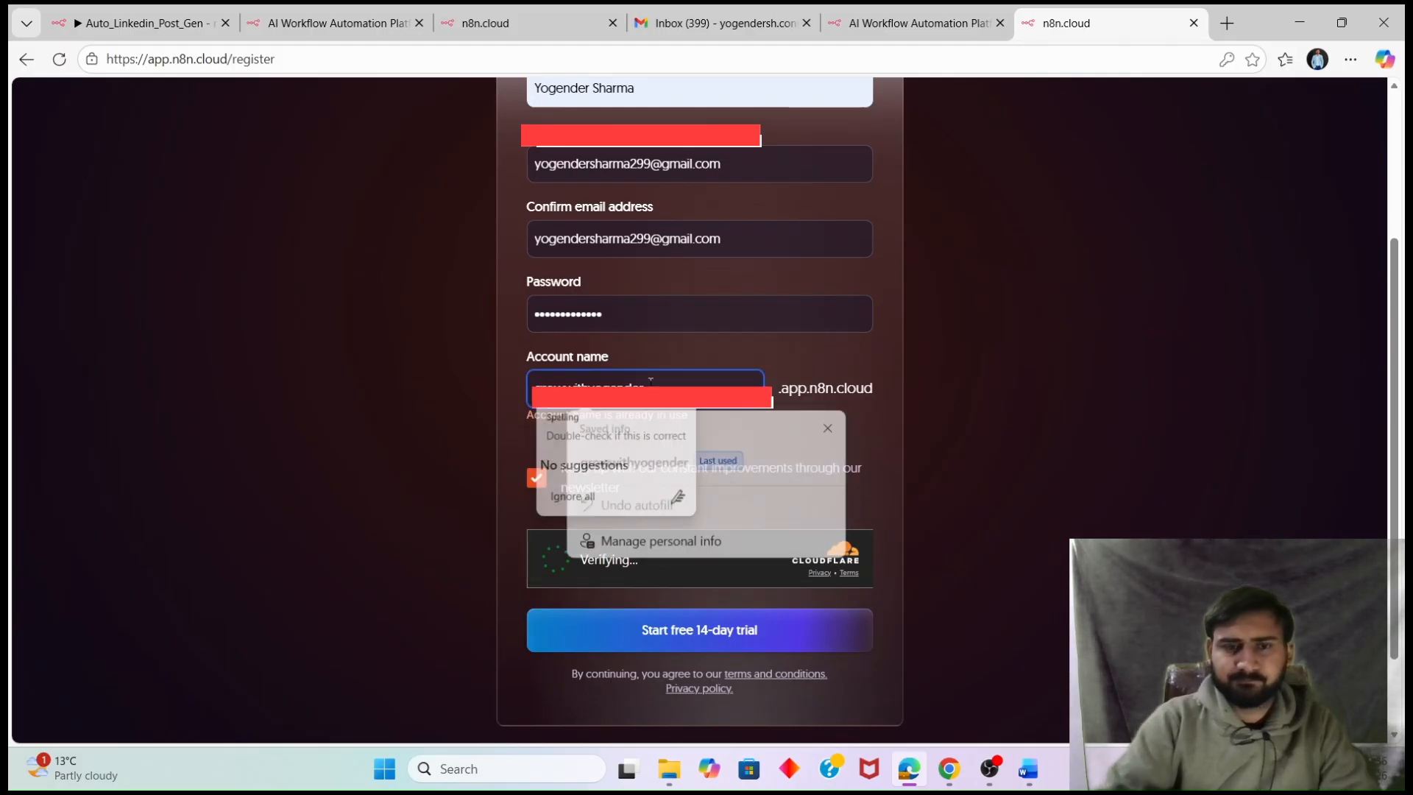
pyautogui.scroll(-1, 655, 441)
pyautogui.click(964, 388)
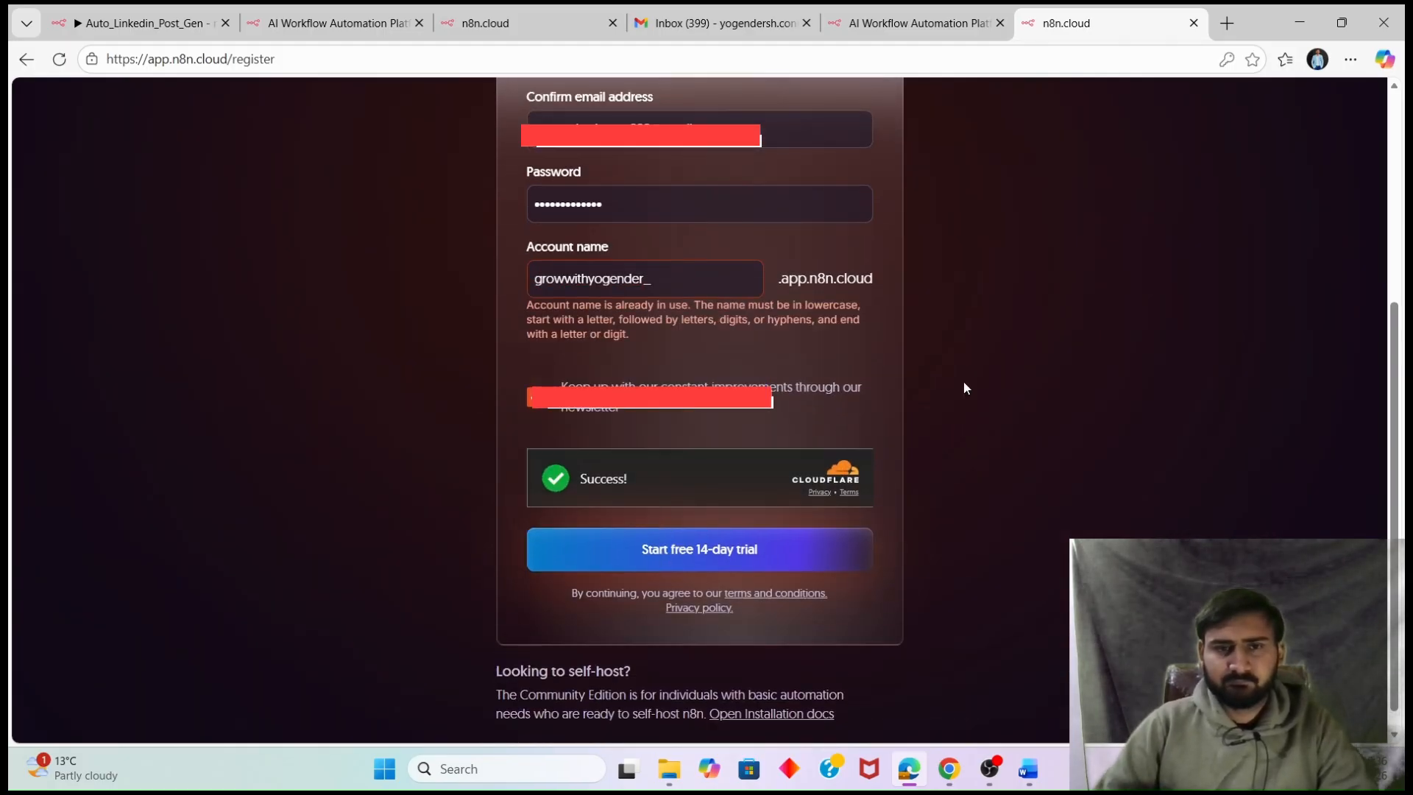
pyautogui.click(706, 273)
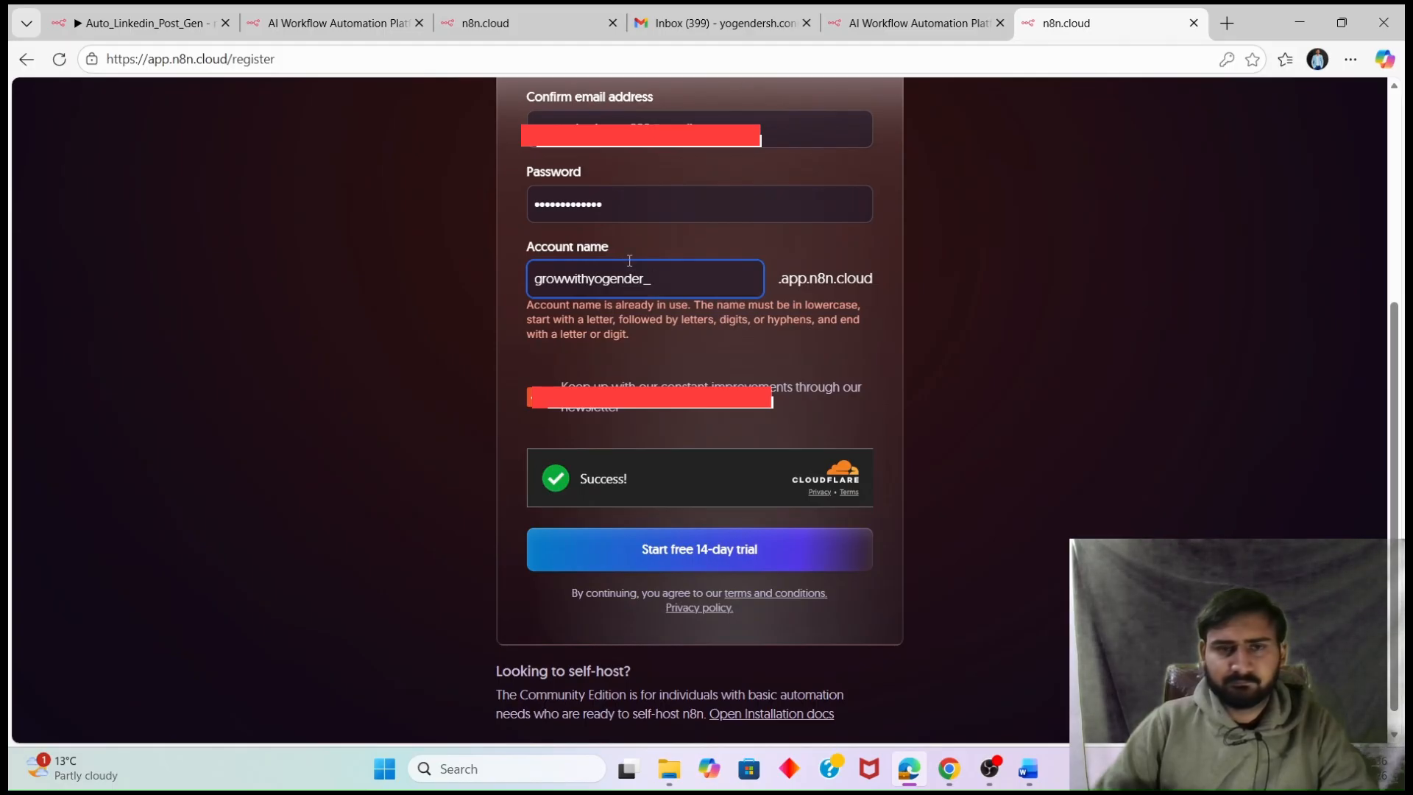
pyautogui.press('BackSpace')
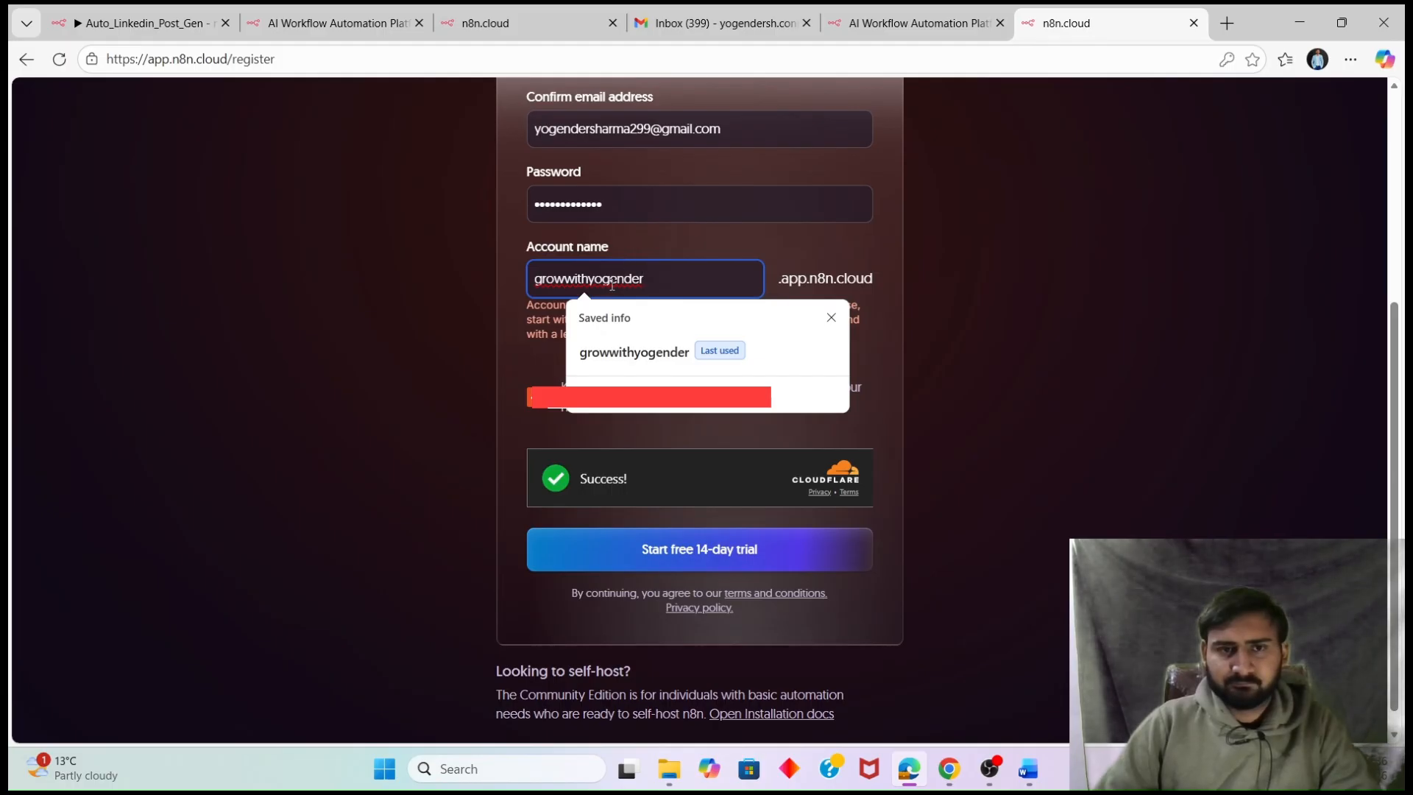
# Append an extra "r" to the account name, submit the free 14-day trial registration and decline saving the password in the browser.
pyautogui.write('r')
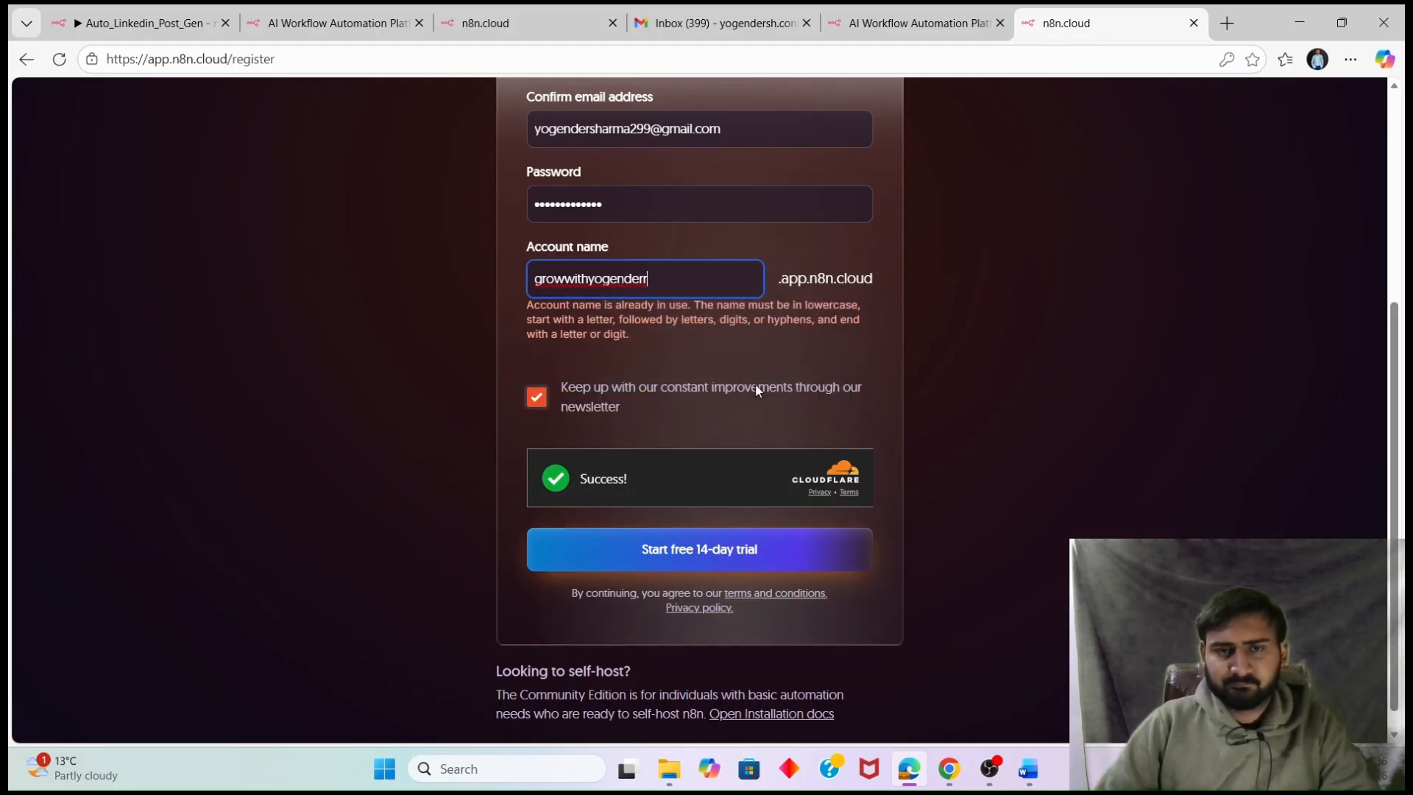
pyautogui.press('BackSpace')
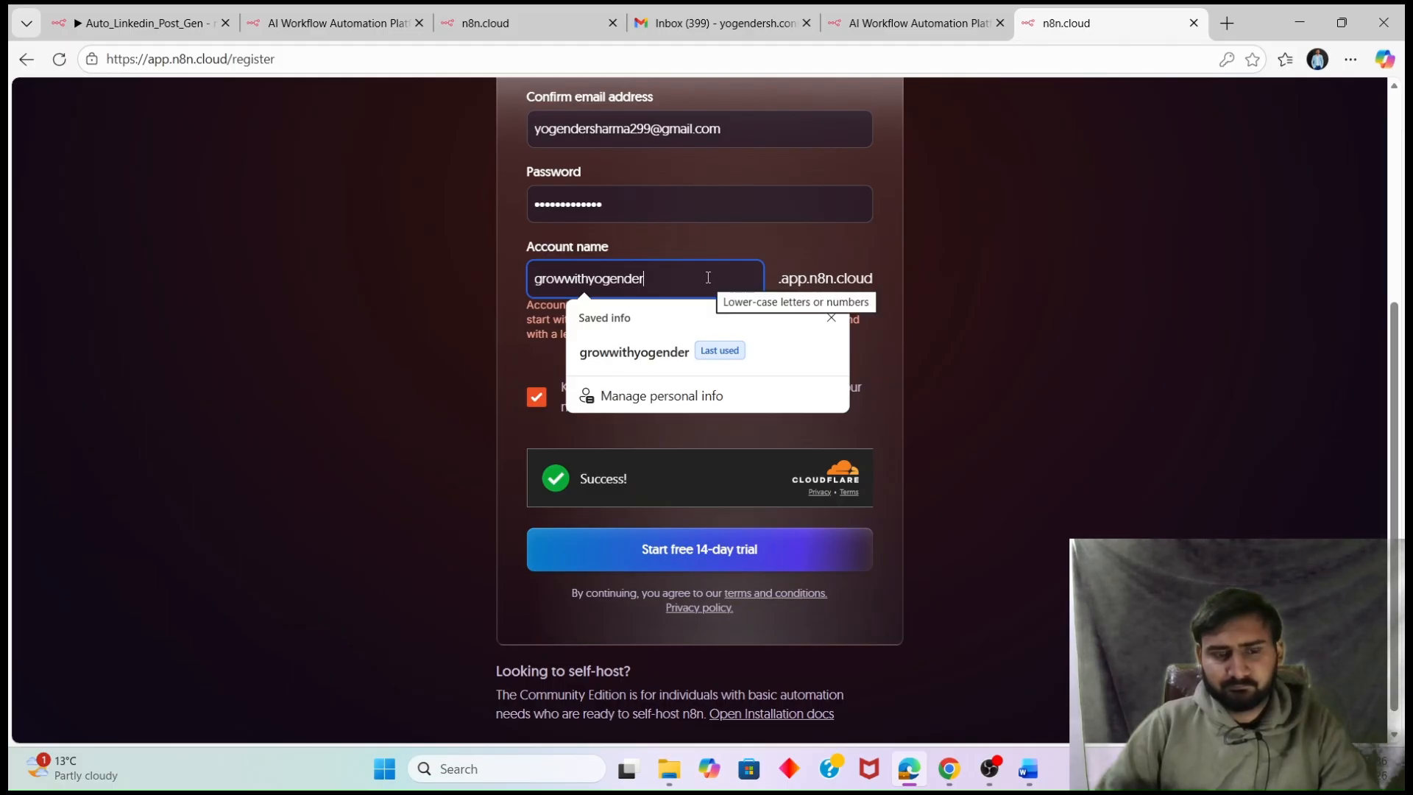
pyautogui.write('r')
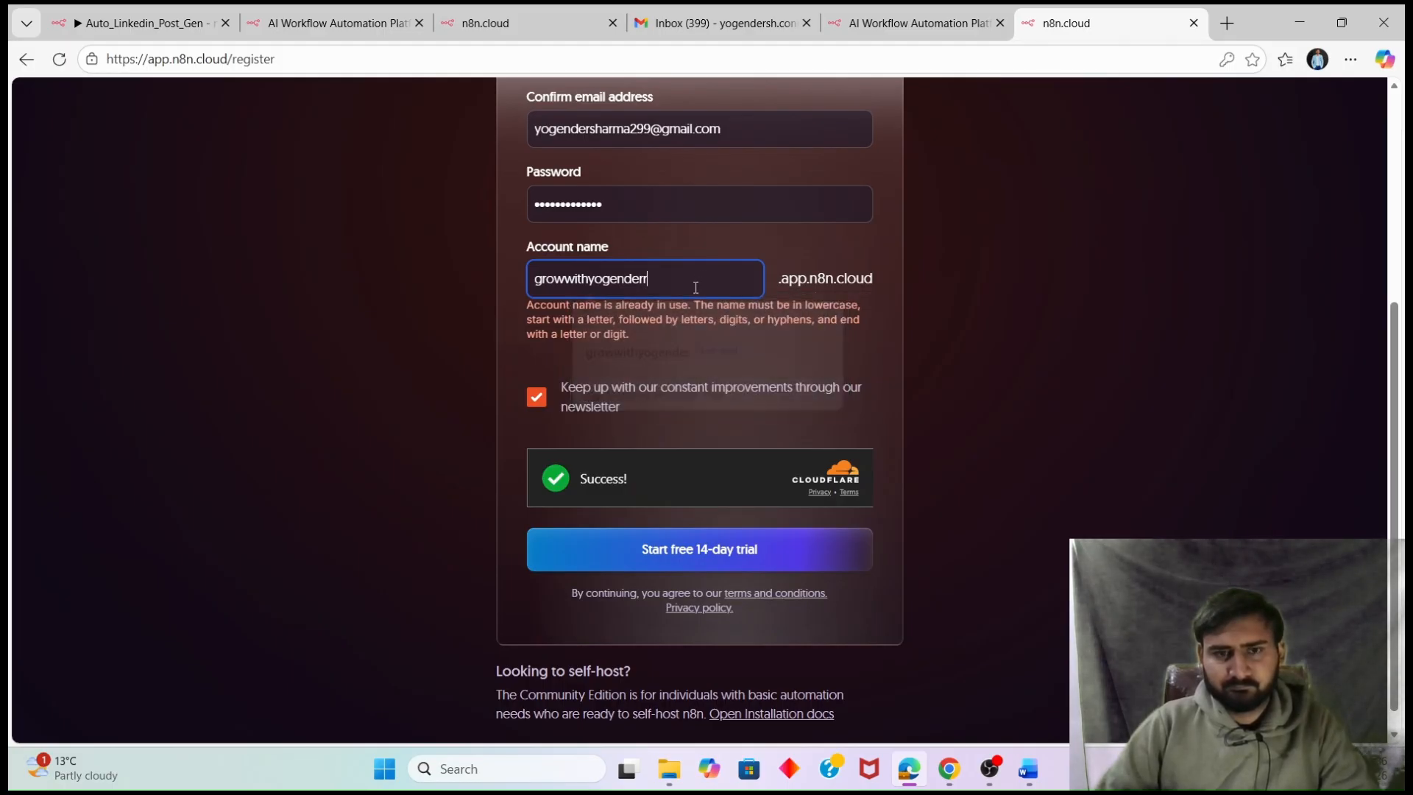
pyautogui.click(644, 549)
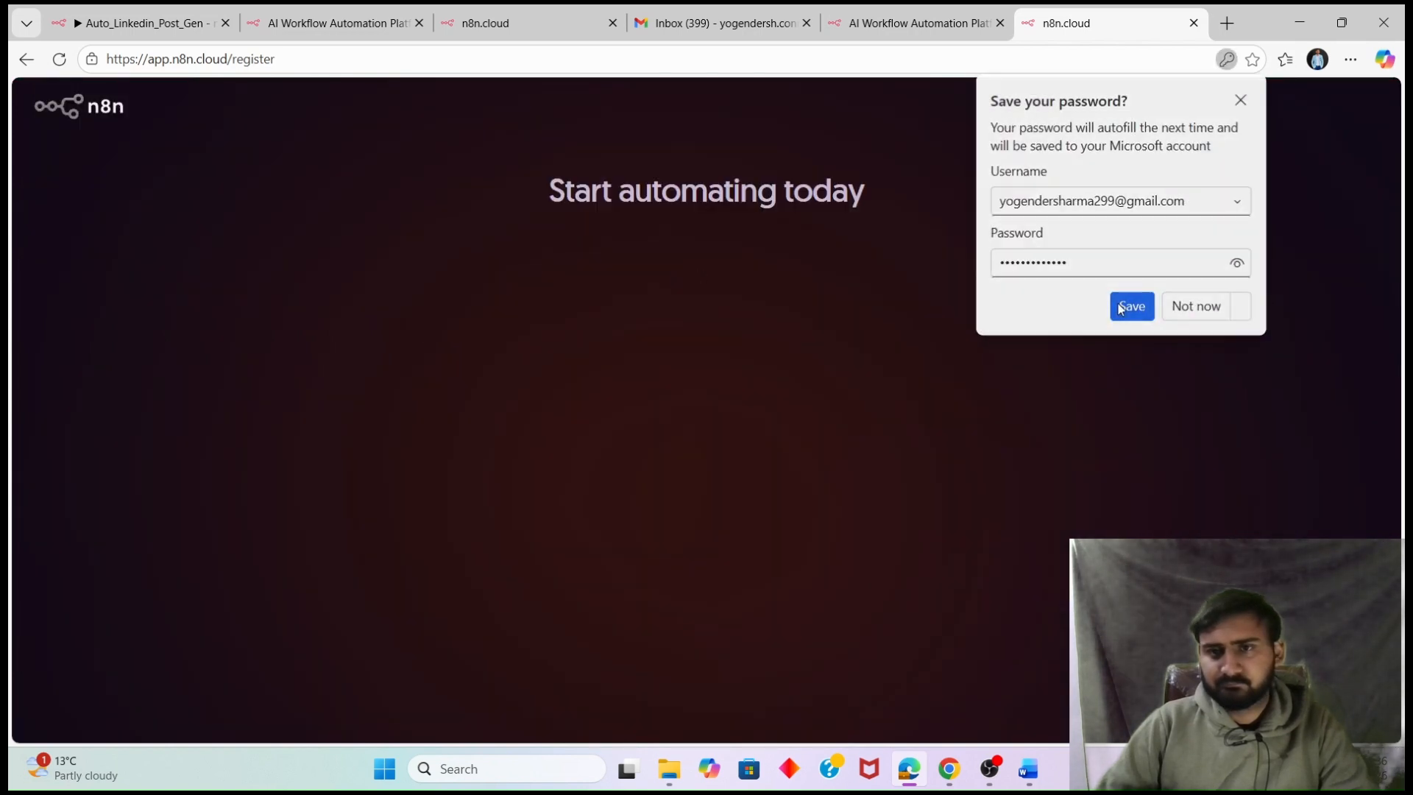
pyautogui.click(1195, 308)
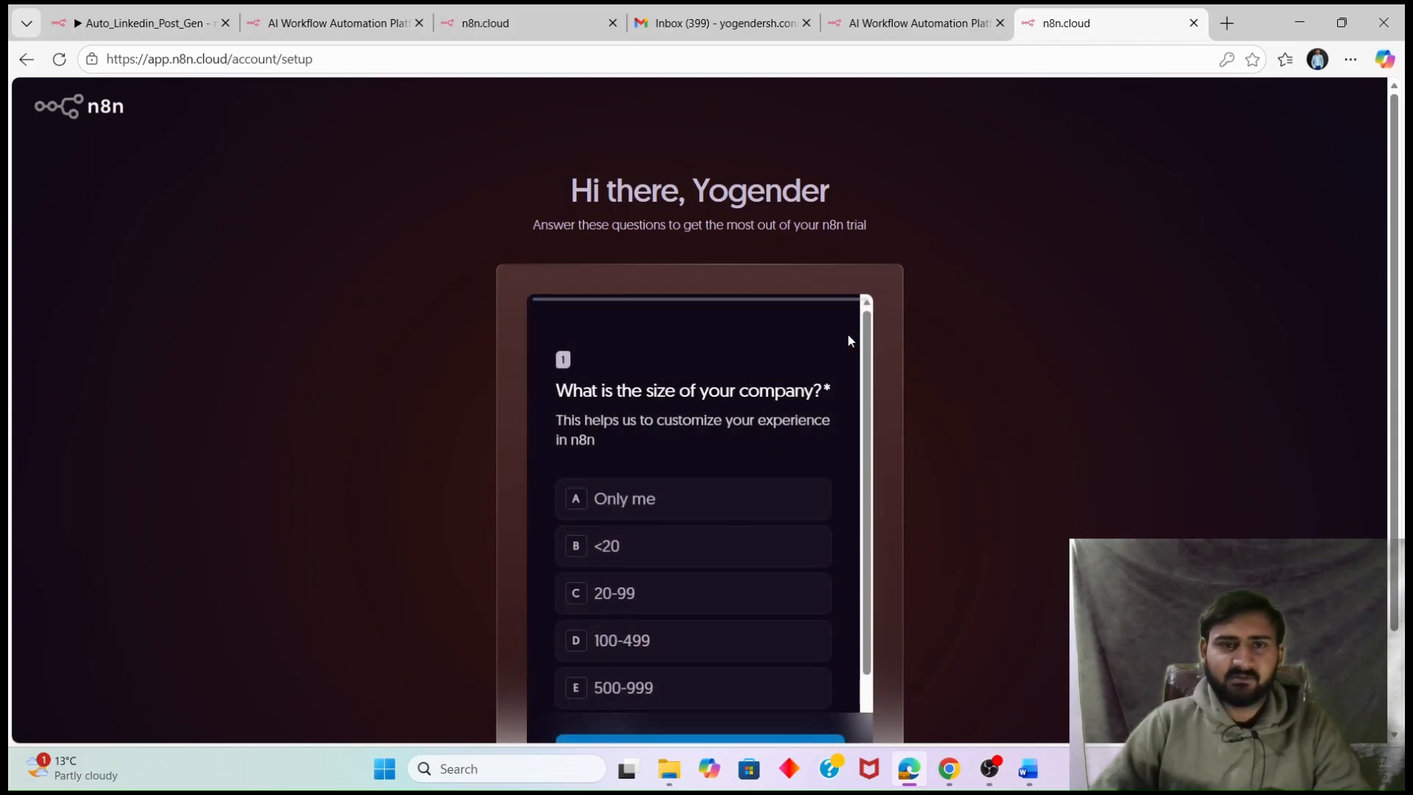
# Answer the company size question with "I'm not using n8n for work" and the team question with Engineering.
pyautogui.scroll(-3, 694, 536)
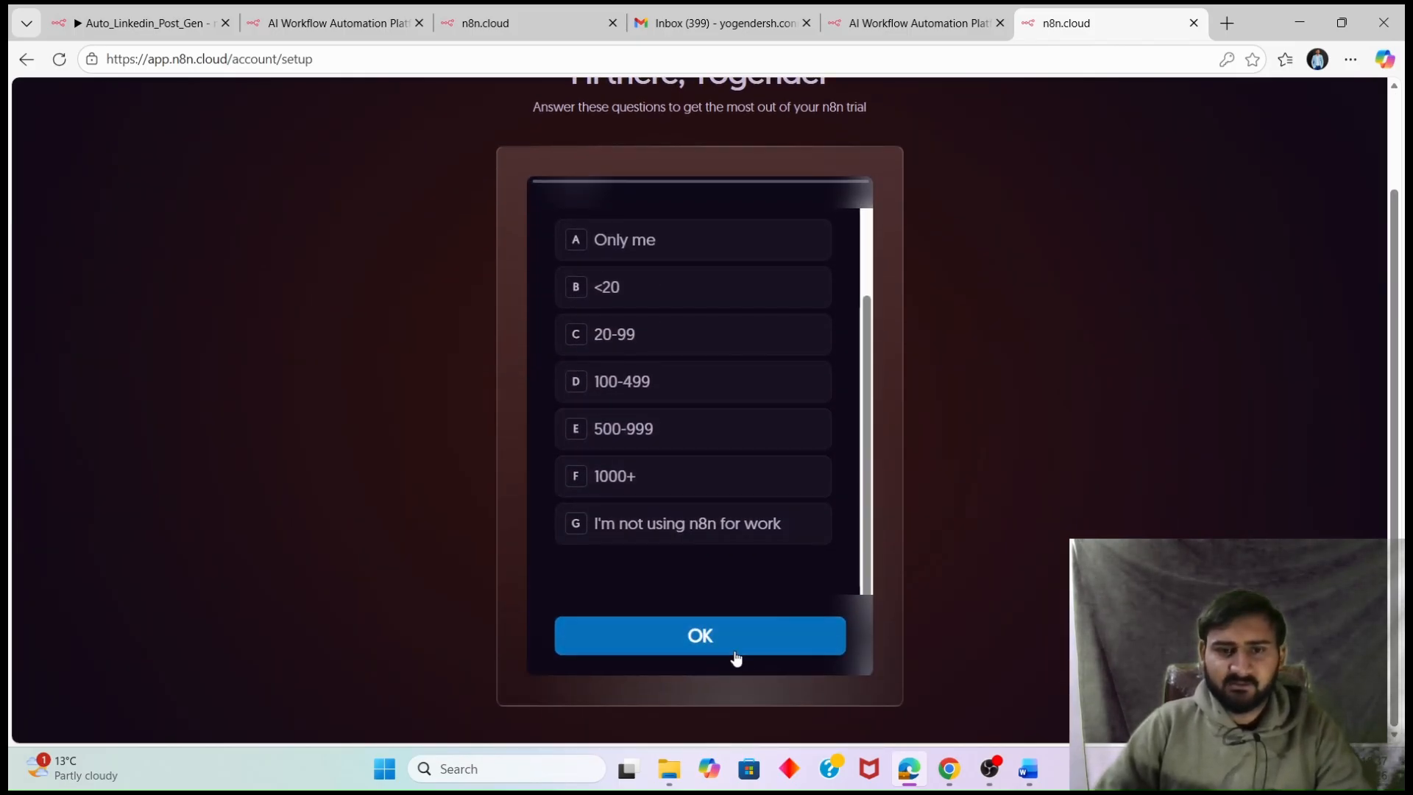
pyautogui.click(734, 641)
pyautogui.click(627, 524)
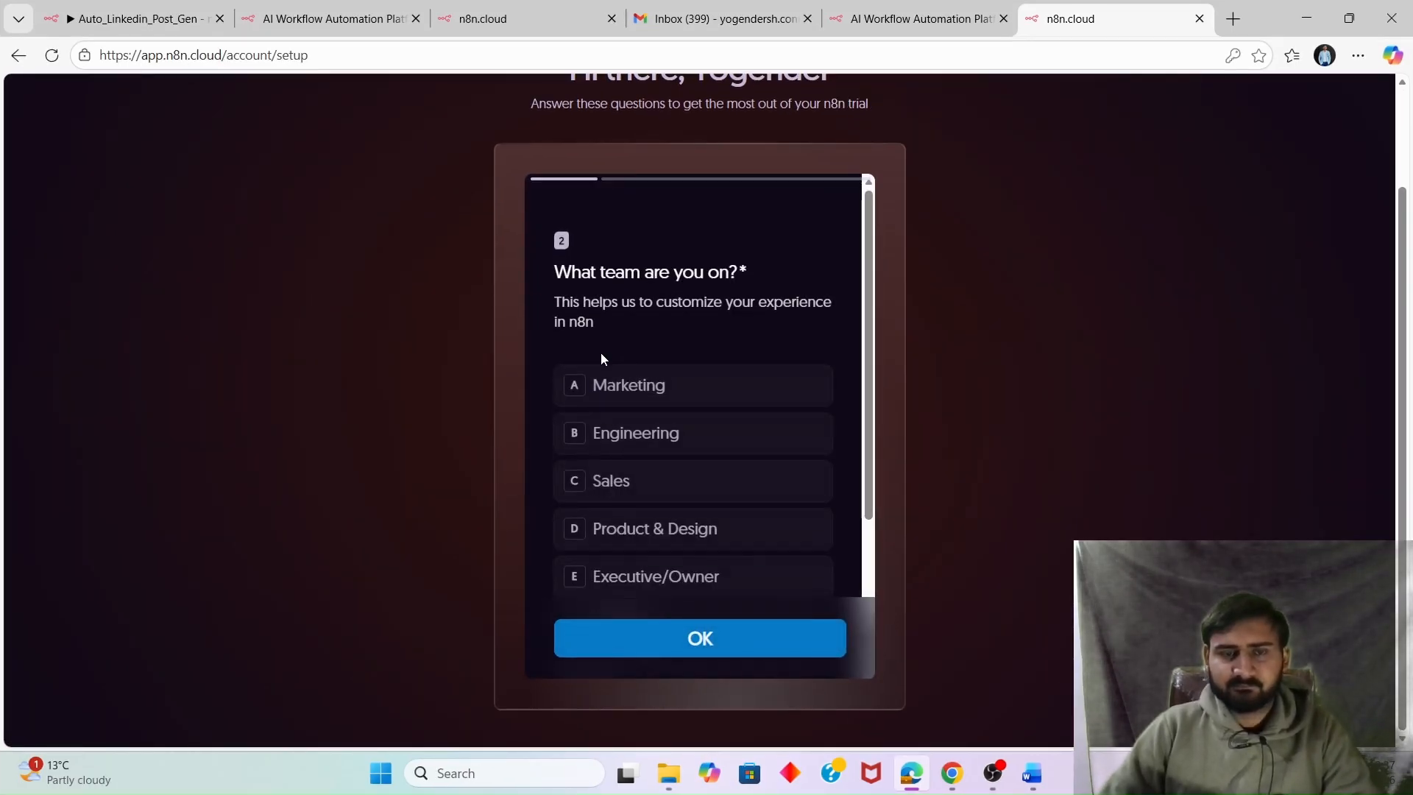
pyautogui.click(684, 430)
pyautogui.click(683, 638)
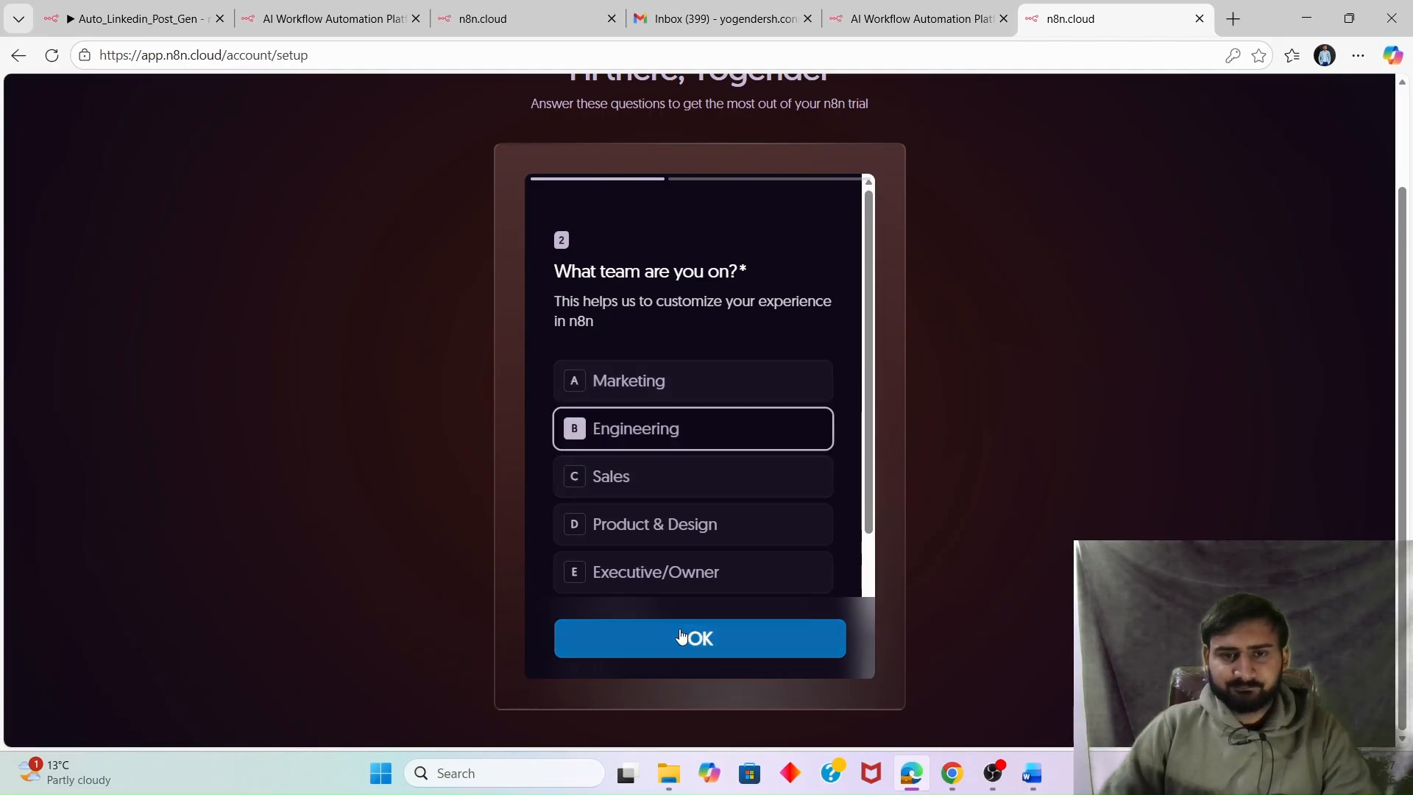
# Choose Education in the third survey question and finish the survey with LinkedIn as the way of hearing about n8n.
pyautogui.scroll(-2, 691, 353)
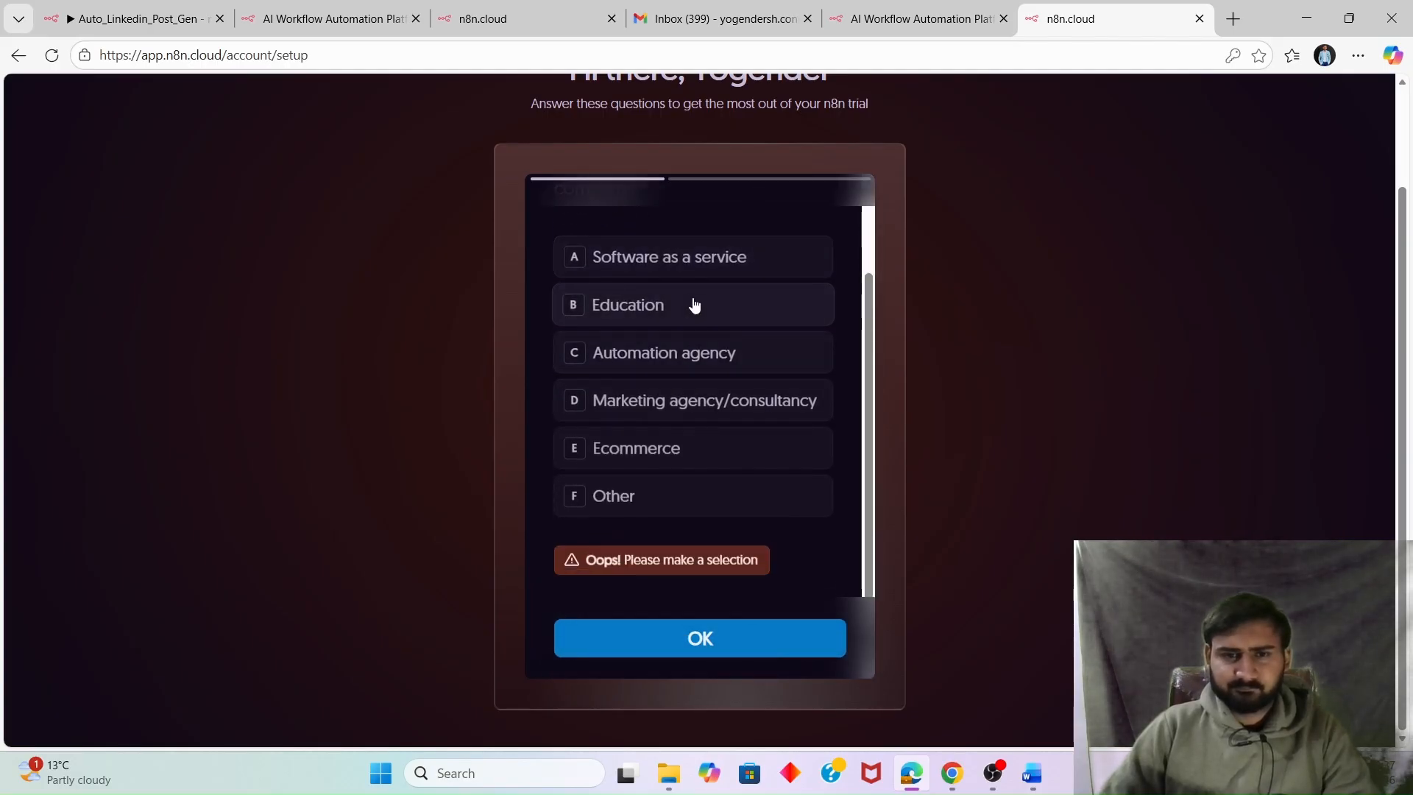
pyautogui.click(694, 306)
pyautogui.click(657, 634)
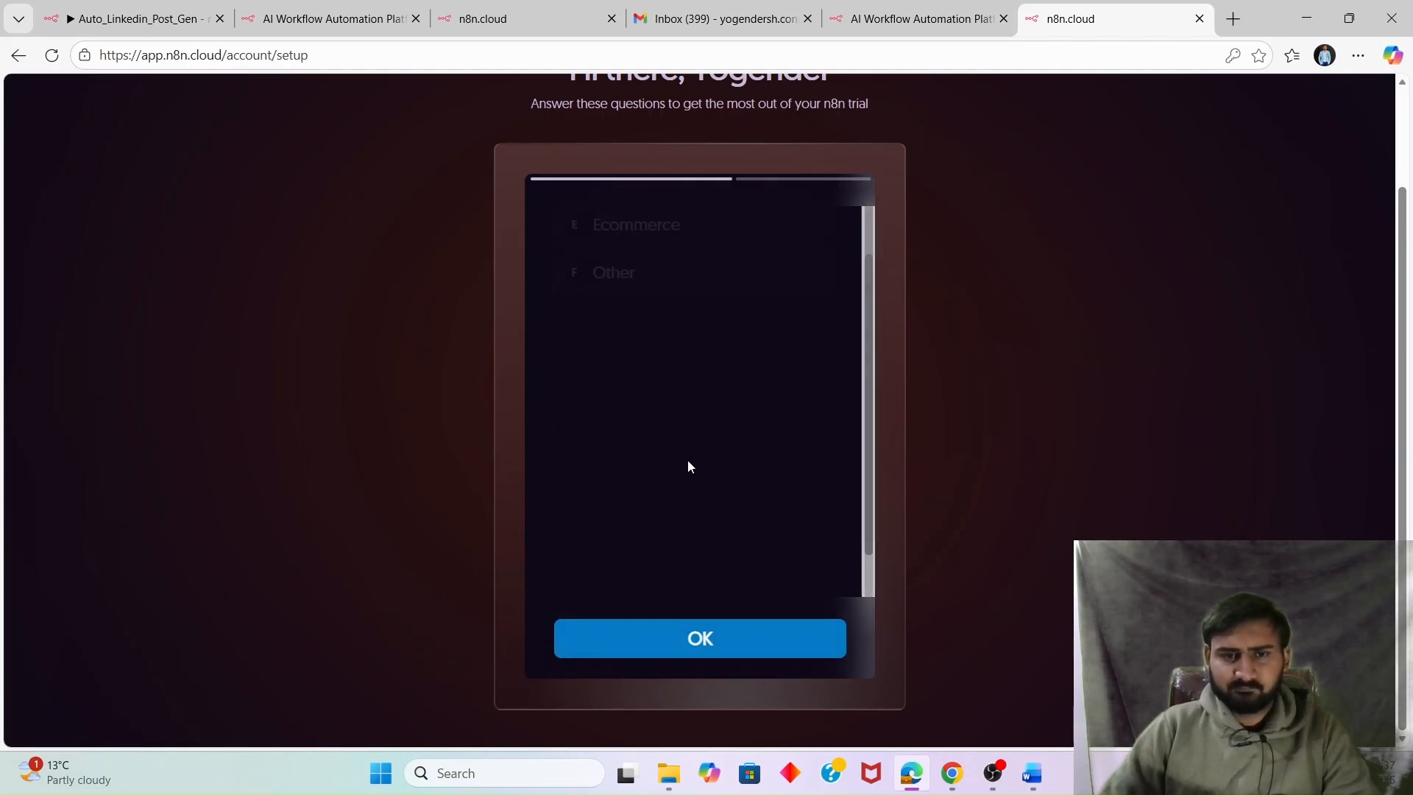
pyautogui.click(719, 646)
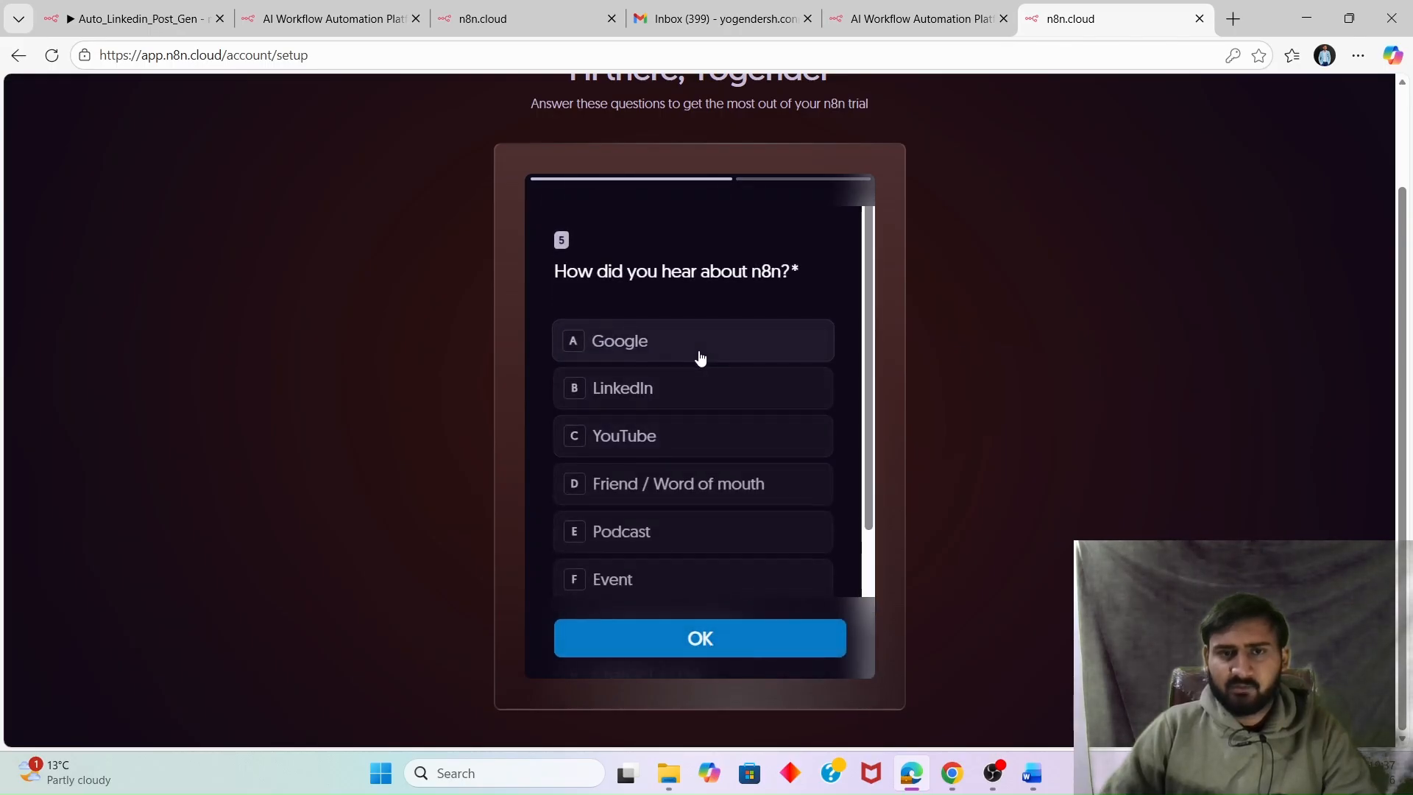
pyautogui.click(650, 390)
pyautogui.click(675, 637)
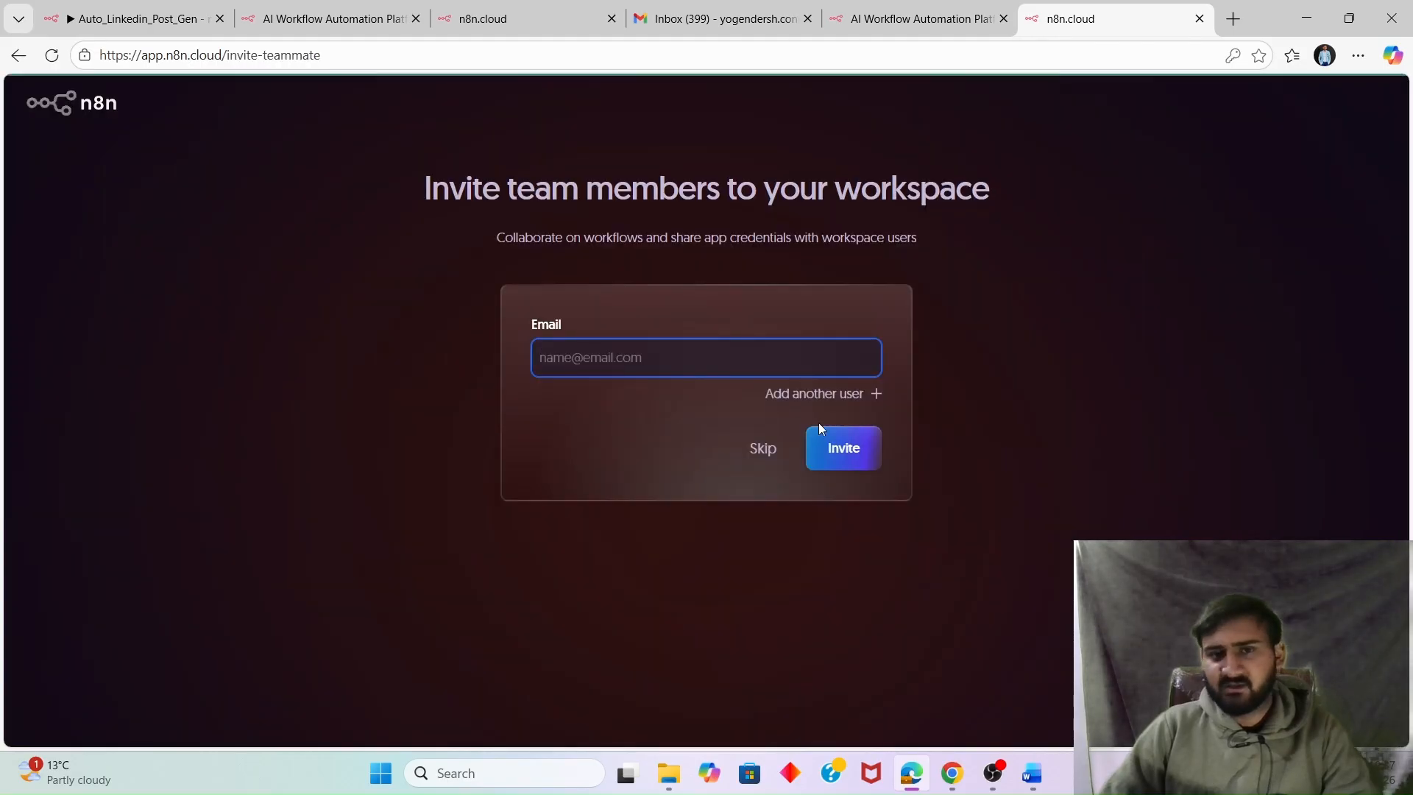
# Skip inviting team members and start automating in the new workspace once it has launched.
pyautogui.click(641, 364)
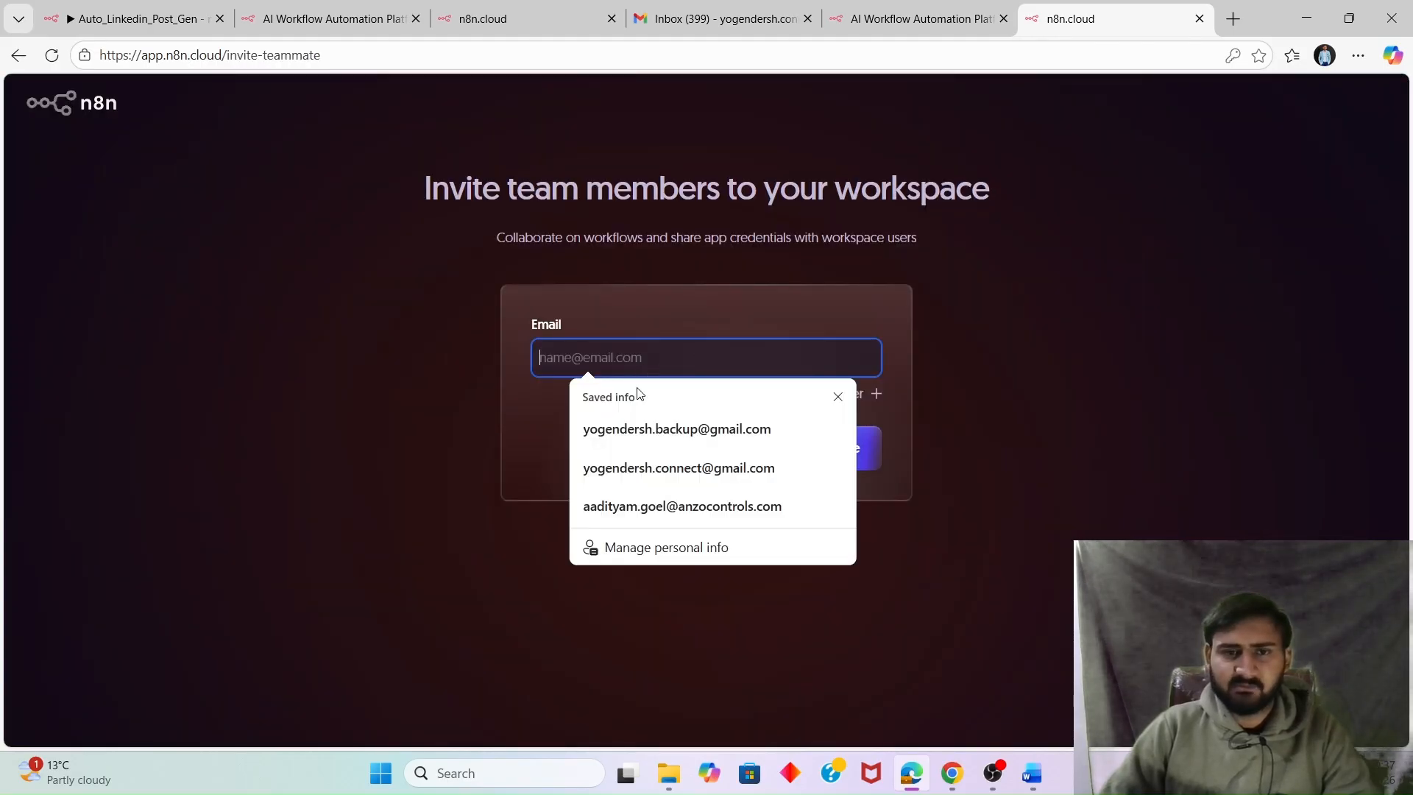
pyautogui.click(559, 381)
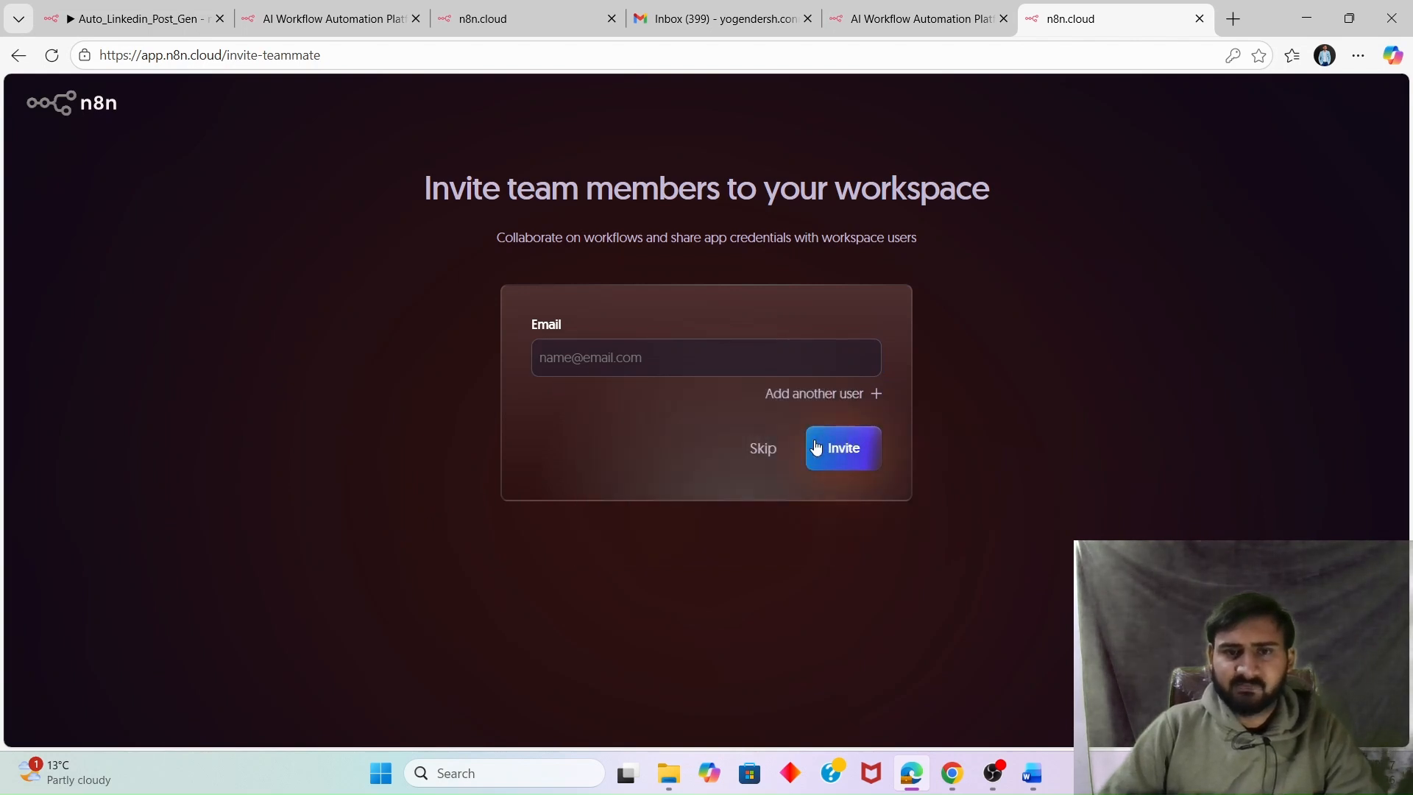
pyautogui.click(762, 450)
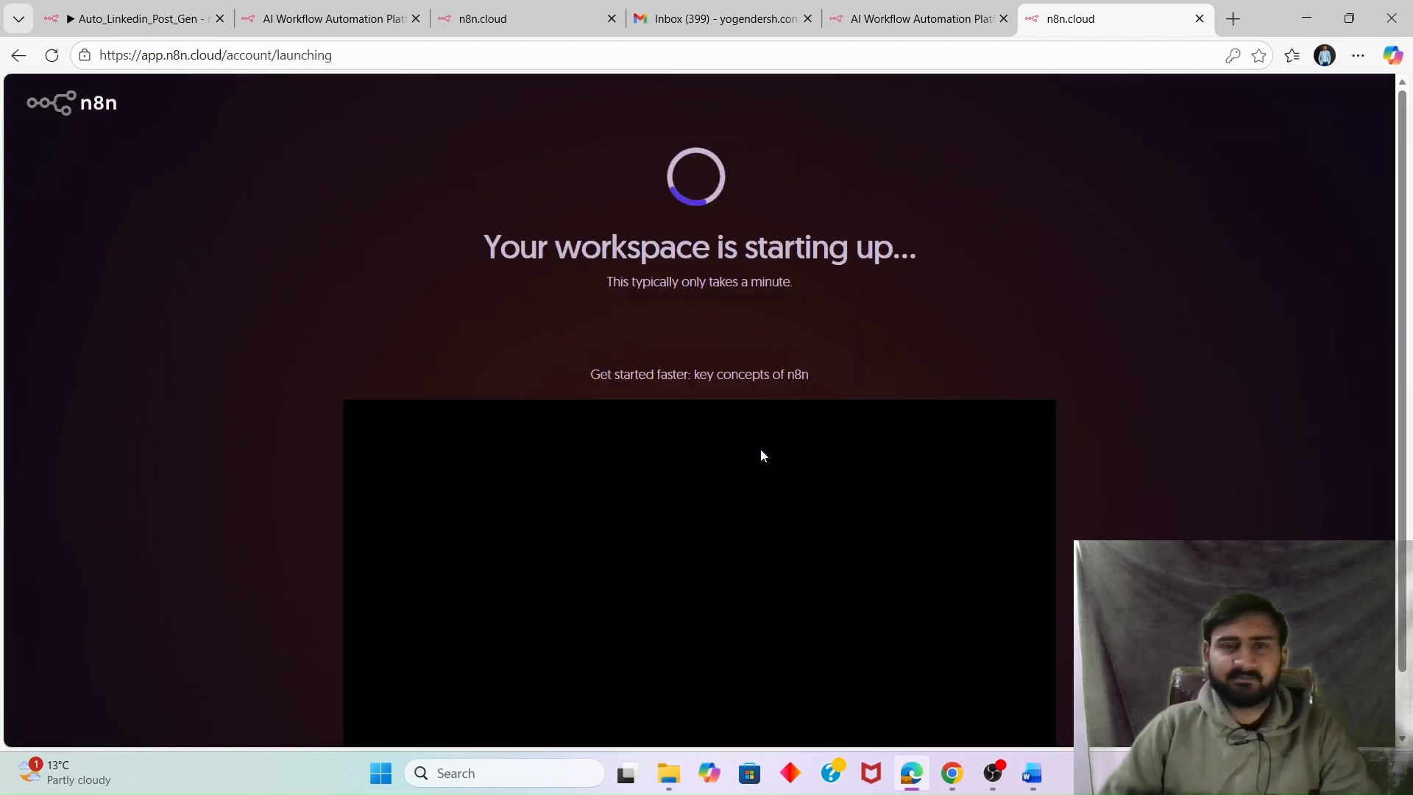
pyautogui.scroll(-1, 761, 455)
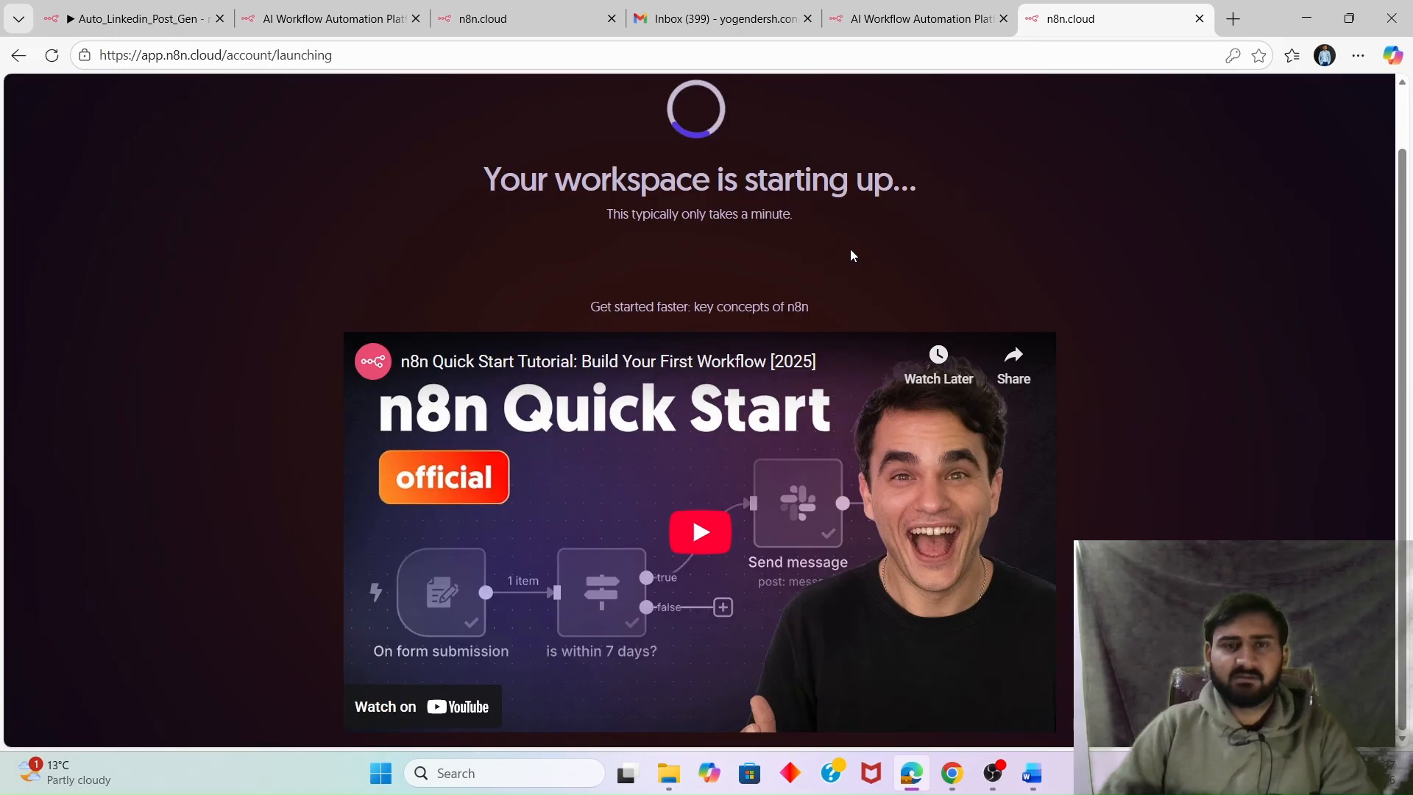
pyautogui.scroll(1, 847, 247)
pyautogui.scroll(-1, 848, 248)
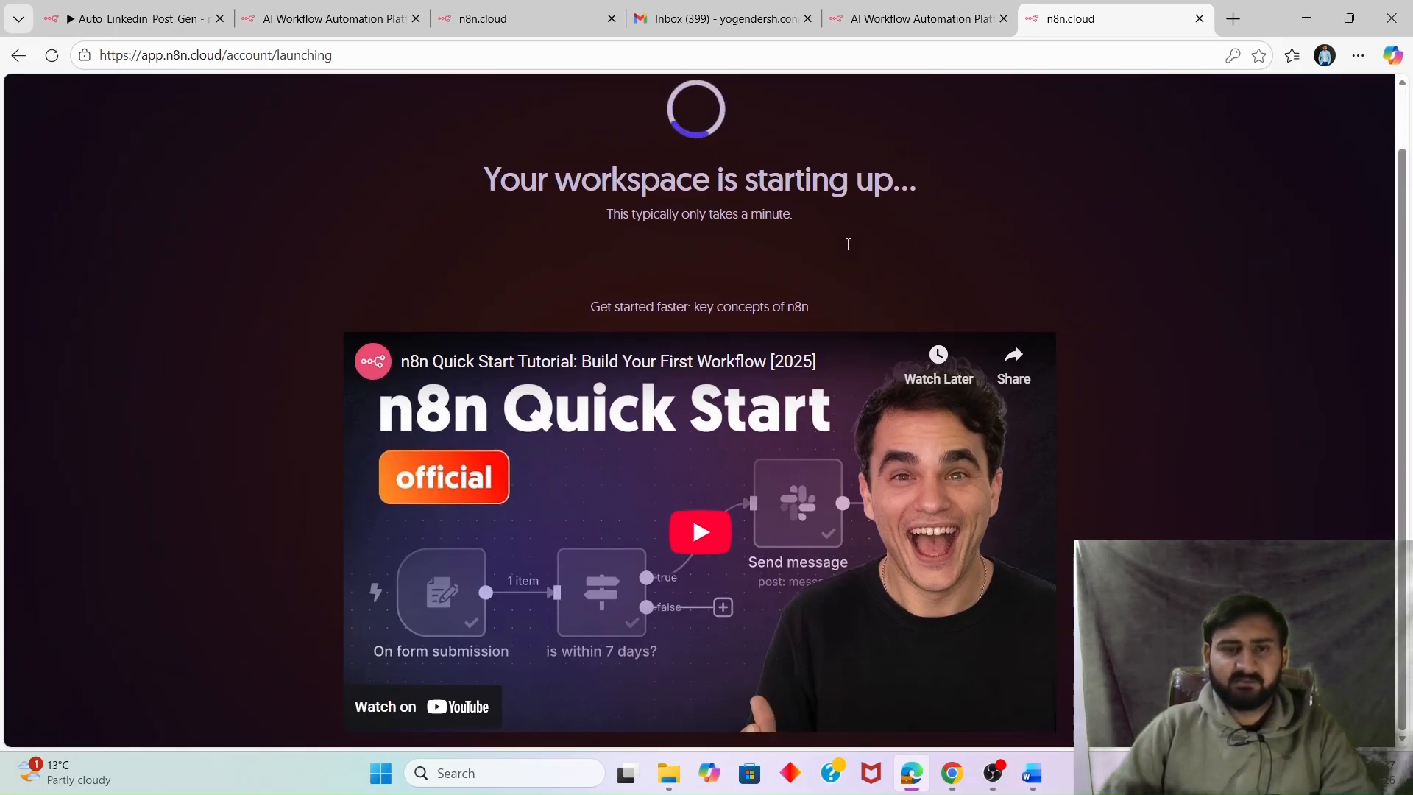
pyautogui.scroll(1, 848, 248)
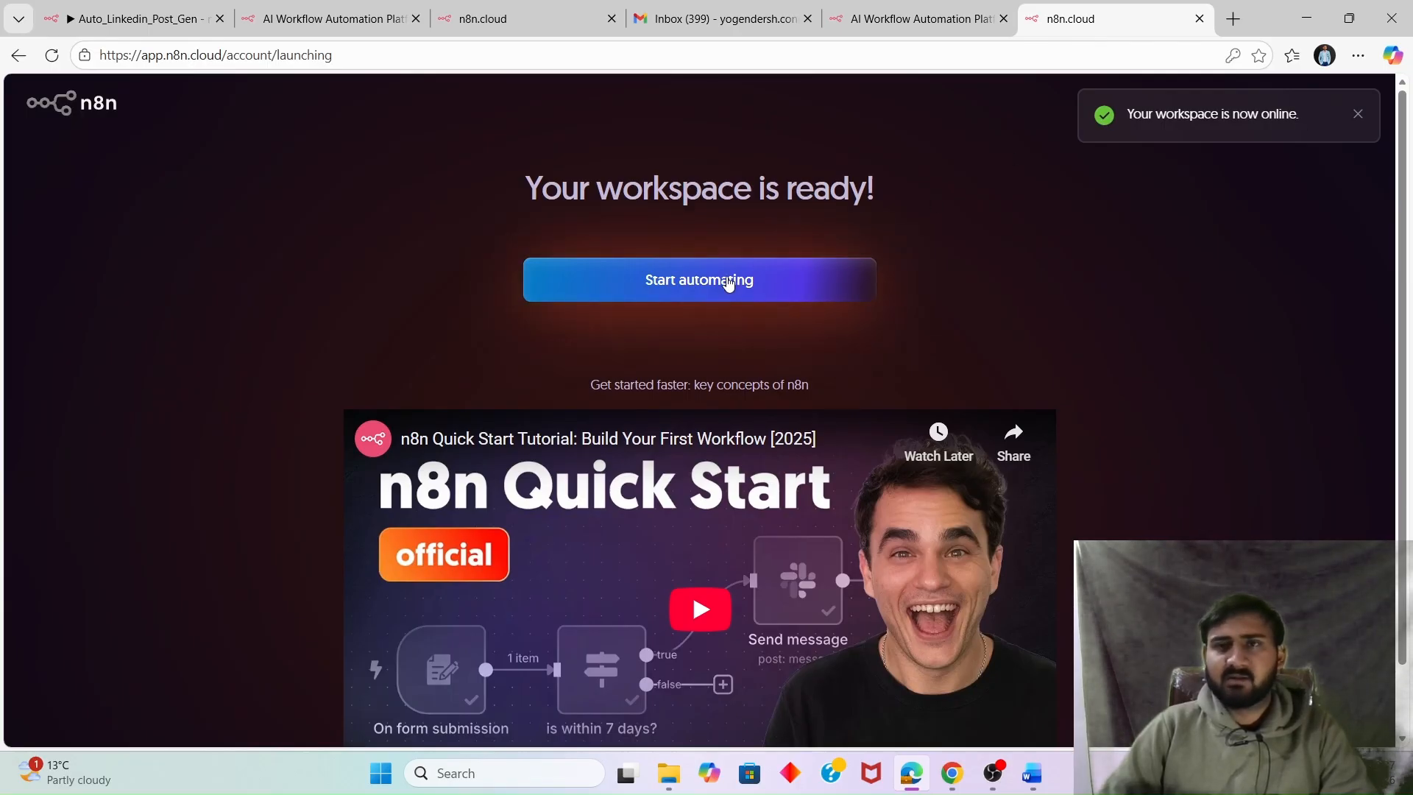
pyautogui.click(728, 281)
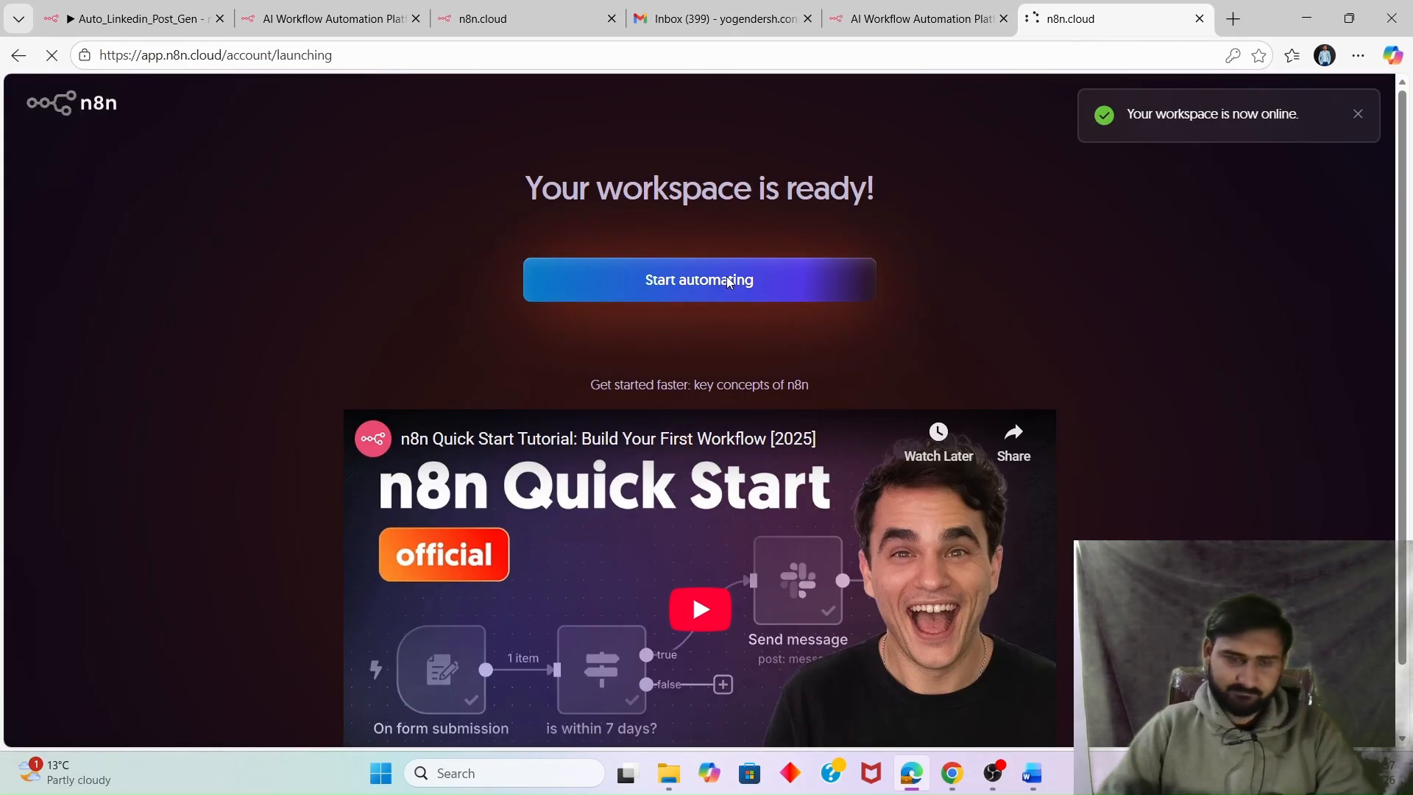
pyautogui.click(998, 771)
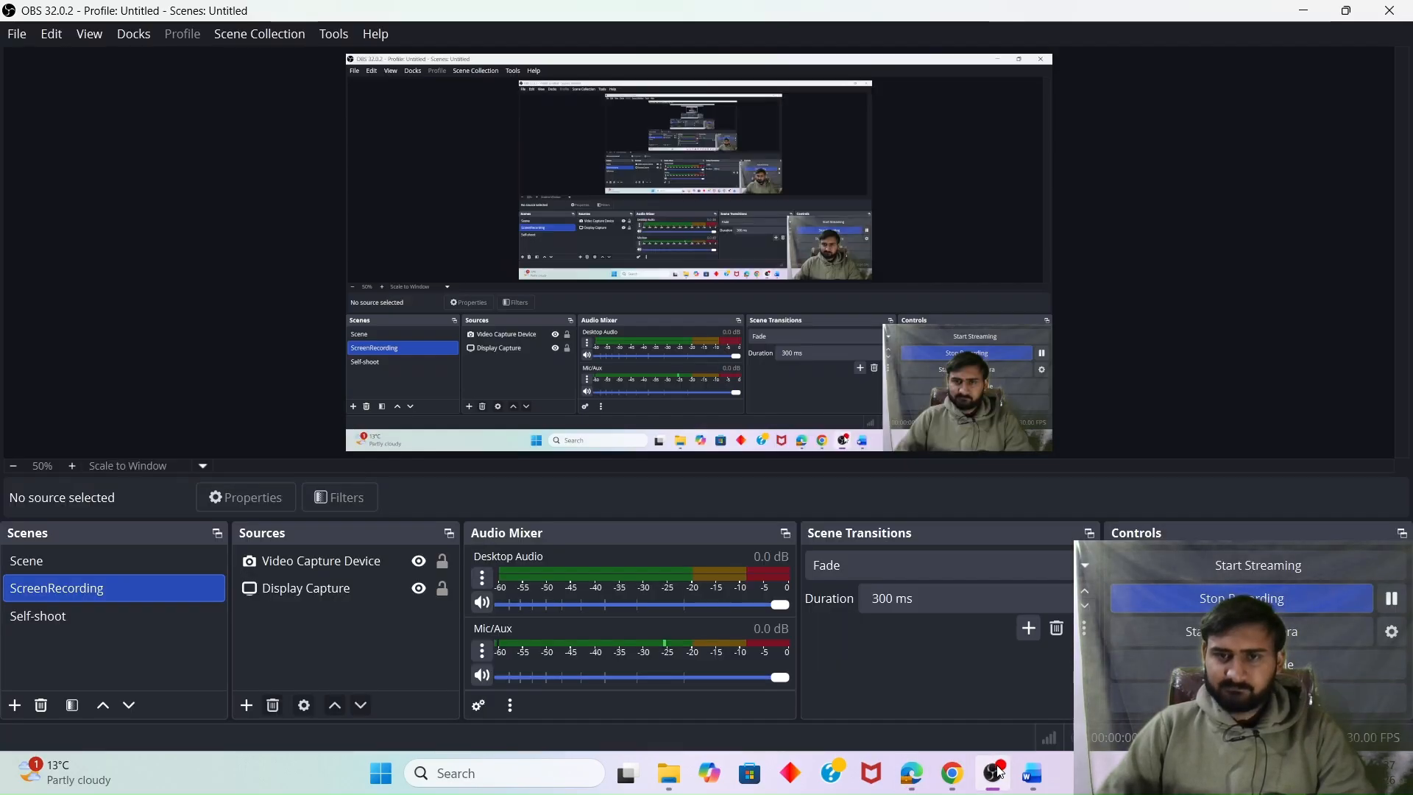
pyautogui.click(1298, 12)
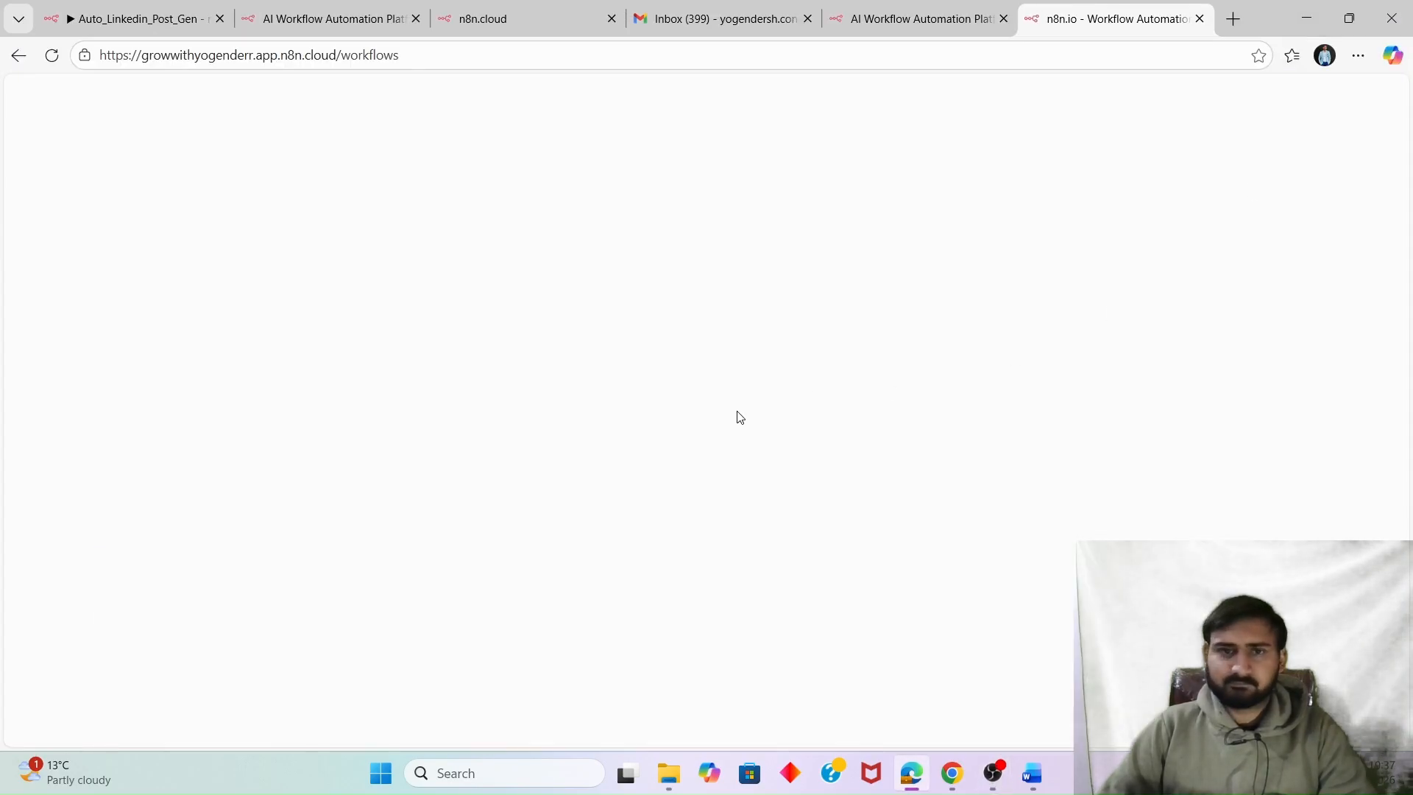
pyautogui.moveTo(950, 774)
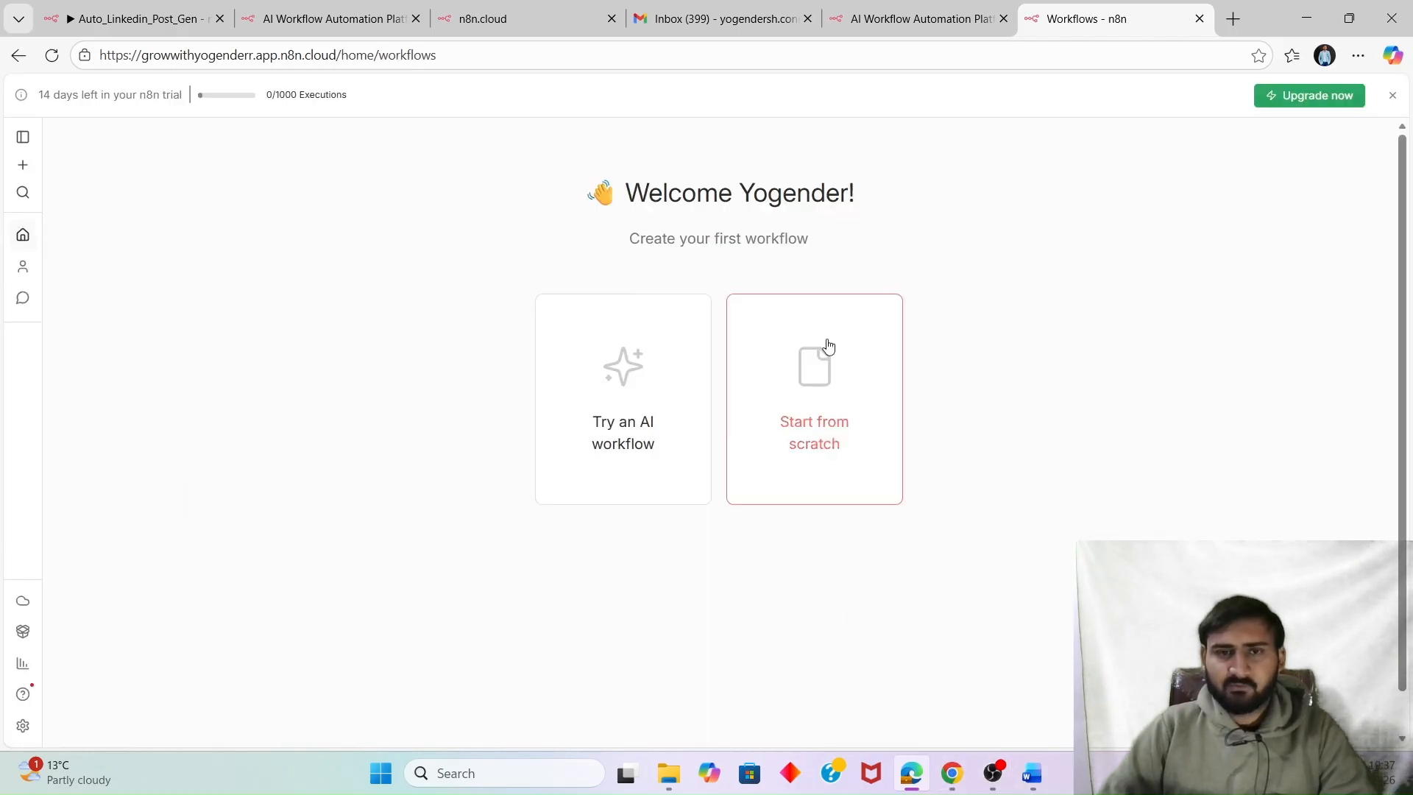
# Create a workflow from scratch and add a Schedule Trigger as its first step by searching the nodes for "schedule".
pyautogui.click(835, 408)
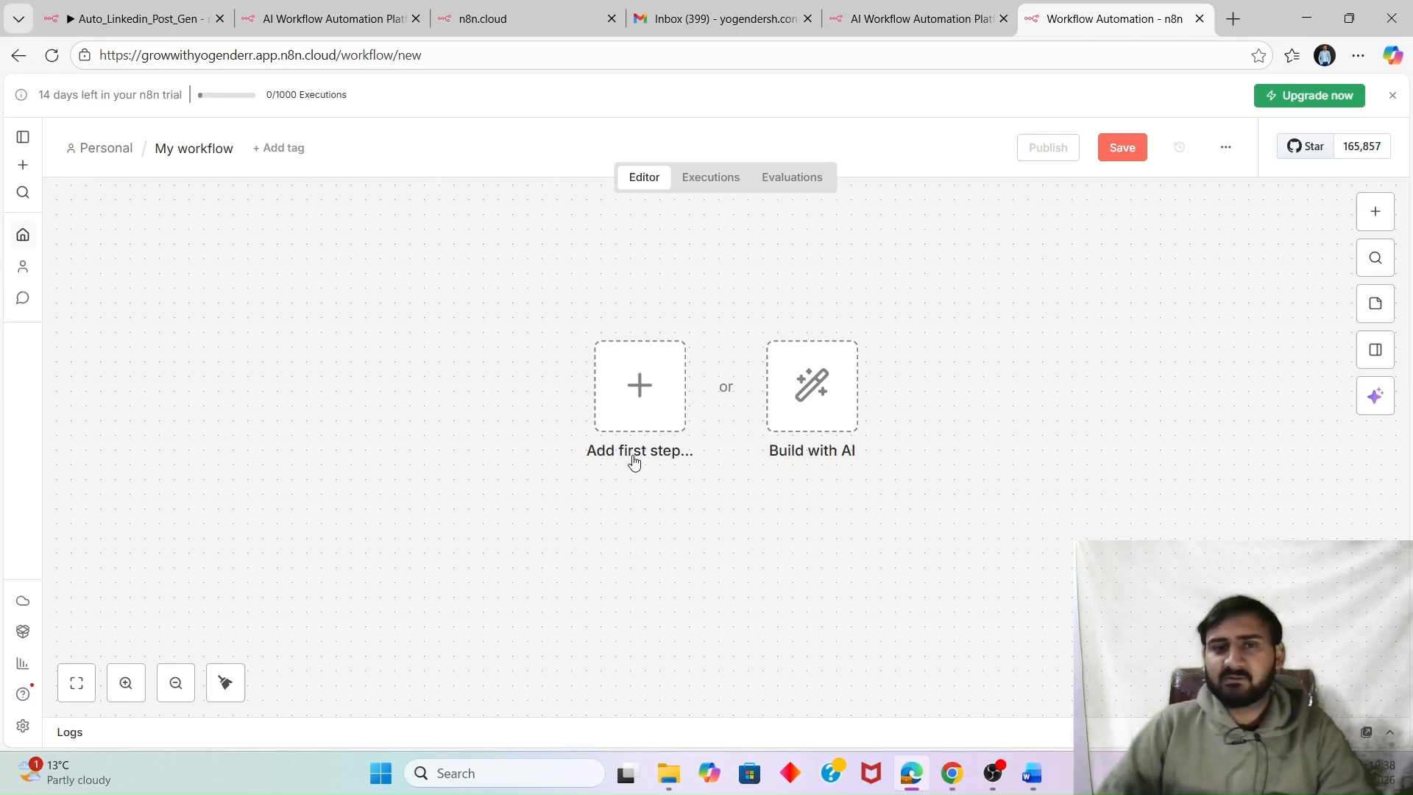
pyautogui.click(639, 402)
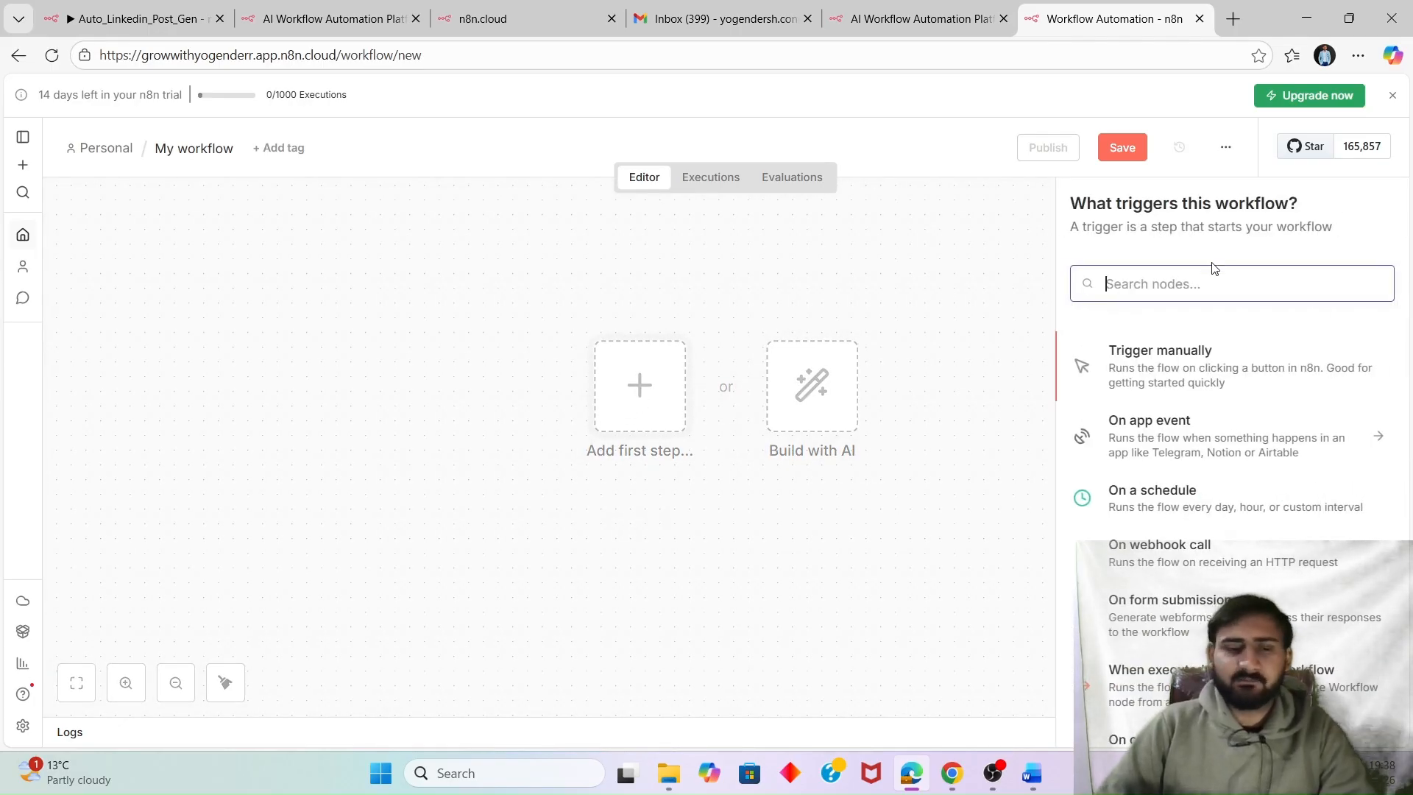
pyautogui.write('trigger')
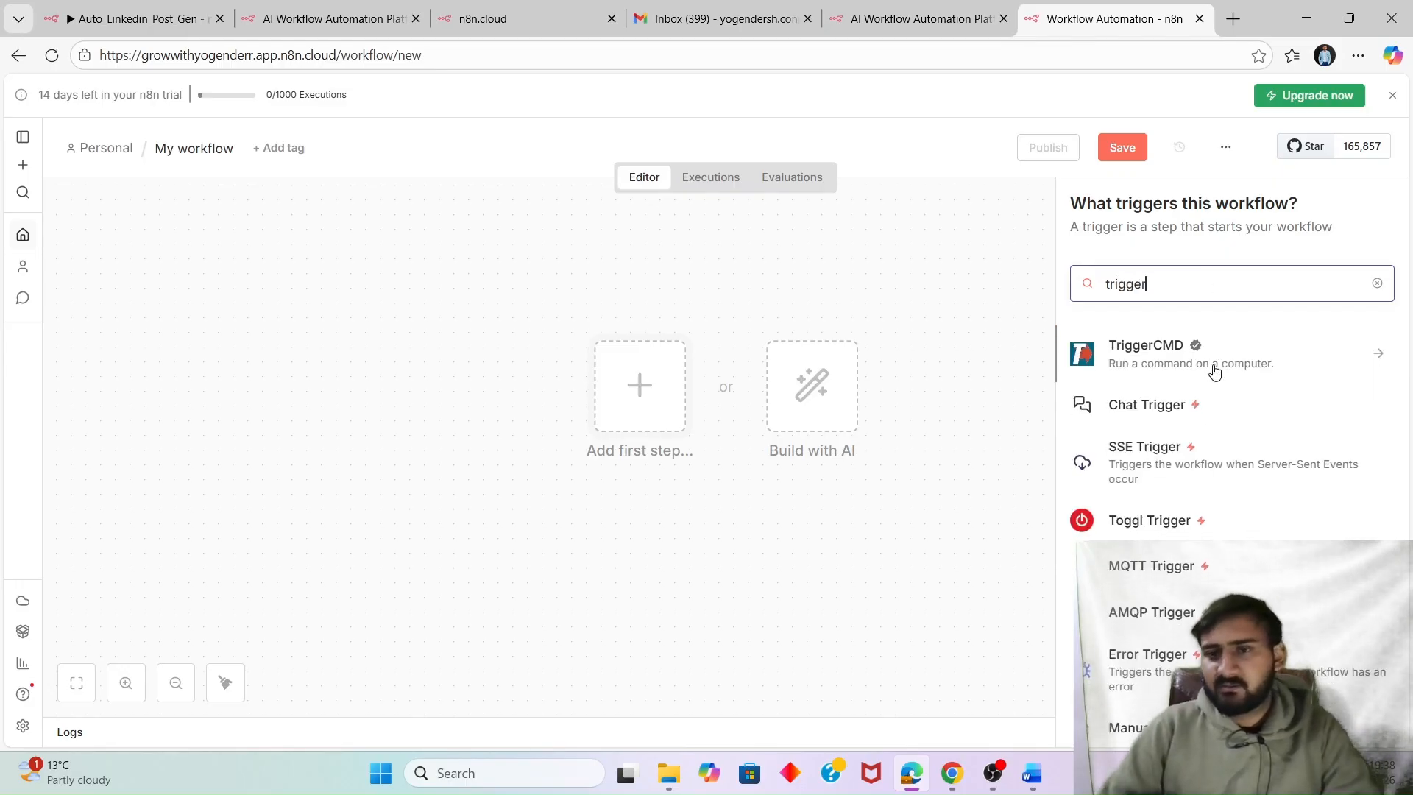
pyautogui.scroll(-10, 1227, 432)
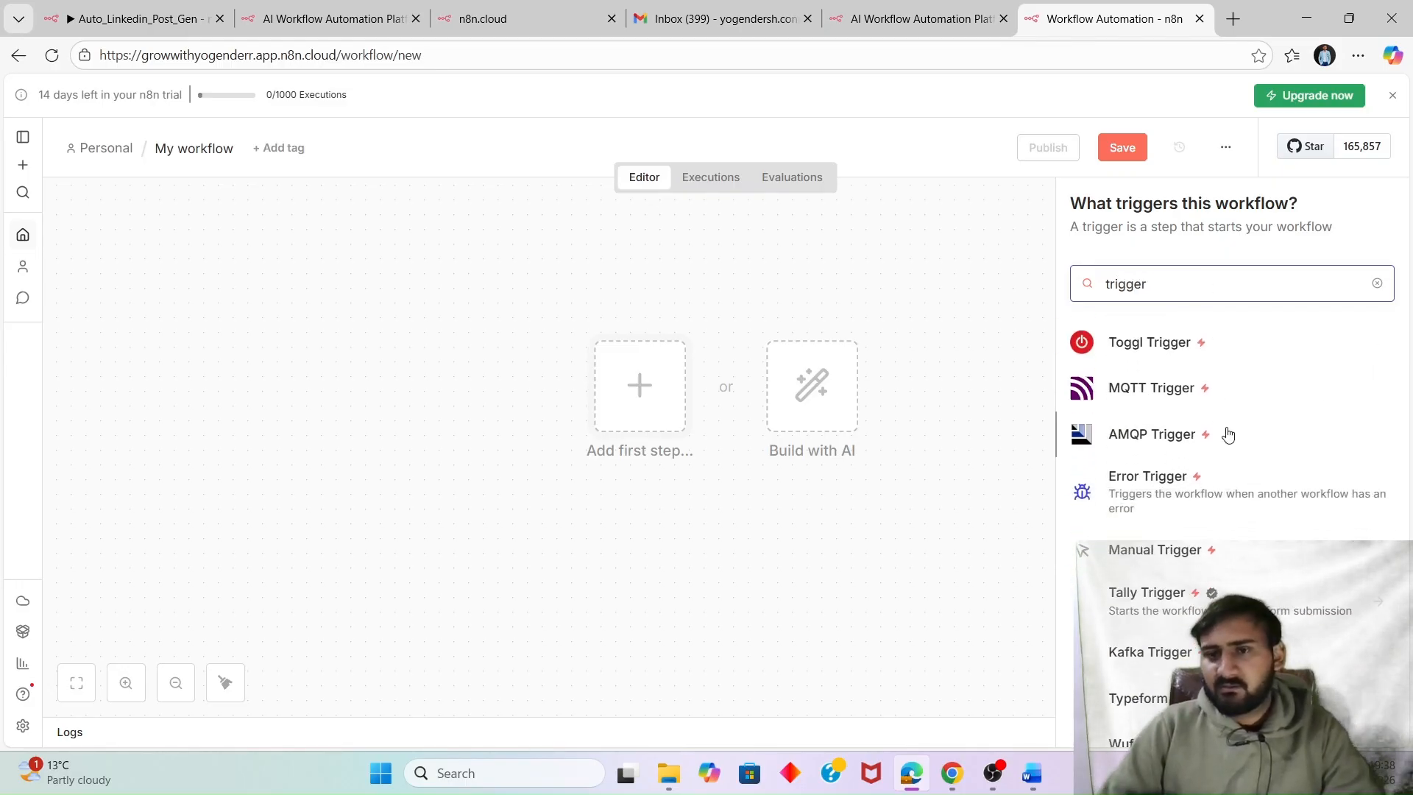
pyautogui.doubleClick(1119, 284)
pyautogui.write('sche')
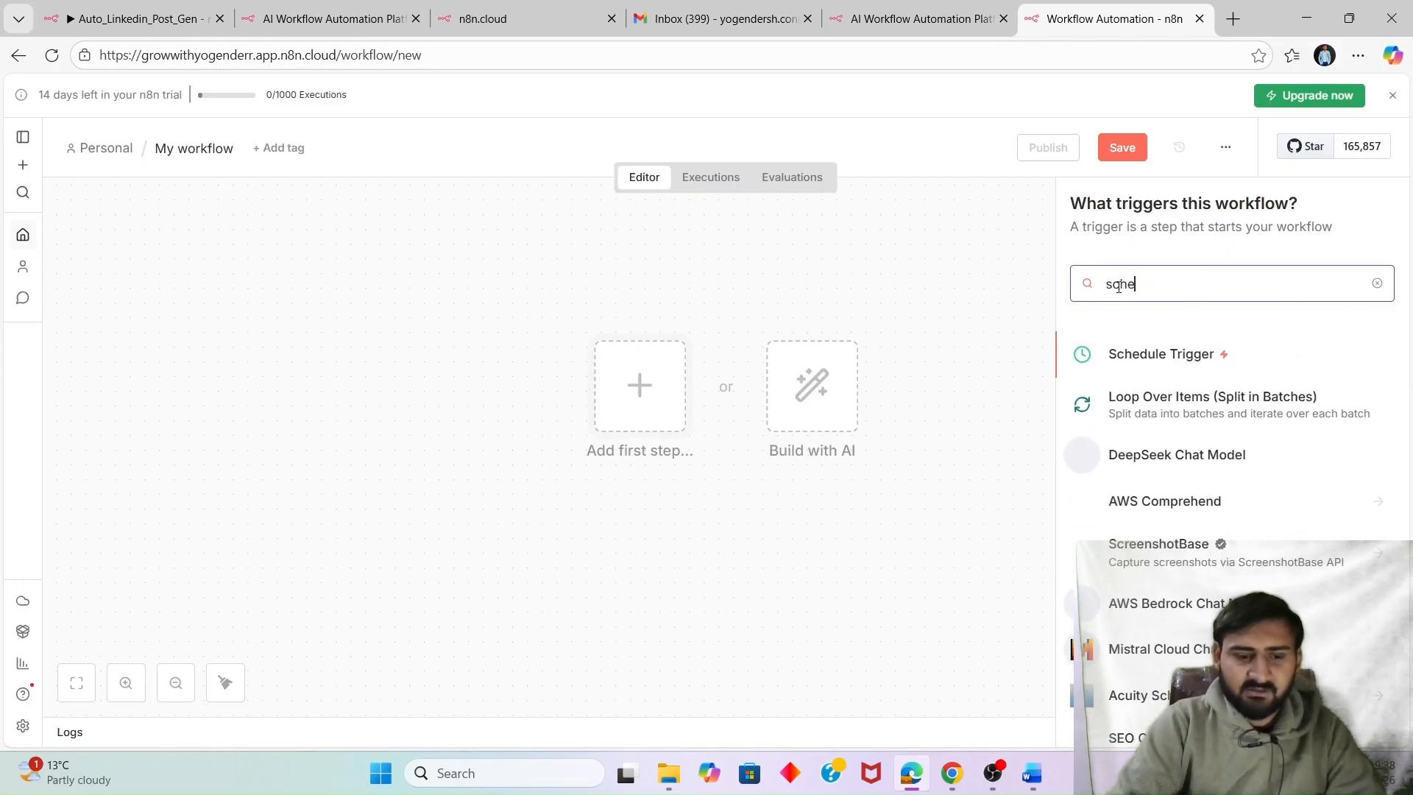
pyautogui.write('dule')
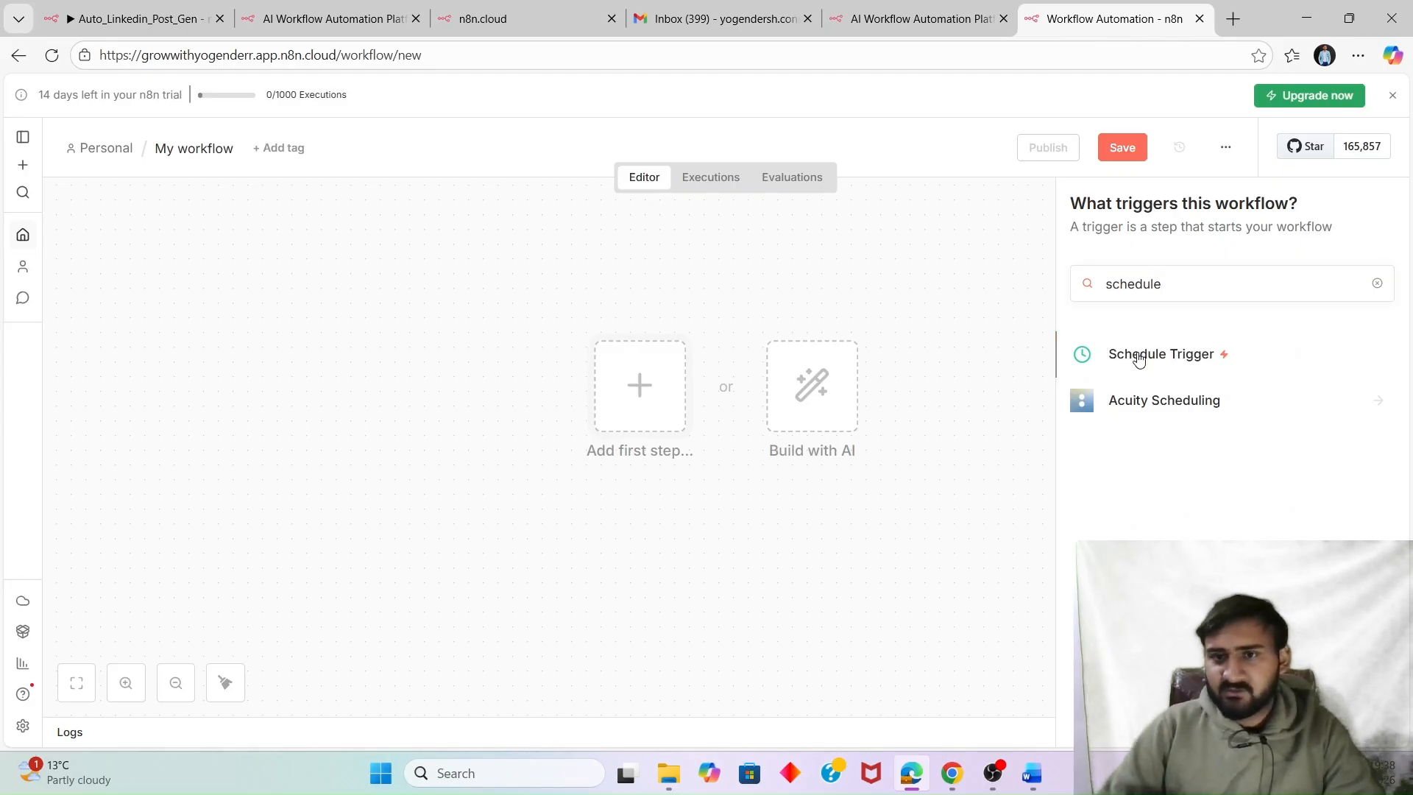
pyautogui.click(1137, 356)
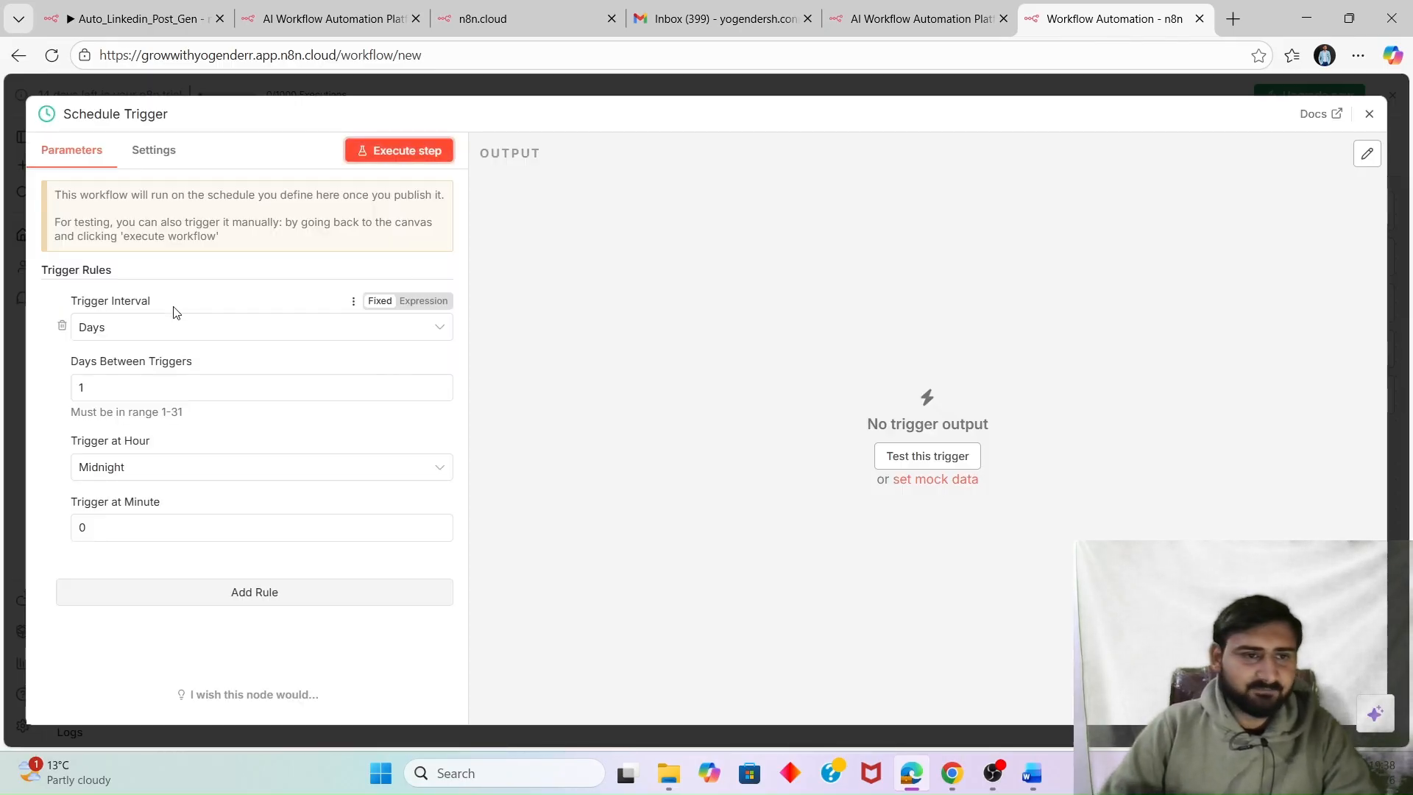
# Keep the Schedule Trigger's interval on Days and set the days between triggers to 2.
pyautogui.click(154, 329)
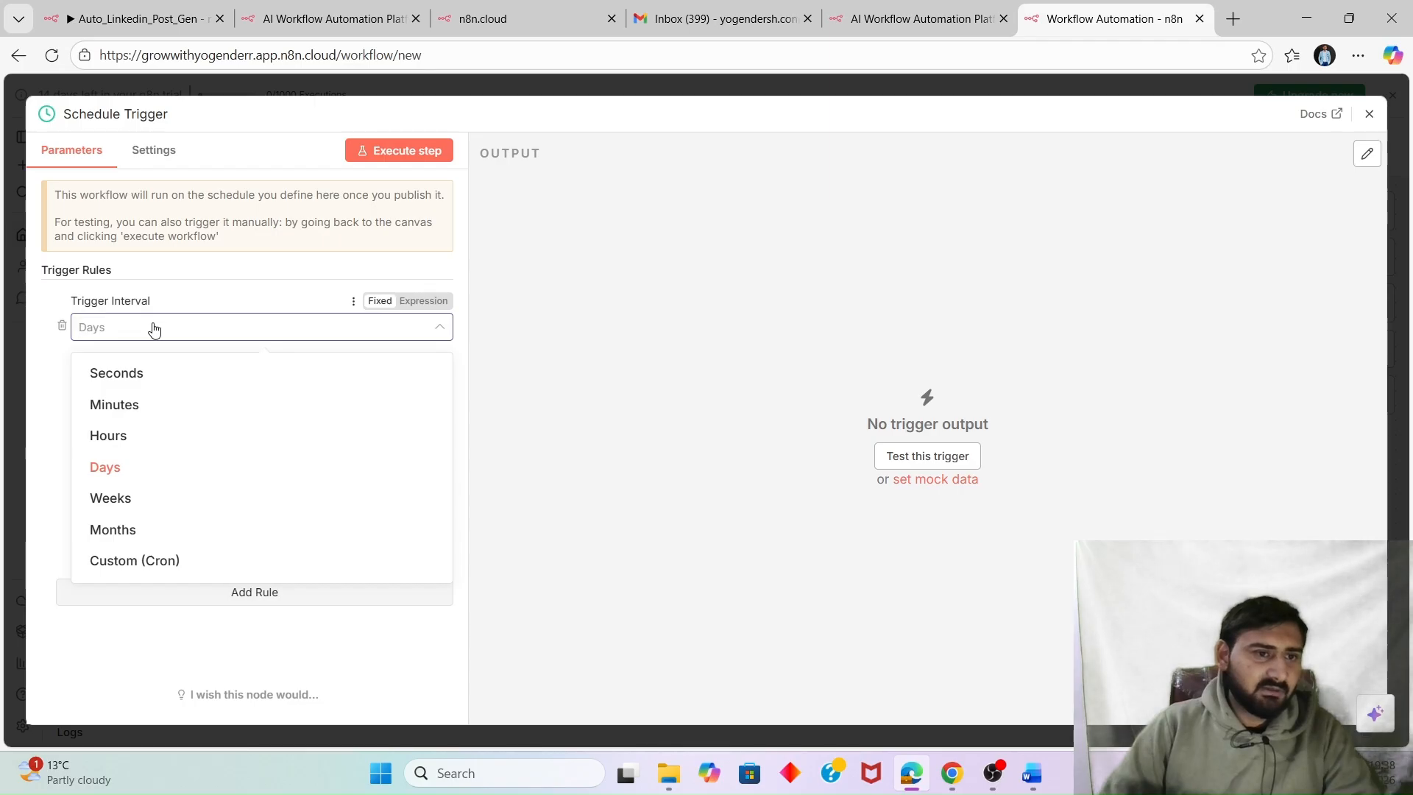
pyautogui.click(154, 329)
pyautogui.click(153, 328)
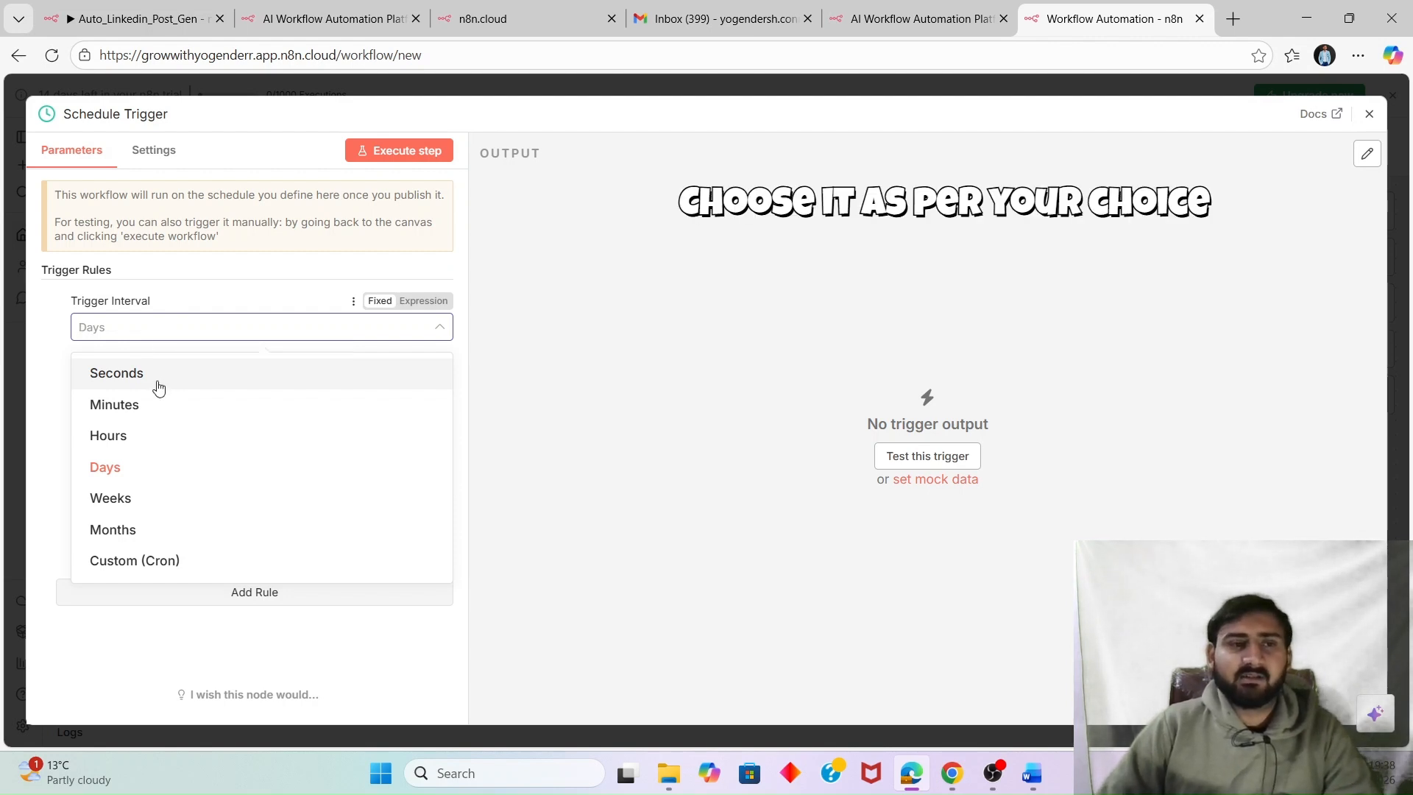
pyautogui.click(173, 466)
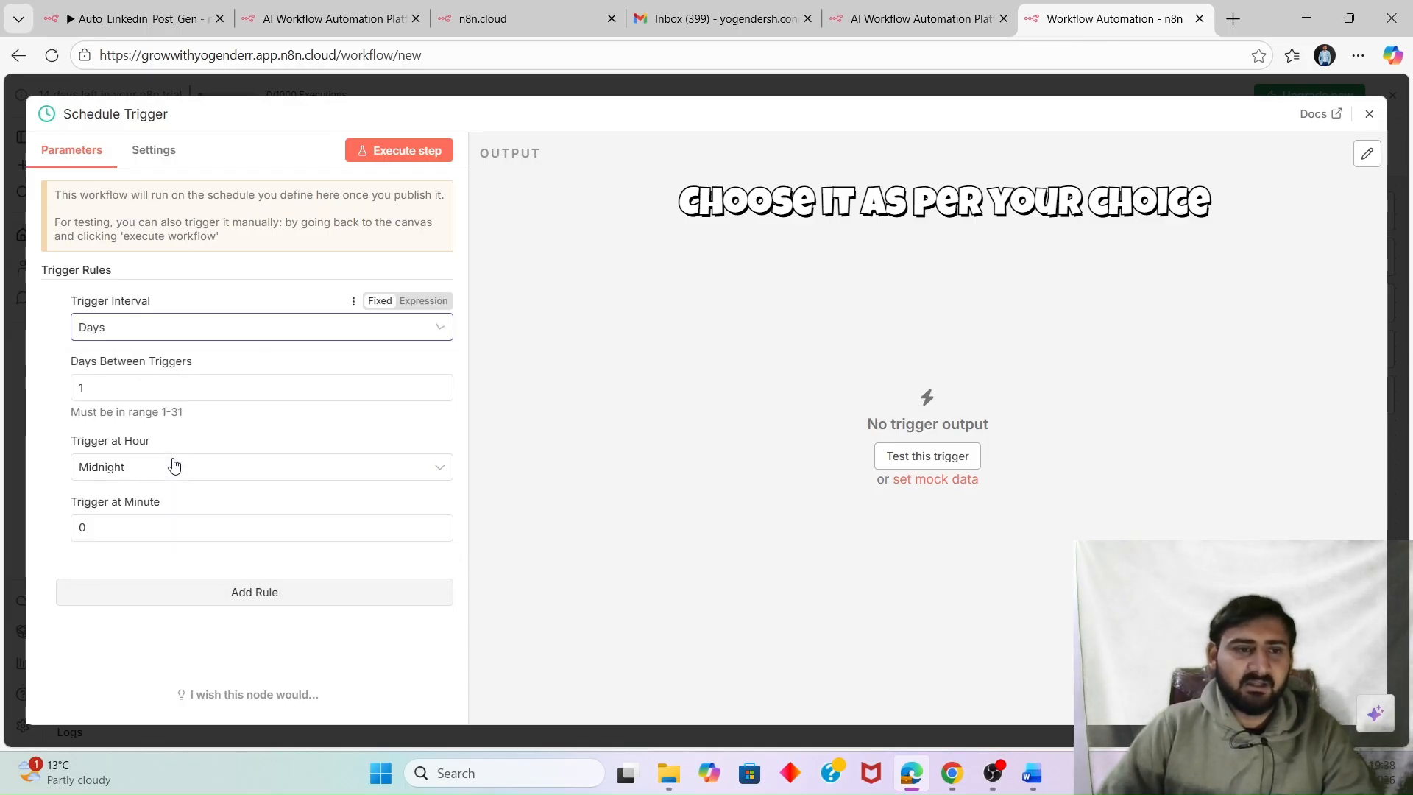
pyautogui.click(189, 391)
pyautogui.doubleClick(145, 391)
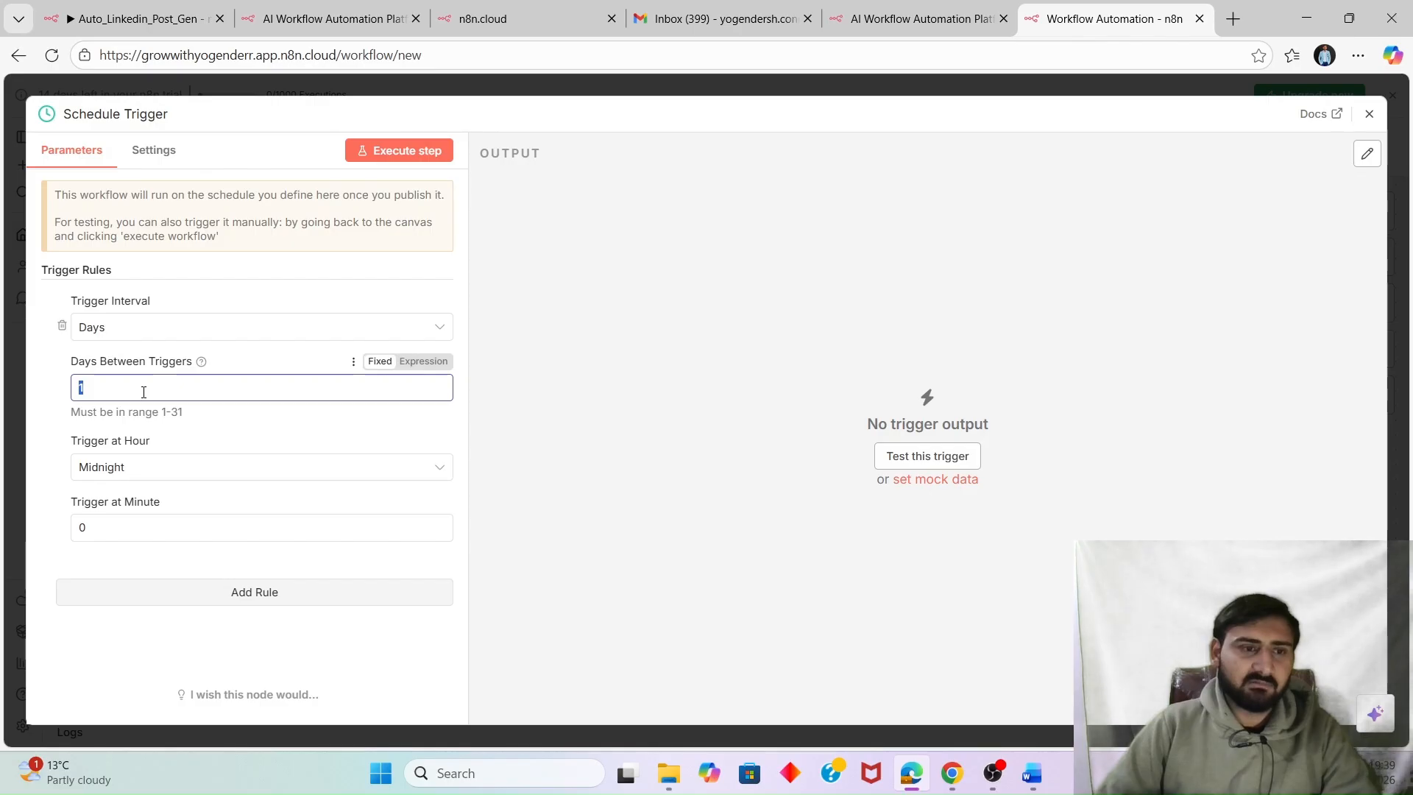
pyautogui.write('2')
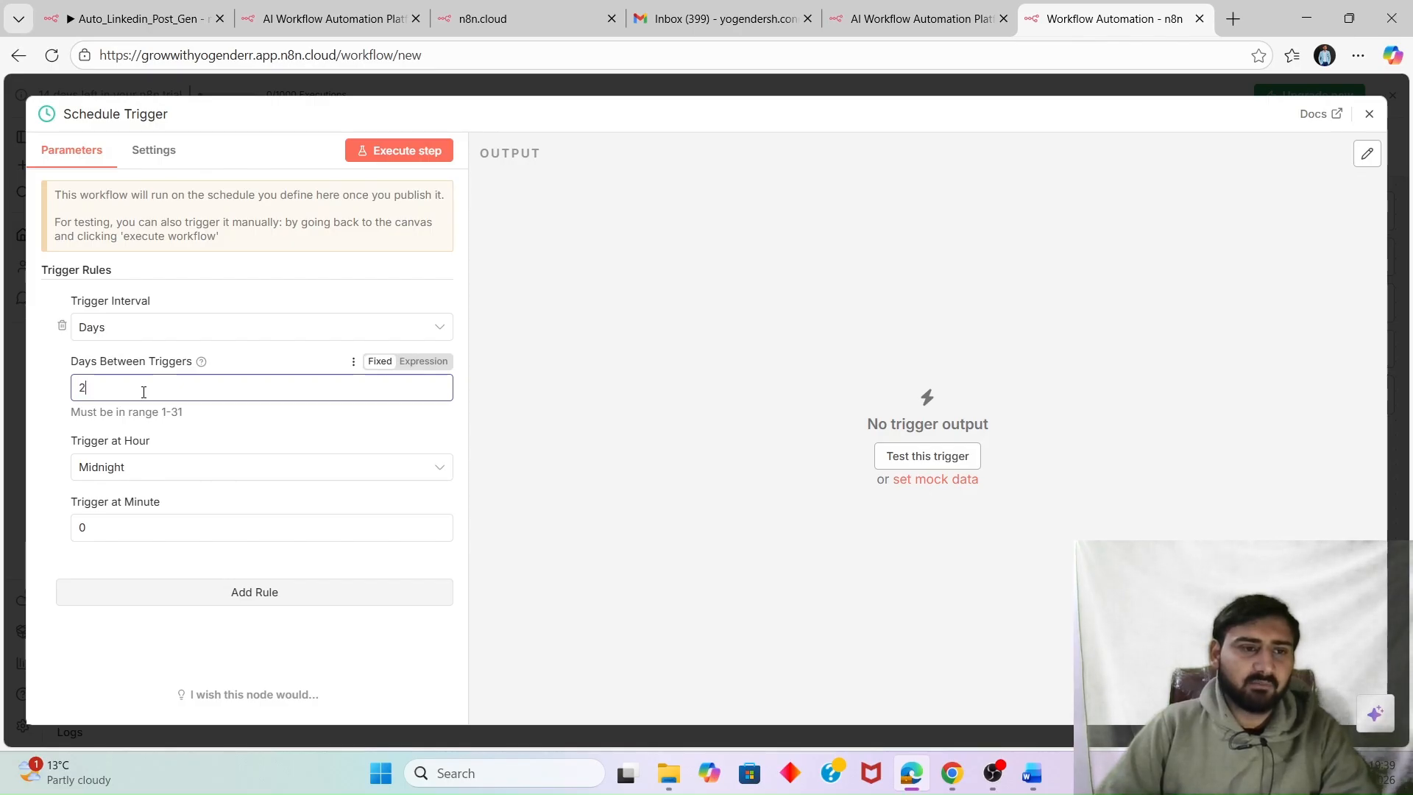
# Set the trigger hour to 8am and leave the trigger minute at 0.
pyautogui.click(157, 468)
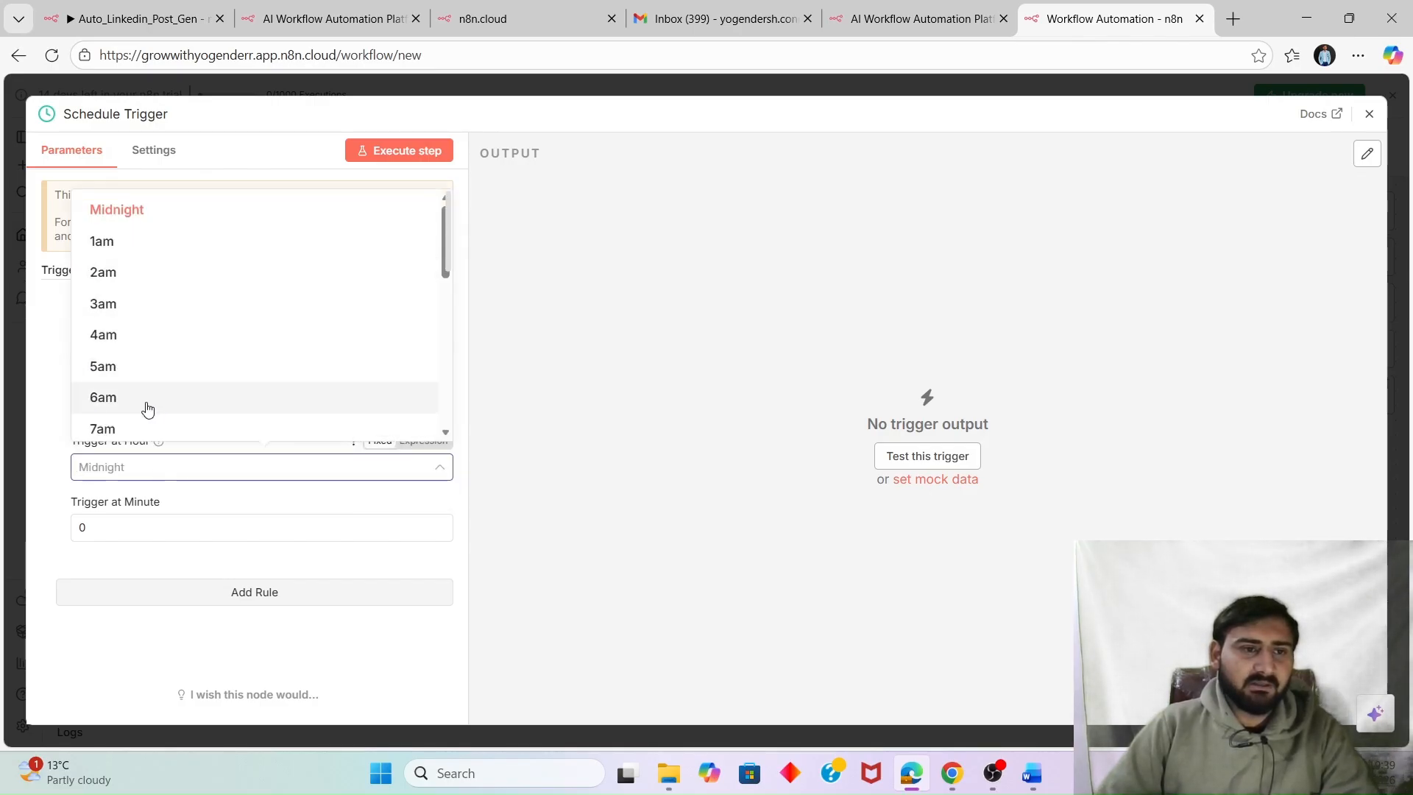
pyautogui.scroll(-2, 145, 407)
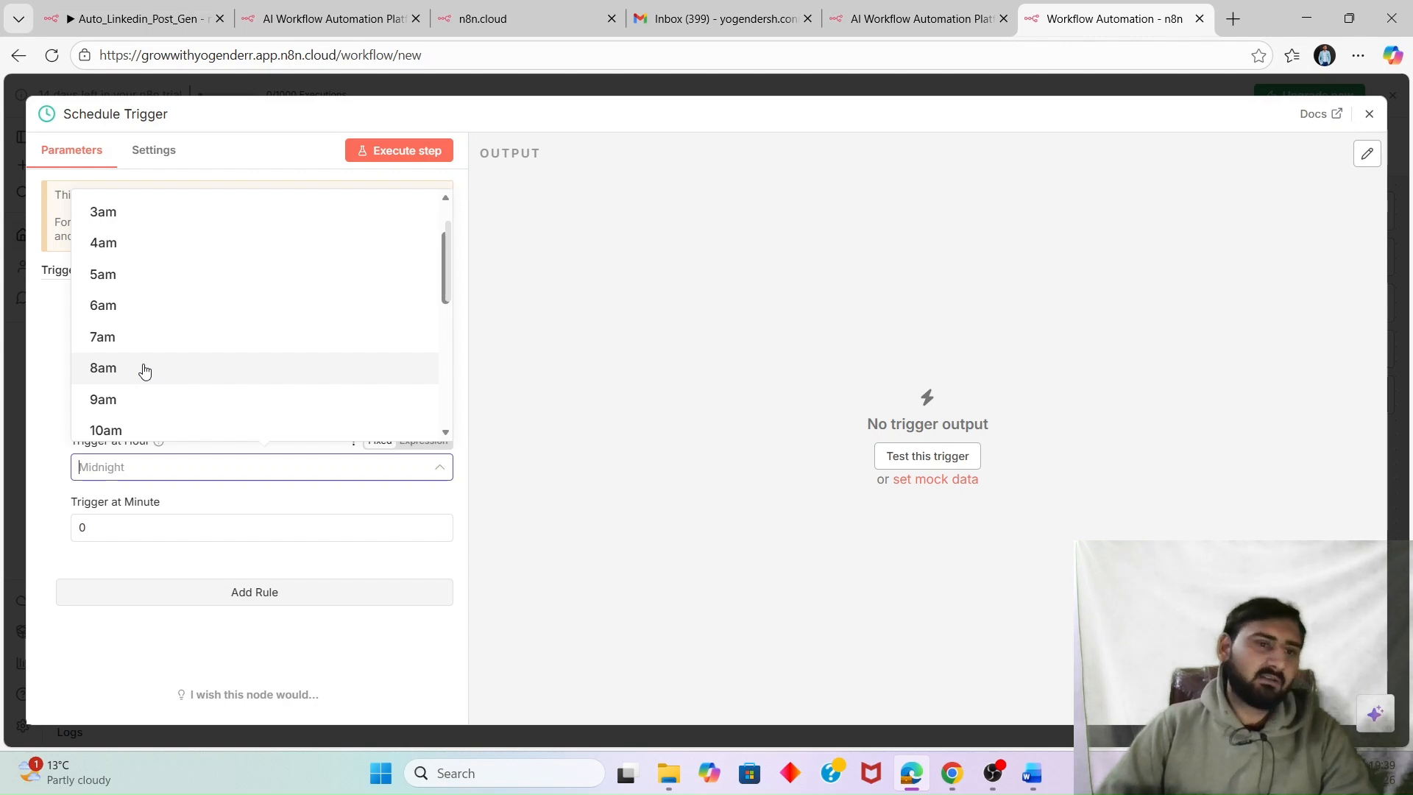
pyautogui.click(144, 369)
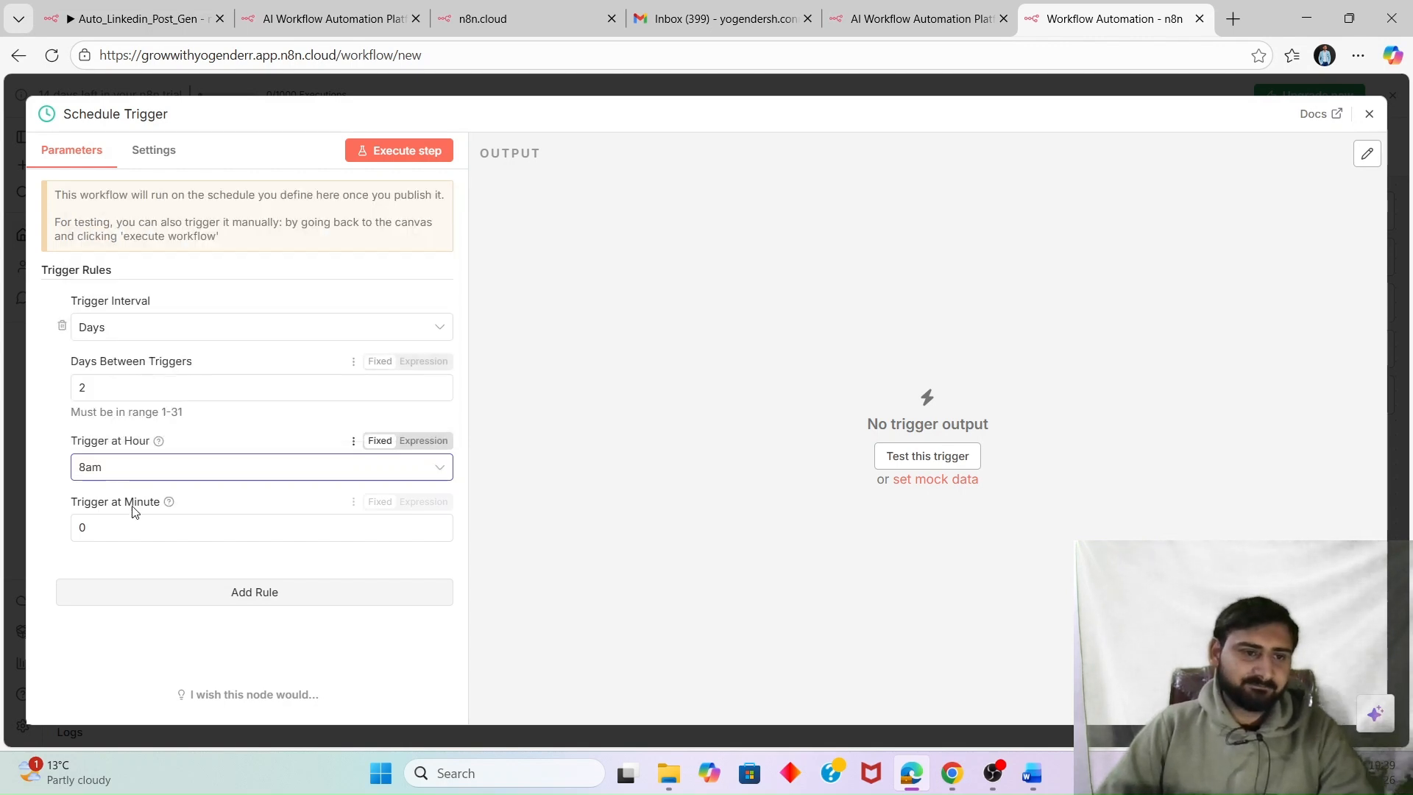
pyautogui.click(136, 531)
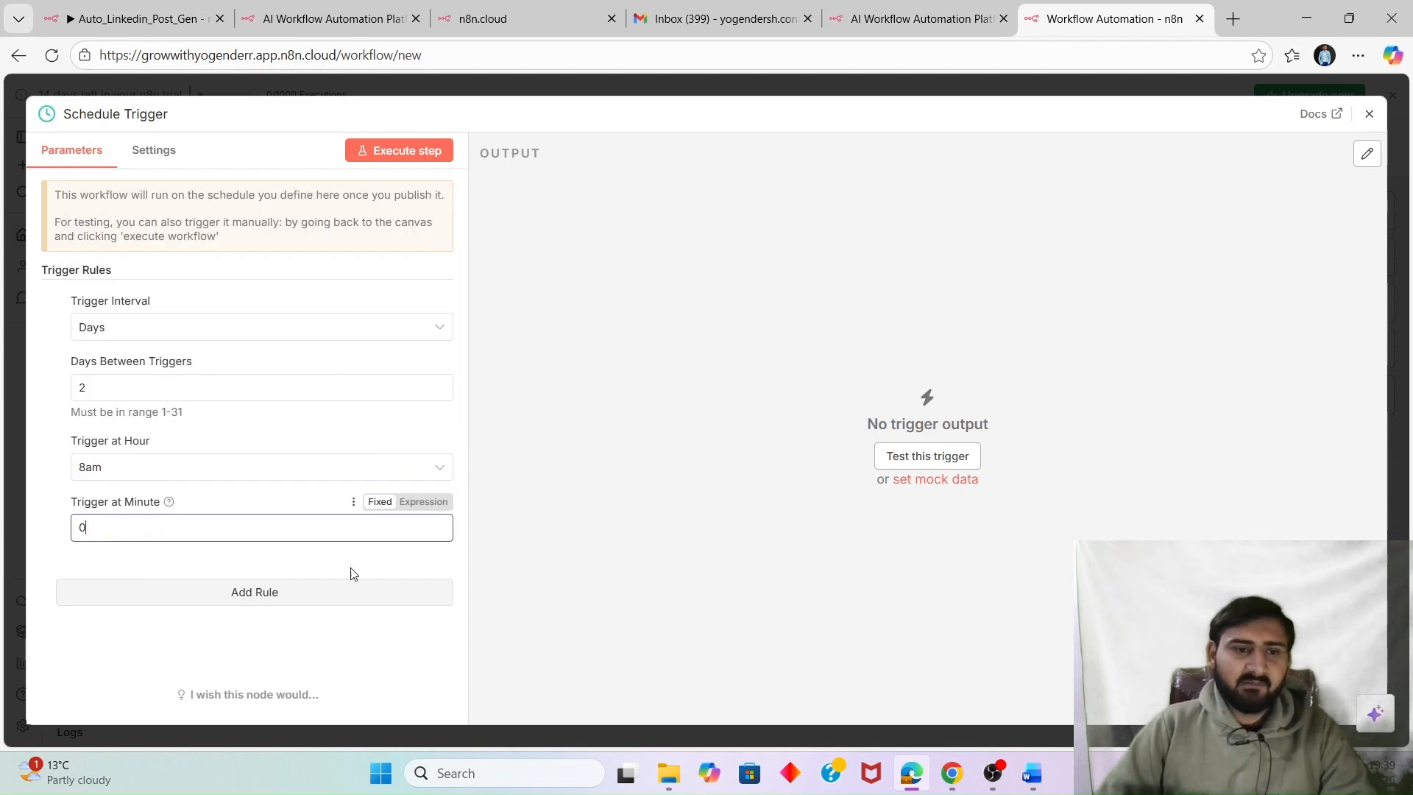
# Test-execute the Schedule Trigger, then return to the canvas and move its node to the far left of the canvas.
pyautogui.click(388, 153)
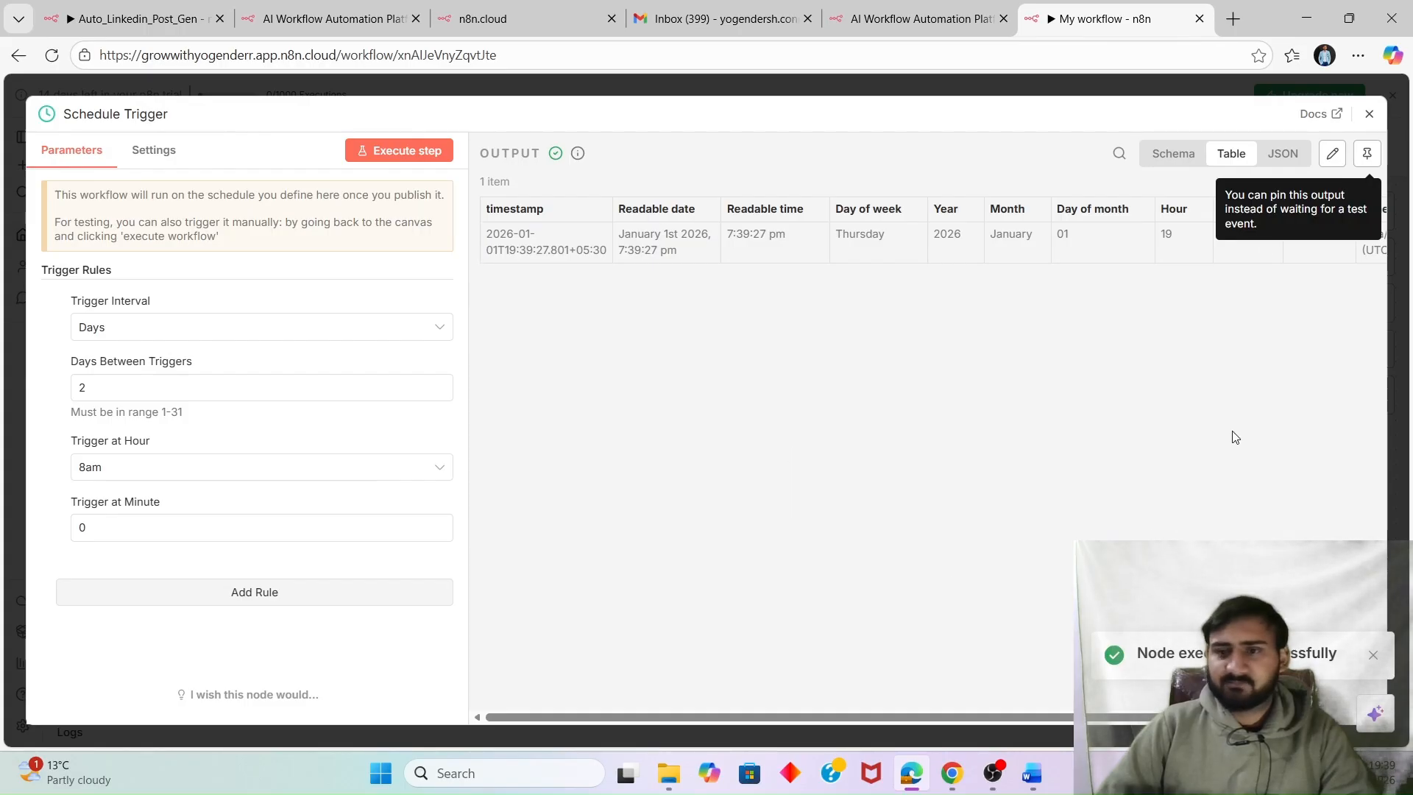
pyautogui.click(1368, 114)
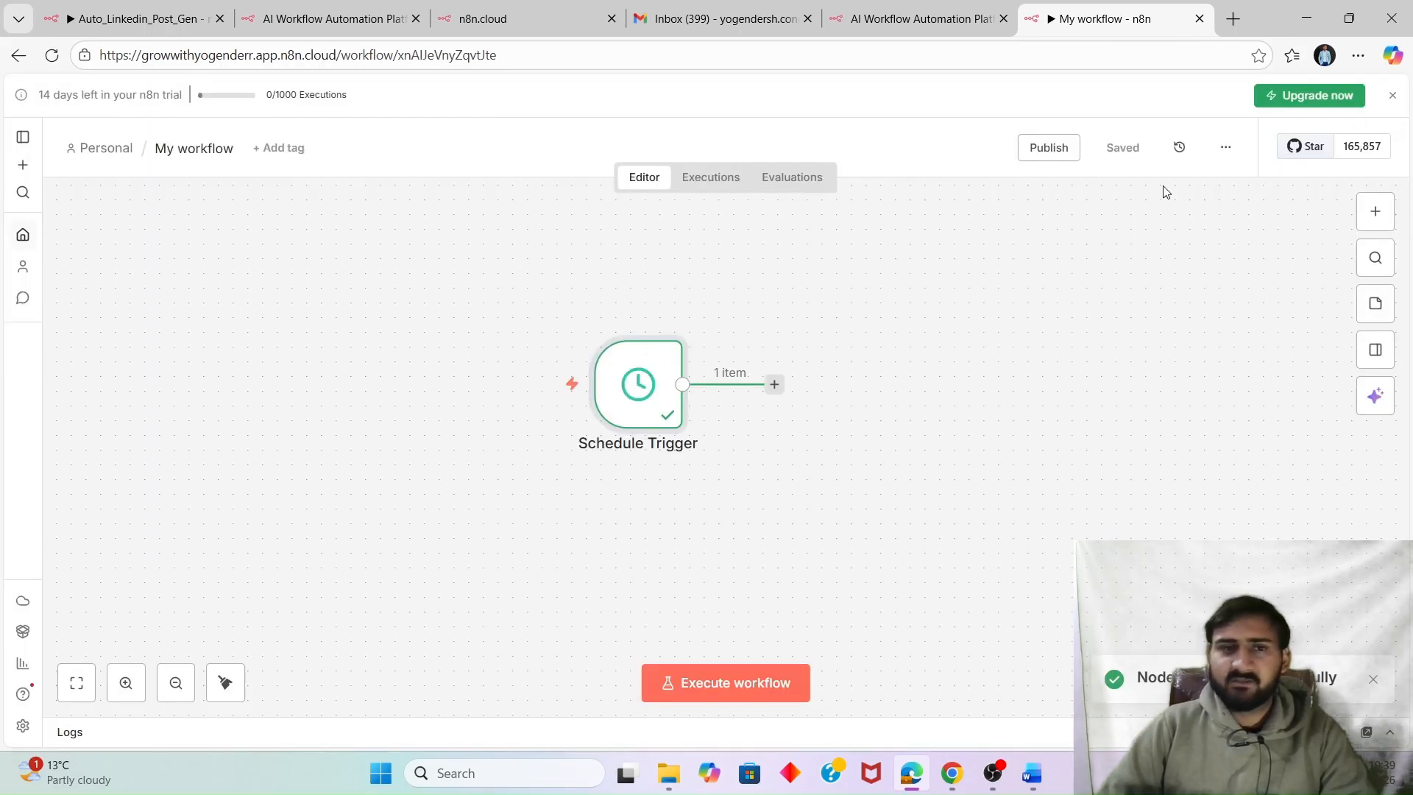
pyautogui.moveTo(638, 384); pyautogui.dragTo(285, 413)
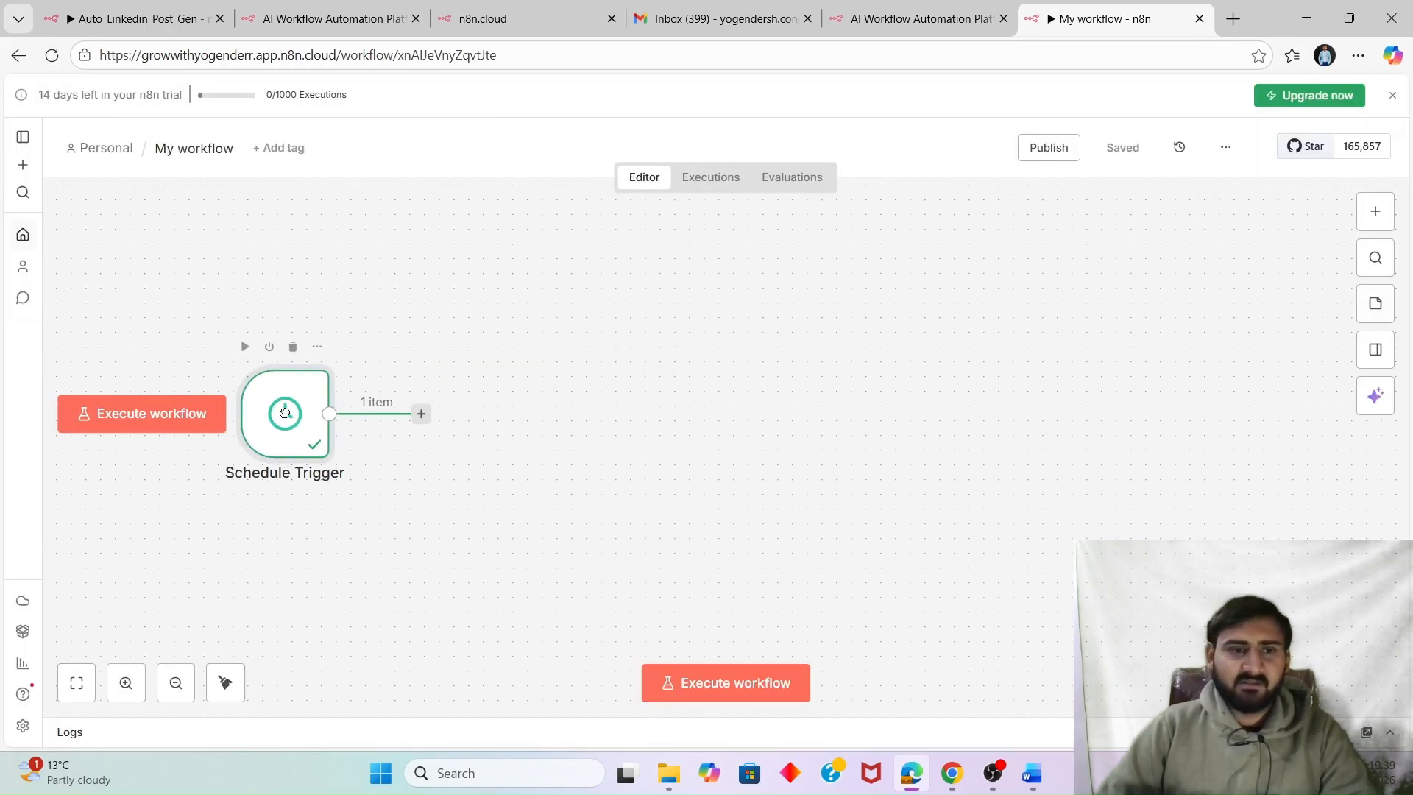
# Add an AI Agent node after the Schedule Trigger and set its prompt source to Define below.
pyautogui.click(421, 413)
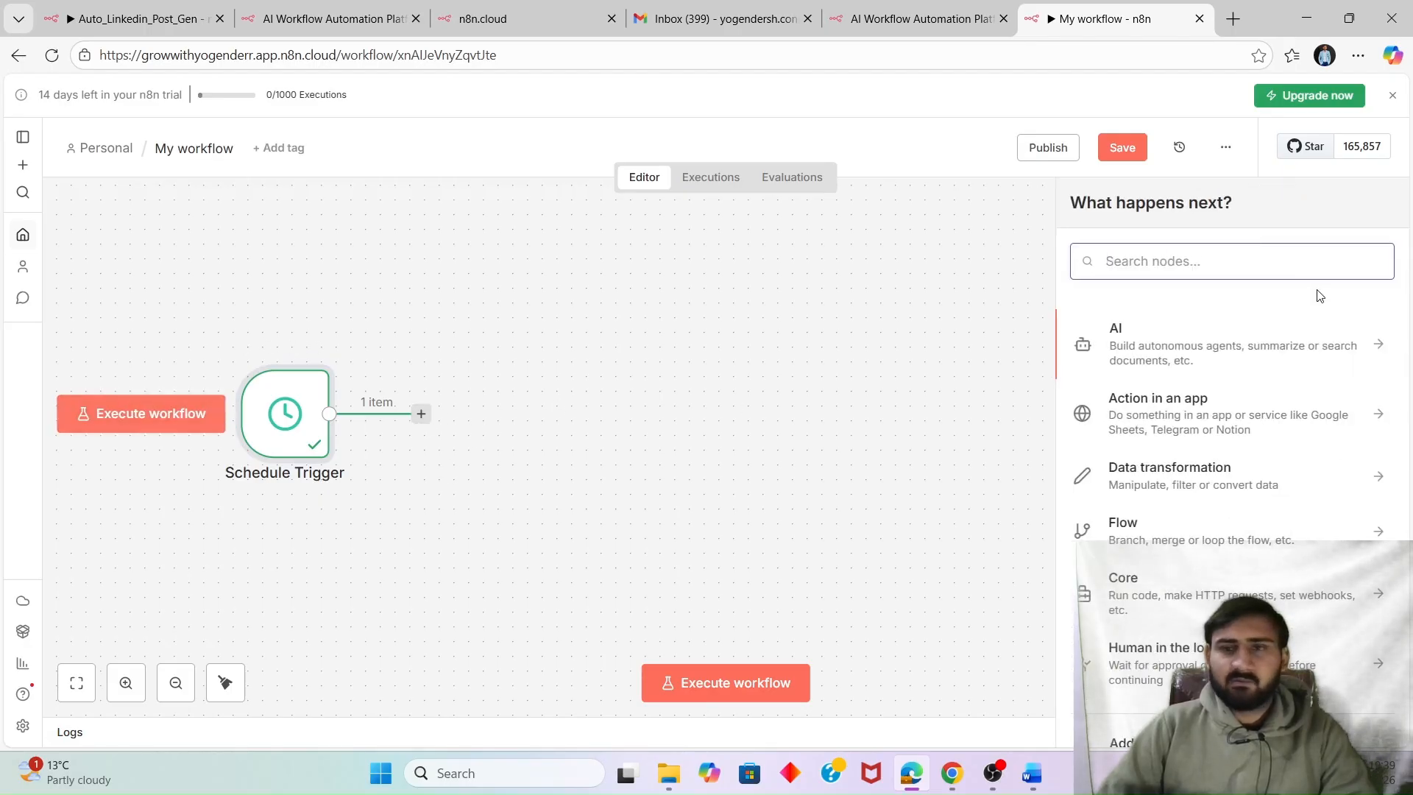
pyautogui.click(1201, 351)
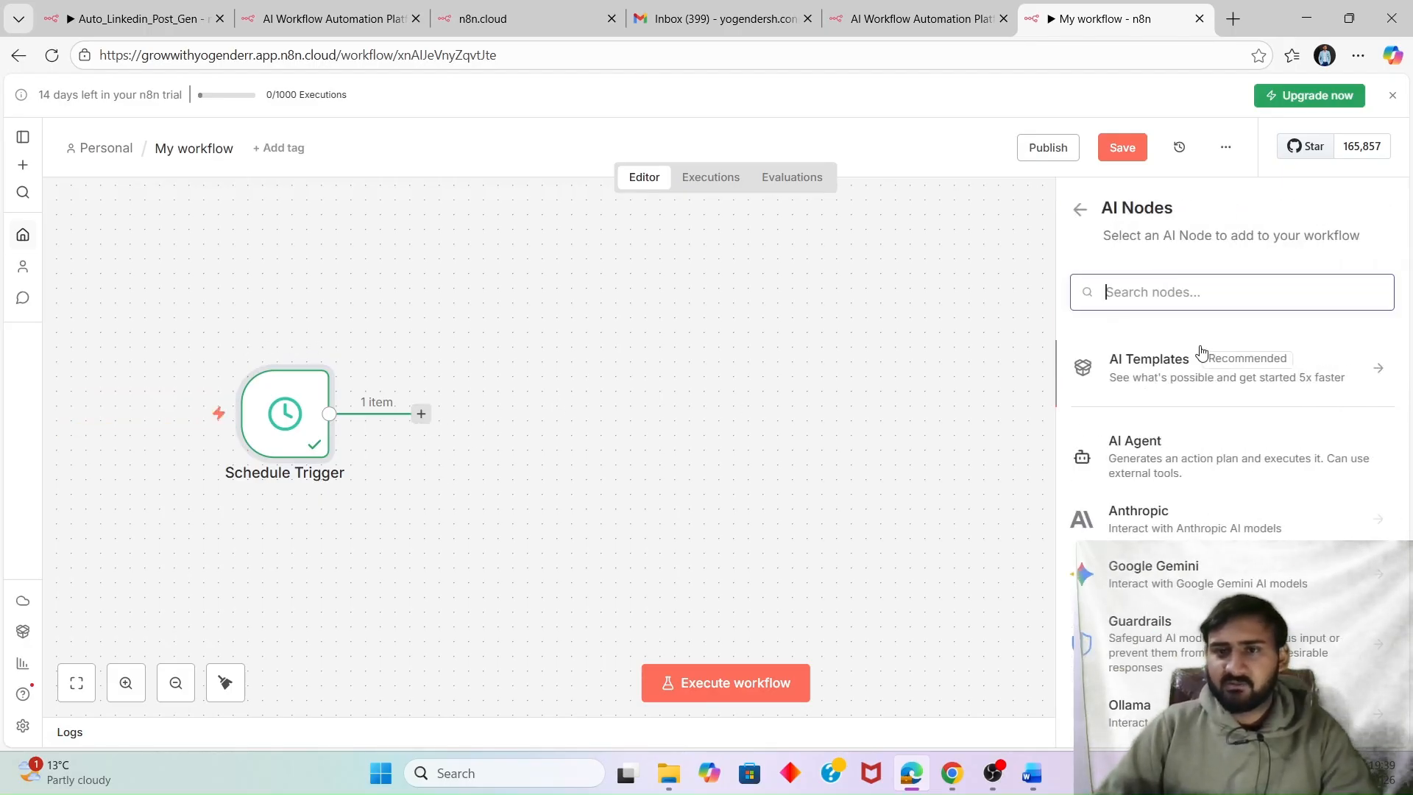
pyautogui.click(1148, 459)
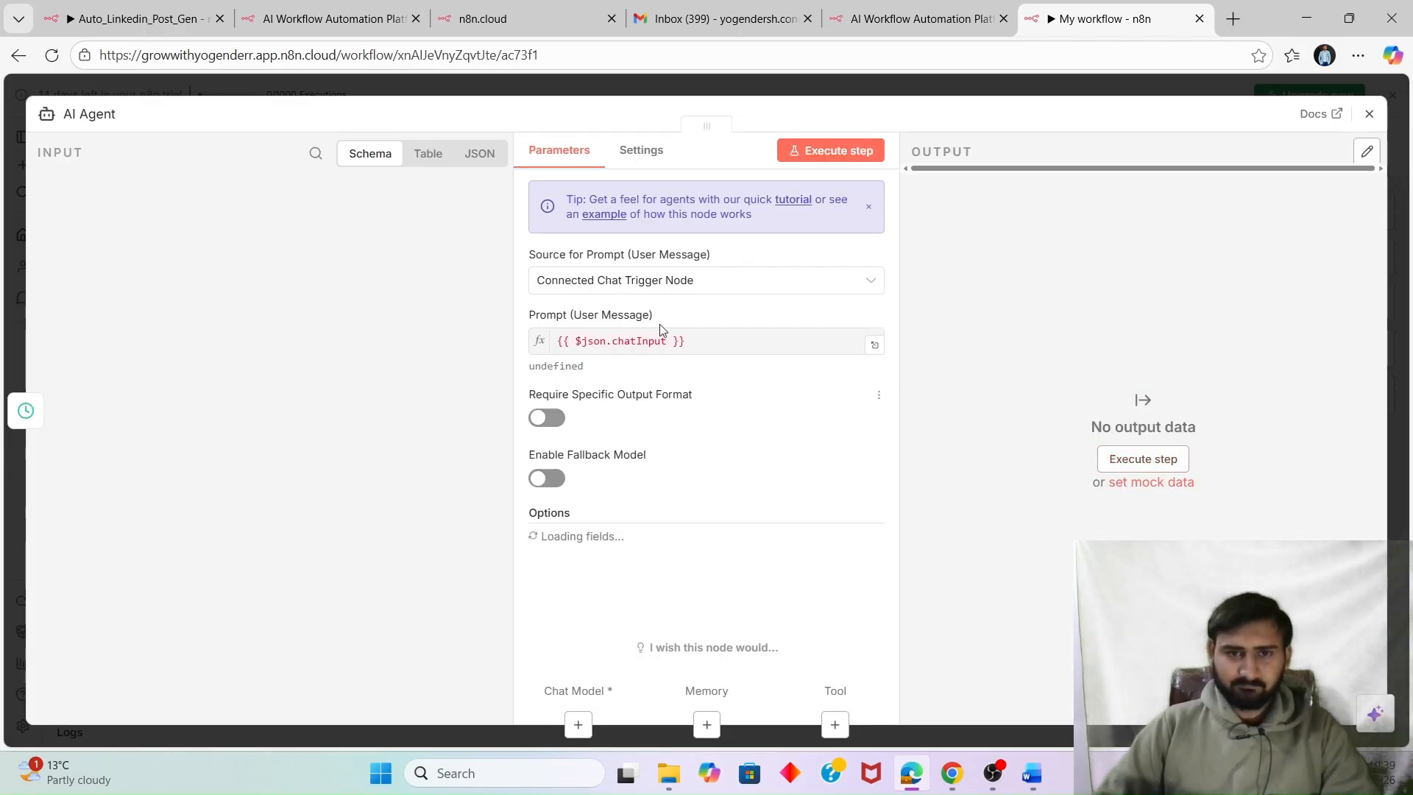
pyautogui.click(625, 280)
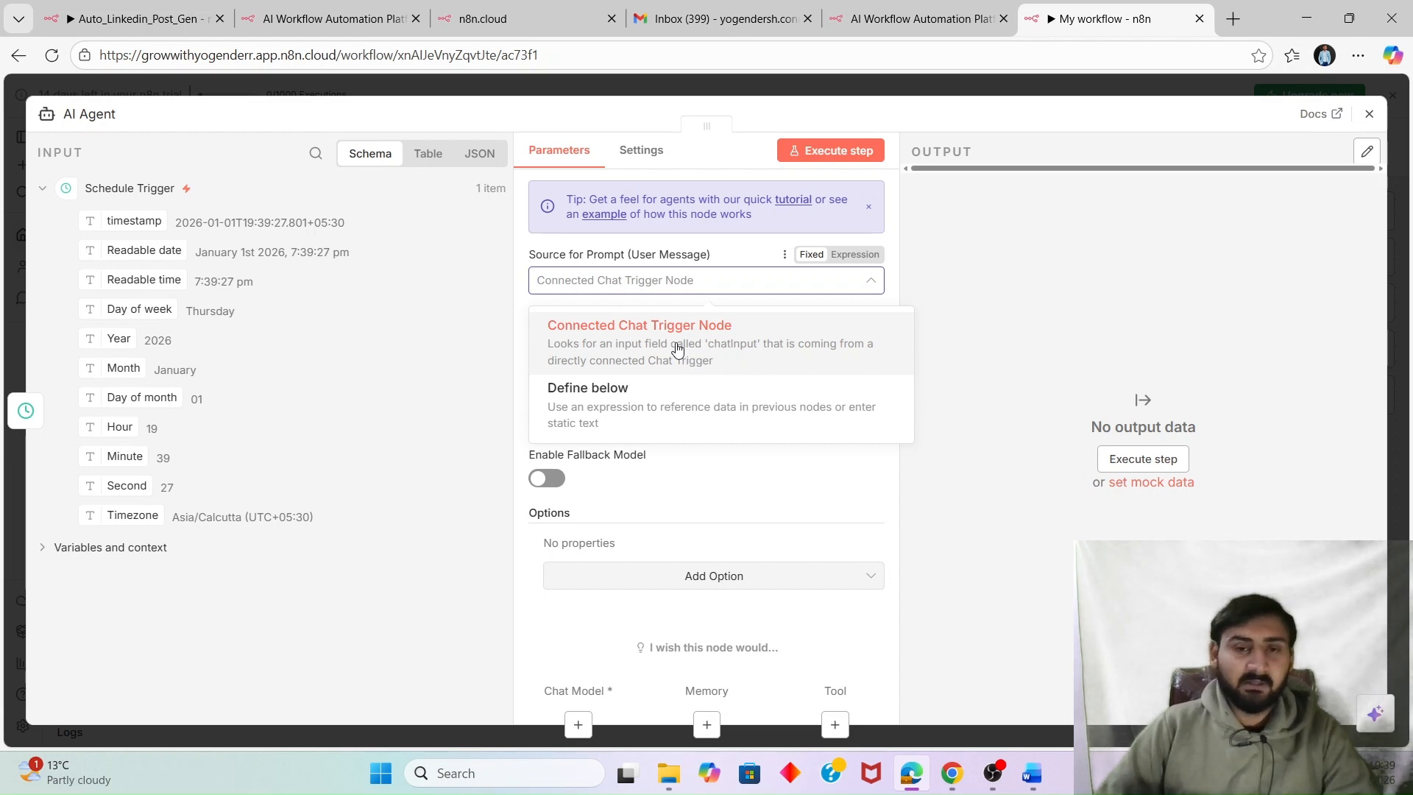
pyautogui.click(666, 396)
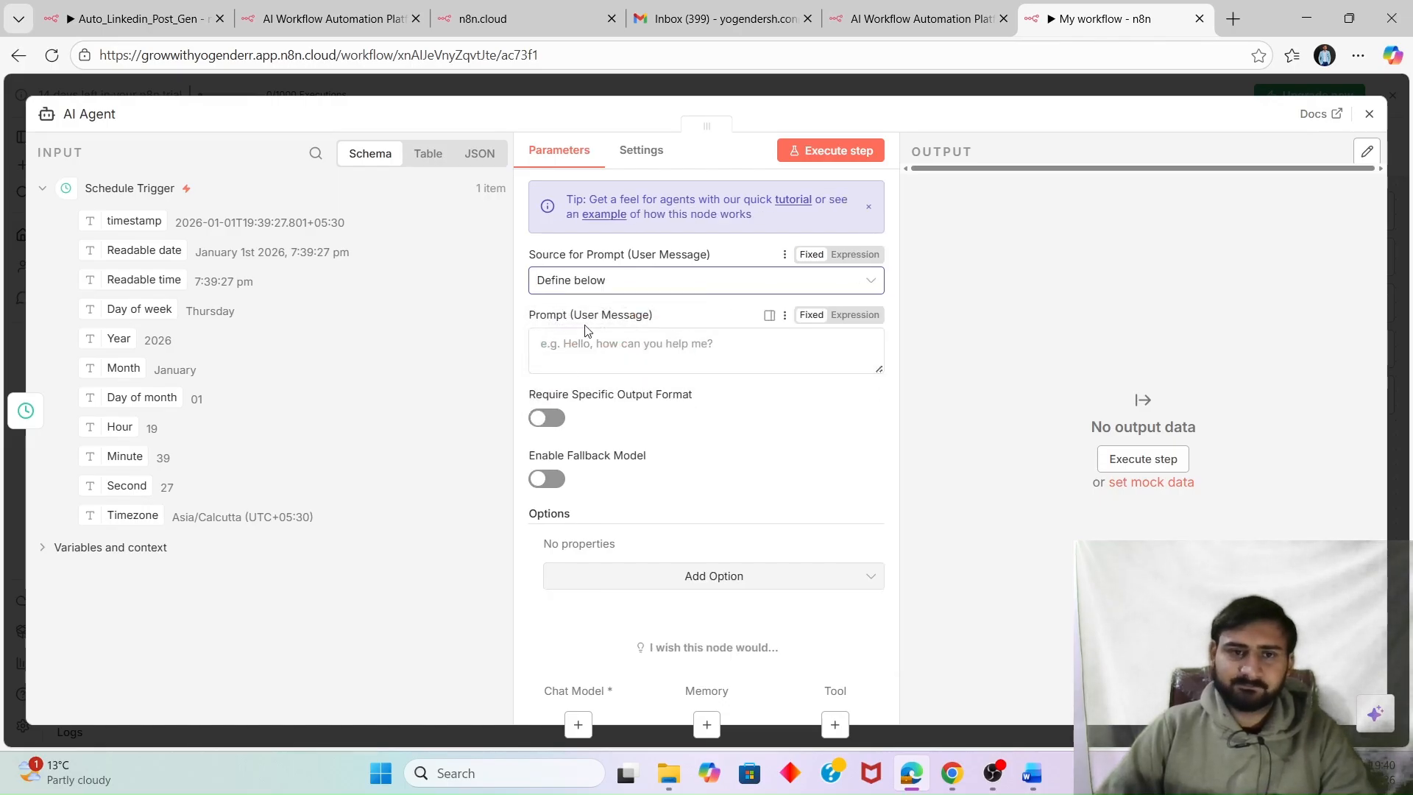
pyautogui.click(581, 346)
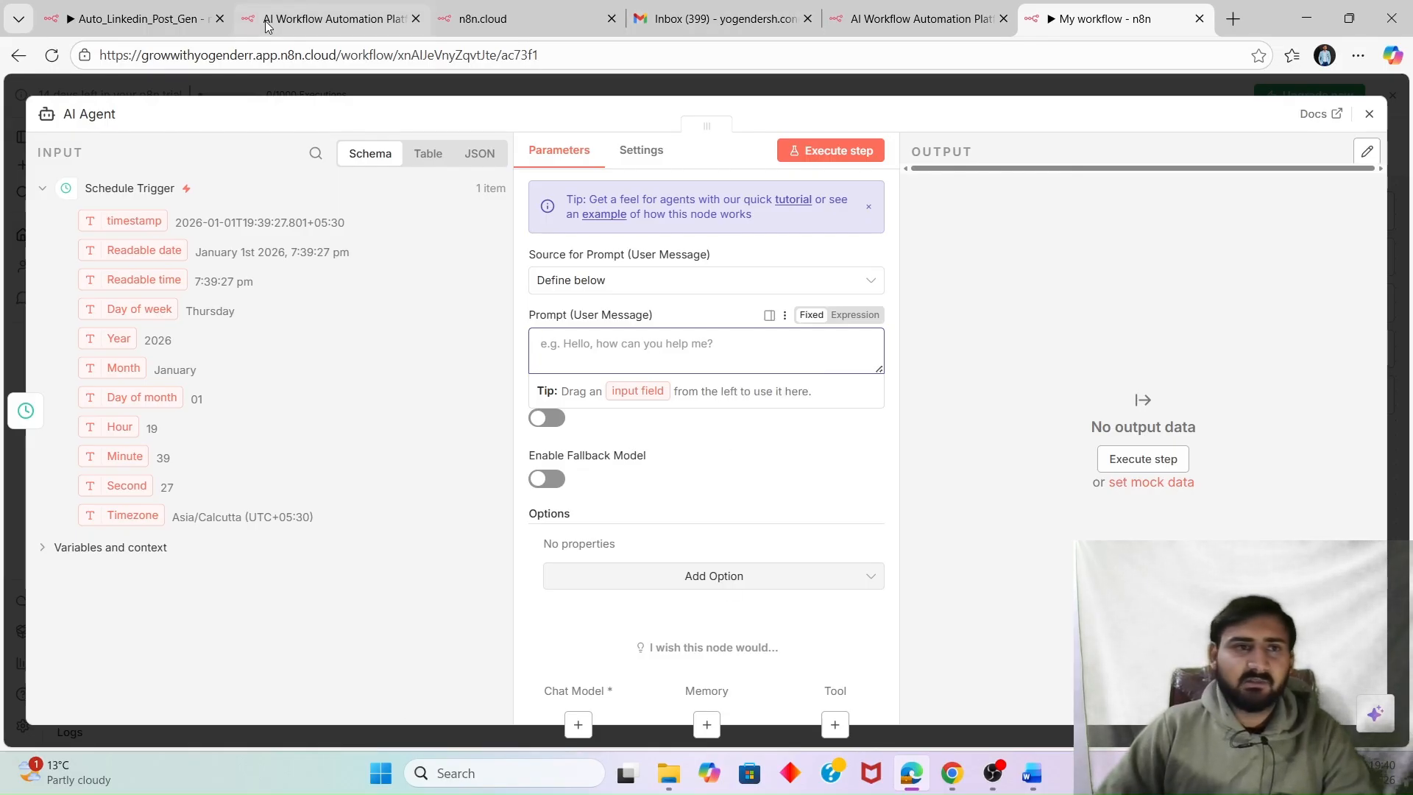
# Open the AI Agent in the existing Auto_Linkedin_Post_Gen workflow and copy its entire user prompt.
pyautogui.click(151, 9)
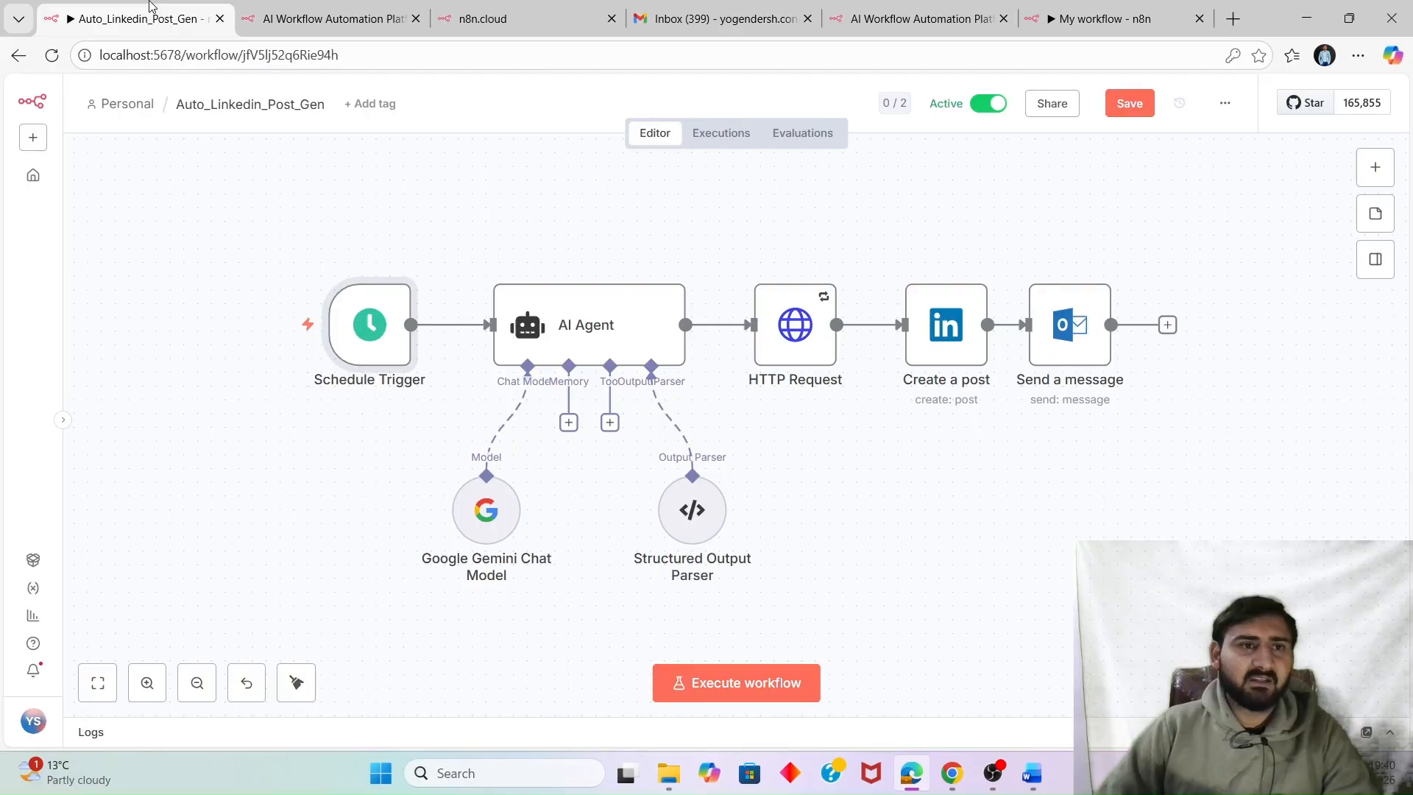
pyautogui.doubleClick(596, 339)
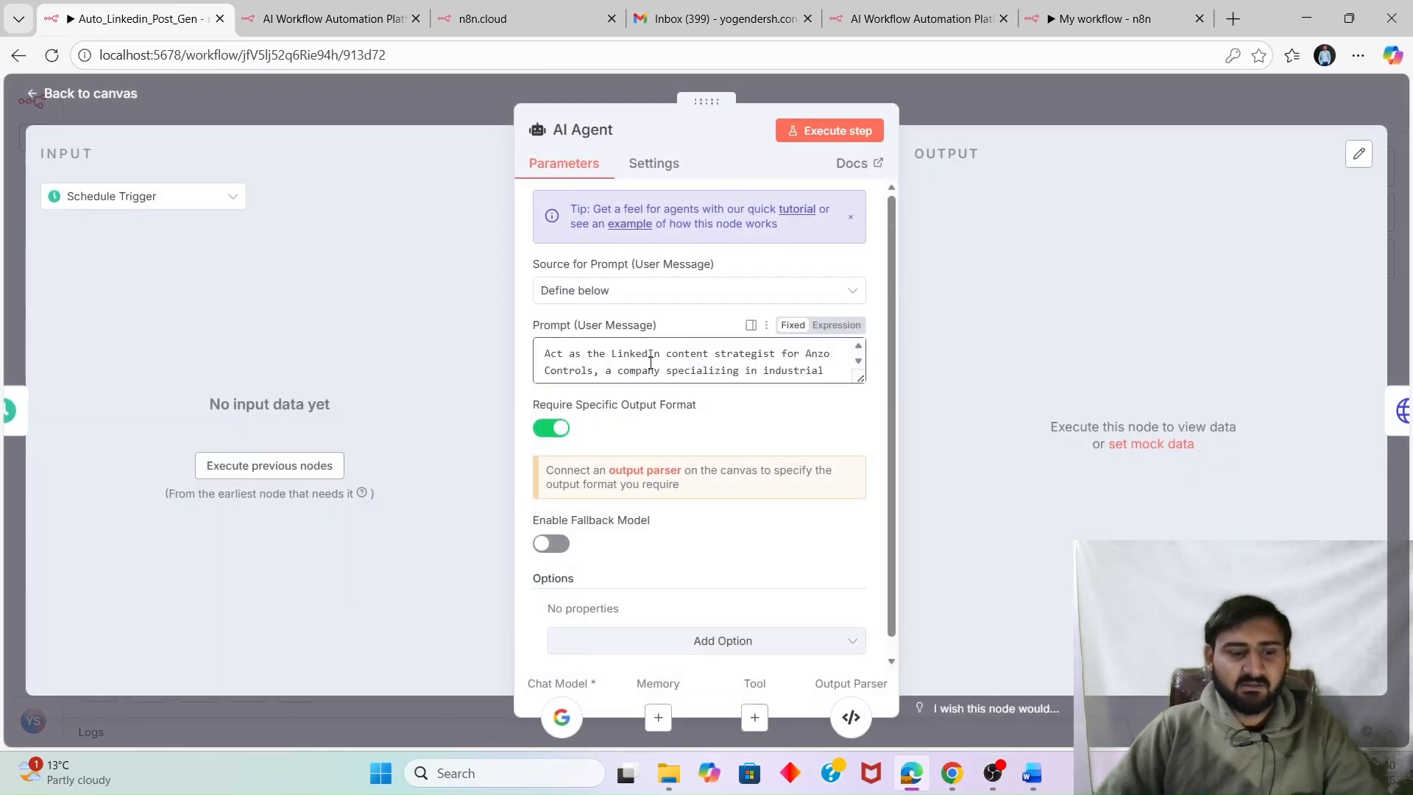
pyautogui.hotkey('ctrl', 'a')
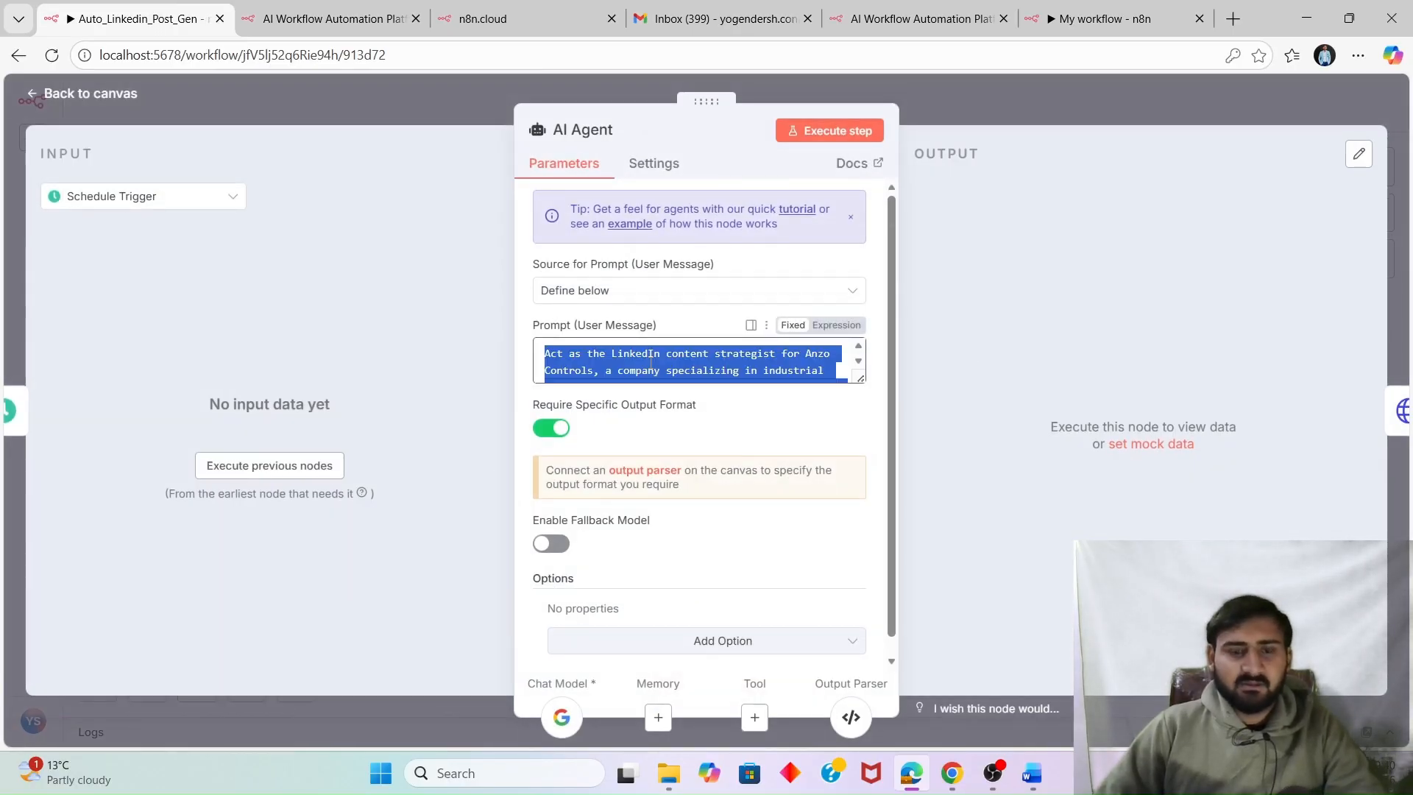
# Switch to Notepad and paste the copied AI Agent prompt into a new tab.
pyautogui.click(465, 765)
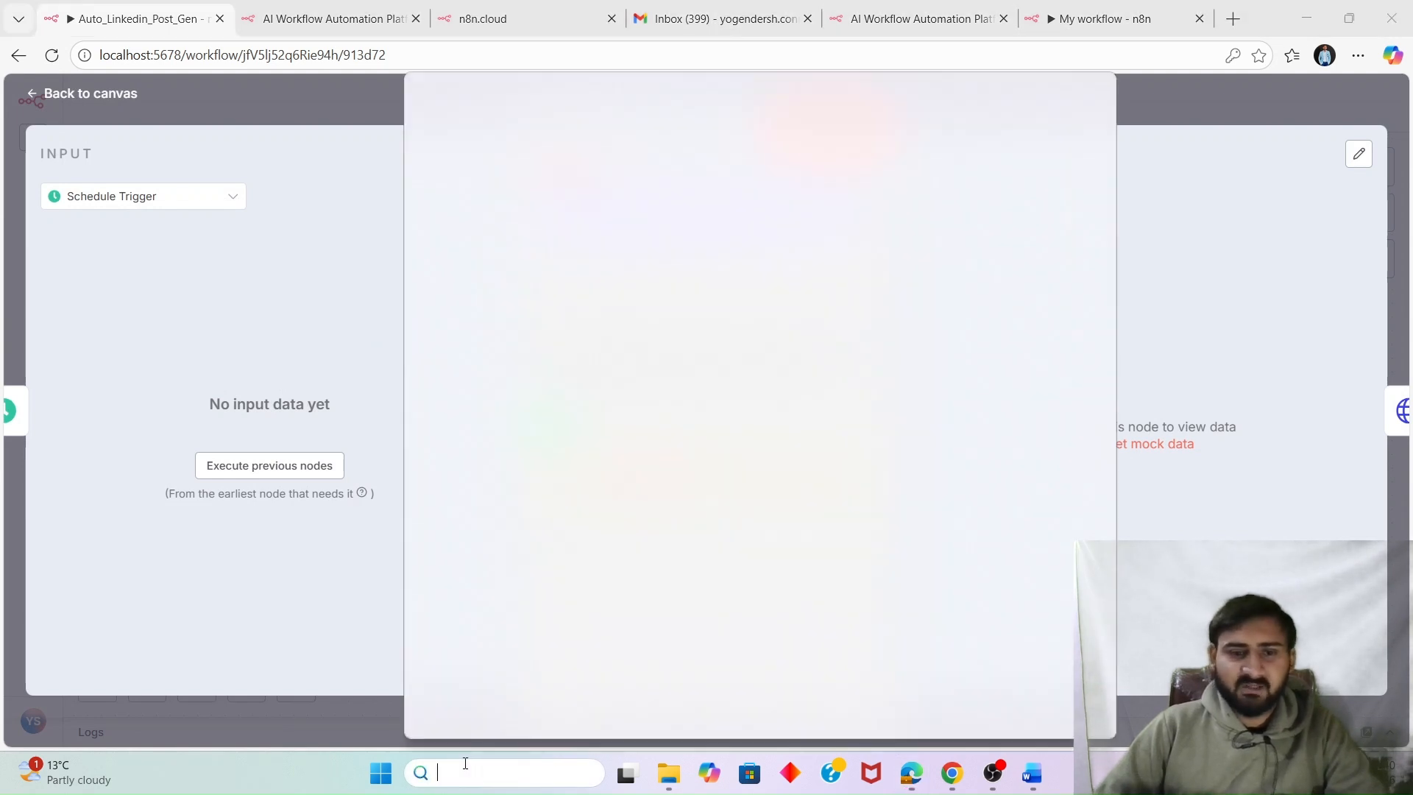
pyautogui.write('note')
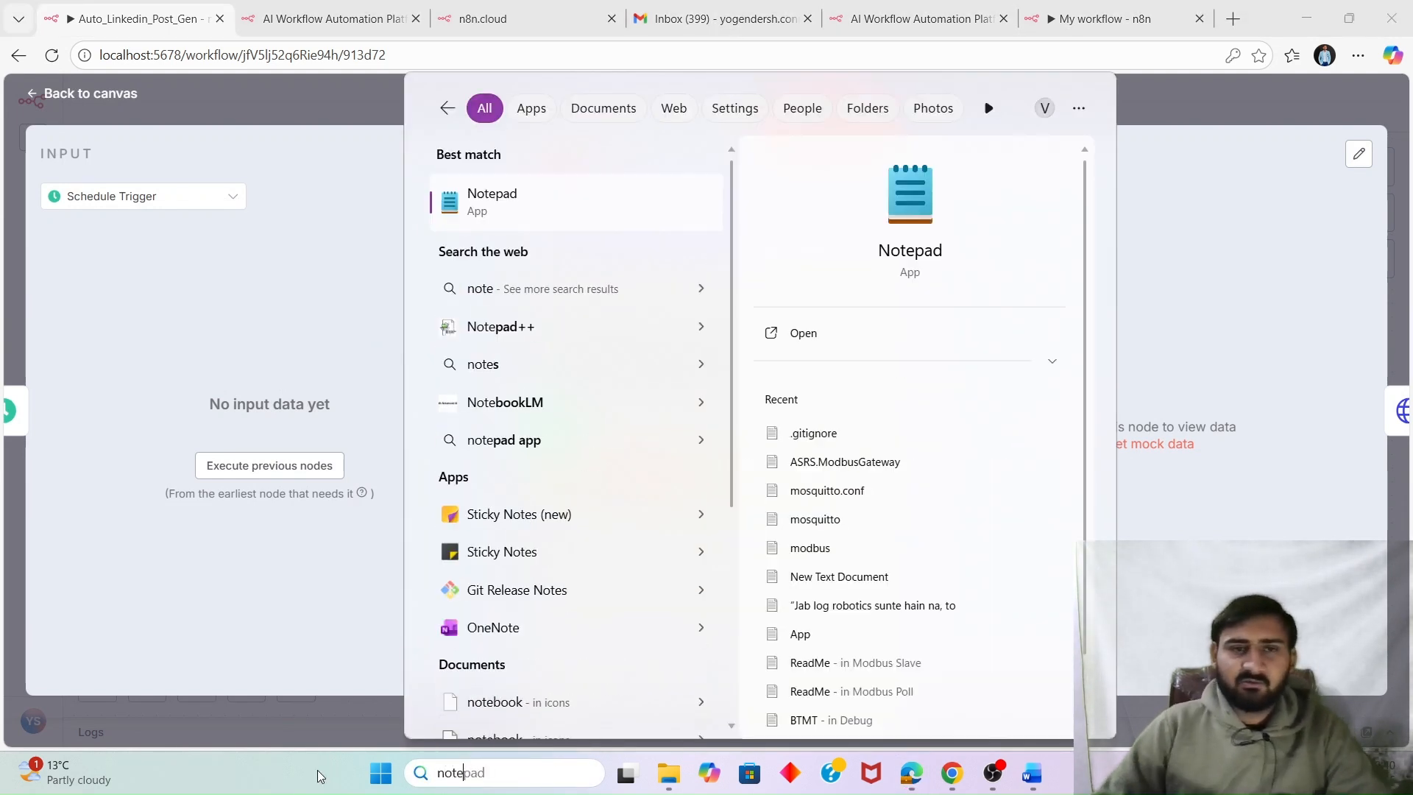
pyautogui.click(583, 211)
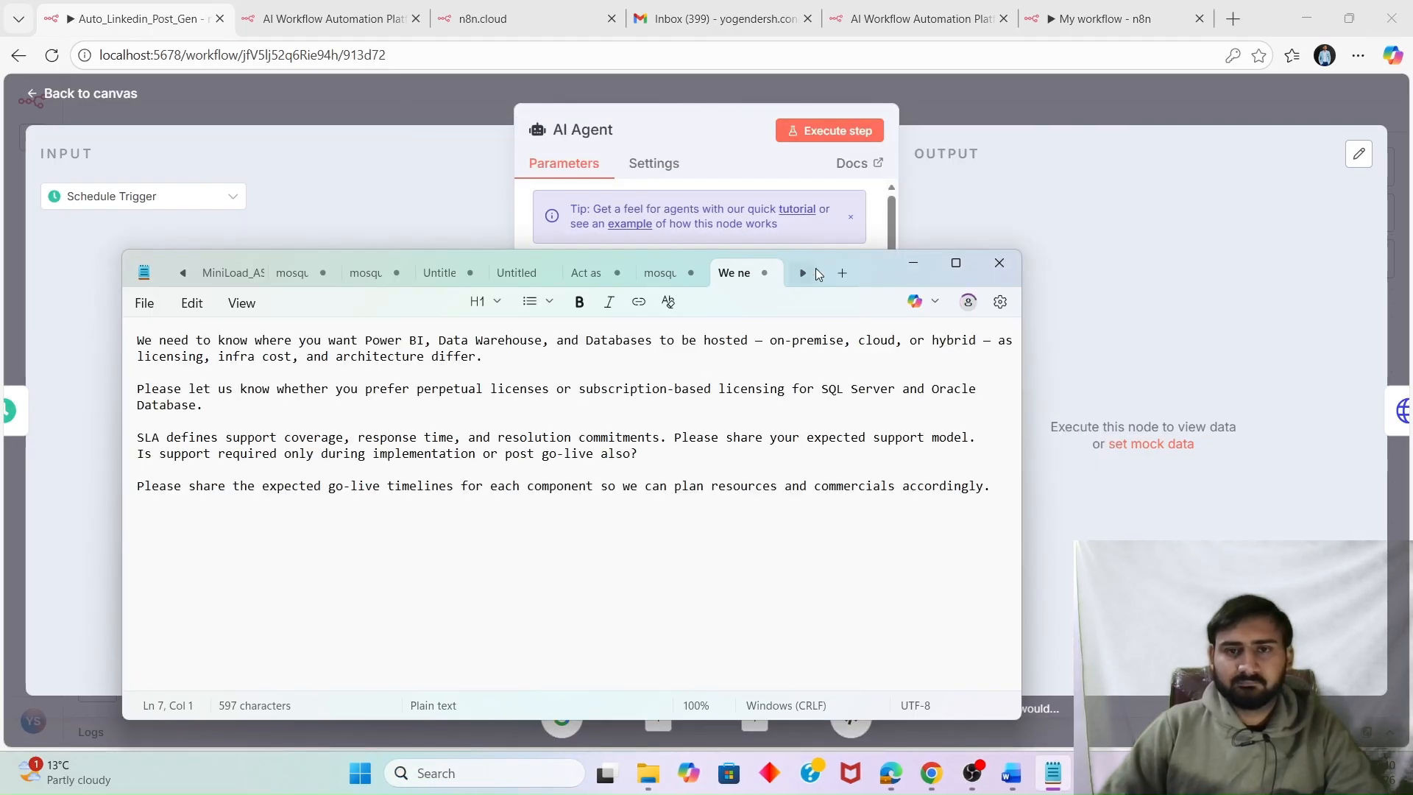
pyautogui.click(842, 273)
pyautogui.hotkey('ctrl', 'v')
# Look through the whole pasted prompt, from the opening content strategist role to the JSON output format.
pyautogui.scroll(3, 537, 444)
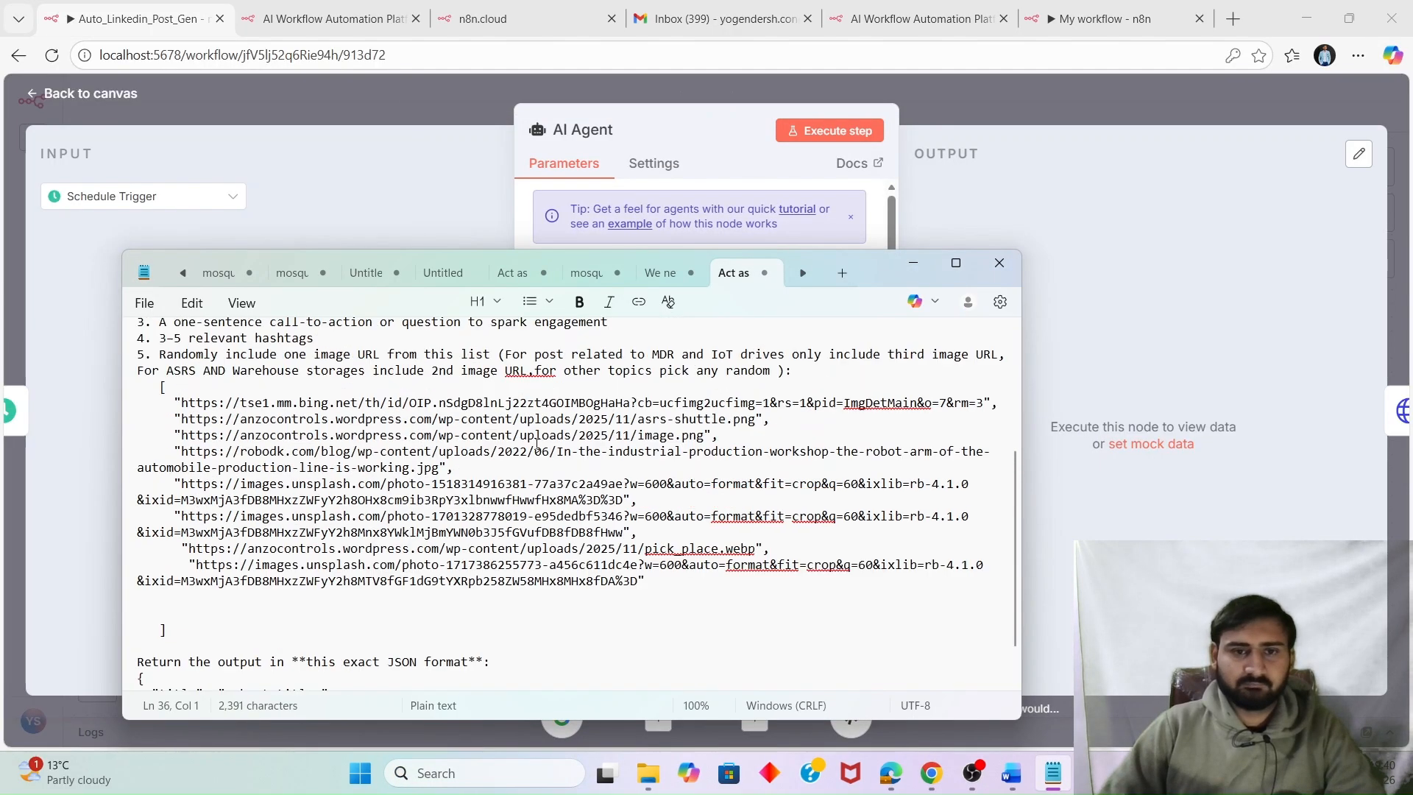
pyautogui.scroll(5, 537, 443)
pyautogui.scroll(-6, 544, 428)
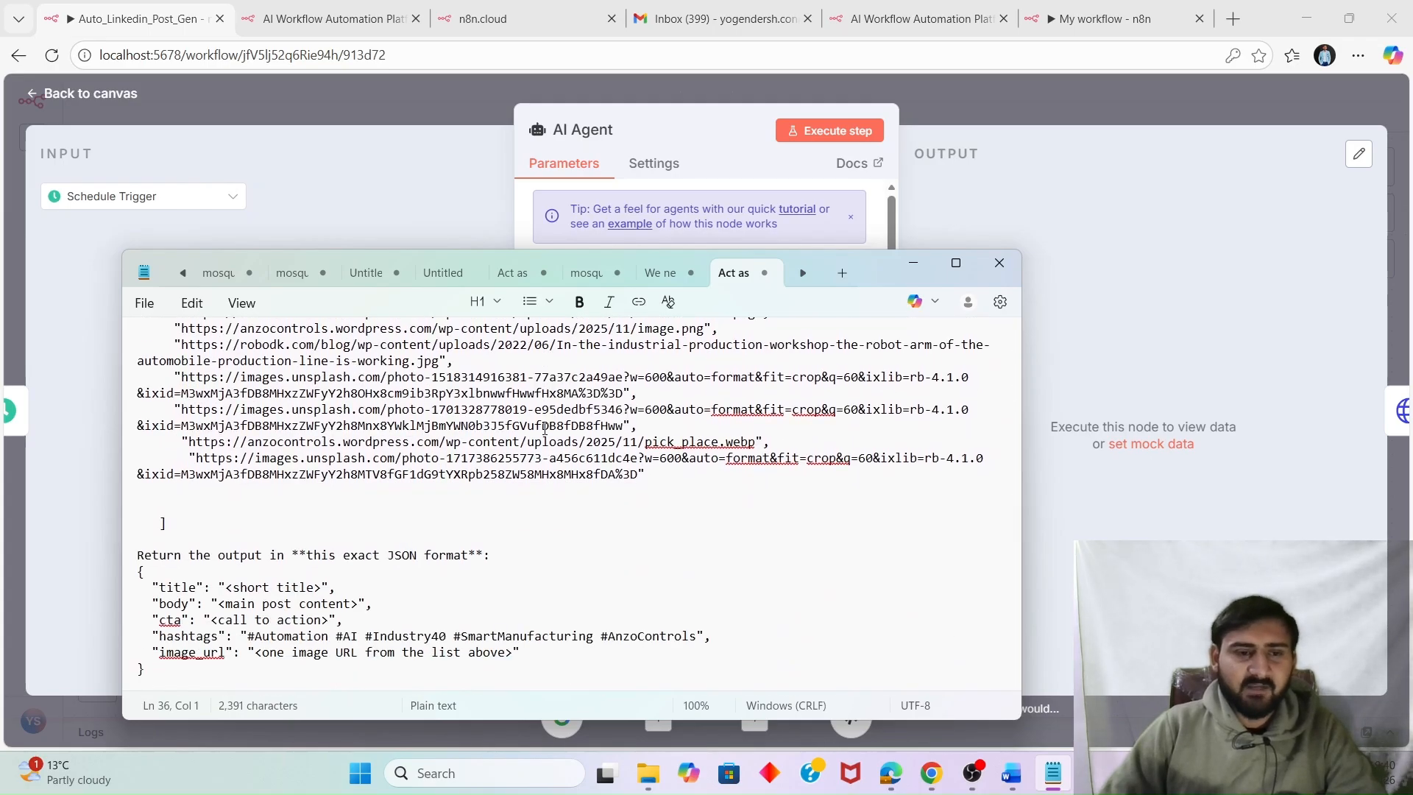
pyautogui.scroll(7, 541, 425)
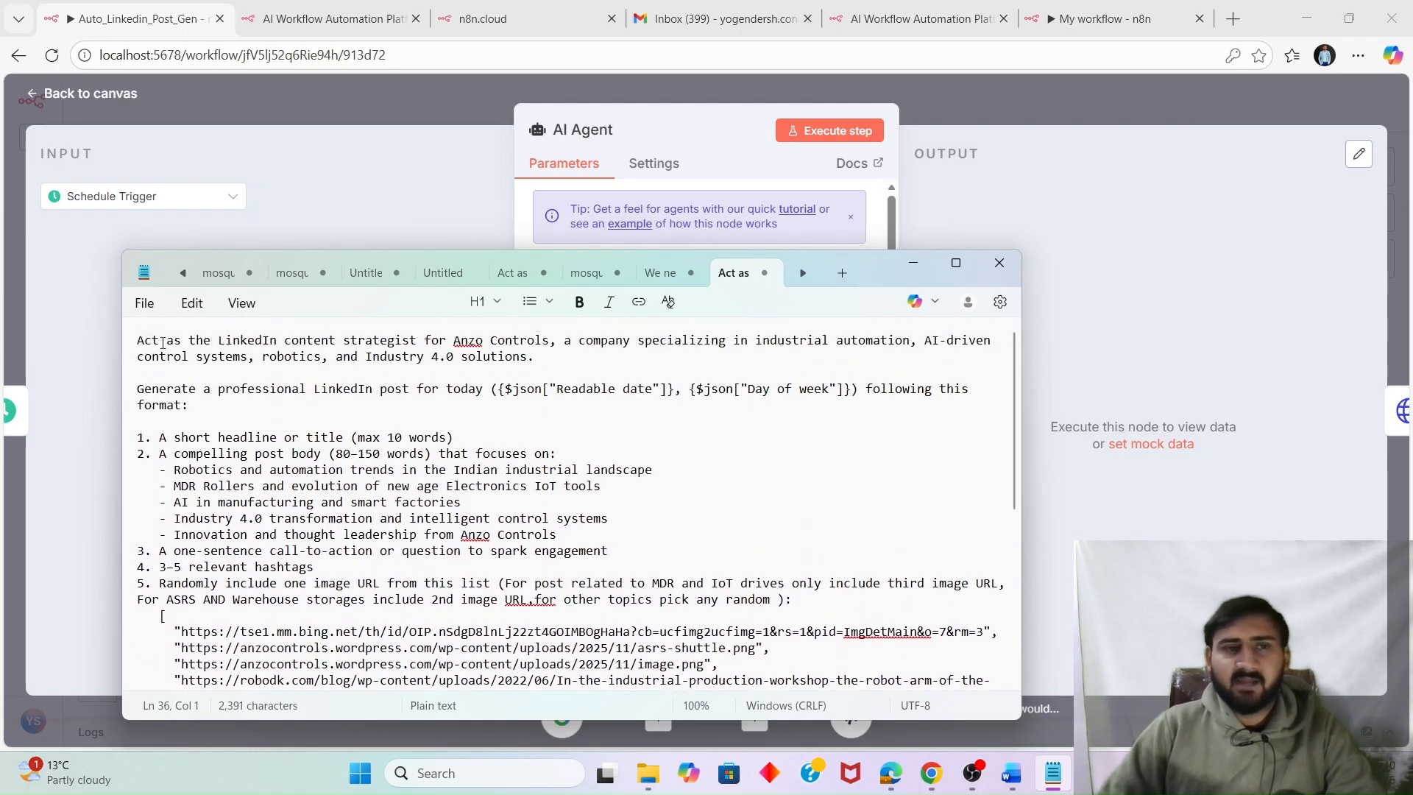
pyautogui.moveTo(162, 343); pyautogui.dragTo(412, 357)
pyautogui.click(505, 362)
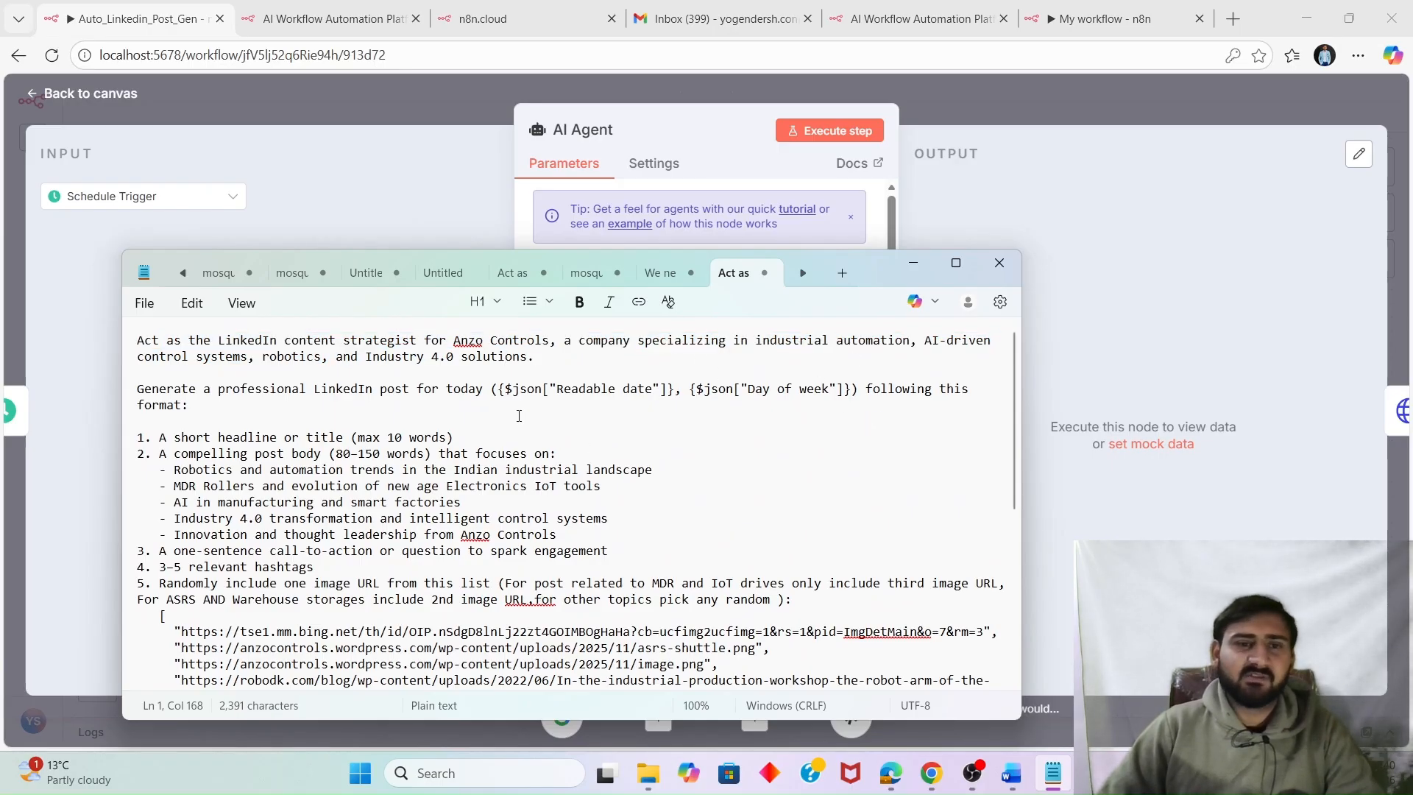
pyautogui.scroll(-3, 284, 416)
pyautogui.scroll(3, 342, 410)
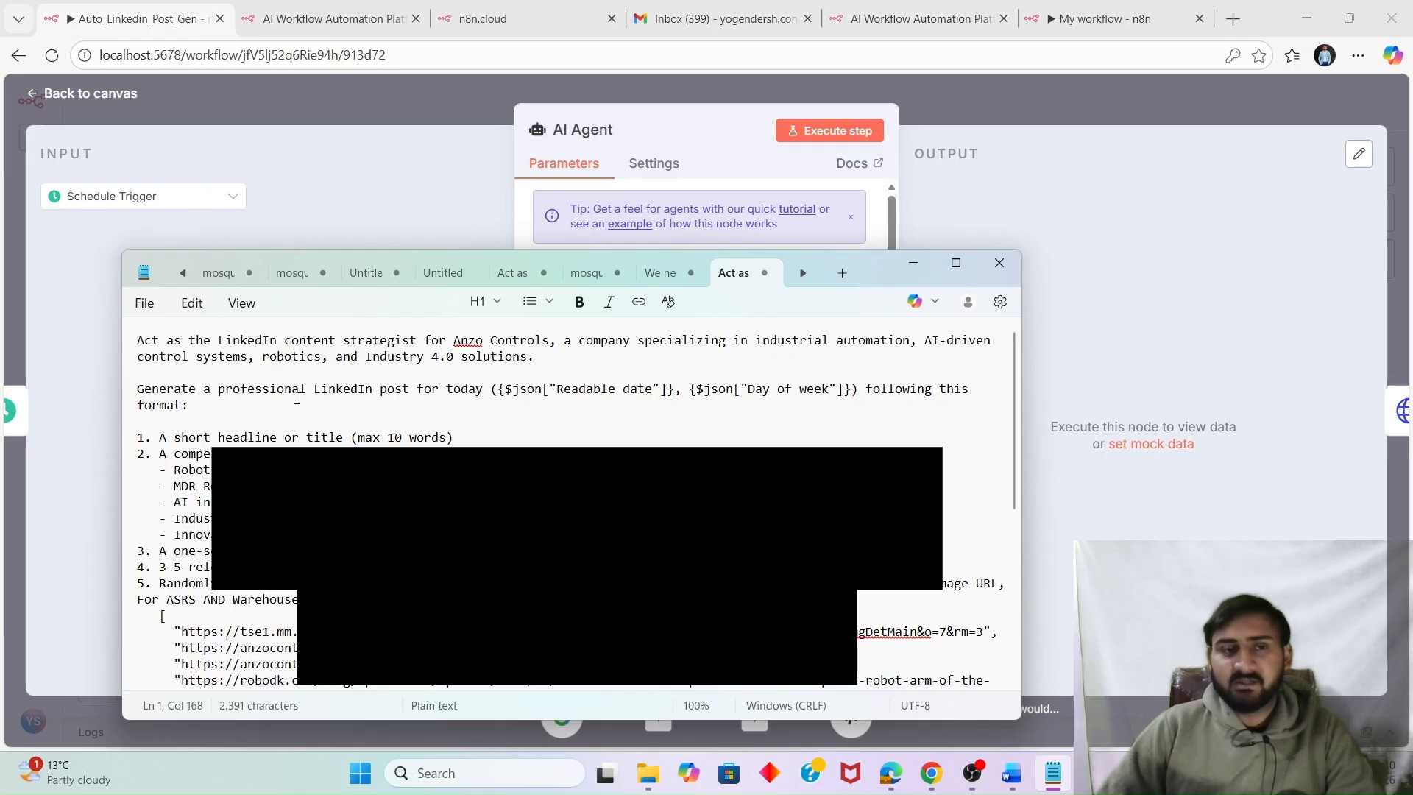
# Examine the prompt's opening role for Anzo Controls and the line that inserts the readable date and day of week.
pyautogui.click(301, 393)
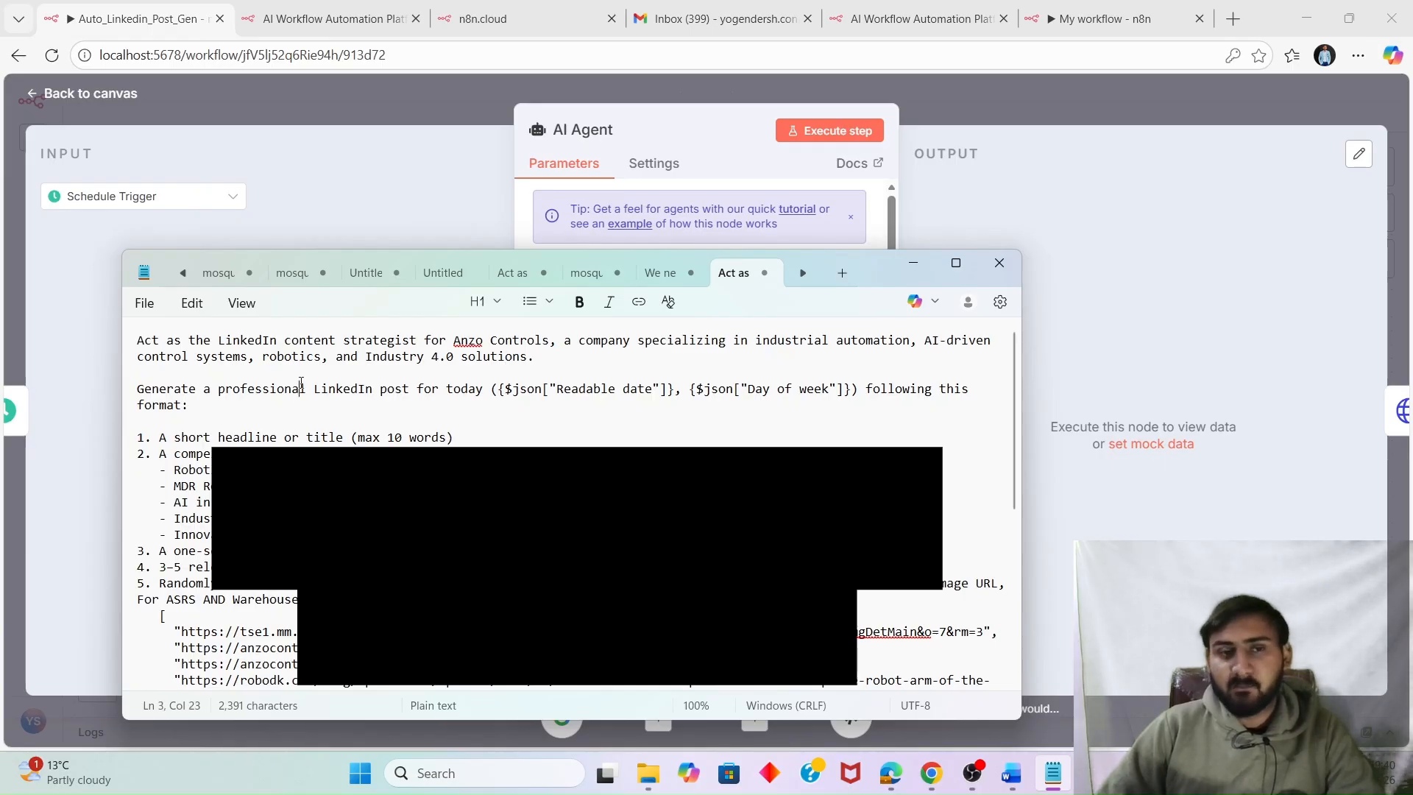
pyautogui.click(340, 418)
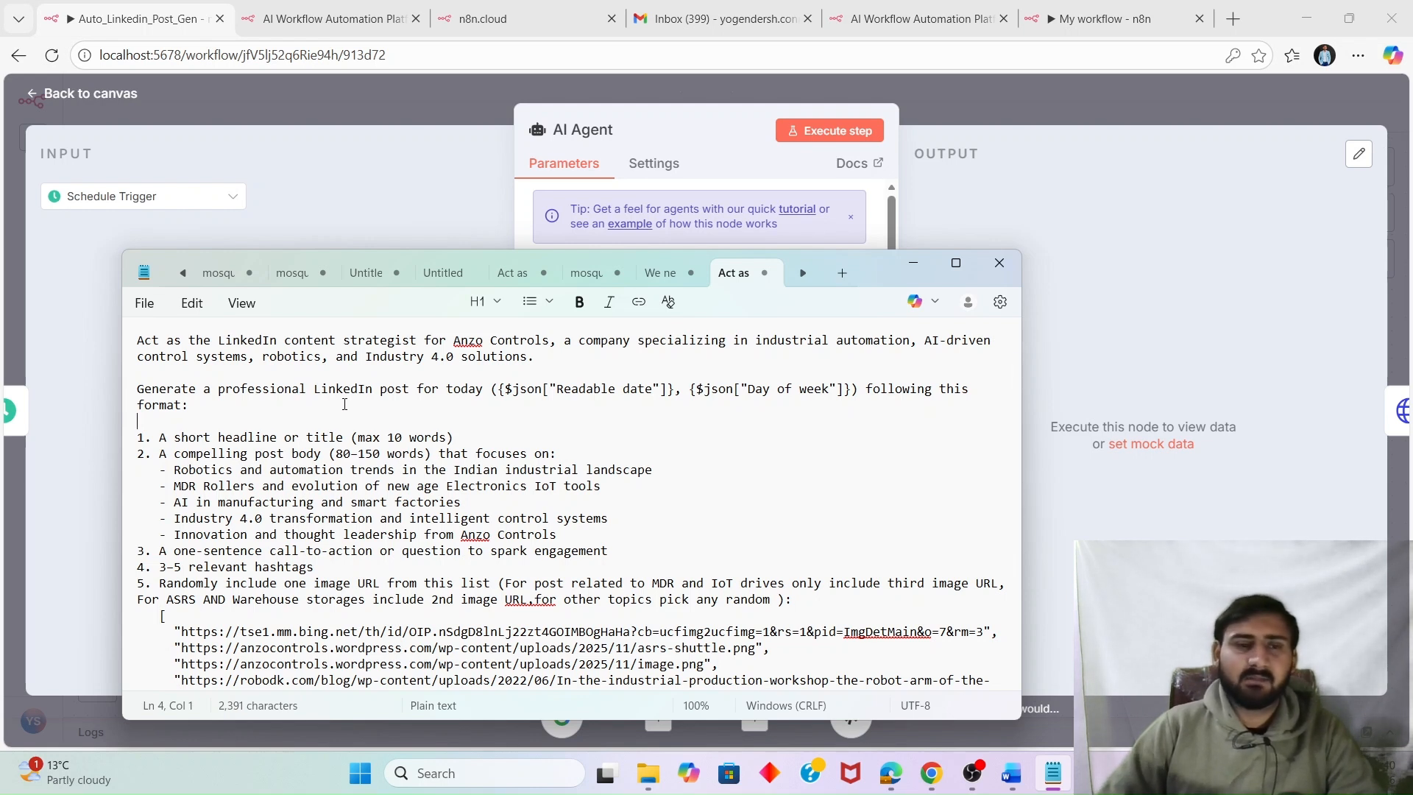
pyautogui.press('Up')
pyautogui.press('Up')
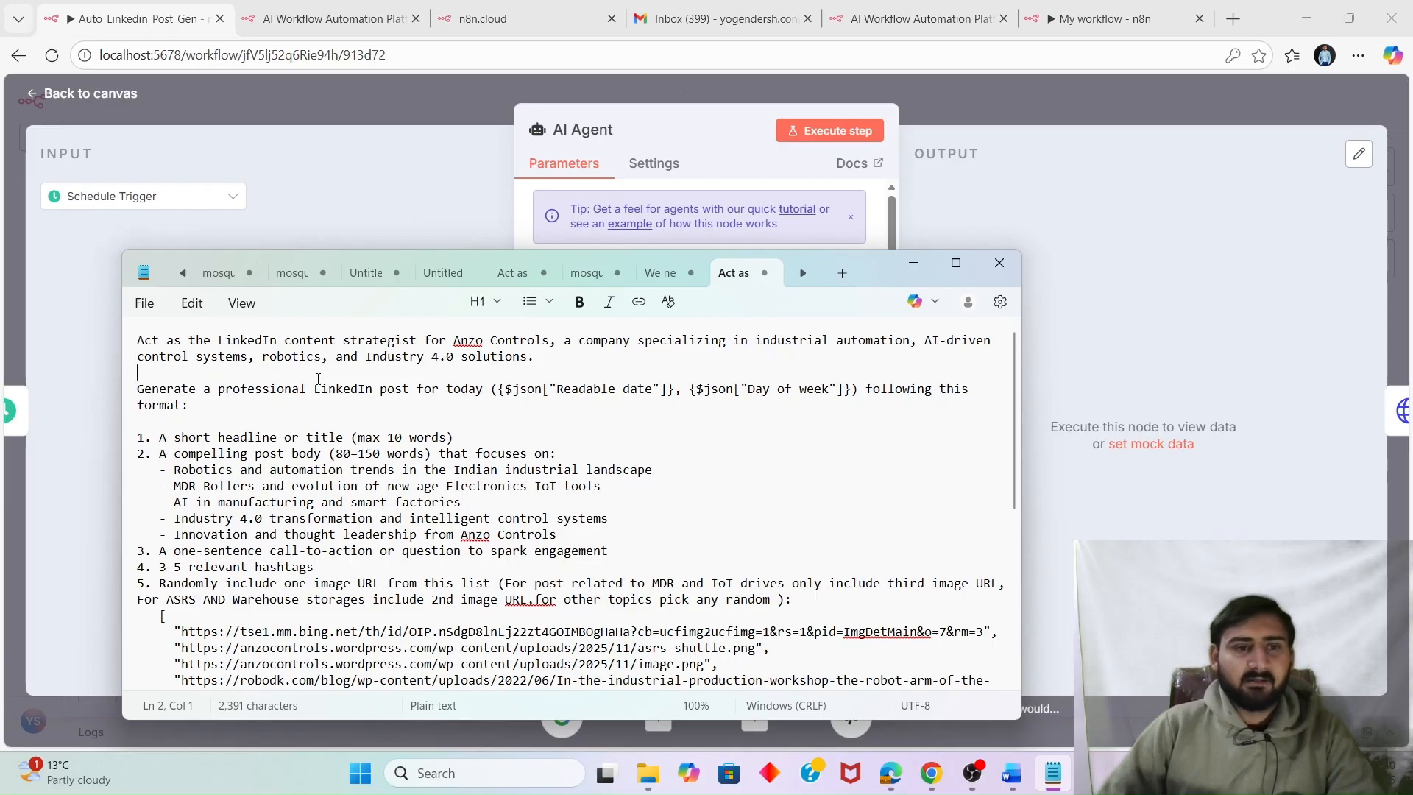
pyautogui.scroll(-1, 262, 422)
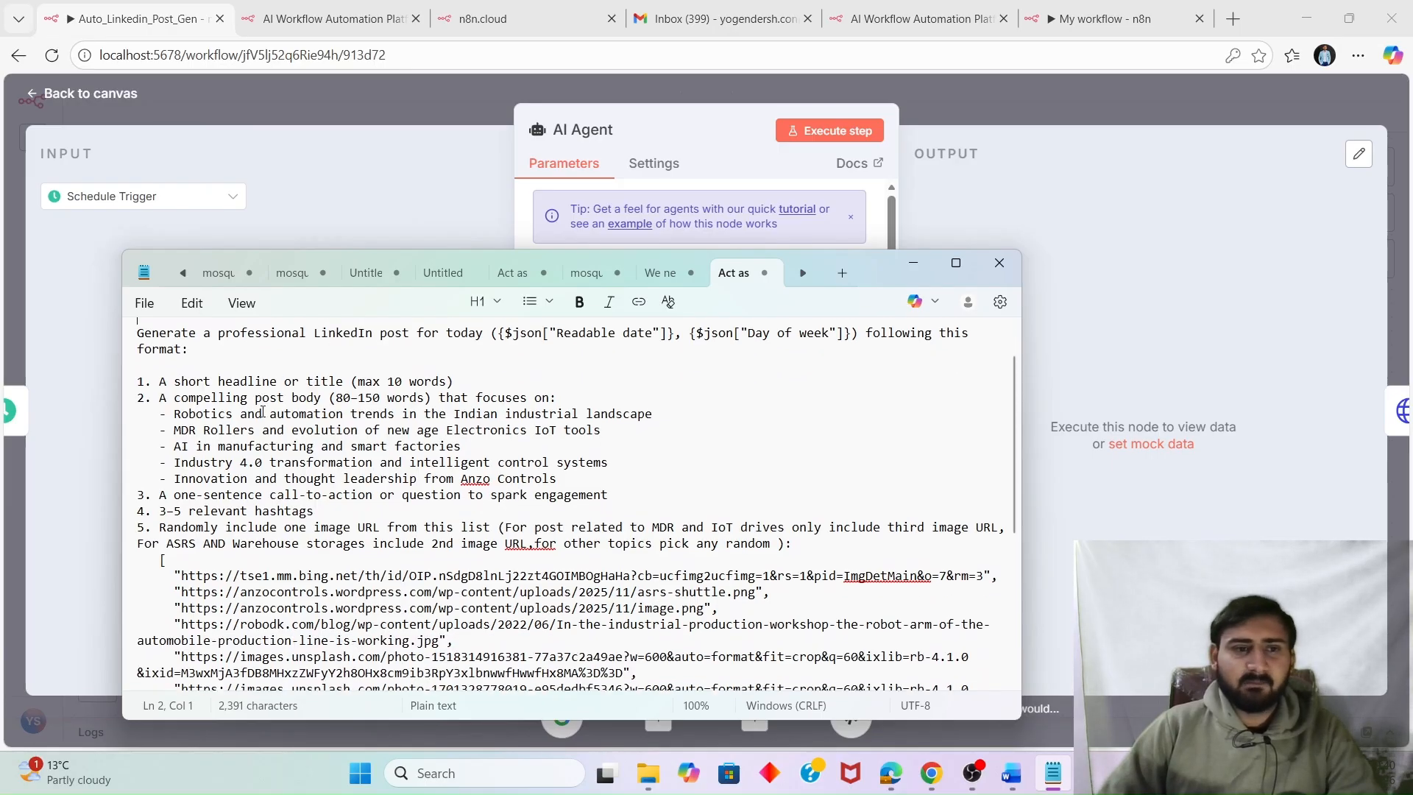
pyautogui.scroll(1, 221, 419)
pyautogui.click(140, 407)
pyautogui.moveTo(140, 407); pyautogui.dragTo(350, 471)
pyautogui.click(263, 409)
pyautogui.scroll(-1, 262, 432)
pyautogui.scroll(-1, 262, 433)
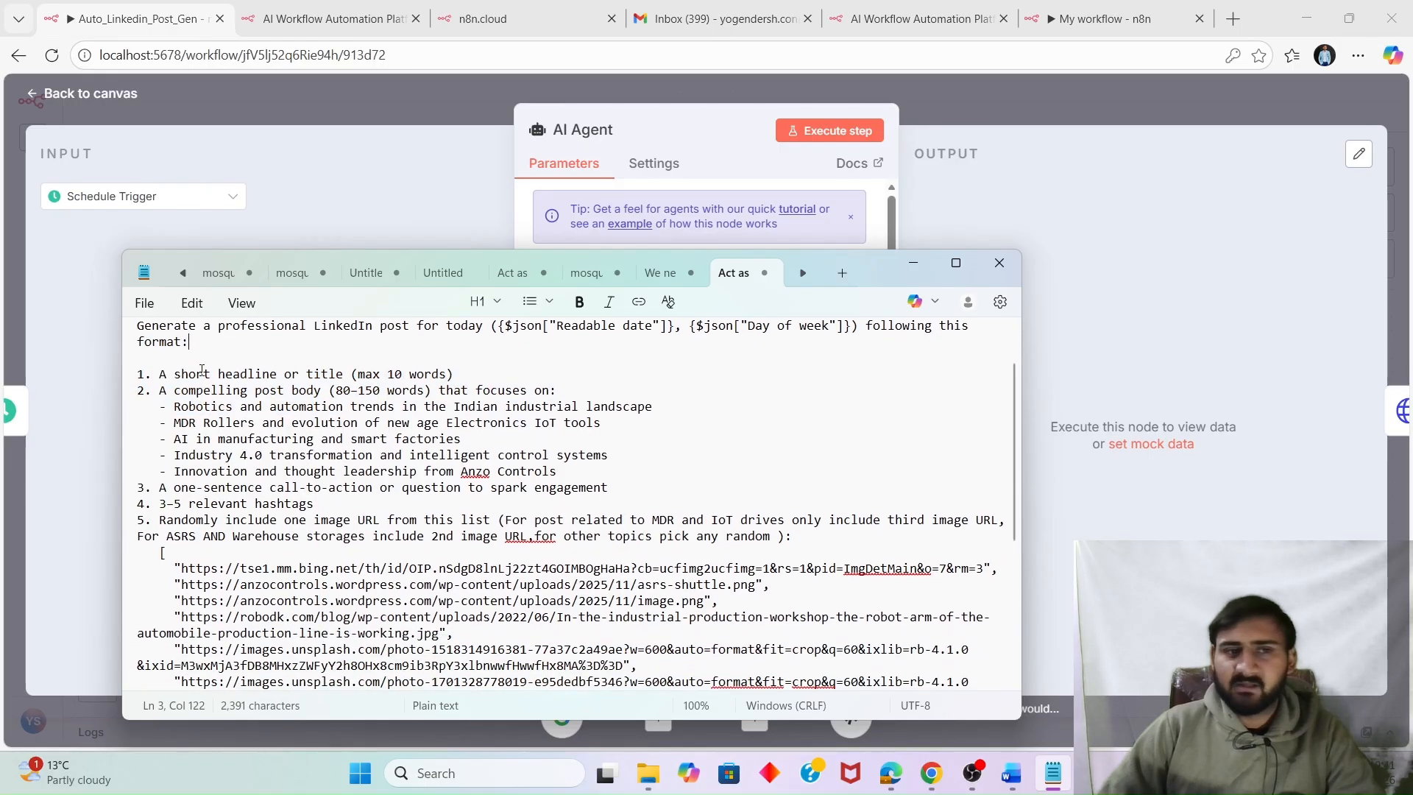
# Review the prompt's headline rule and the list of focus topics for the post body.
pyautogui.moveTo(139, 374); pyautogui.dragTo(200, 390)
pyautogui.click(248, 374)
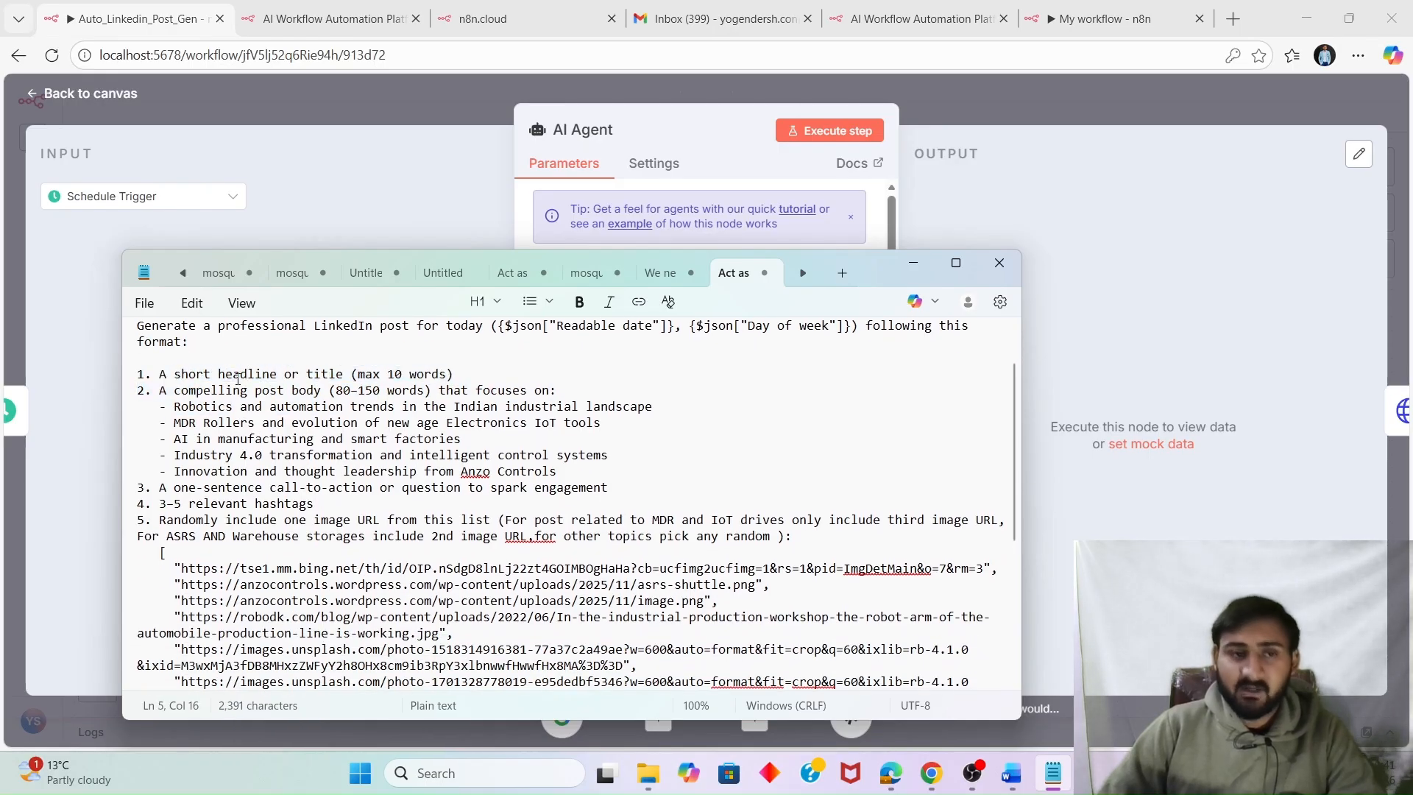
pyautogui.click(238, 379)
pyautogui.click(255, 392)
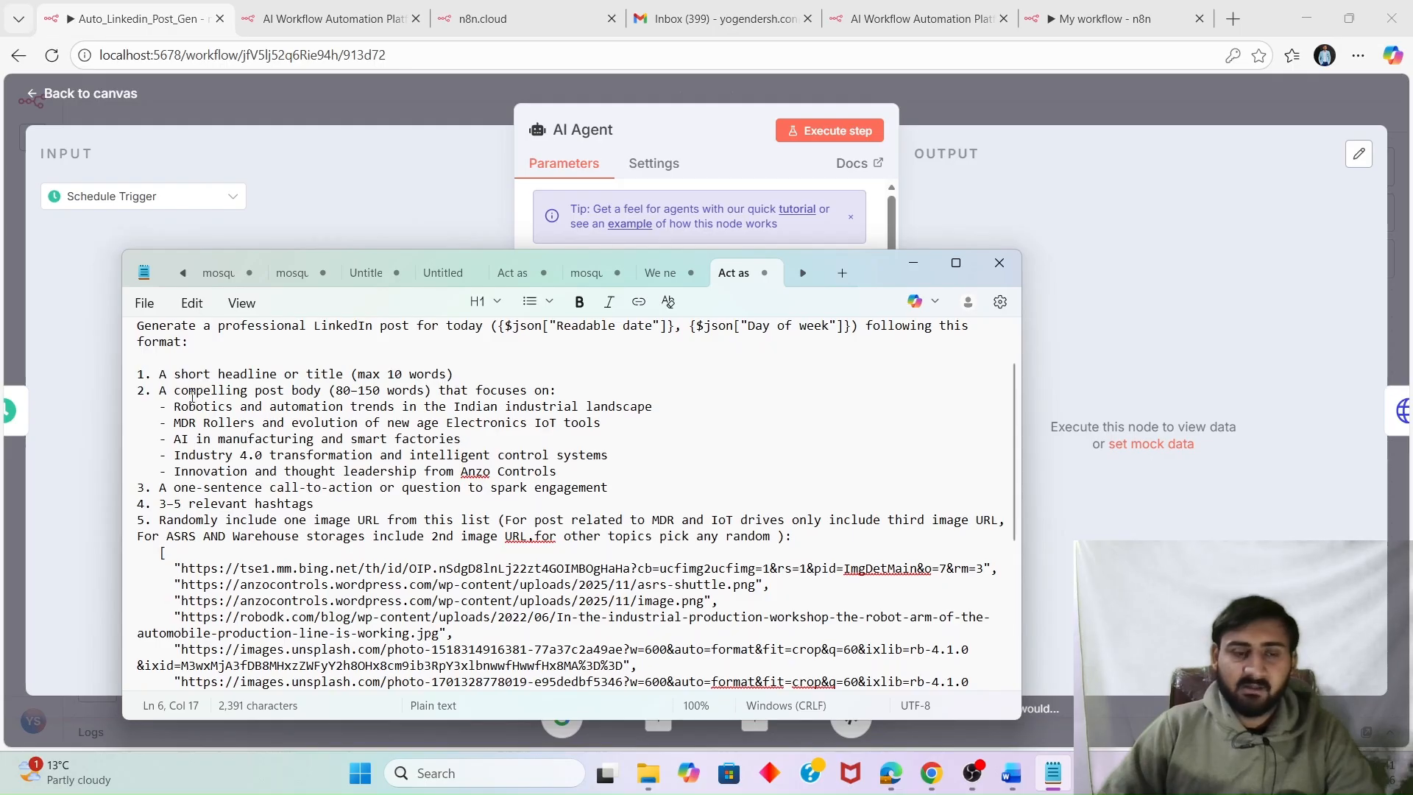
pyautogui.moveTo(167, 409); pyautogui.dragTo(638, 467)
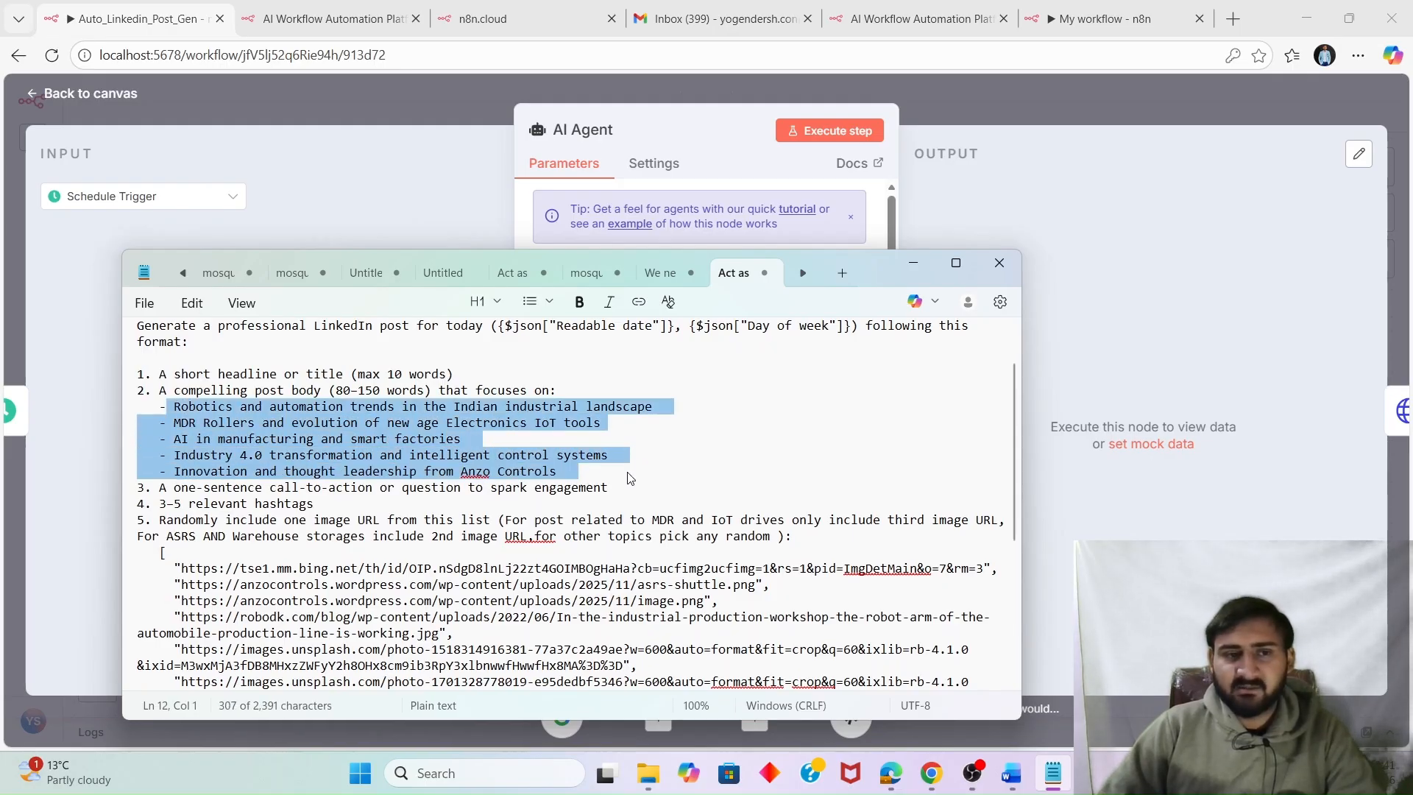
pyautogui.click(589, 477)
pyautogui.scroll(-2, 247, 377)
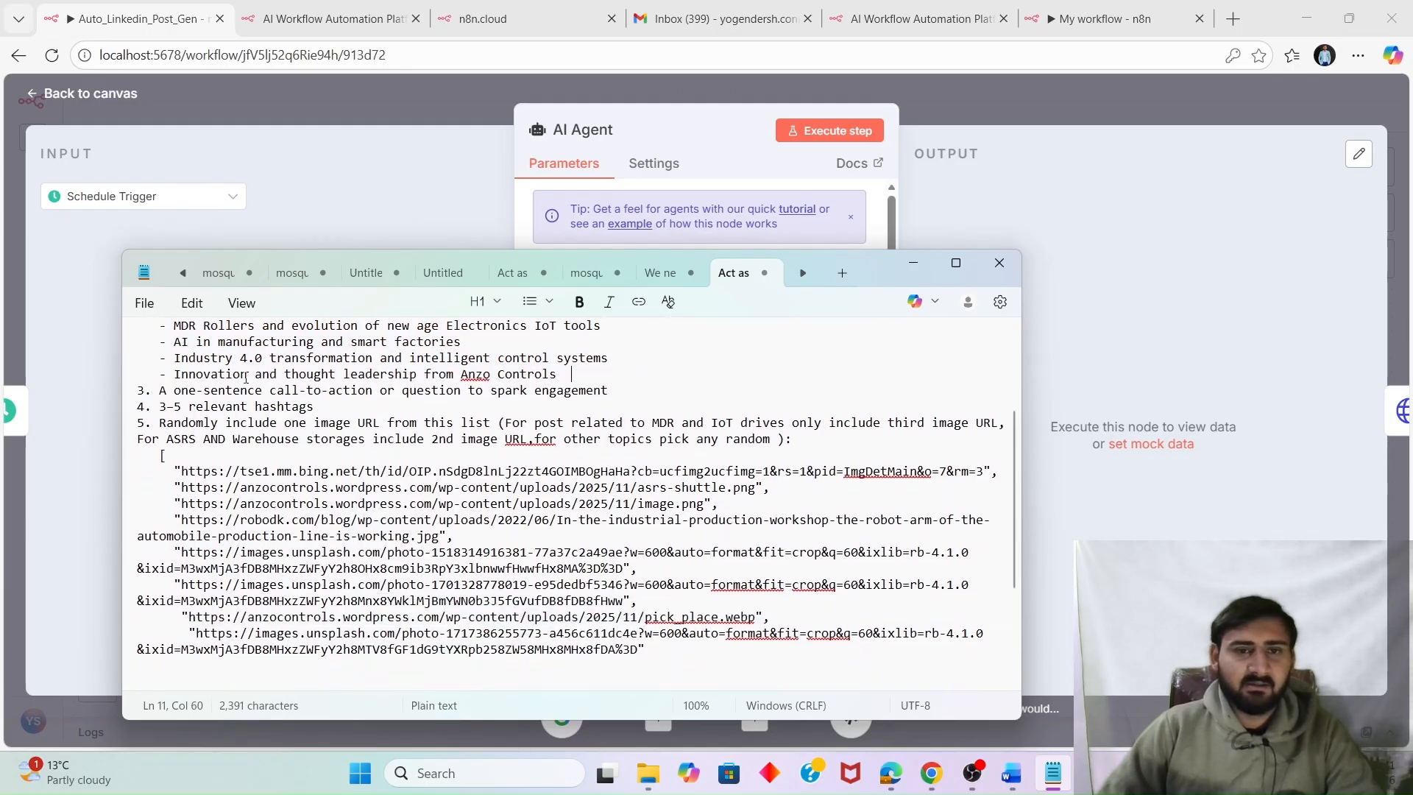
# Review the prompt's call-to-action and hashtag requirements in items 3 and 4.
pyautogui.click(204, 391)
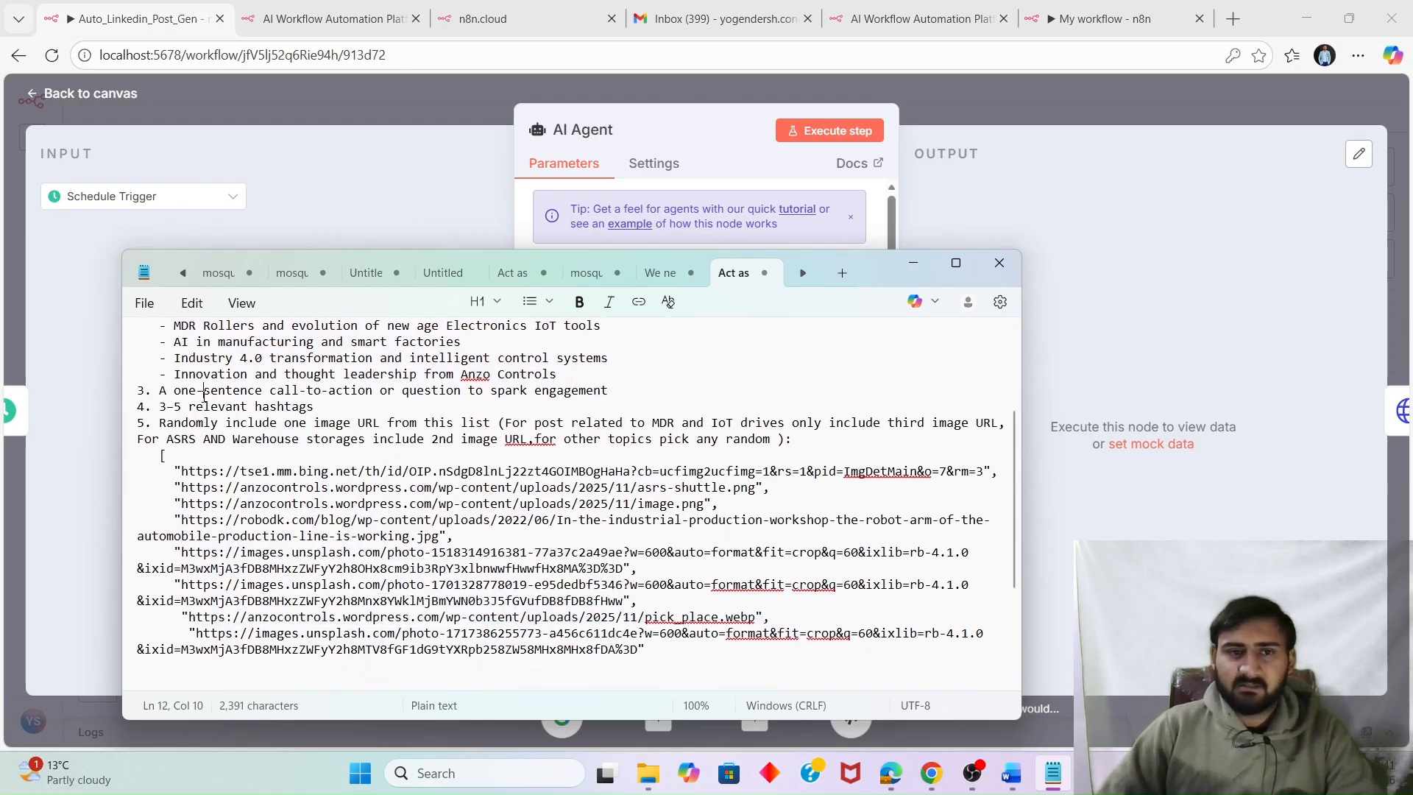
pyautogui.doubleClick(284, 391)
pyautogui.click(314, 391)
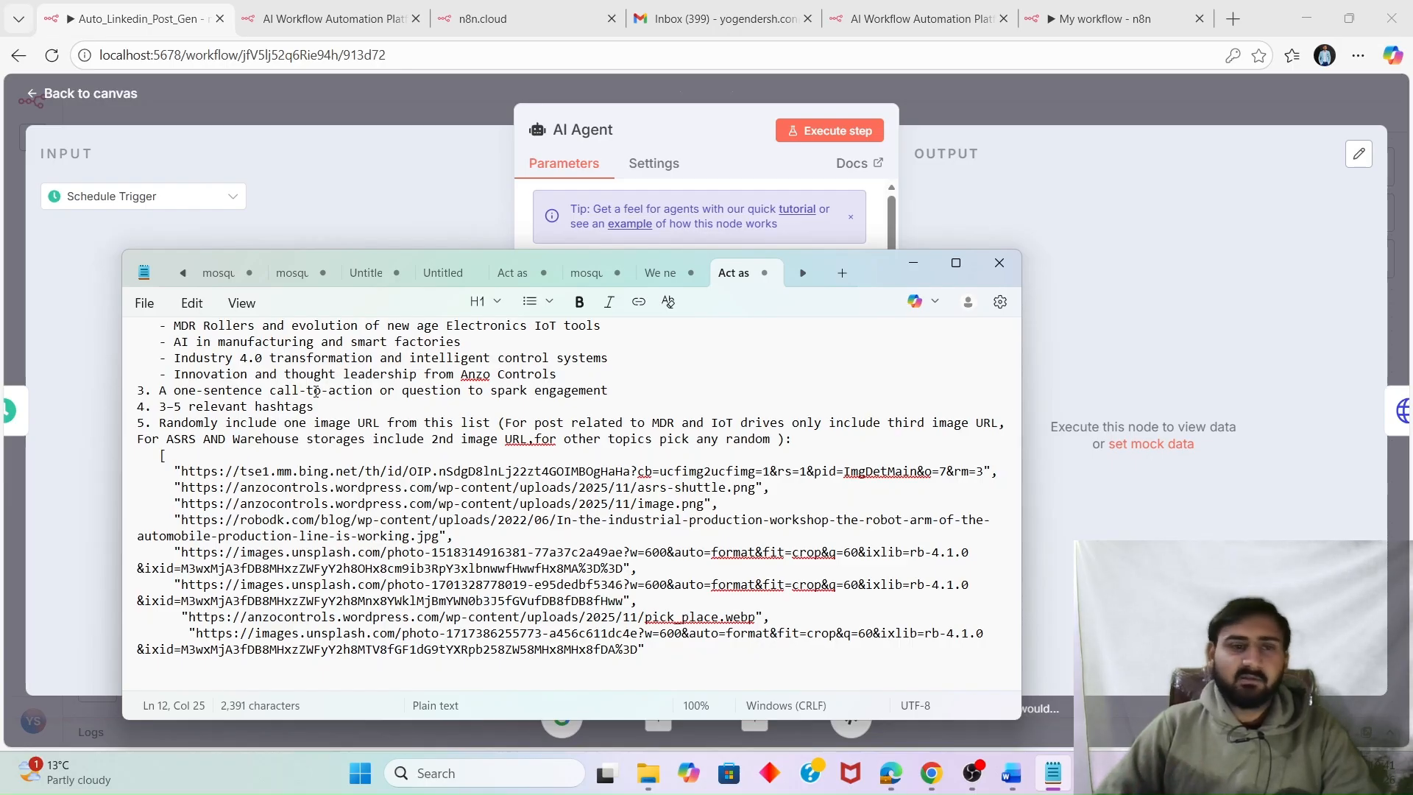
pyautogui.scroll(-1, 302, 382)
pyautogui.tripleClick(273, 359)
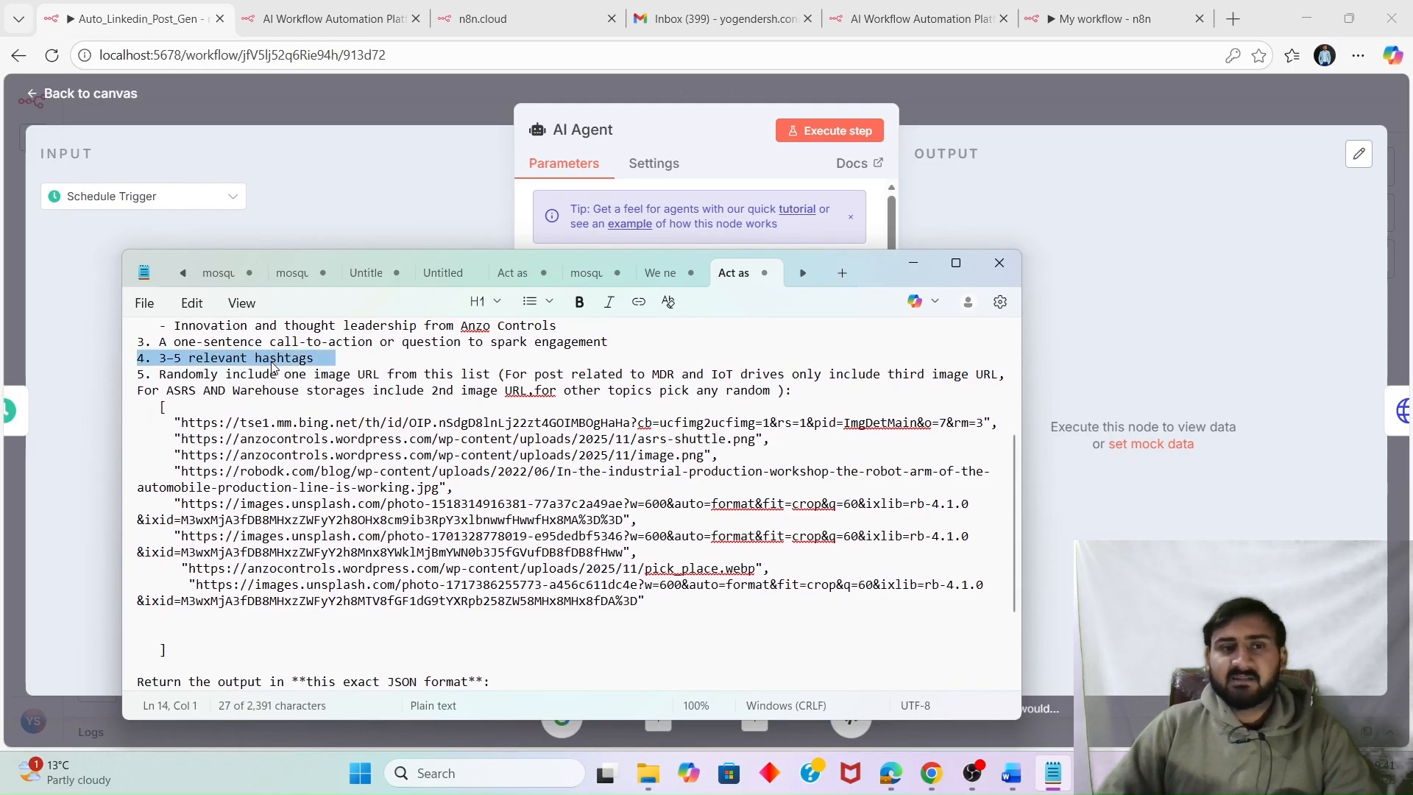
pyautogui.click(324, 357)
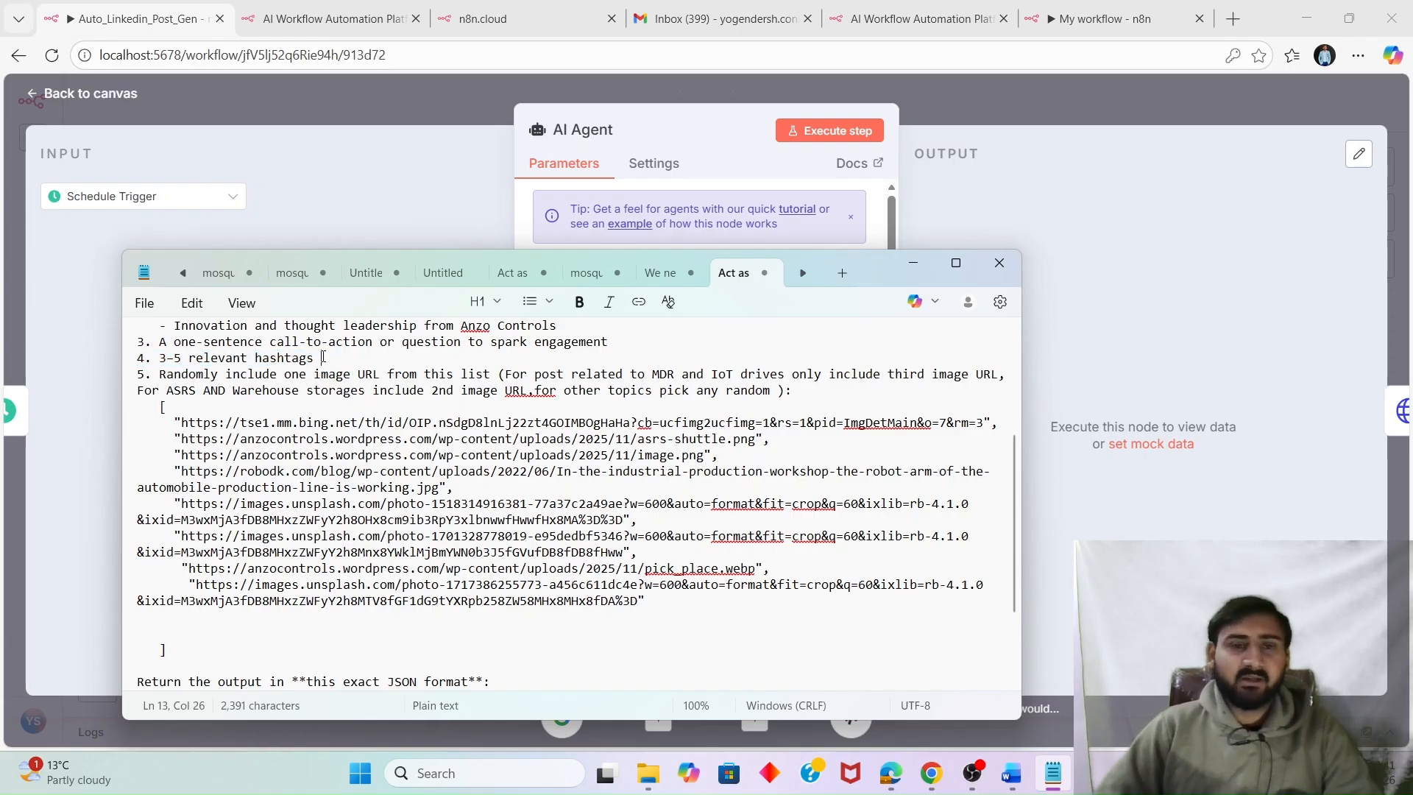
pyautogui.scroll(-1, 267, 370)
pyautogui.scroll(1, 267, 370)
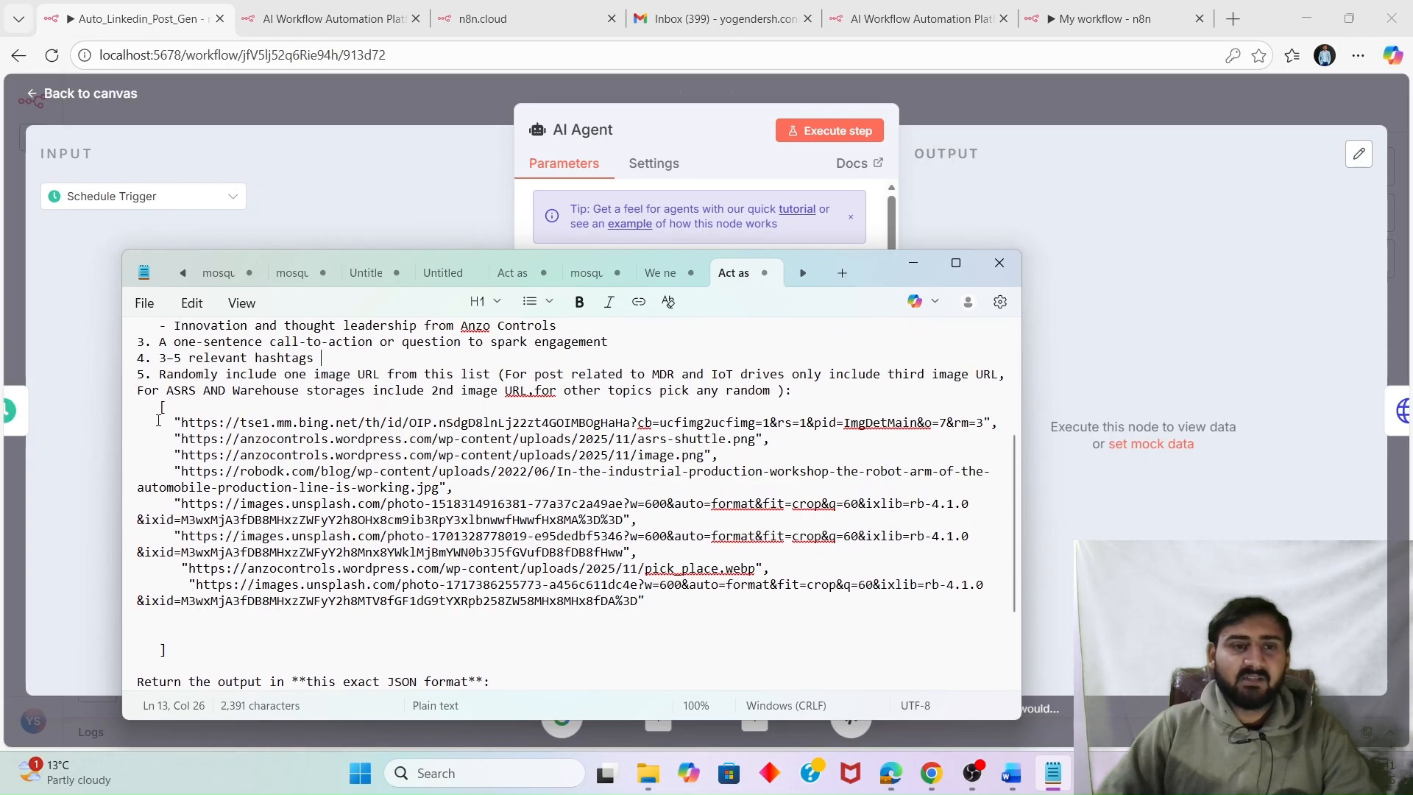
# Examine the image URL list under item 5 of the prompt, from the first URL to the closing bracket.
pyautogui.moveTo(159, 421); pyautogui.dragTo(740, 609)
pyautogui.click(483, 569)
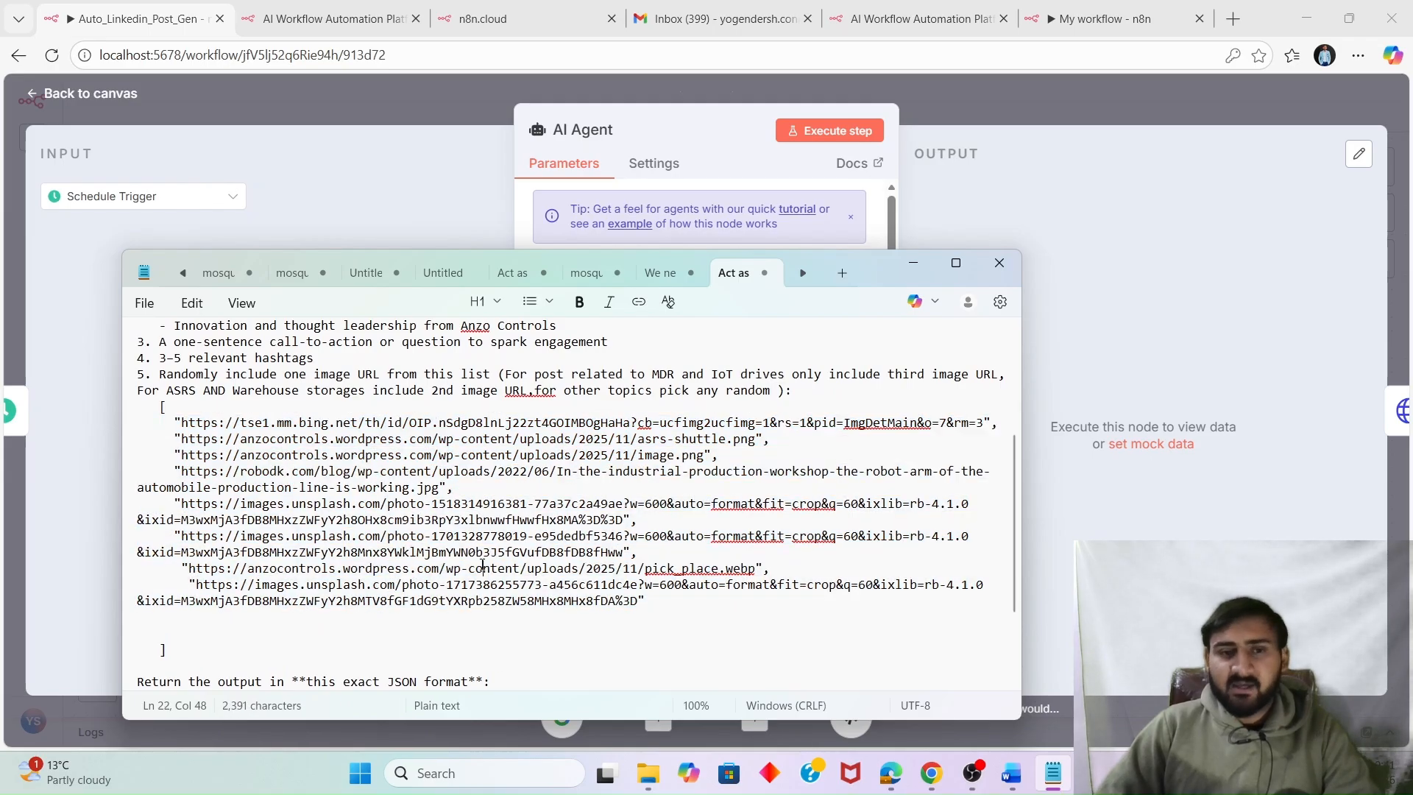
pyautogui.scroll(-2, 486, 566)
pyautogui.scroll(1, 486, 564)
pyautogui.scroll(3, 487, 564)
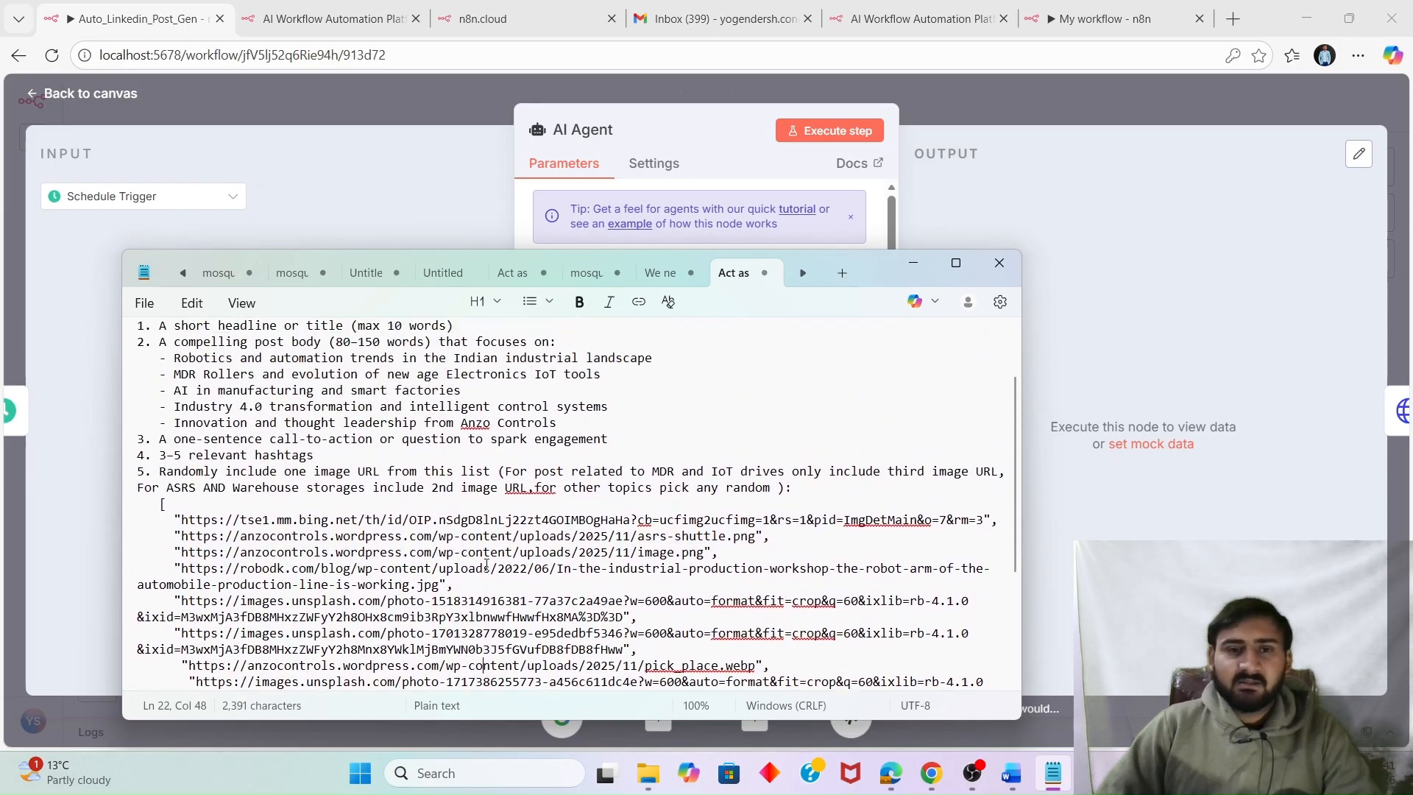
pyautogui.scroll(-1, 243, 485)
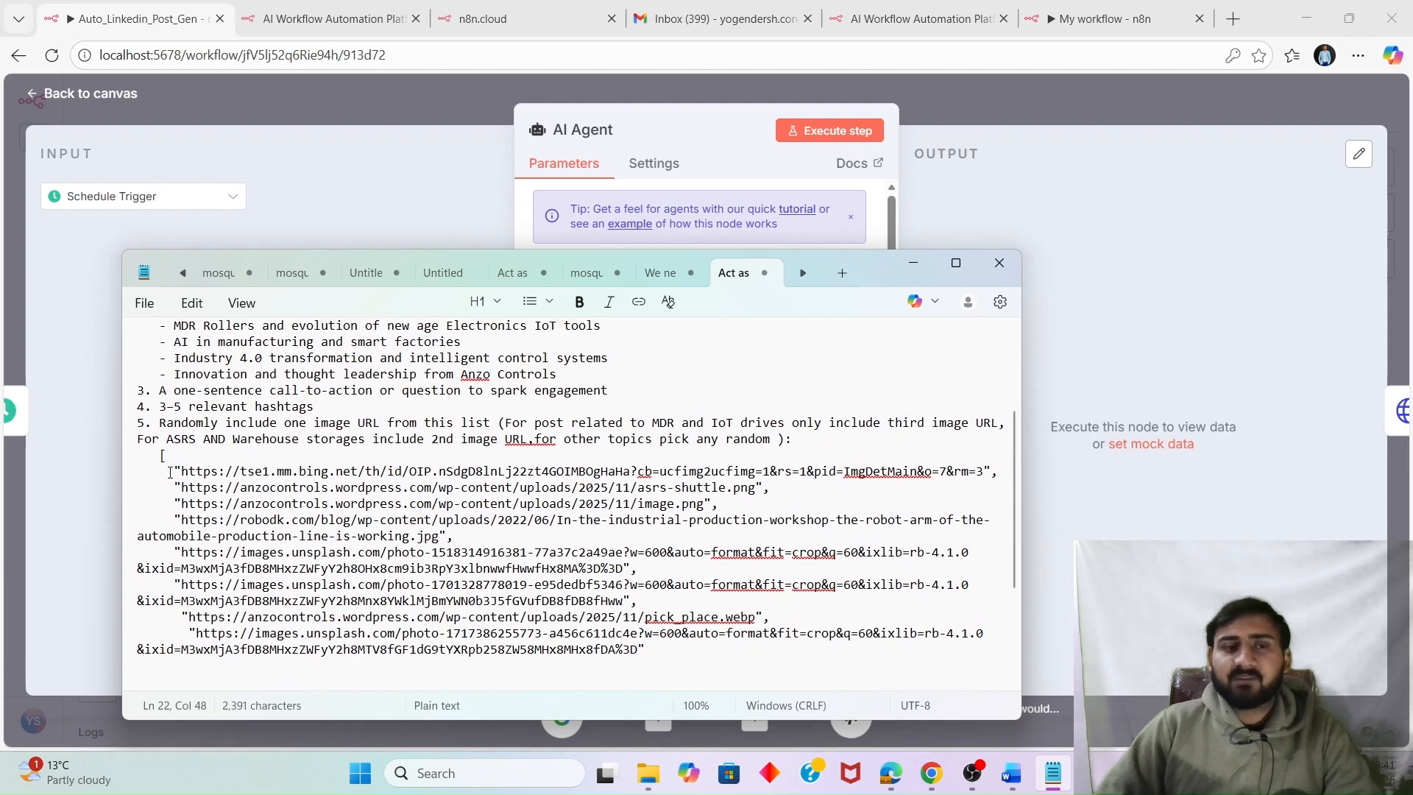
pyautogui.moveTo(170, 471); pyautogui.dragTo(654, 655)
pyautogui.click(653, 653)
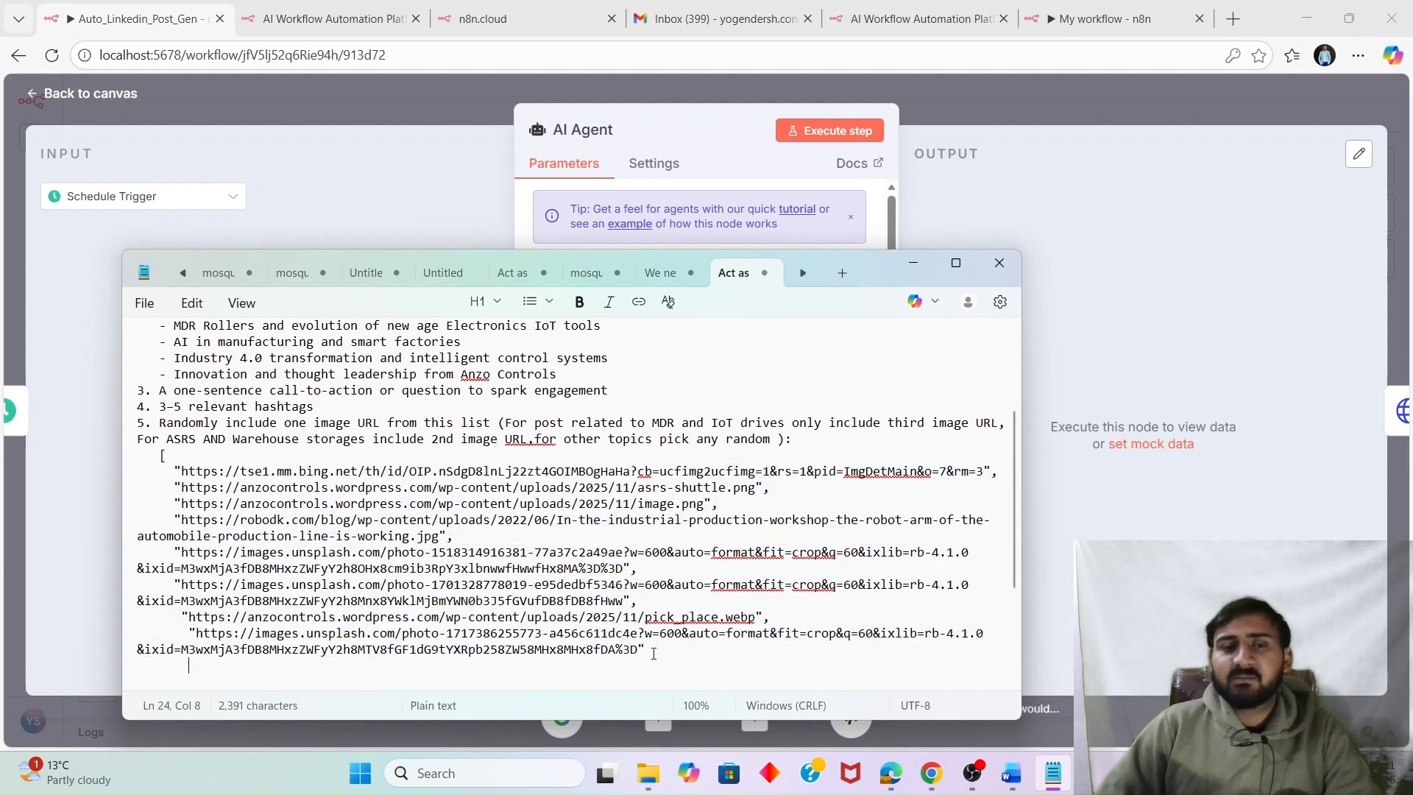
pyautogui.scroll(-3, 555, 557)
pyautogui.moveTo(661, 519); pyautogui.dragTo(129, 325)
pyautogui.click(549, 602)
pyautogui.scroll(-1, 540, 579)
pyautogui.scroll(-1, 541, 580)
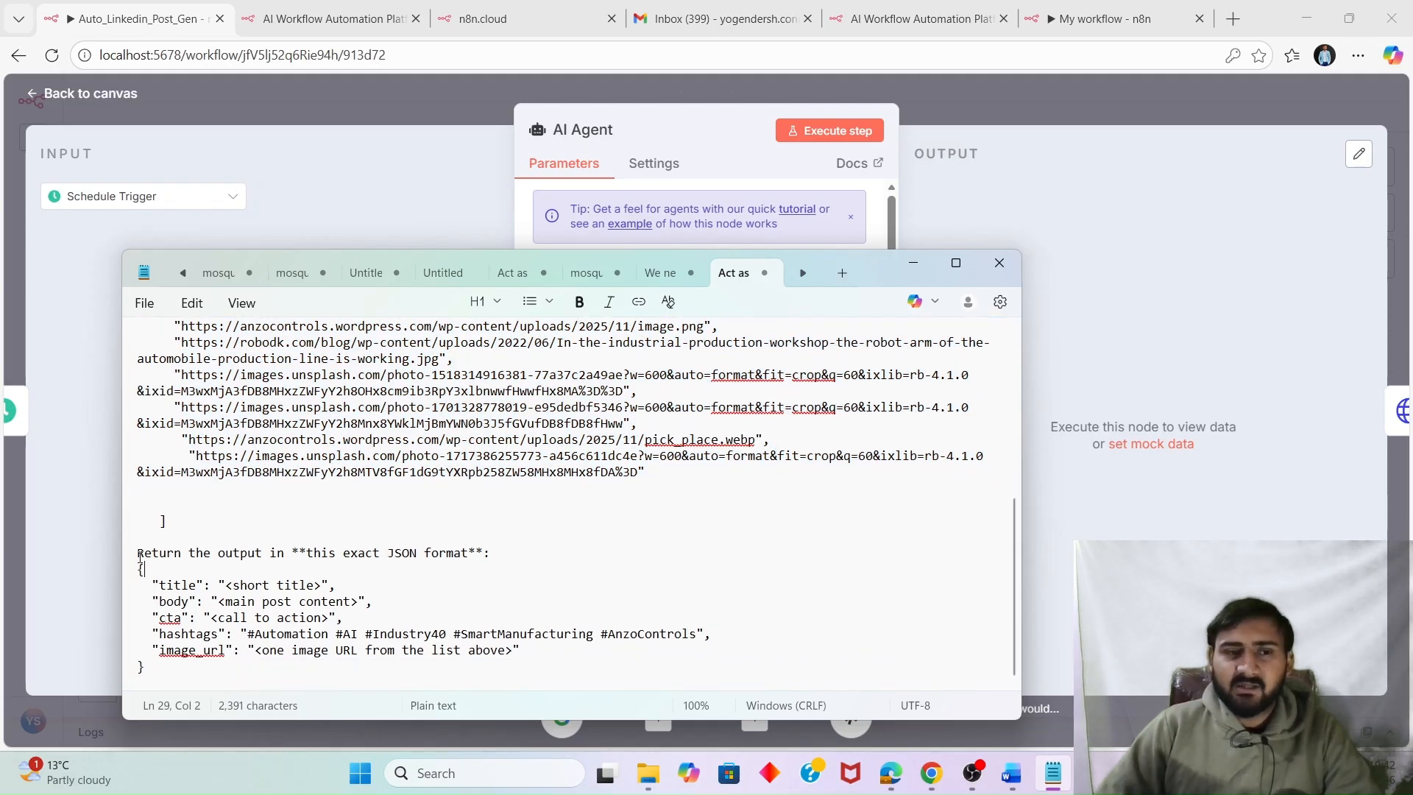
# Review the JSON output format at the end of the prompt, including its title and body fields.
pyautogui.moveTo(138, 552); pyautogui.dragTo(520, 650)
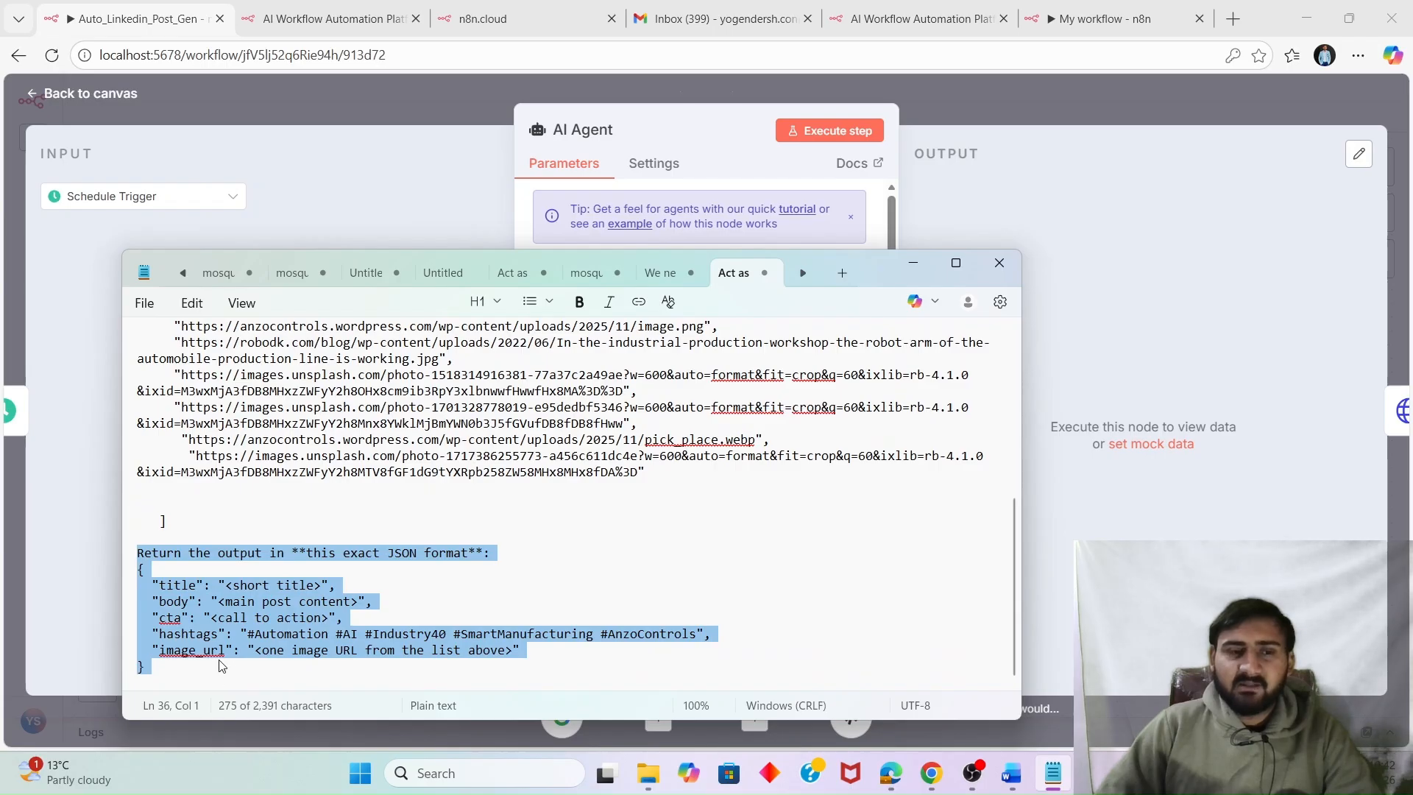
pyautogui.click(221, 620)
pyautogui.click(178, 586)
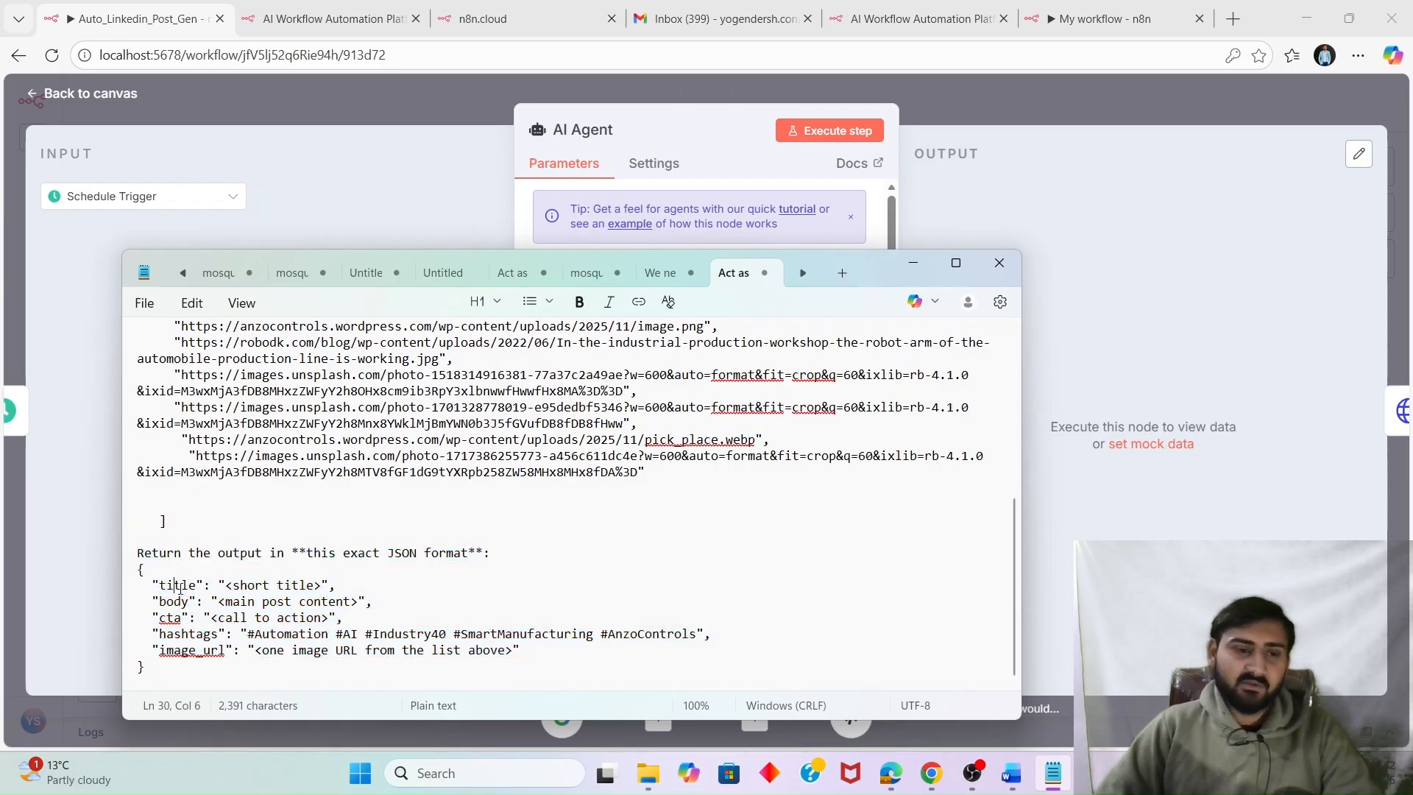
pyautogui.press('Down')
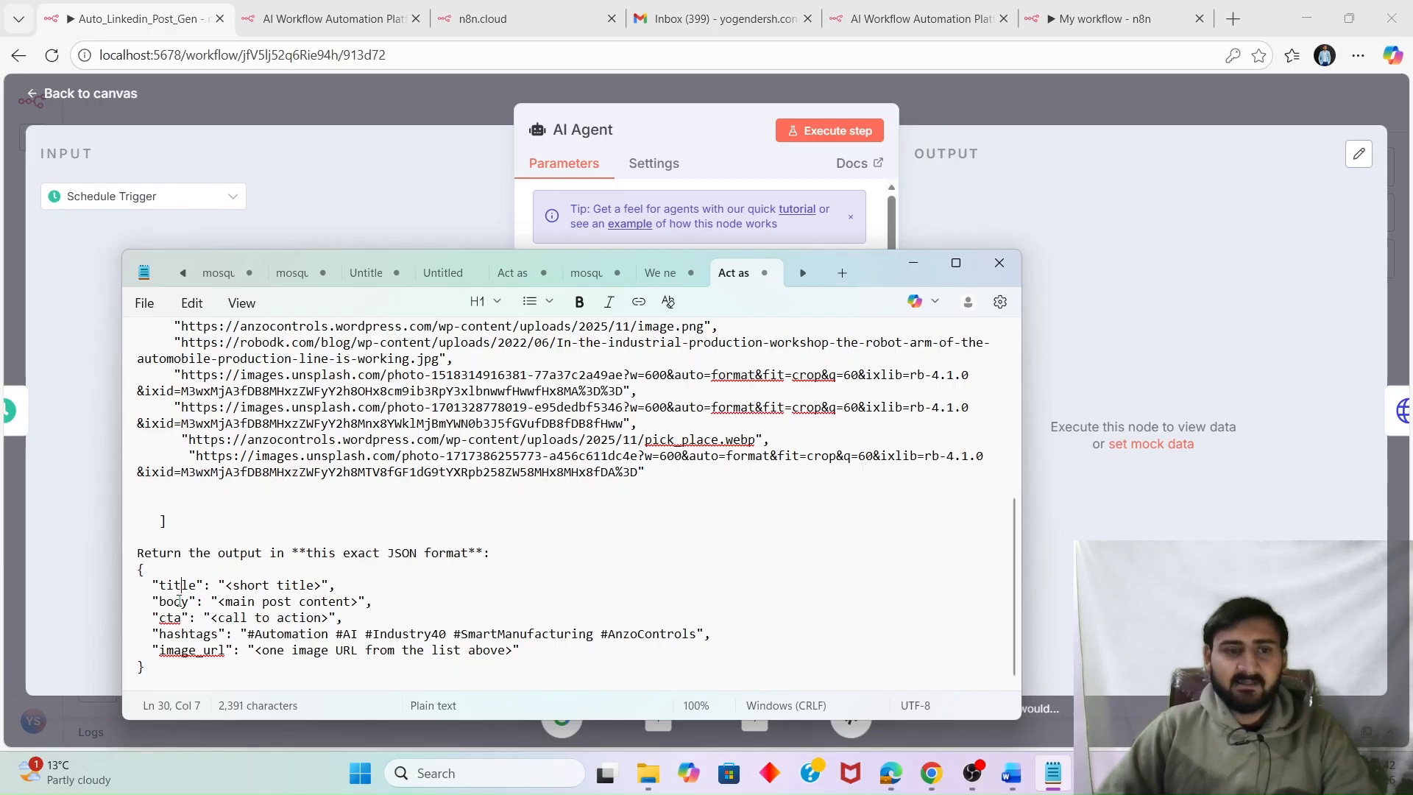
pyautogui.rightClick(170, 618)
pyautogui.click(170, 635)
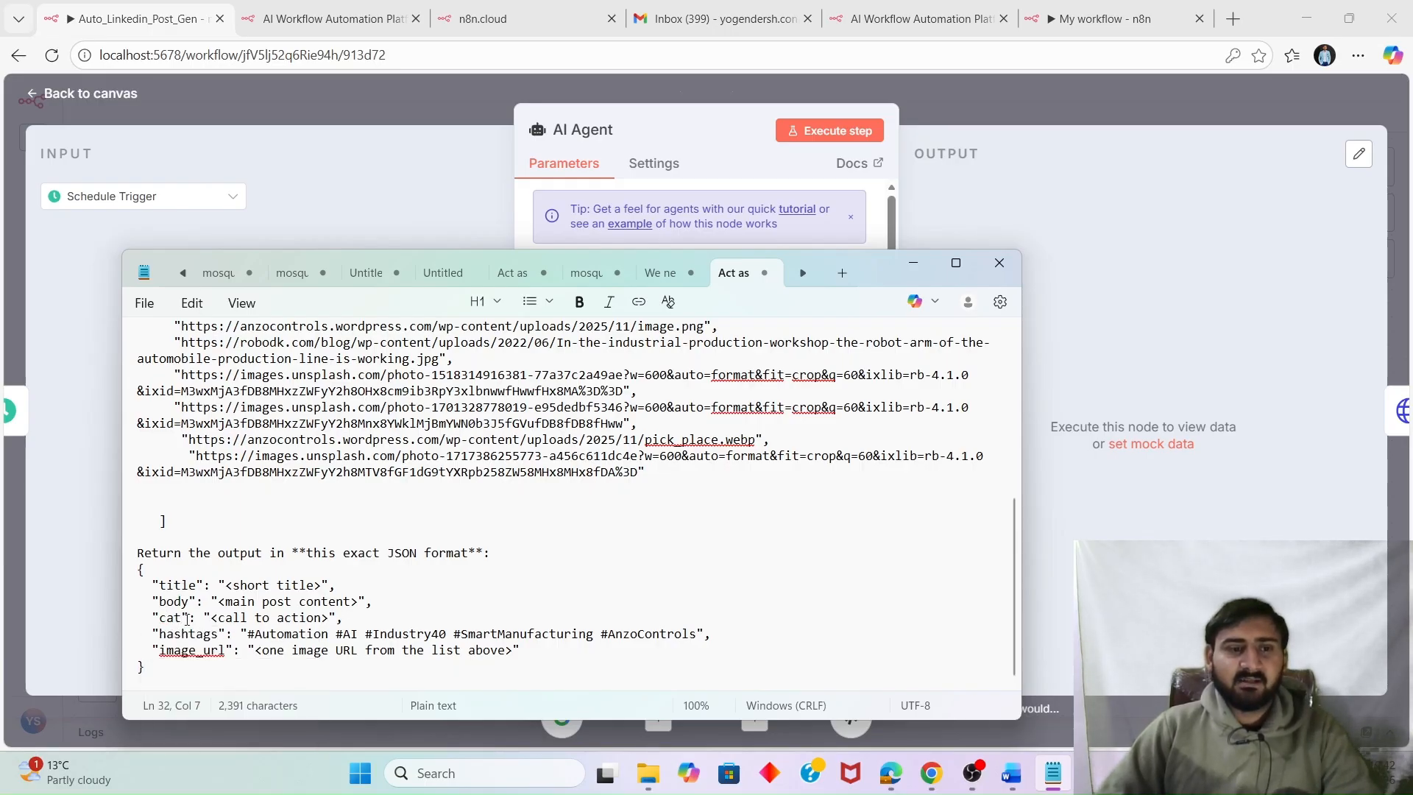
pyautogui.hotkey('ctrl', 'z')
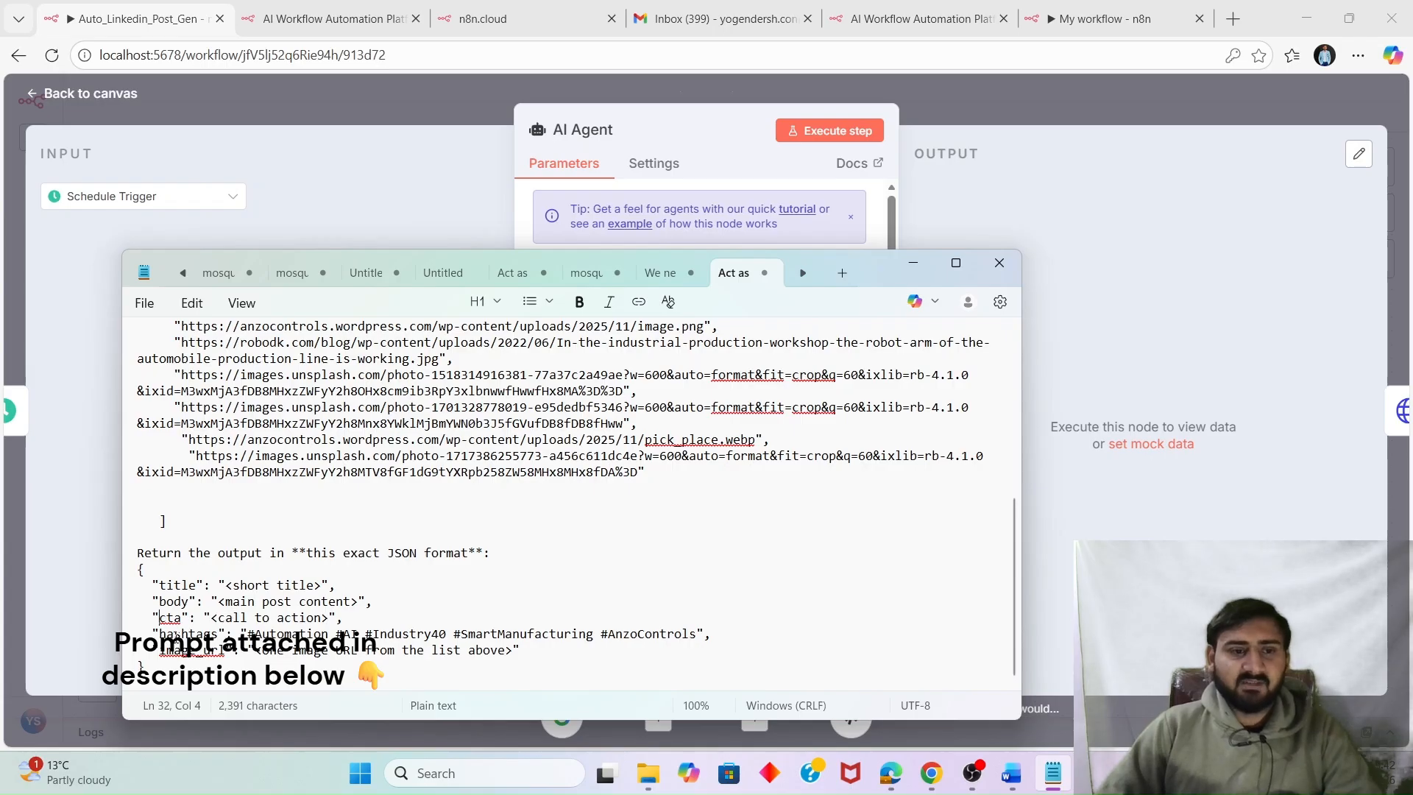
pyautogui.rightClick(177, 649)
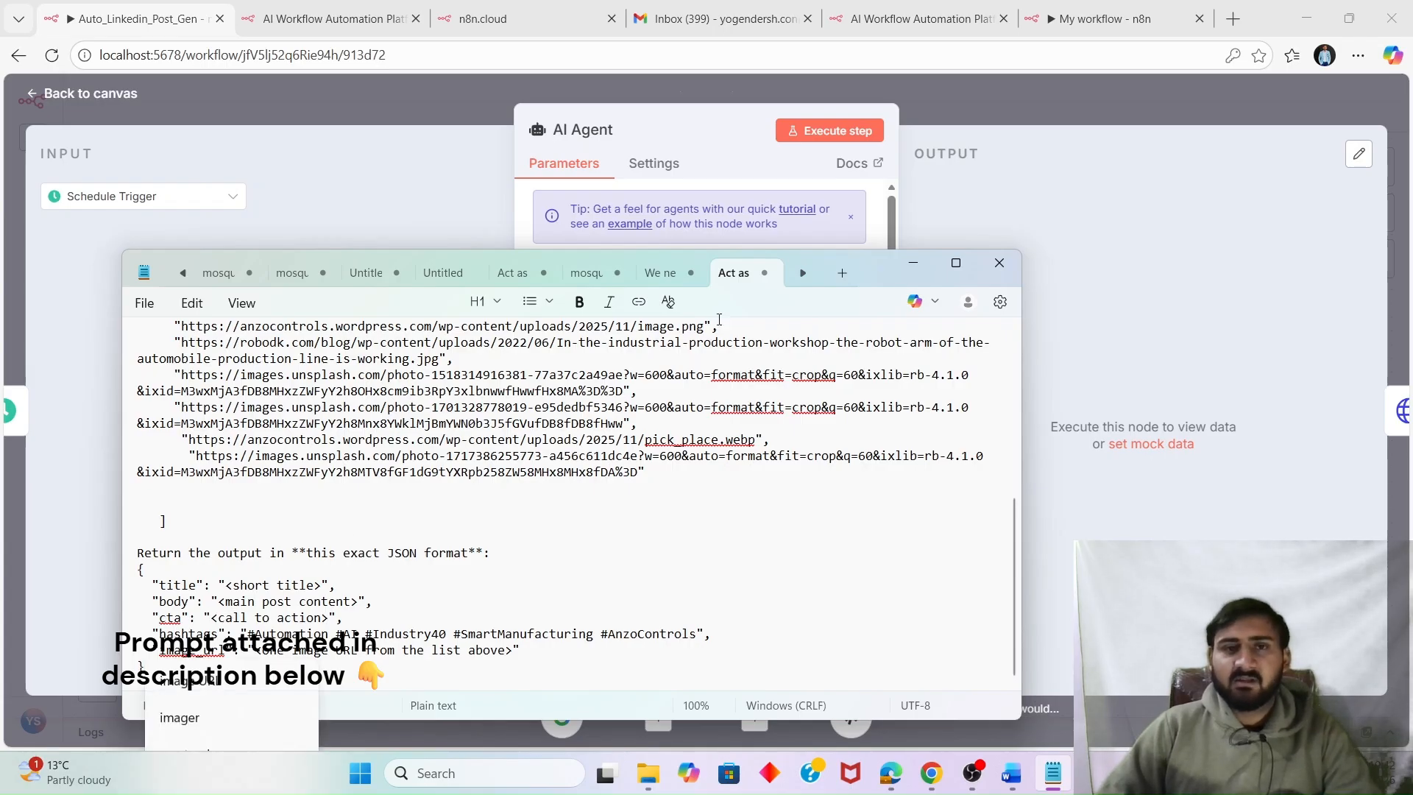
pyautogui.click(275, 573)
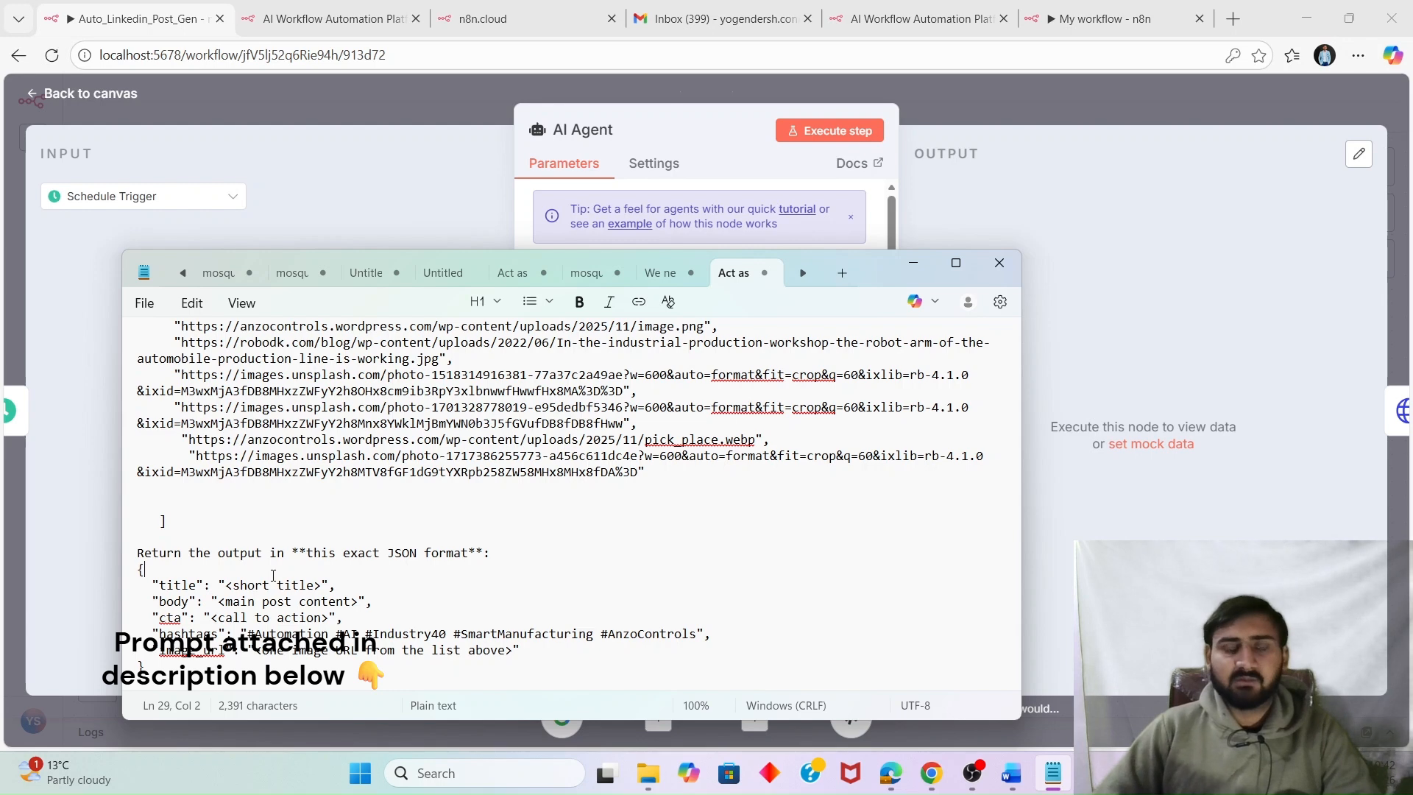
# Select the entire prompt in Notepad, paste it into the AI Agent's user prompt in the n8n Cloud workflow, and check the pasted text.
pyautogui.scroll(1, 280, 573)
pyautogui.scroll(5, 281, 571)
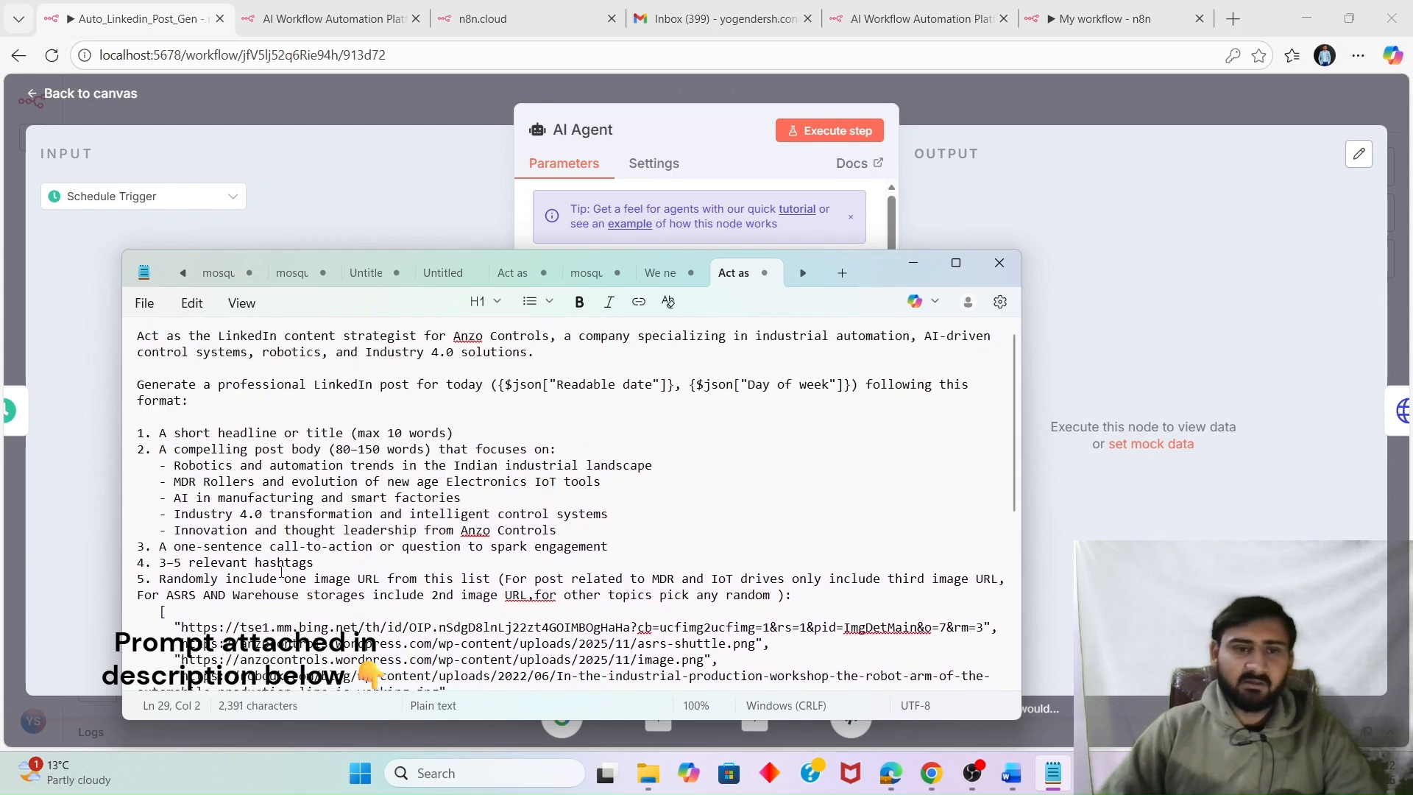
pyautogui.scroll(-8, 281, 571)
pyautogui.hotkey('ctrl', 'a')
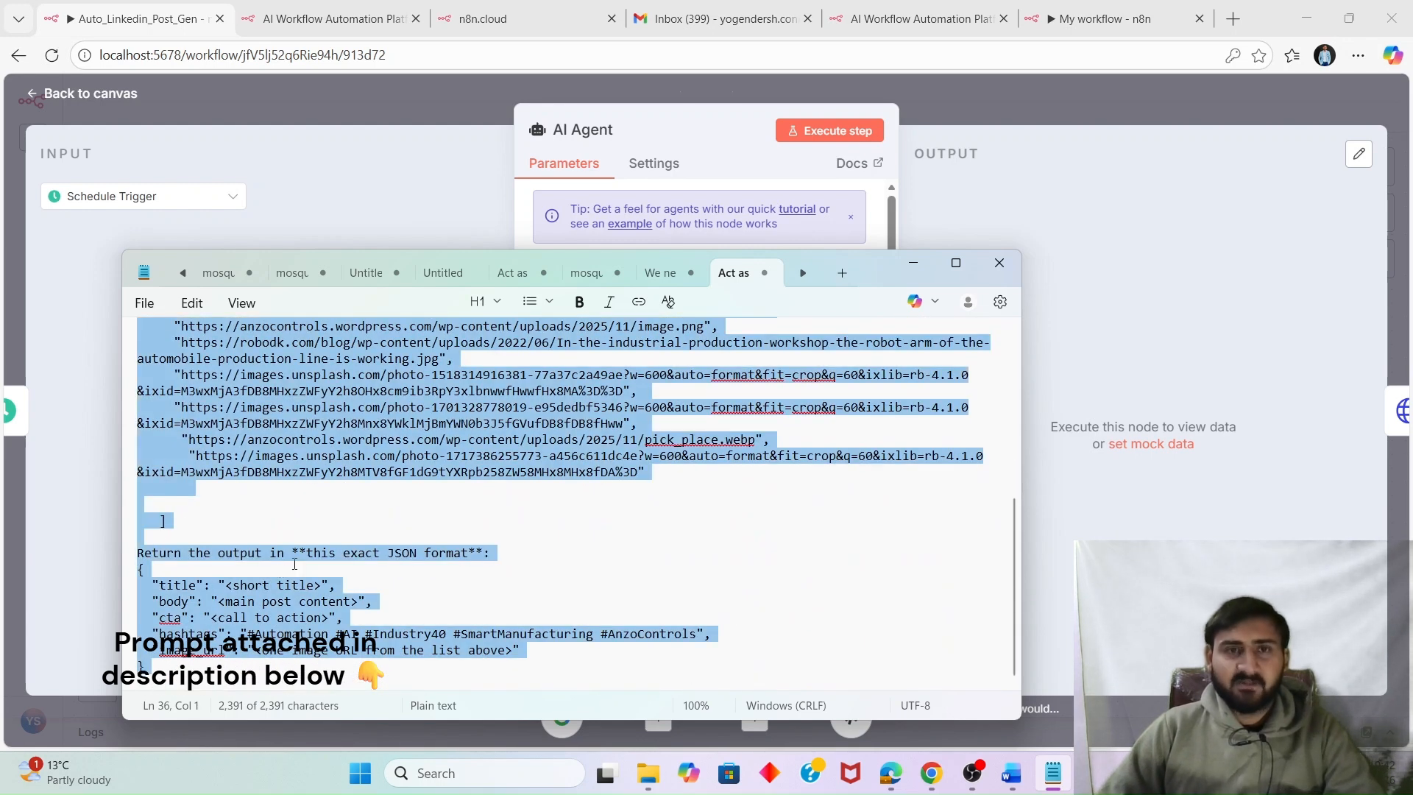
pyautogui.click(1104, 19)
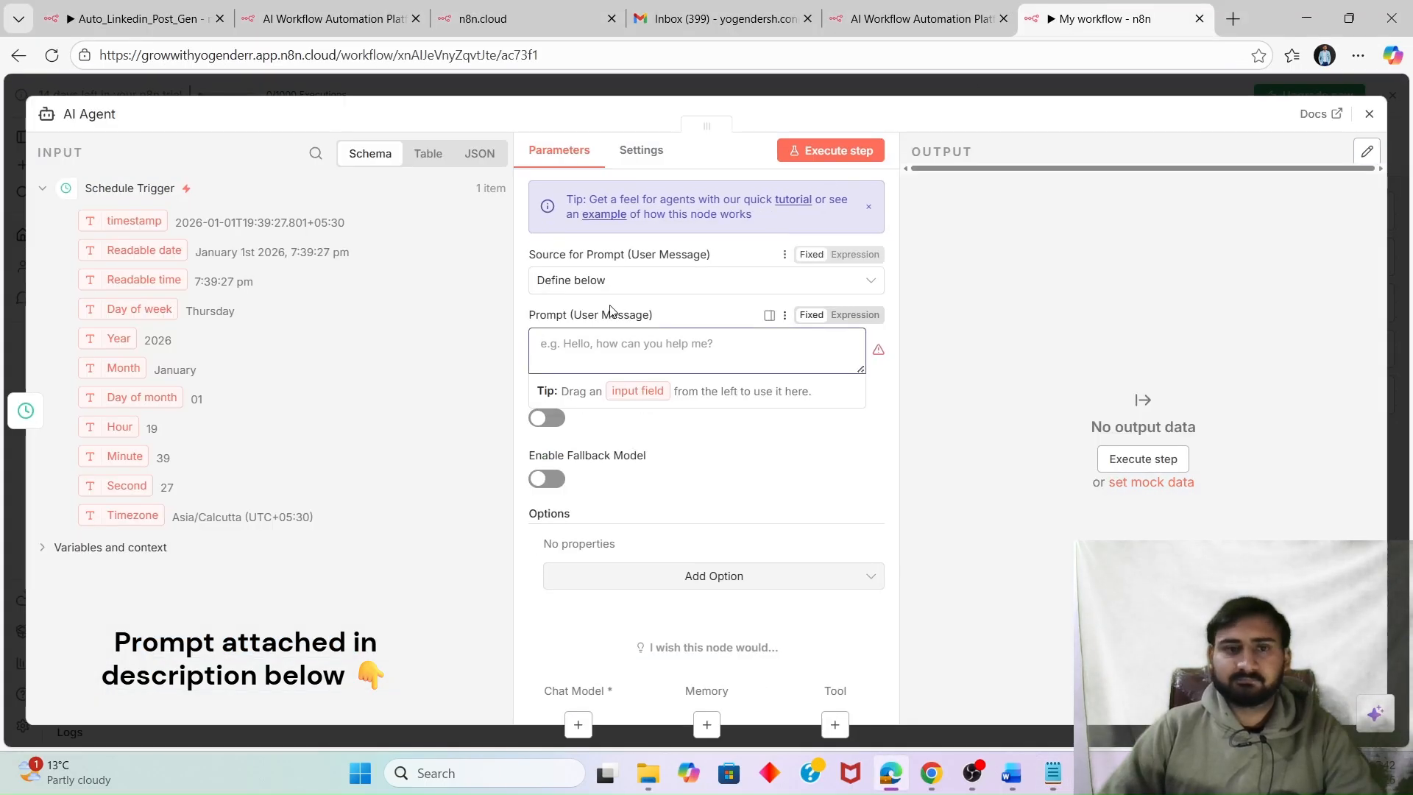
pyautogui.click(619, 335)
pyautogui.hotkey('ctrl', 'v')
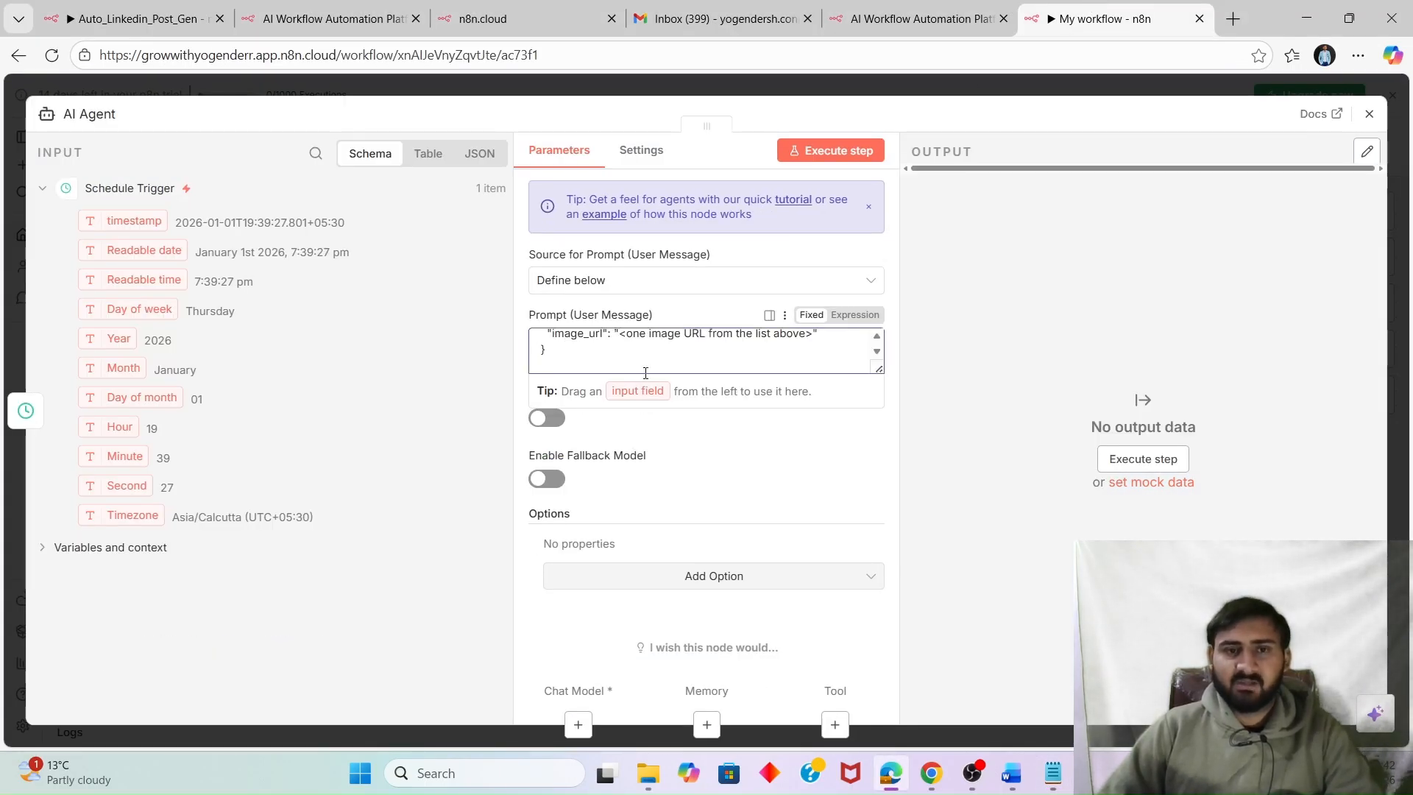
pyautogui.scroll(10, 662, 351)
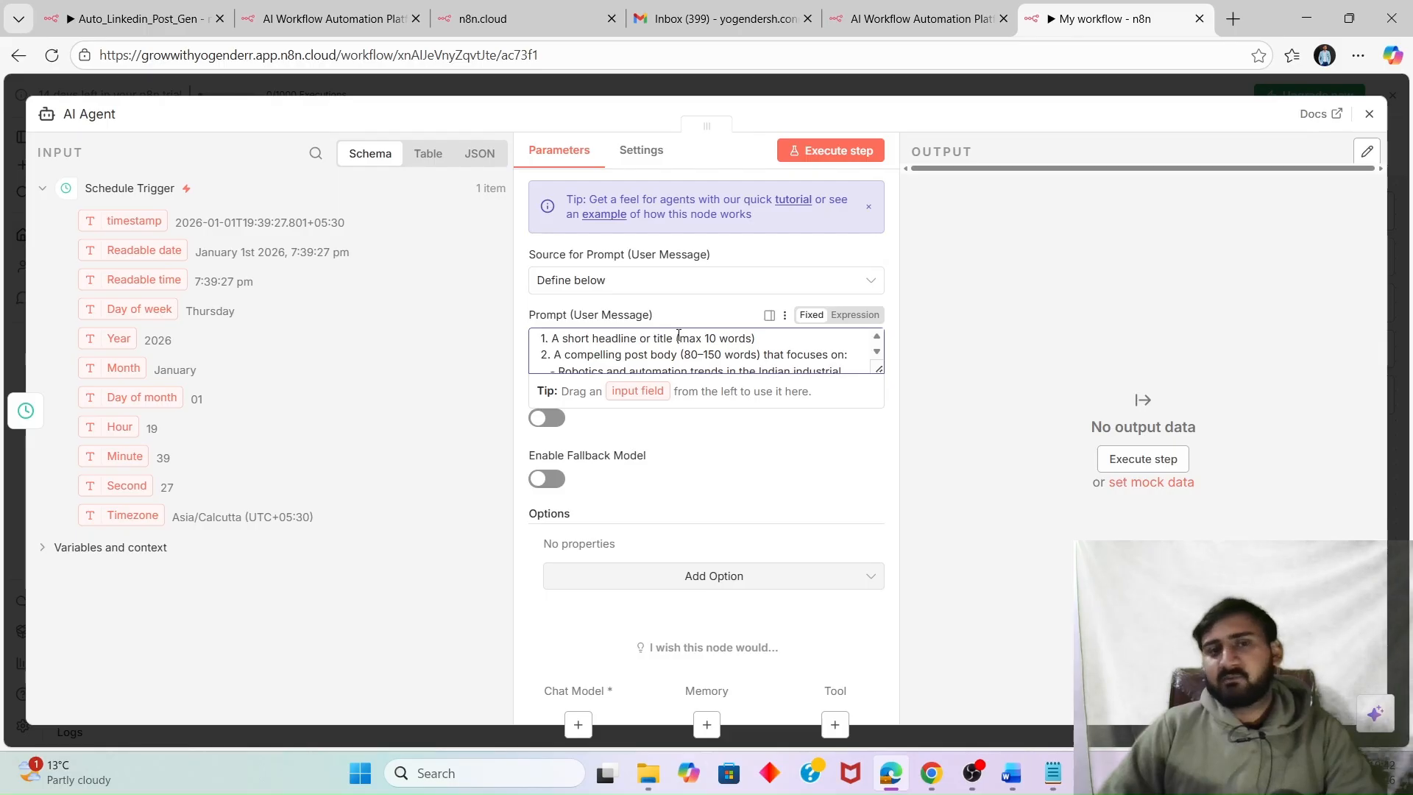
pyautogui.scroll(3, 678, 335)
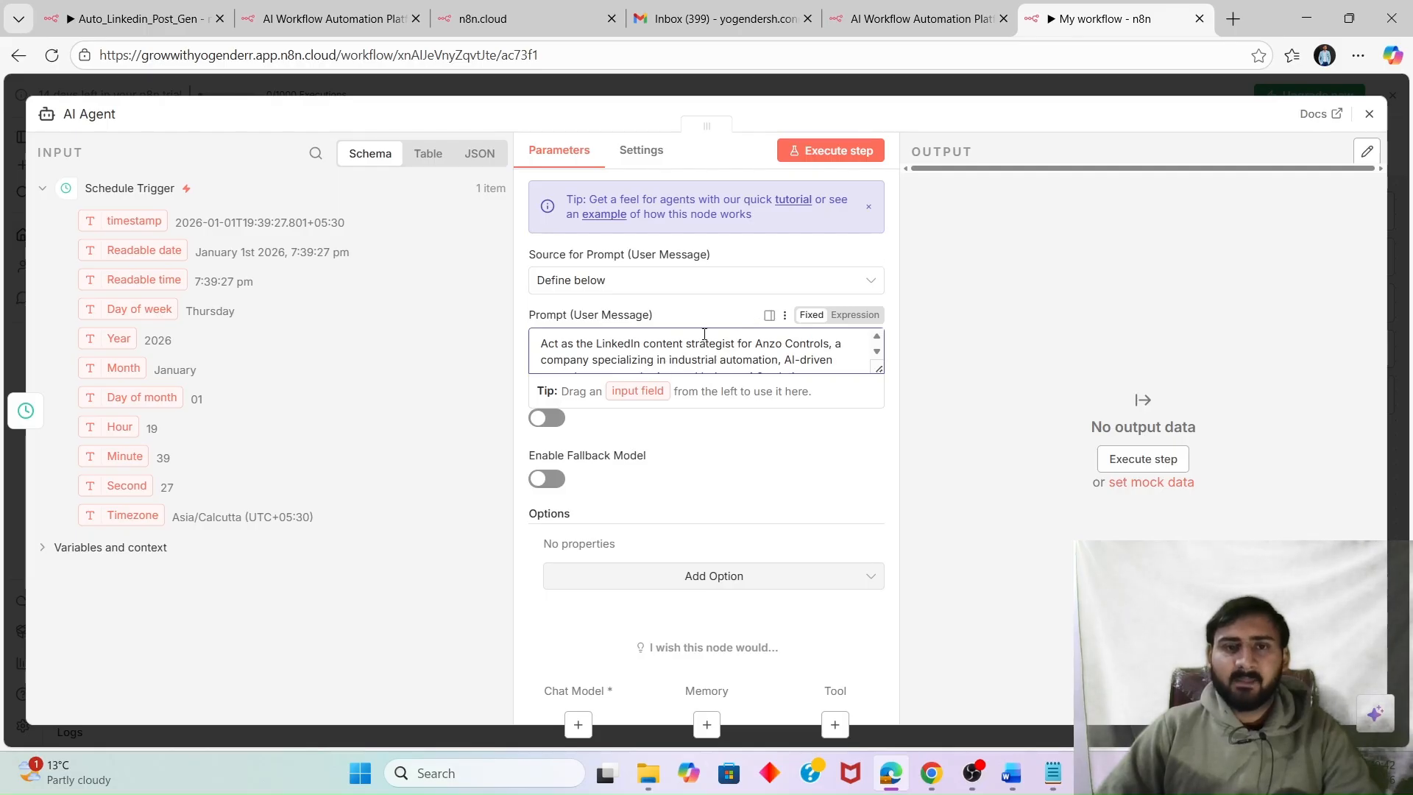
pyautogui.scroll(-2, 664, 361)
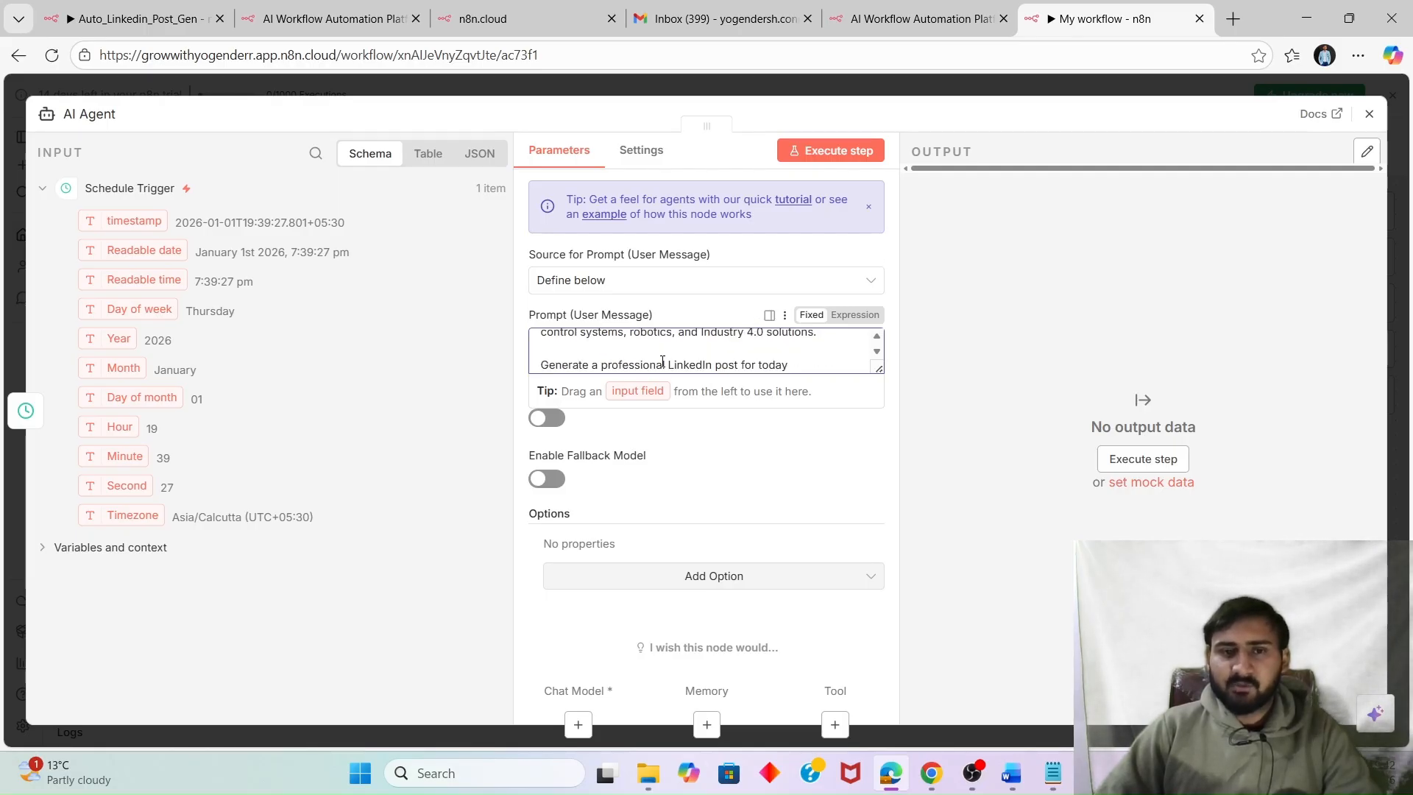
pyautogui.scroll(2, 663, 361)
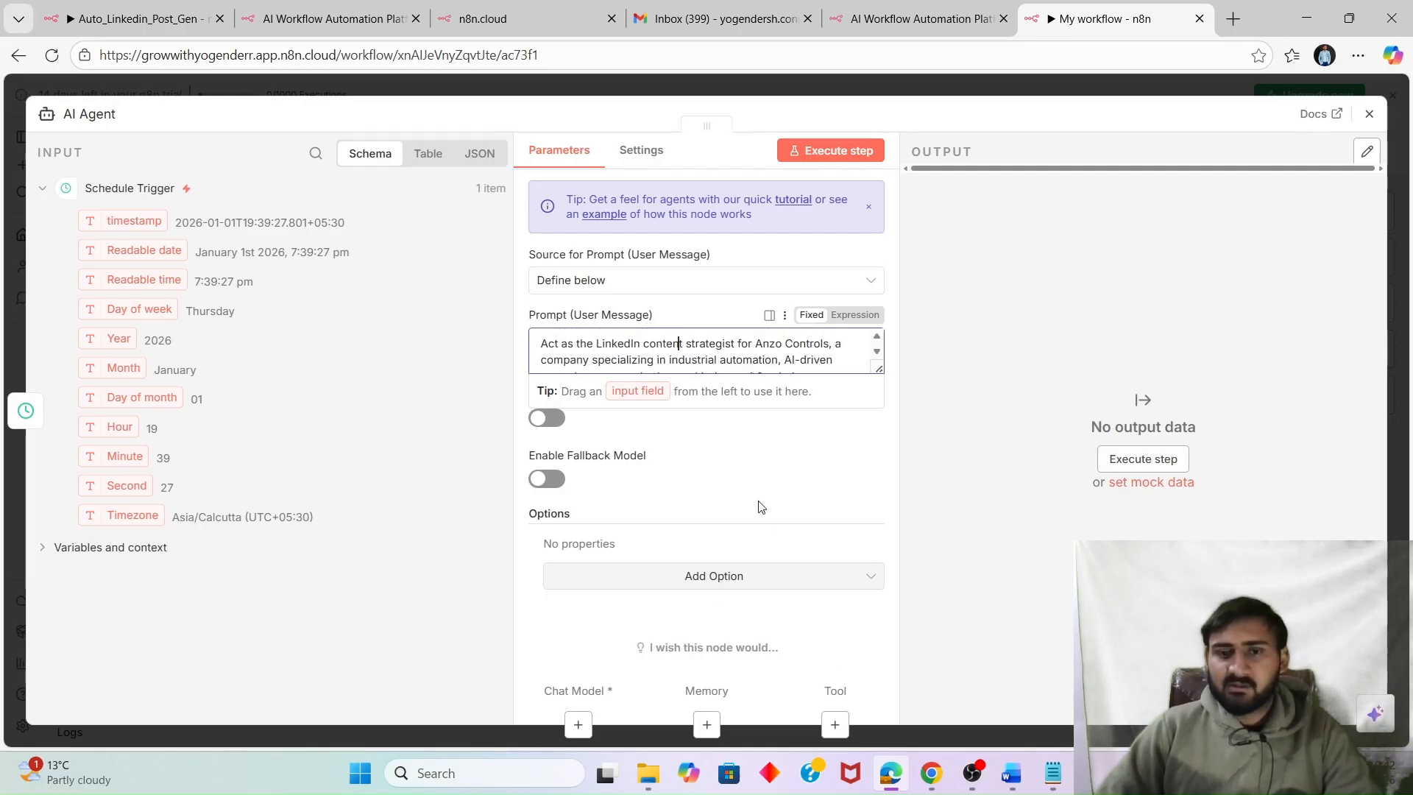
pyautogui.scroll(-10, 714, 361)
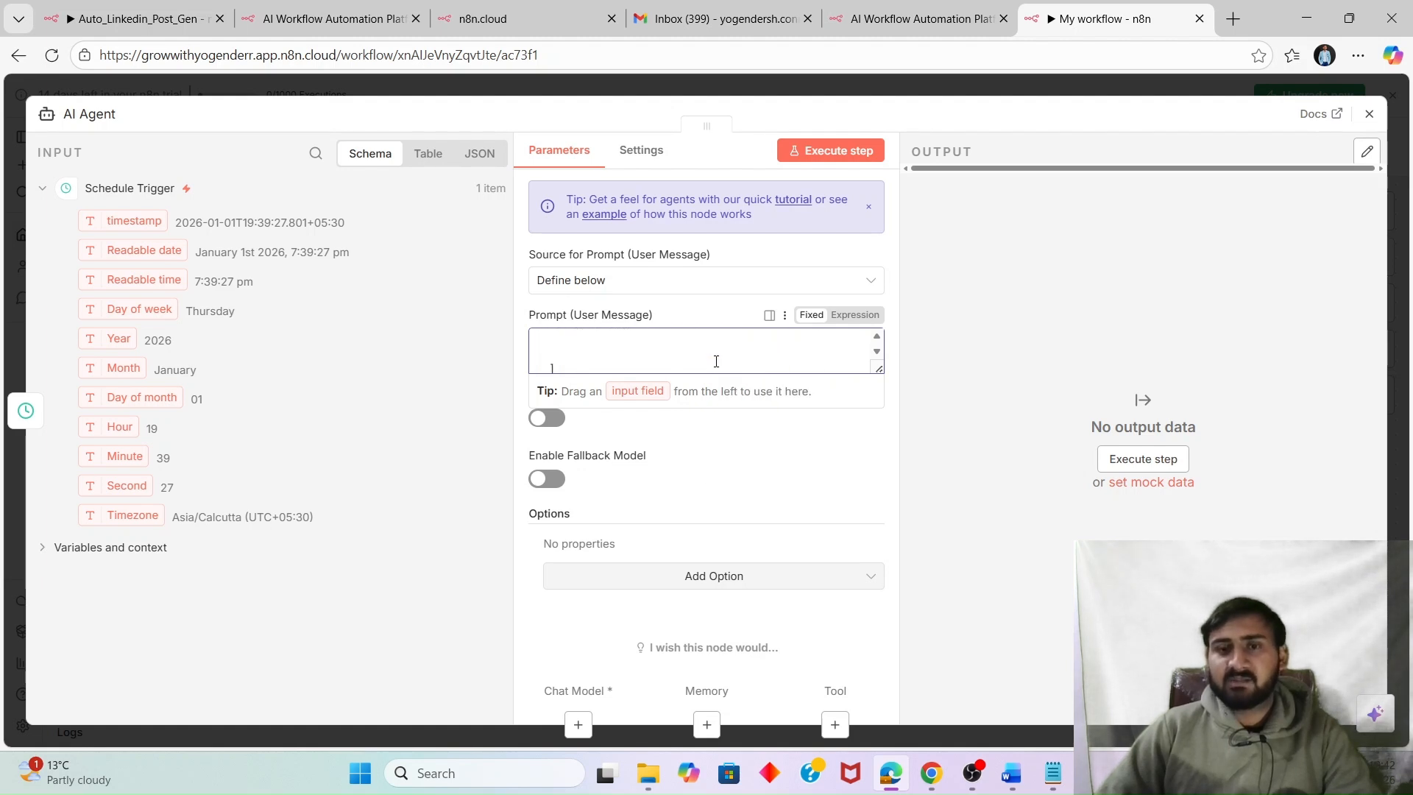
# Attach a Google Gemini Chat Model to the AI Agent as its chat model.
pyautogui.scroll(5, 716, 360)
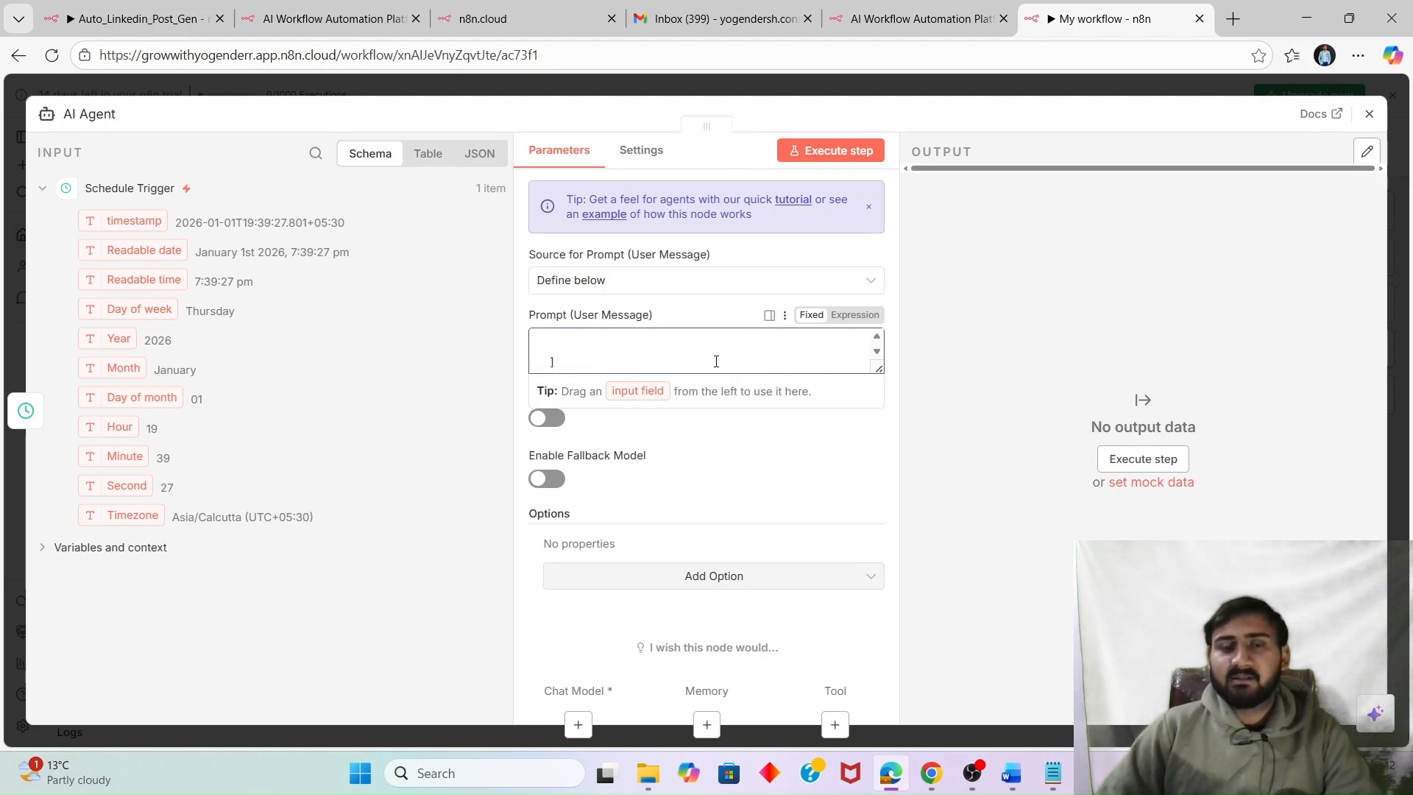
pyautogui.scroll(-2, 716, 361)
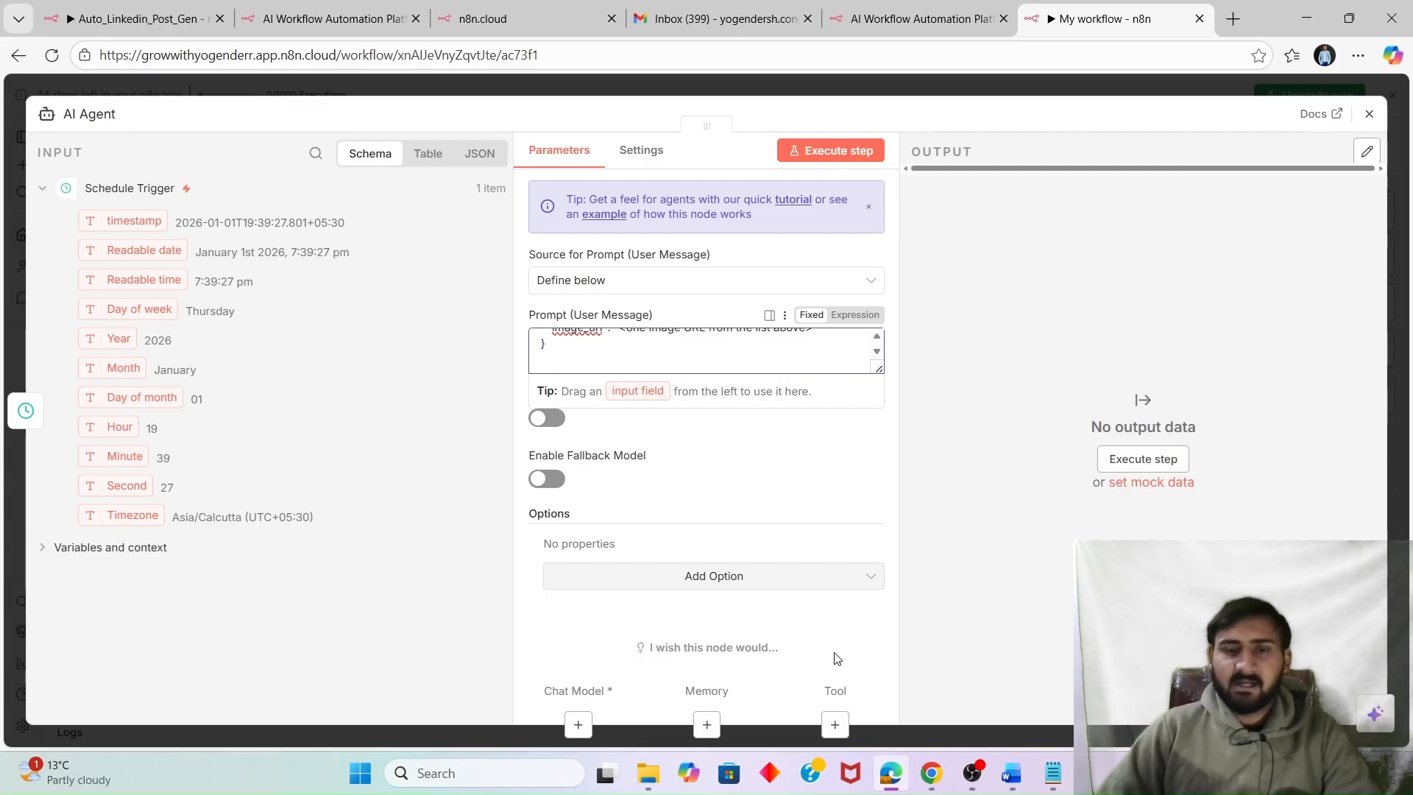
pyautogui.click(835, 724)
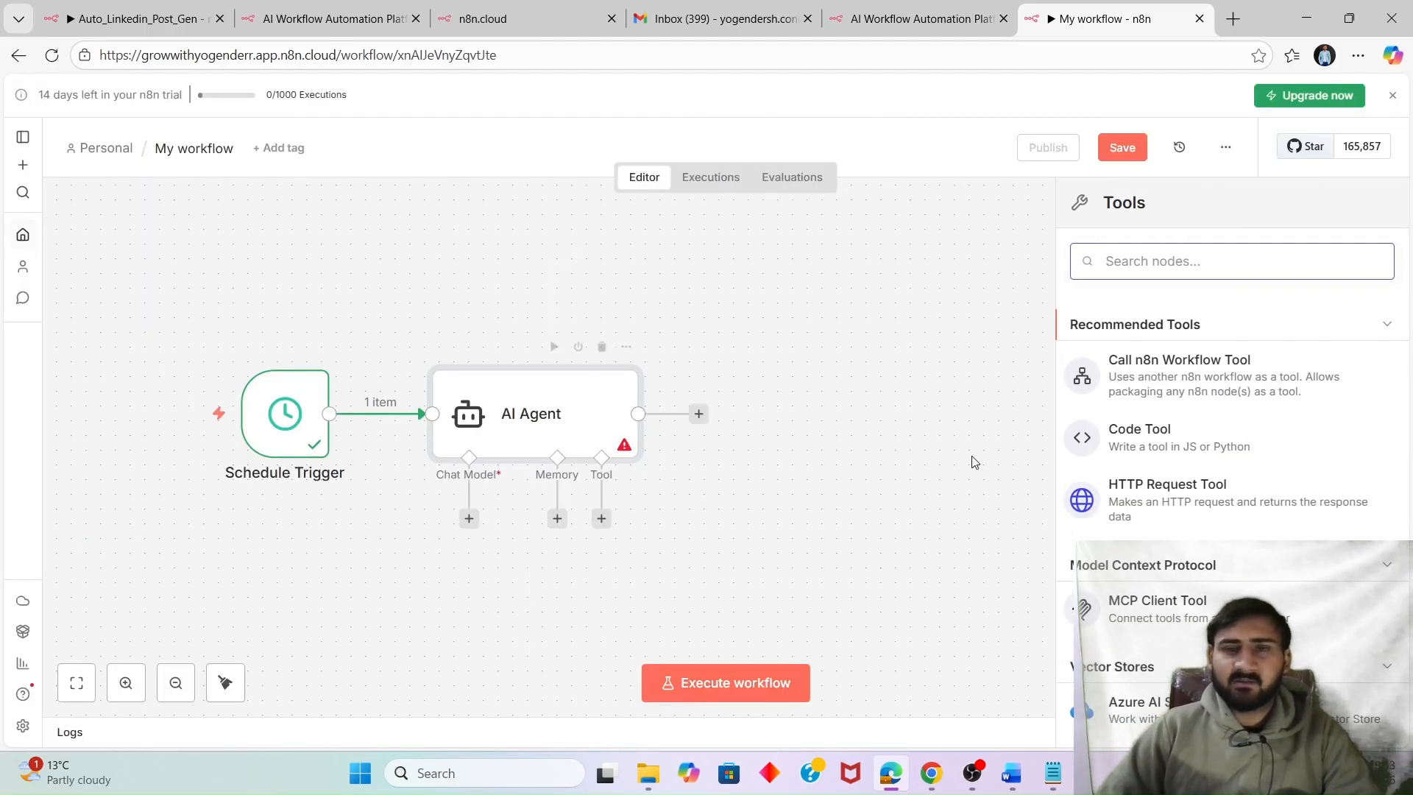
pyautogui.click(896, 339)
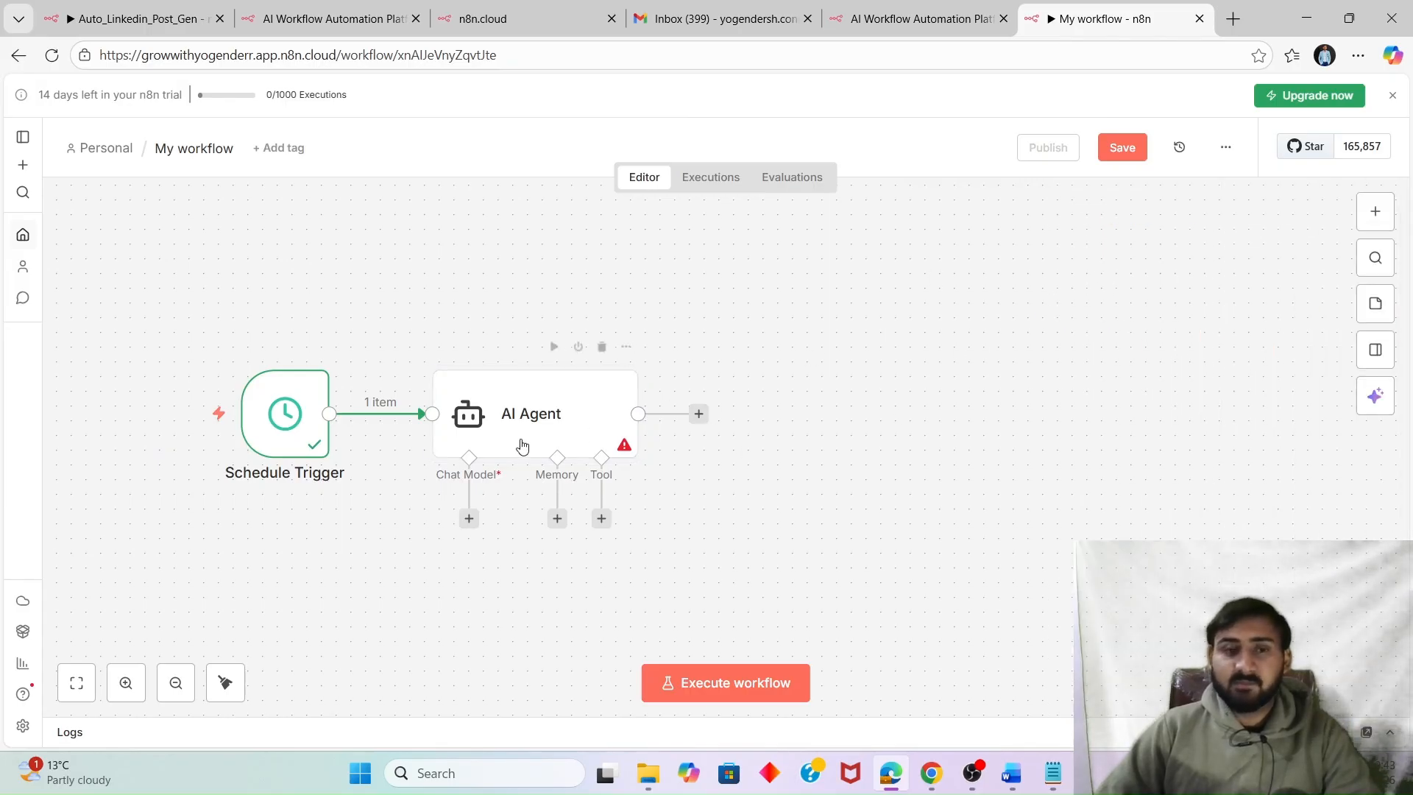
pyautogui.click(469, 519)
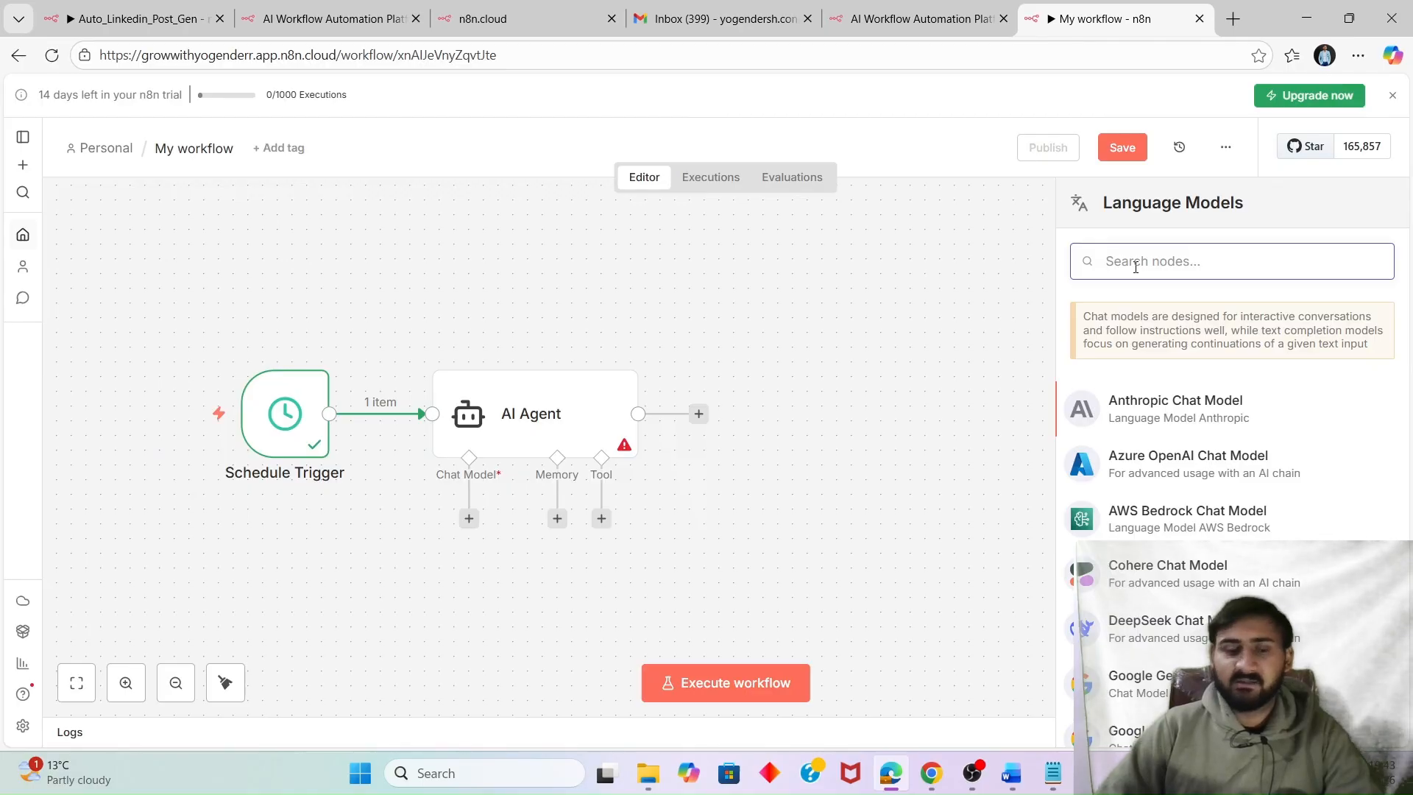
pyautogui.write('gemin')
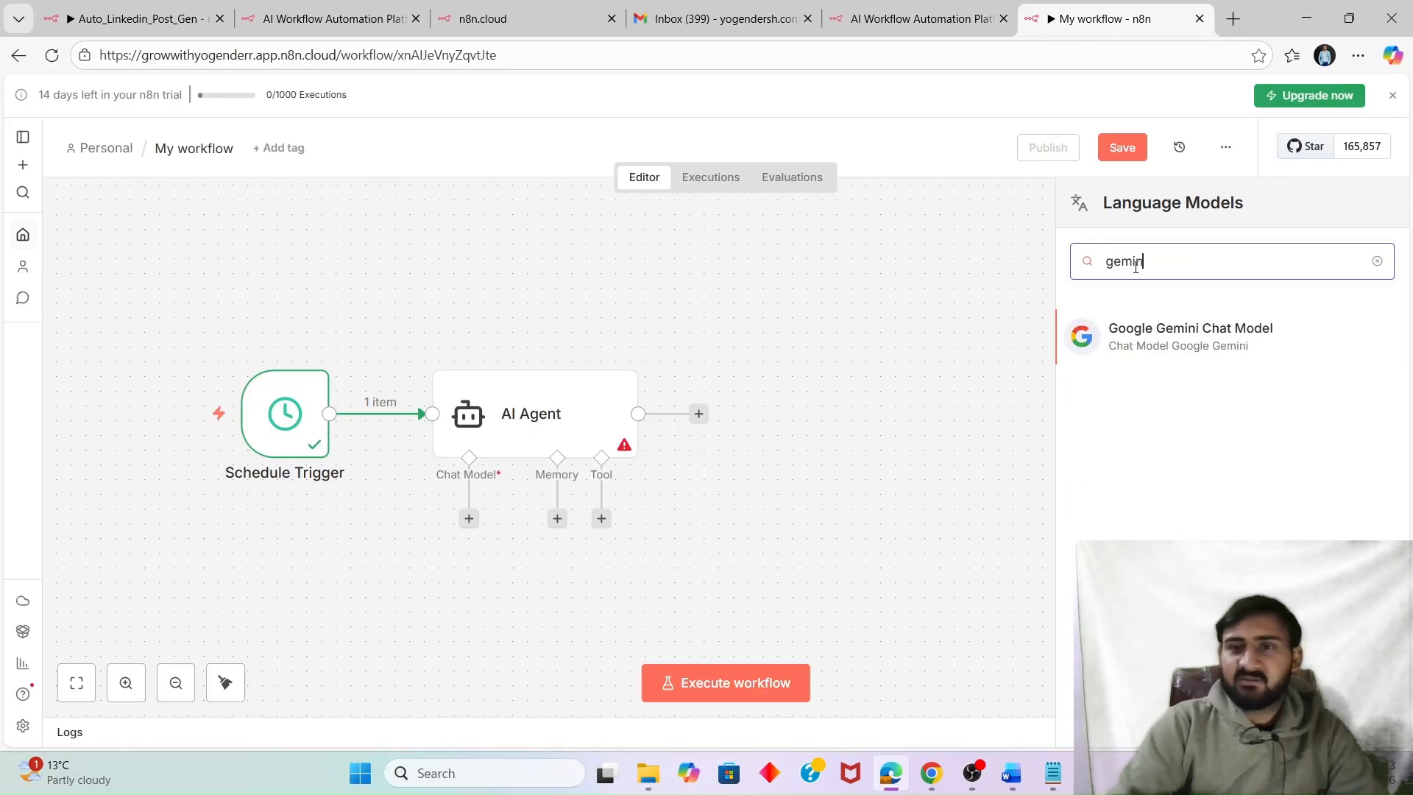
pyautogui.click(1187, 344)
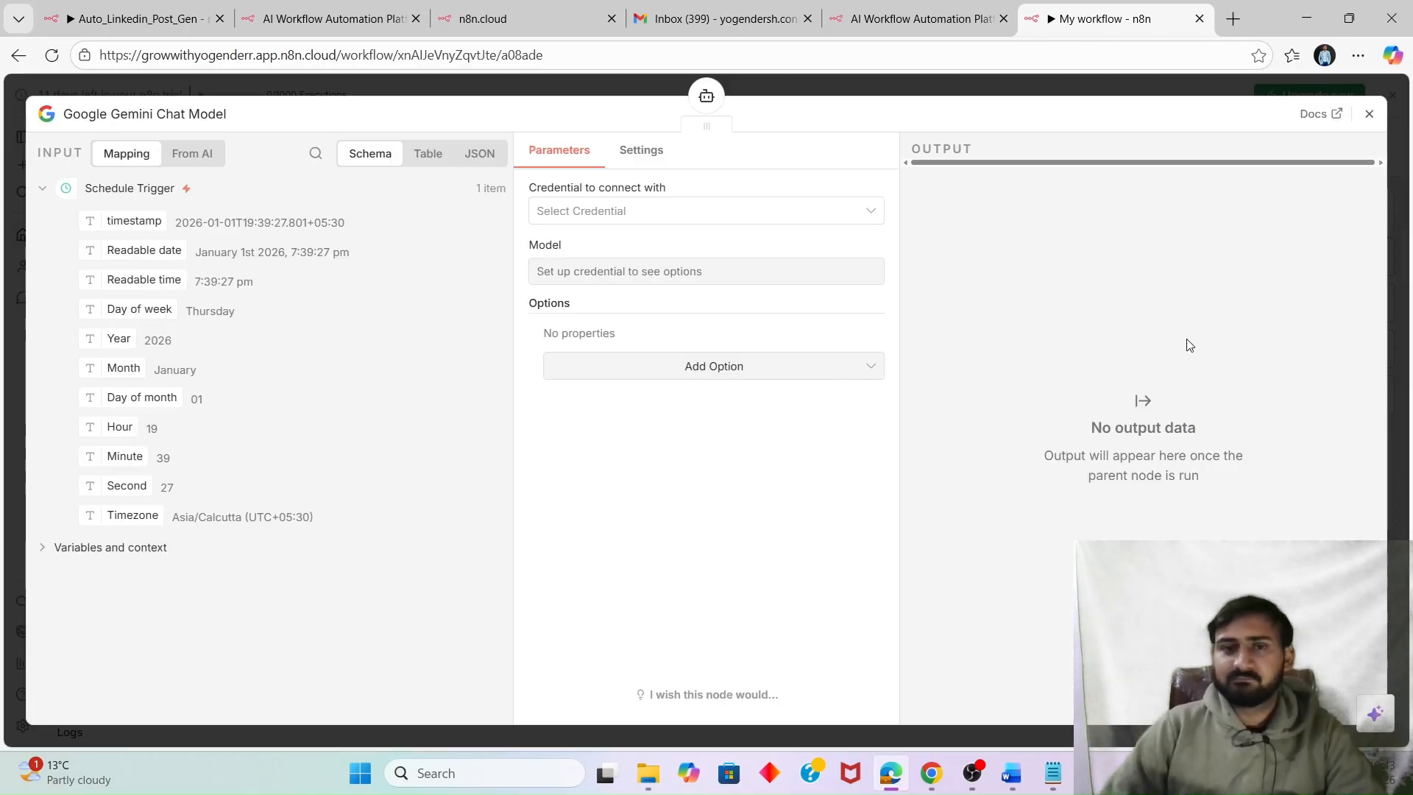
# Start a new credential for the Gemini chat model and examine its host, API key and allowed domains fields.
pyautogui.click(583, 212)
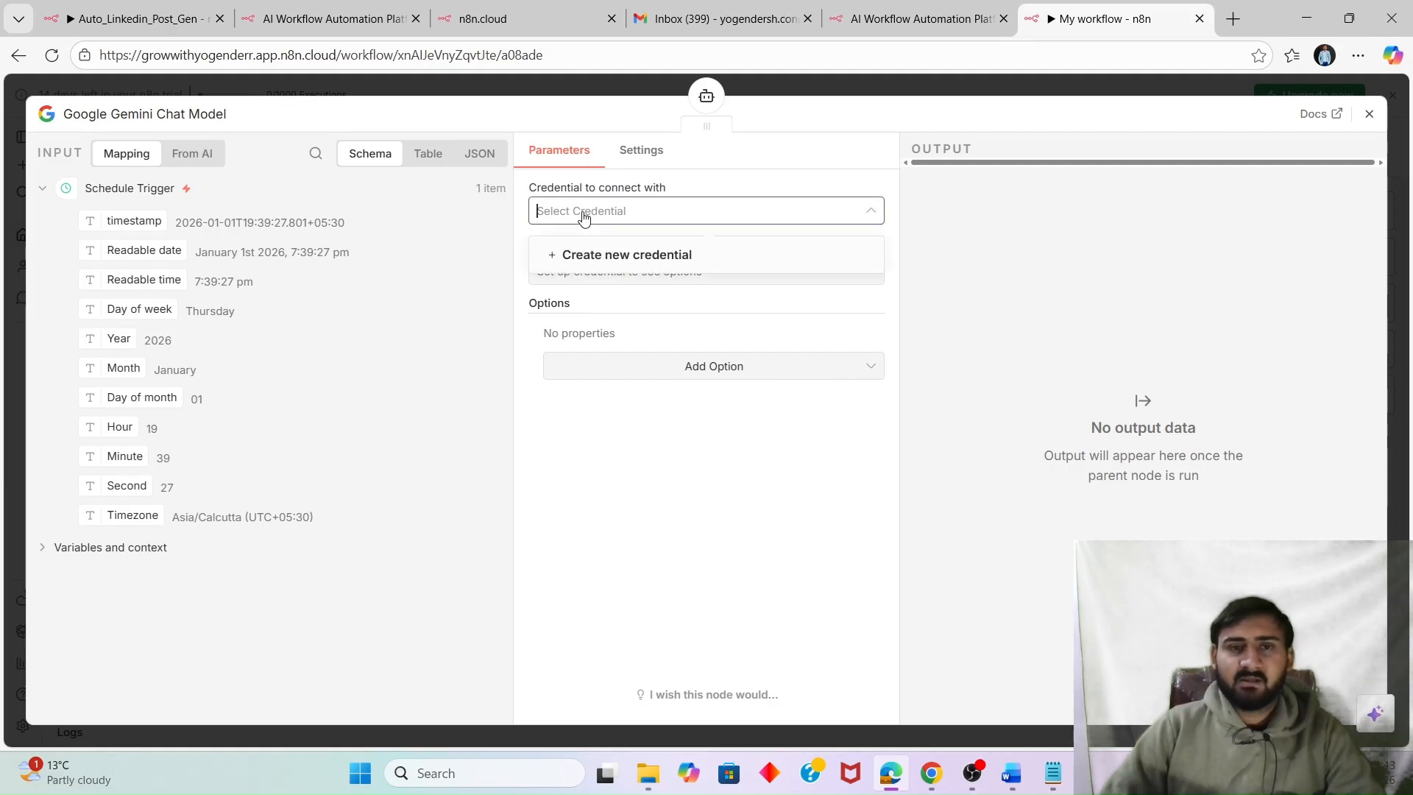
pyautogui.click(599, 257)
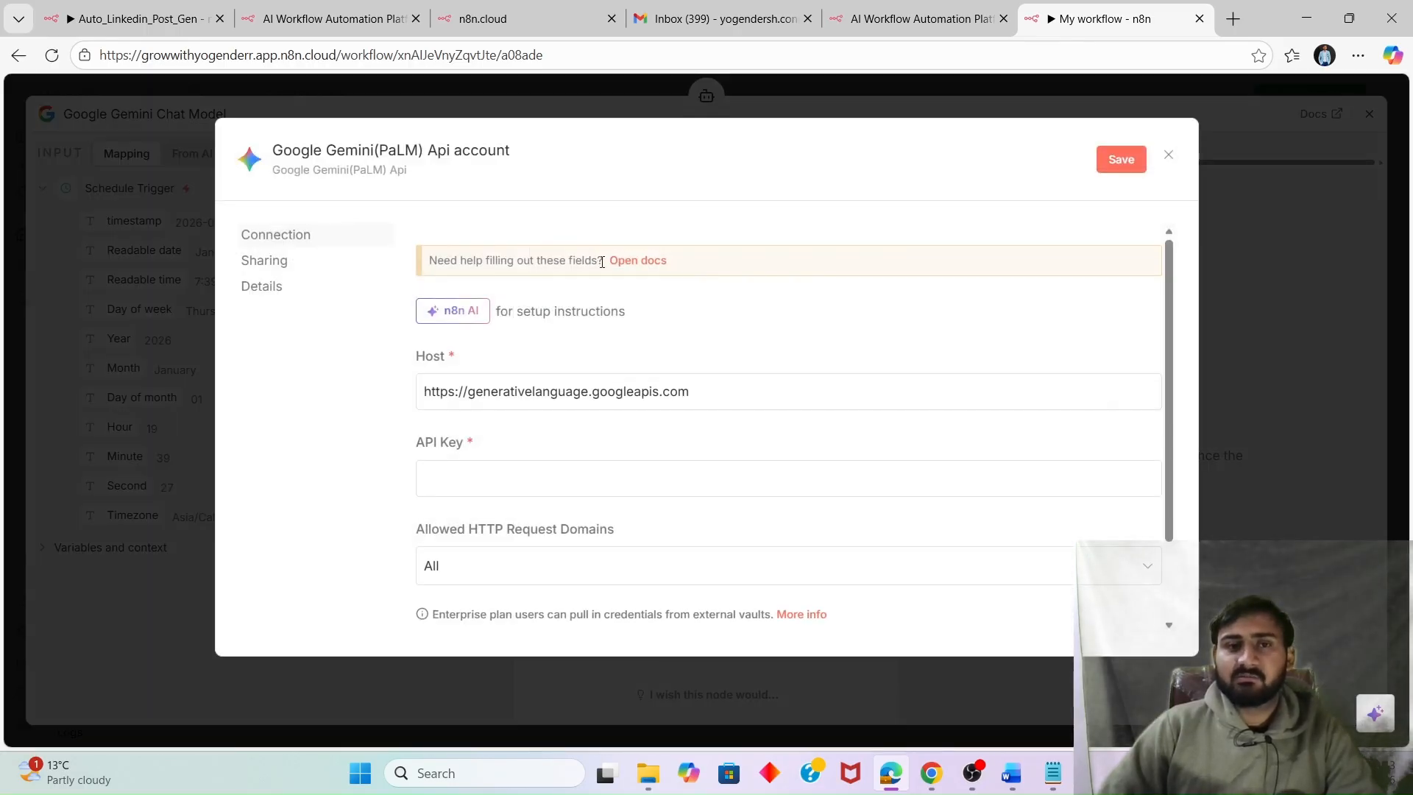
pyautogui.scroll(-2, 531, 374)
pyautogui.scroll(2, 531, 373)
pyautogui.scroll(-2, 530, 372)
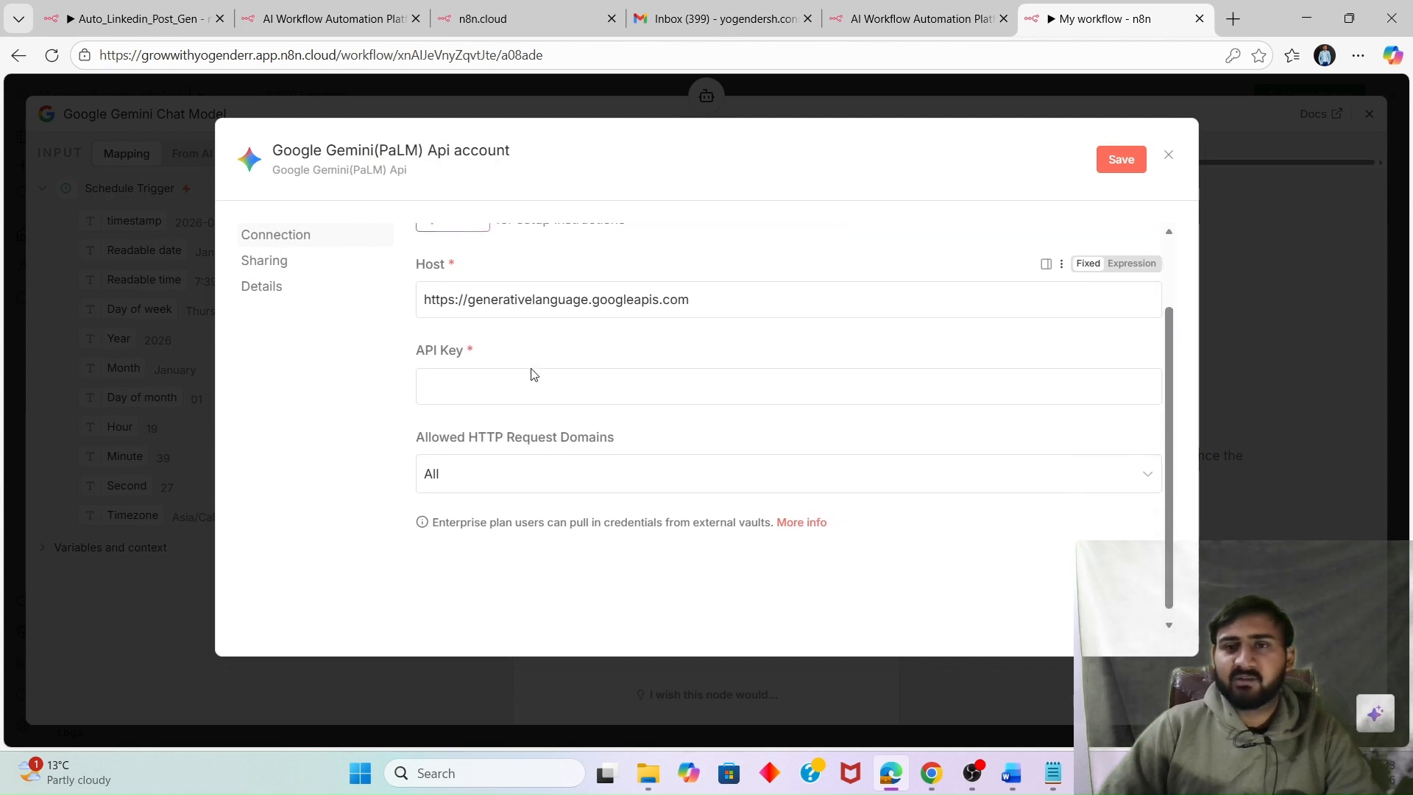
pyautogui.click(491, 375)
pyautogui.click(373, 432)
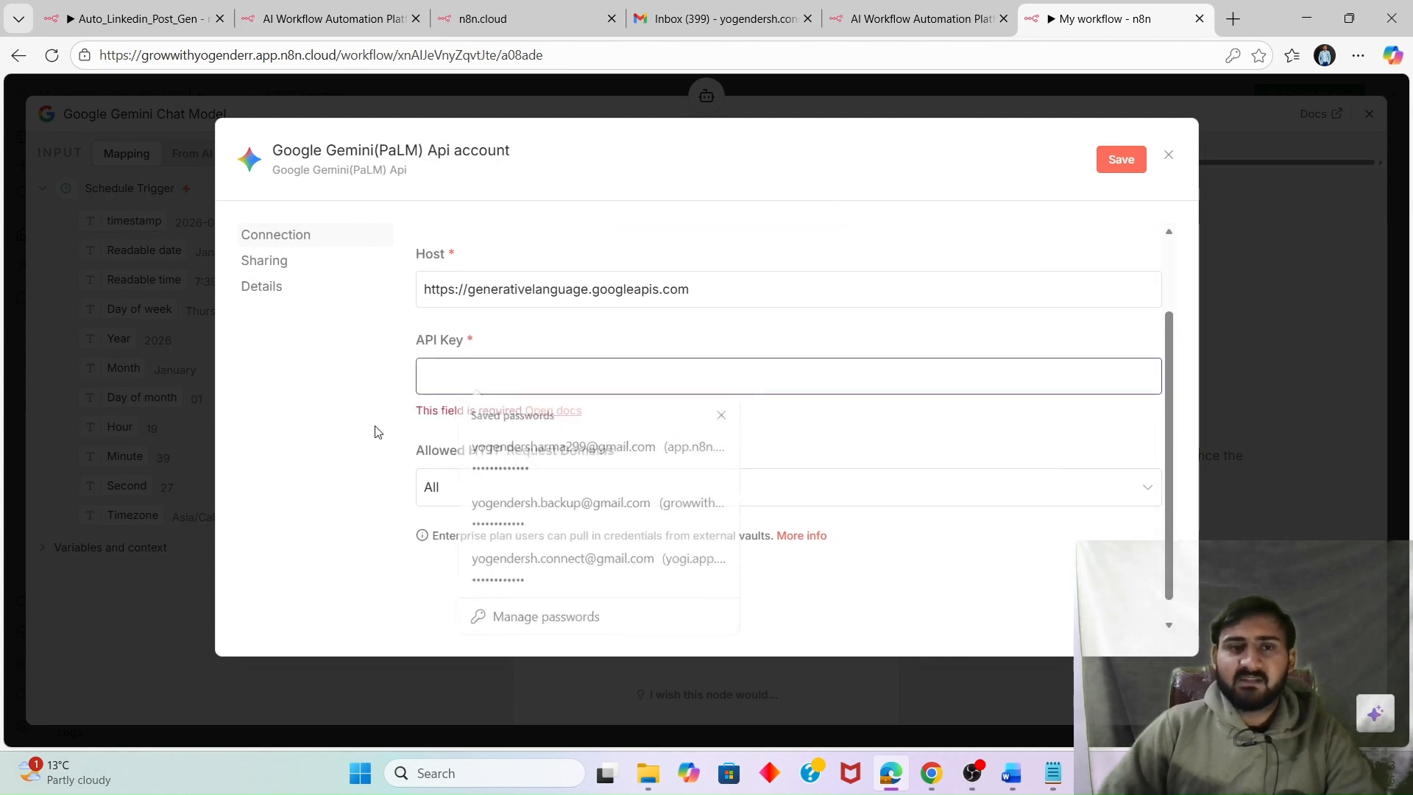
pyautogui.scroll(2, 975, 230)
# Search the web for Google AI Studio in a new browser tab and open its API keys page.
pyautogui.click(1234, 19)
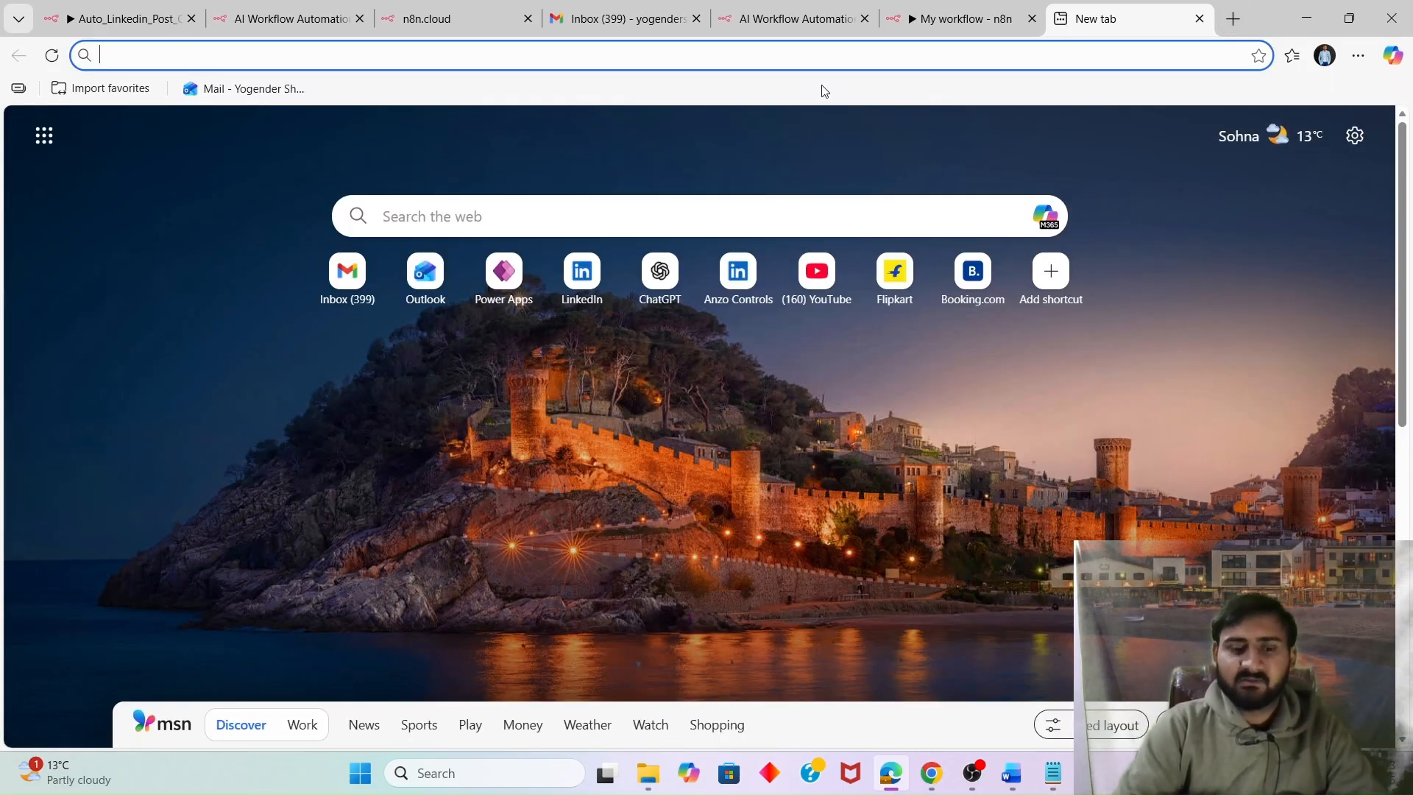
pyautogui.write('gool')
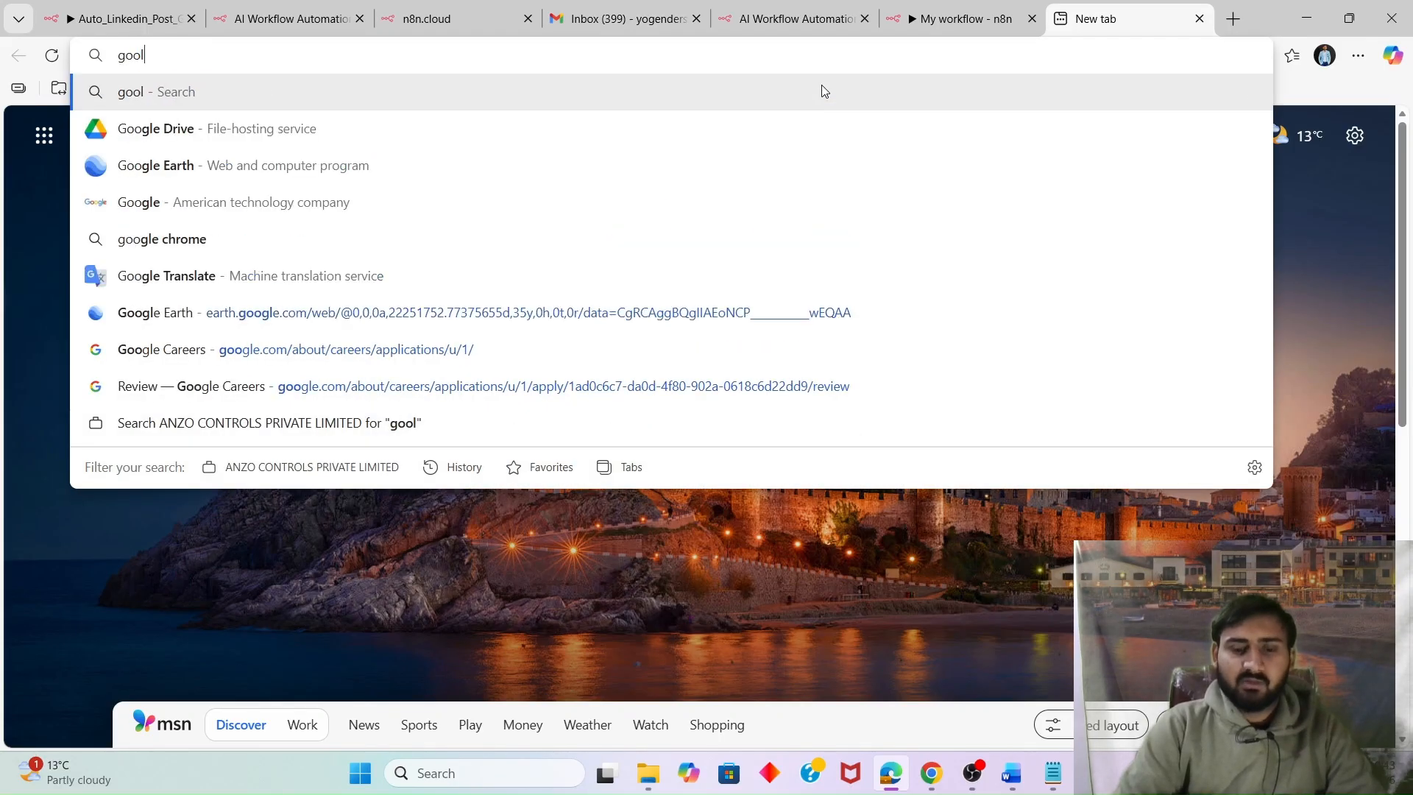
pyautogui.write('e ai stu')
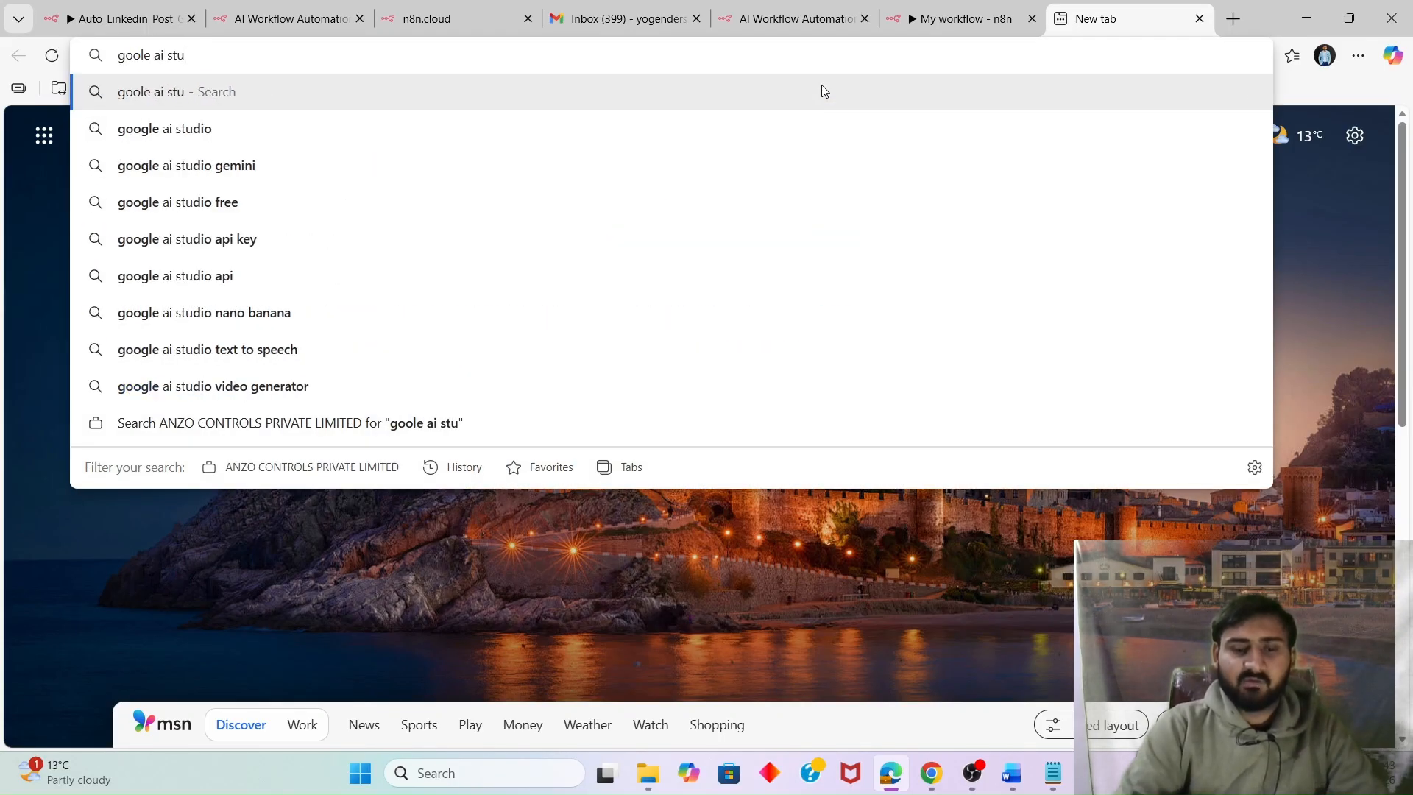
pyautogui.write('dio')
pyautogui.press('Return')
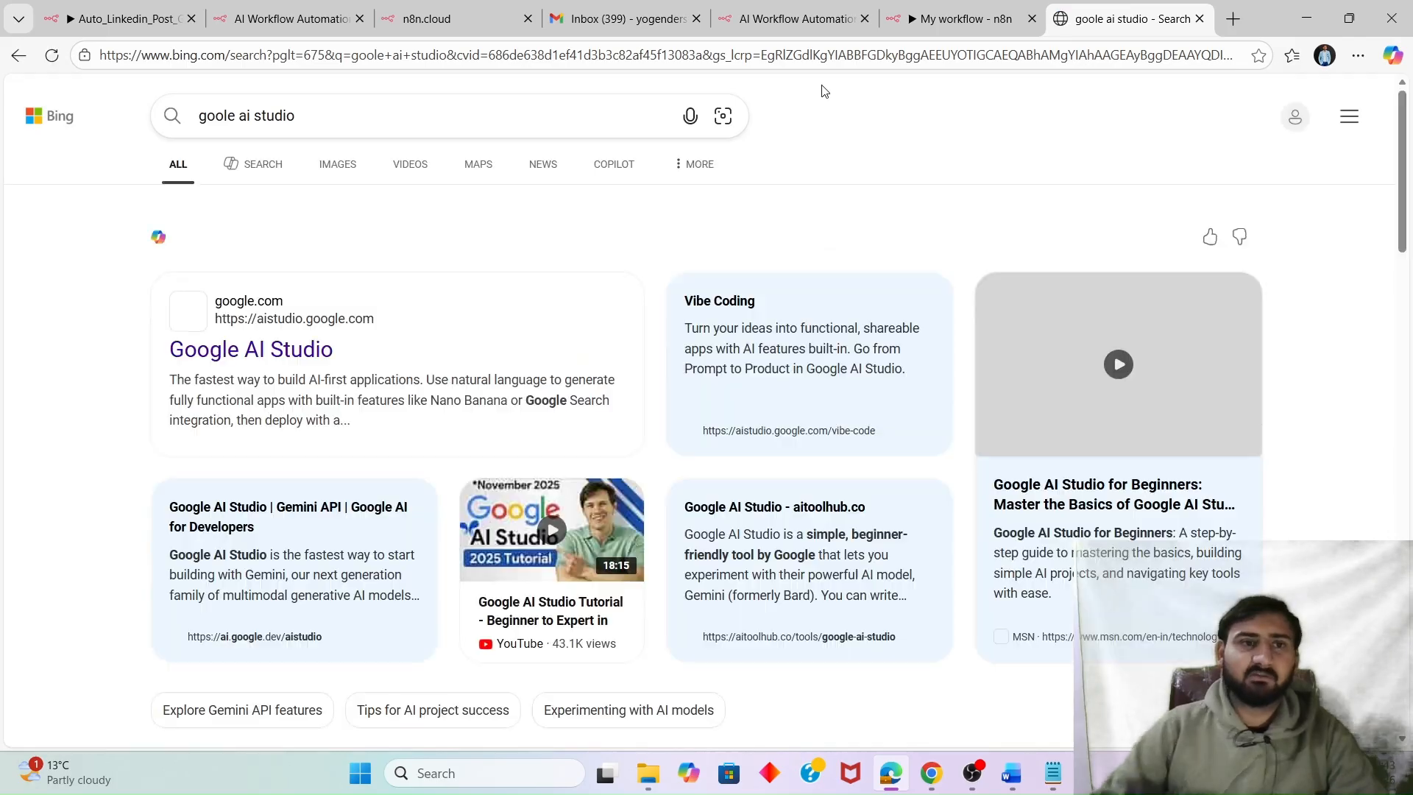
pyautogui.click(263, 368)
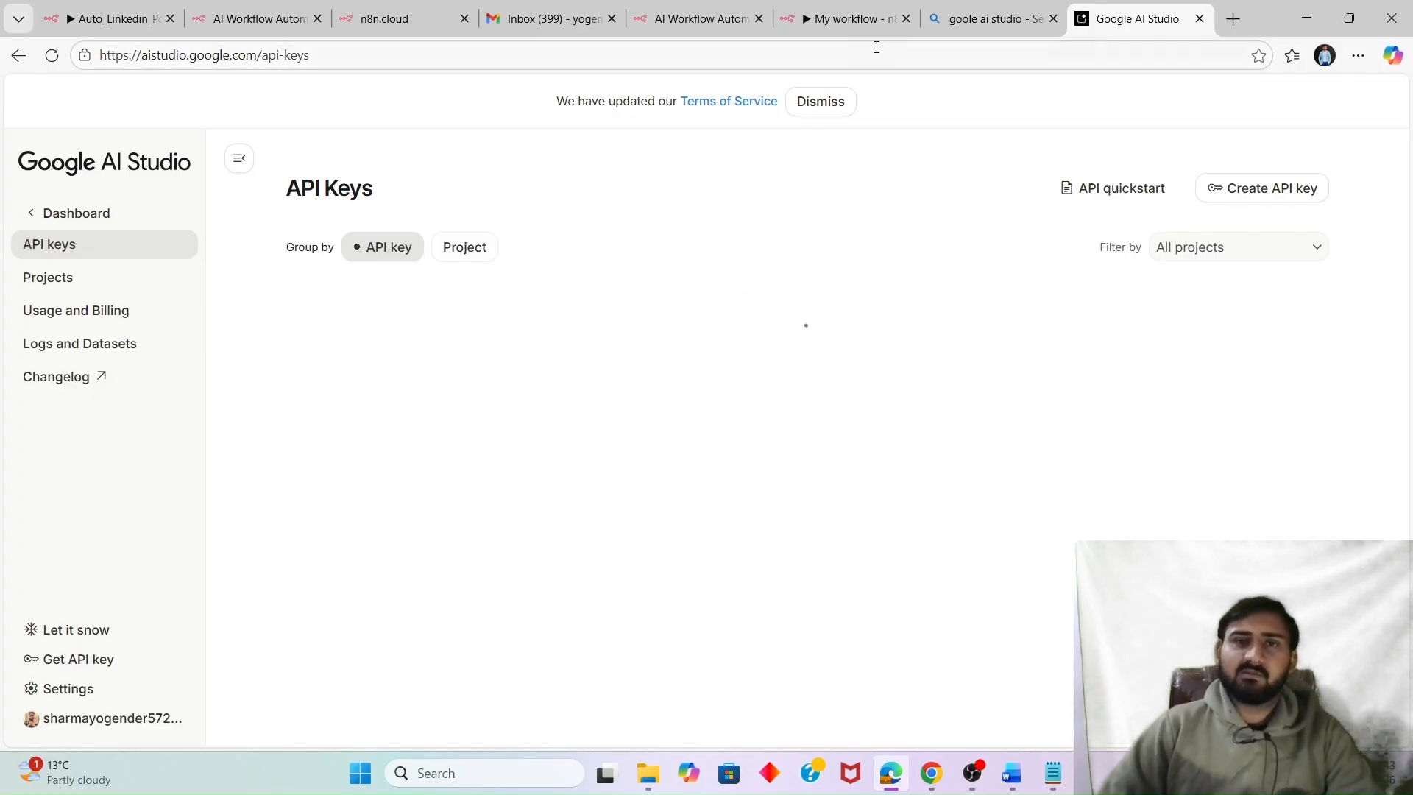
# Discard the empty Gemini credential form in n8n and return to Google AI Studio.
pyautogui.click(846, 19)
pyautogui.click(1169, 156)
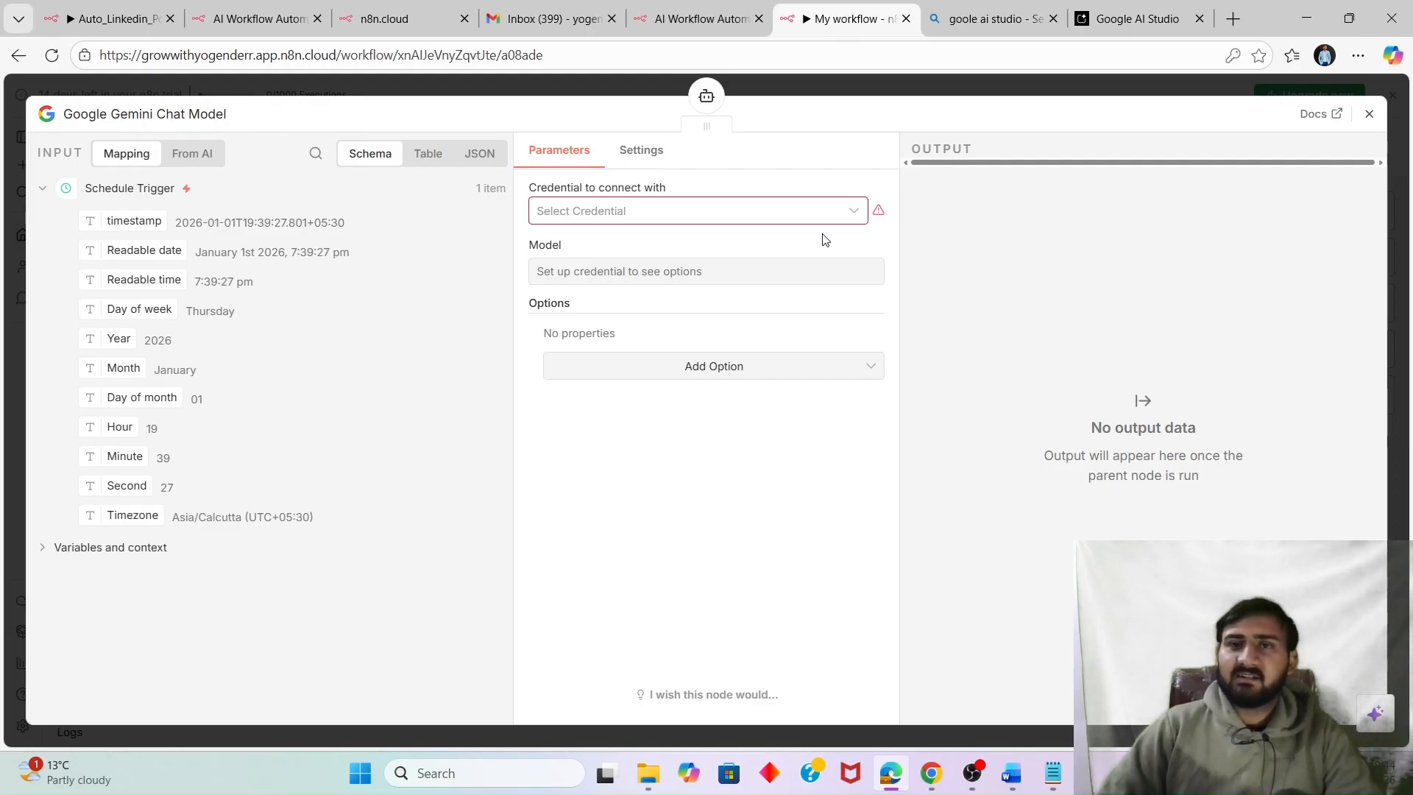
pyautogui.click(1156, 8)
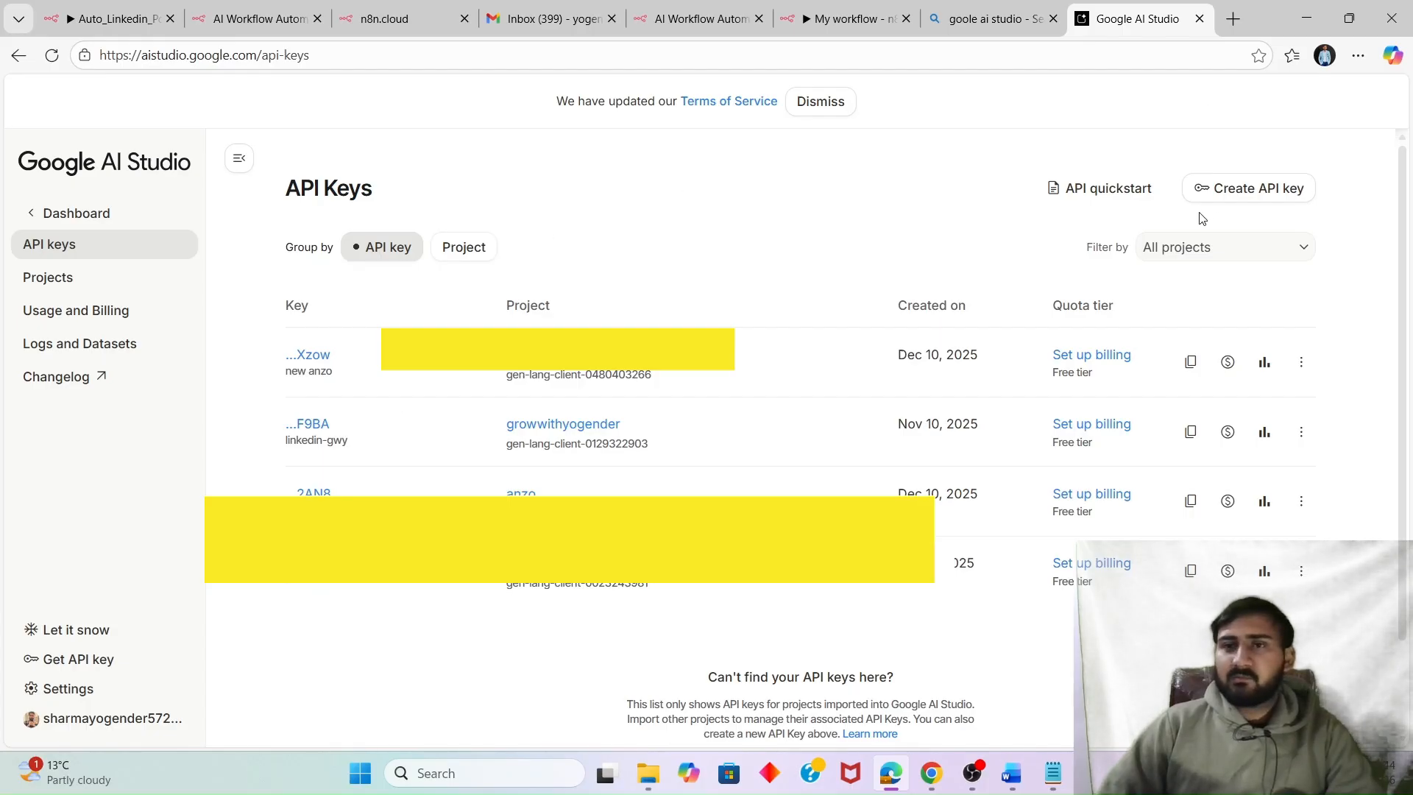
# Create an API key named linkedin in the project that already holds the linkedin-gwy key, and copy the new key.
pyautogui.click(1256, 189)
pyautogui.click(626, 369)
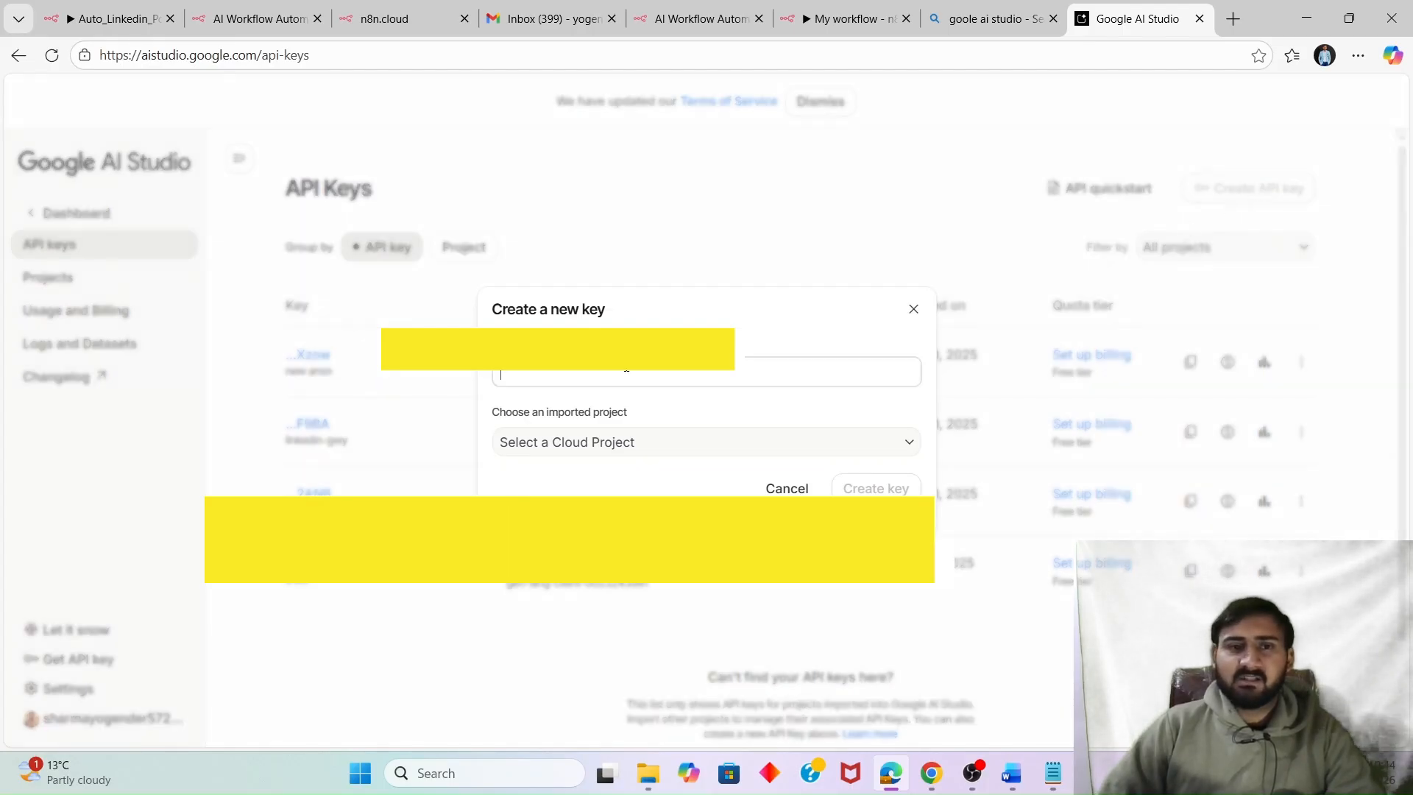
pyautogui.write('link')
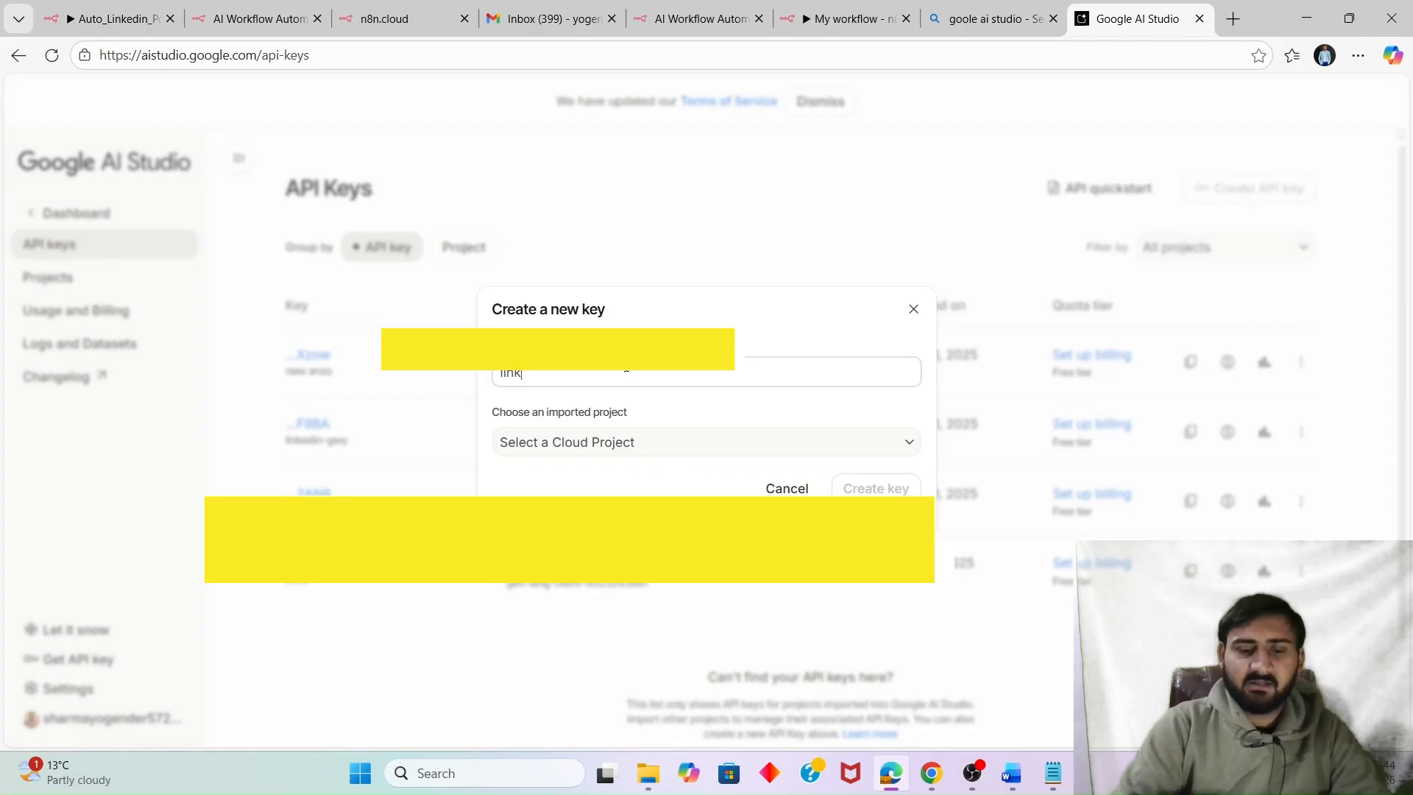
pyautogui.write('edin')
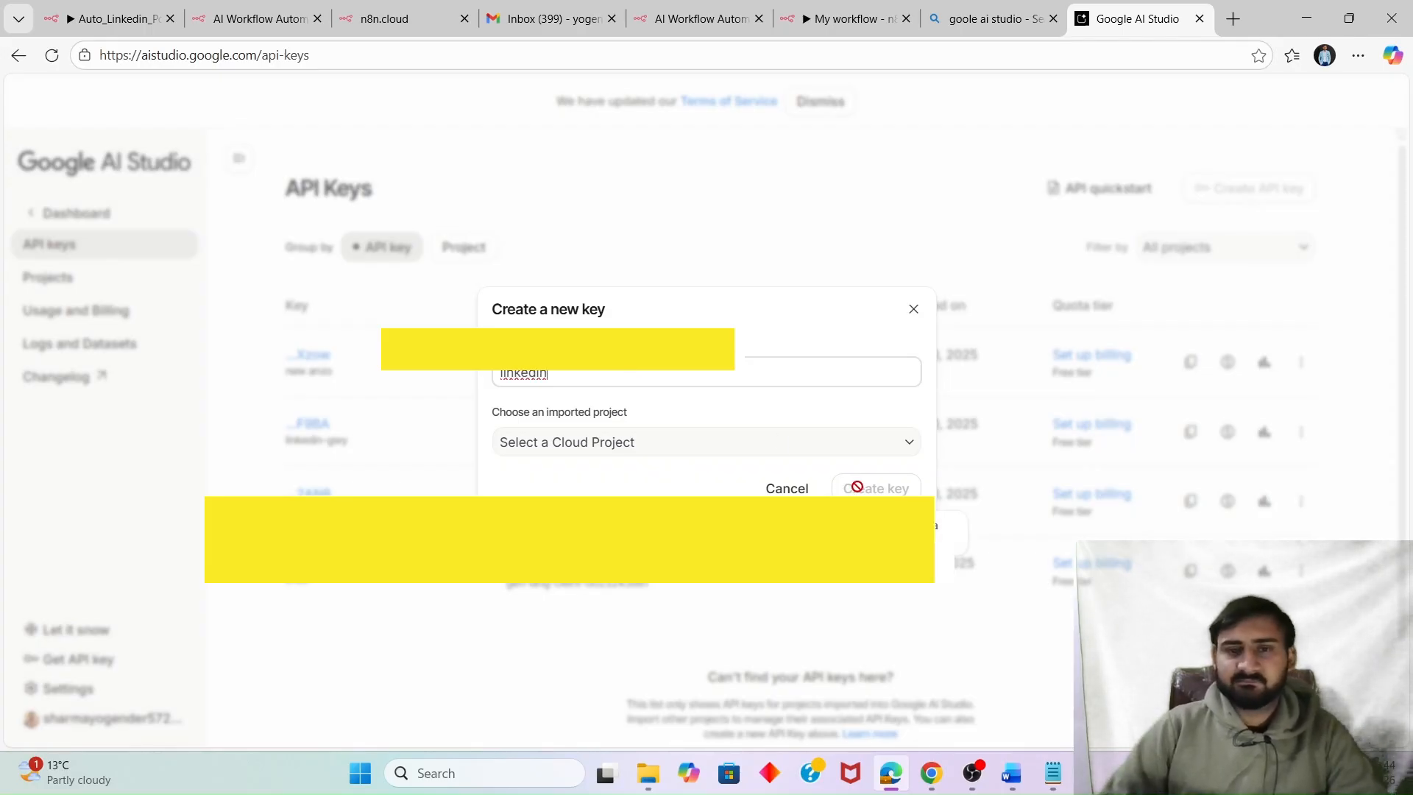
pyautogui.click(719, 453)
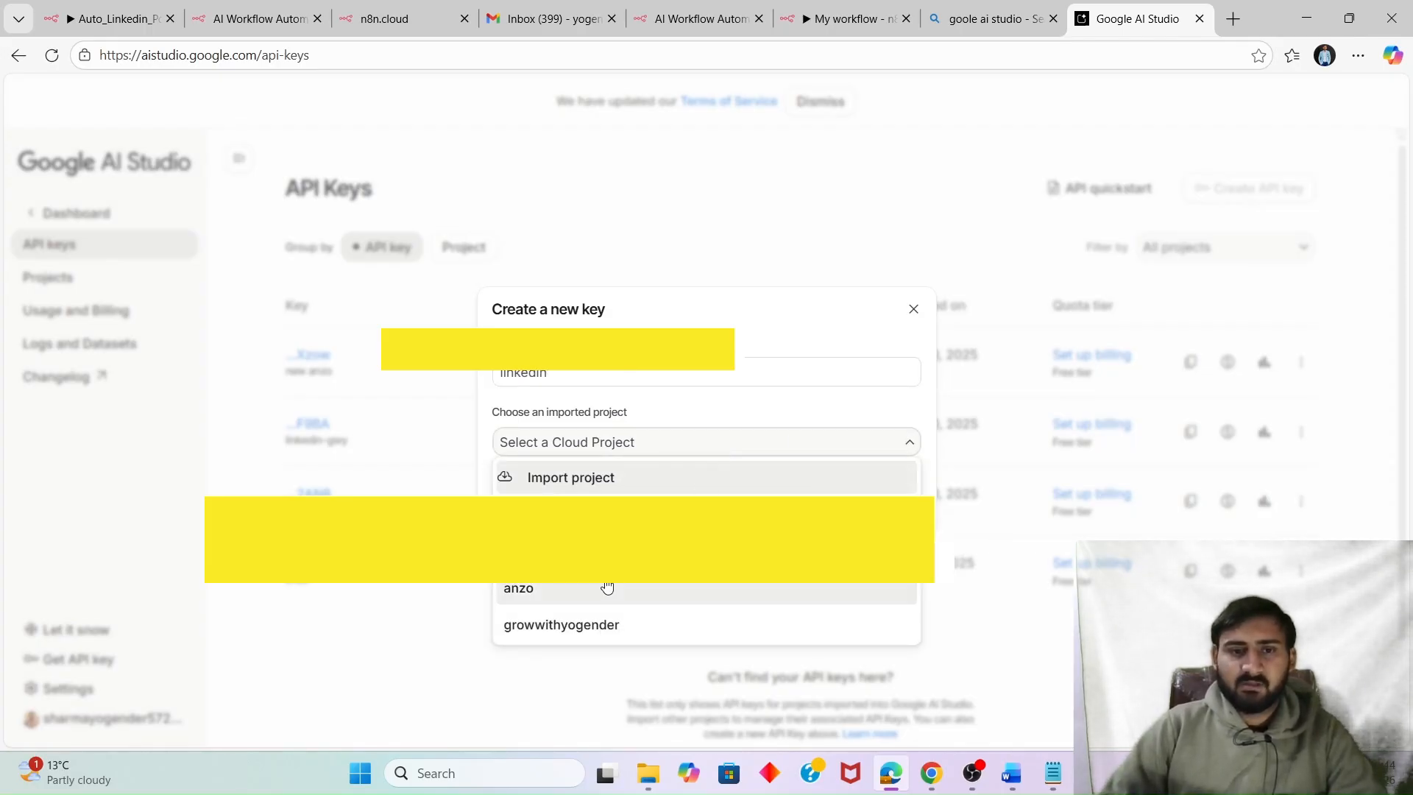
pyautogui.click(623, 622)
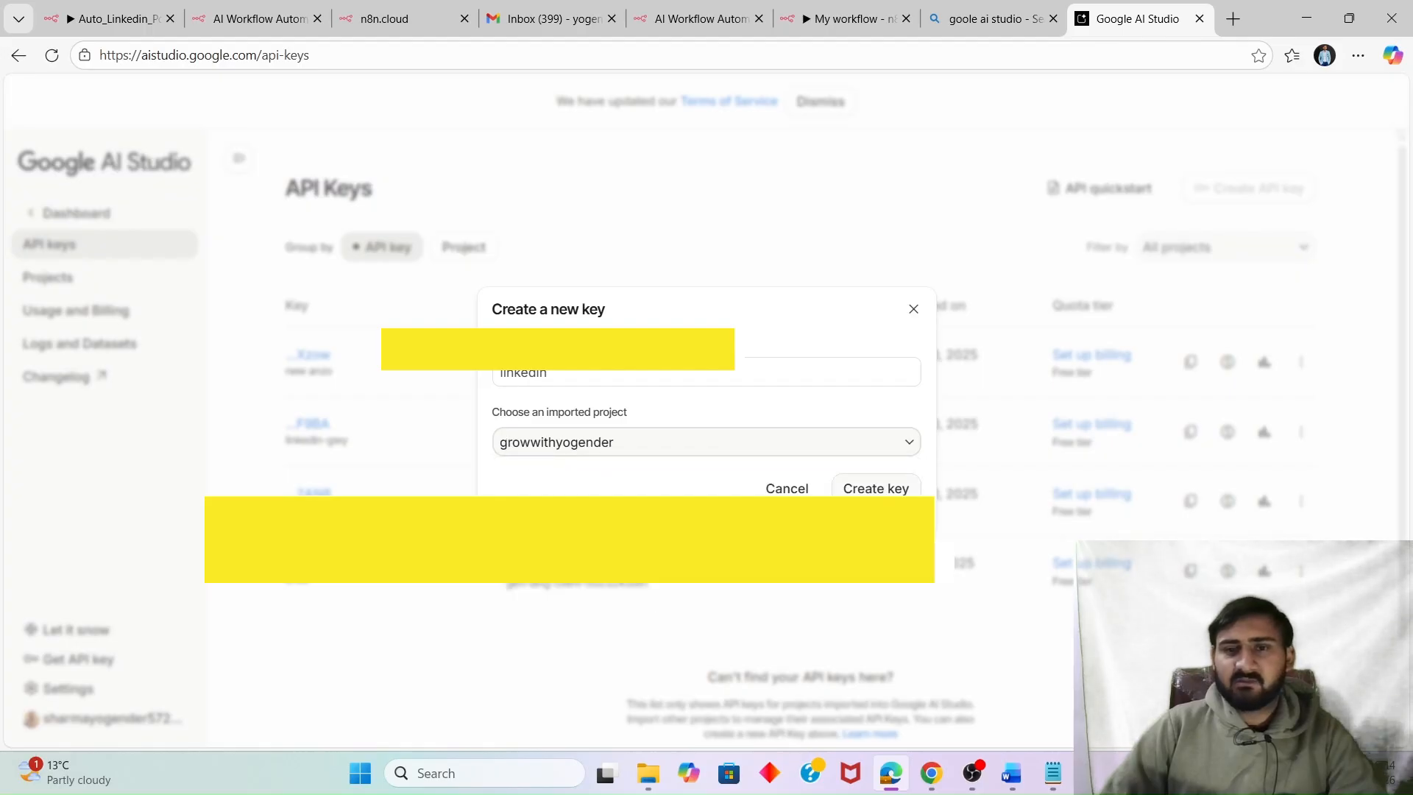
pyautogui.click(883, 489)
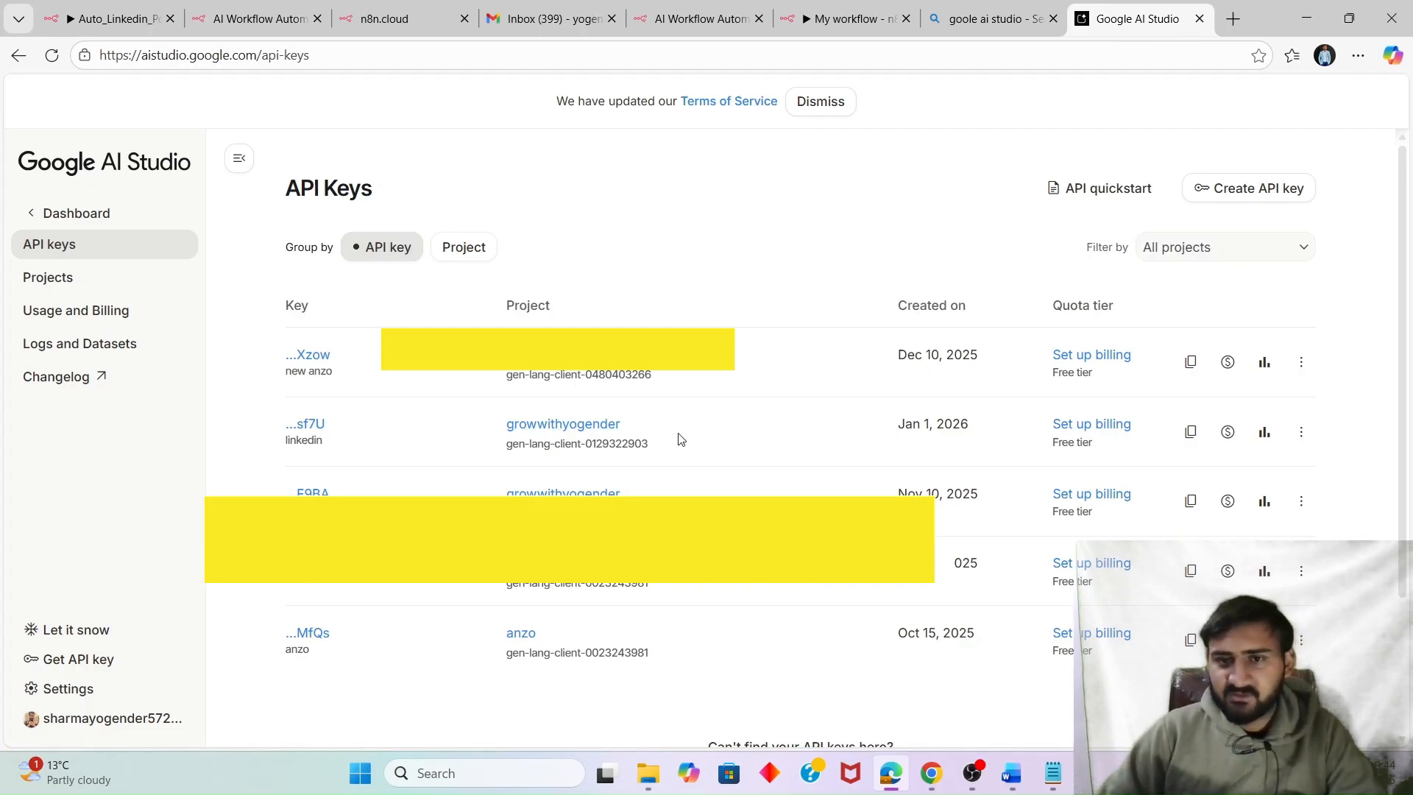
pyautogui.click(1191, 433)
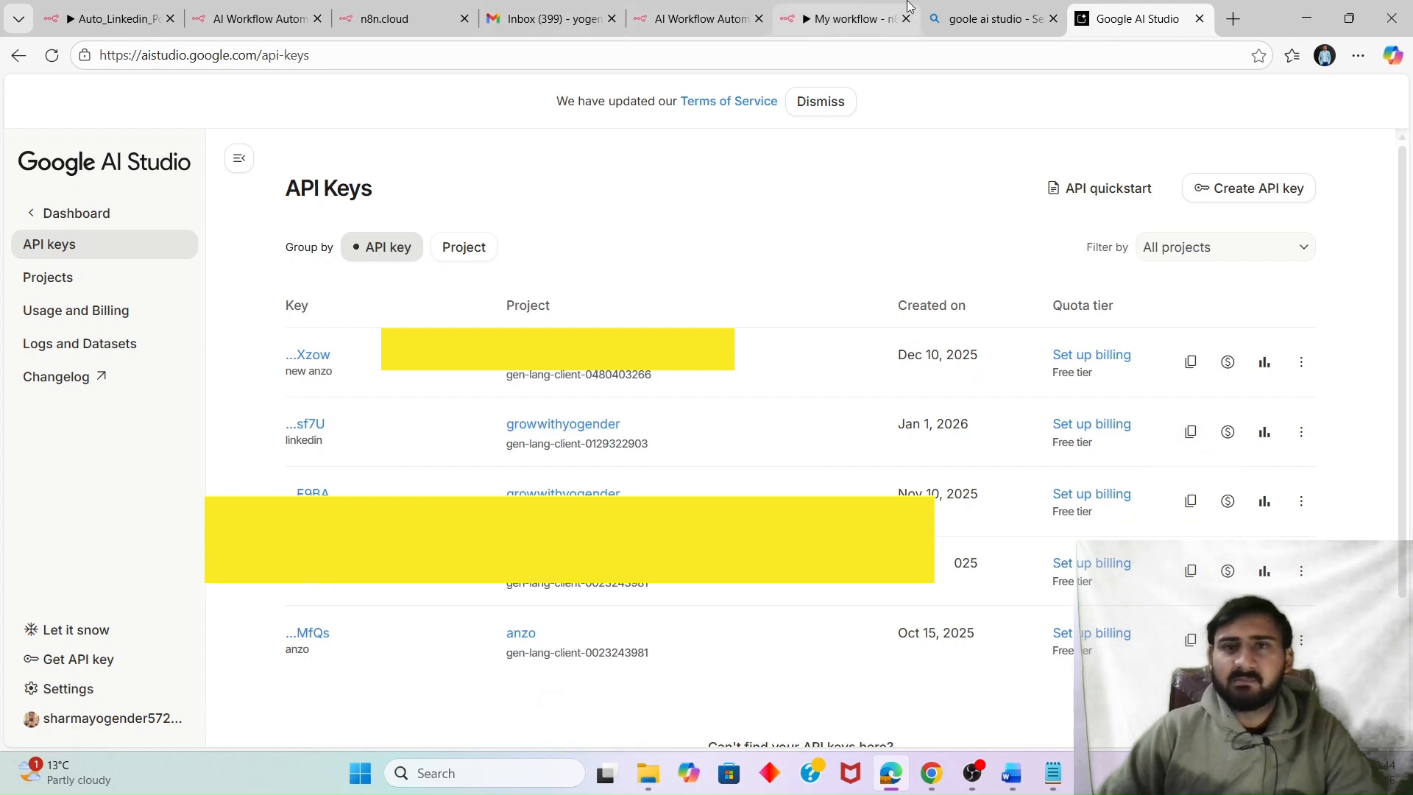
# Back in n8n, create a new Gemini credential for the chat model and paste the copied API key into its API key field.
pyautogui.click(853, 18)
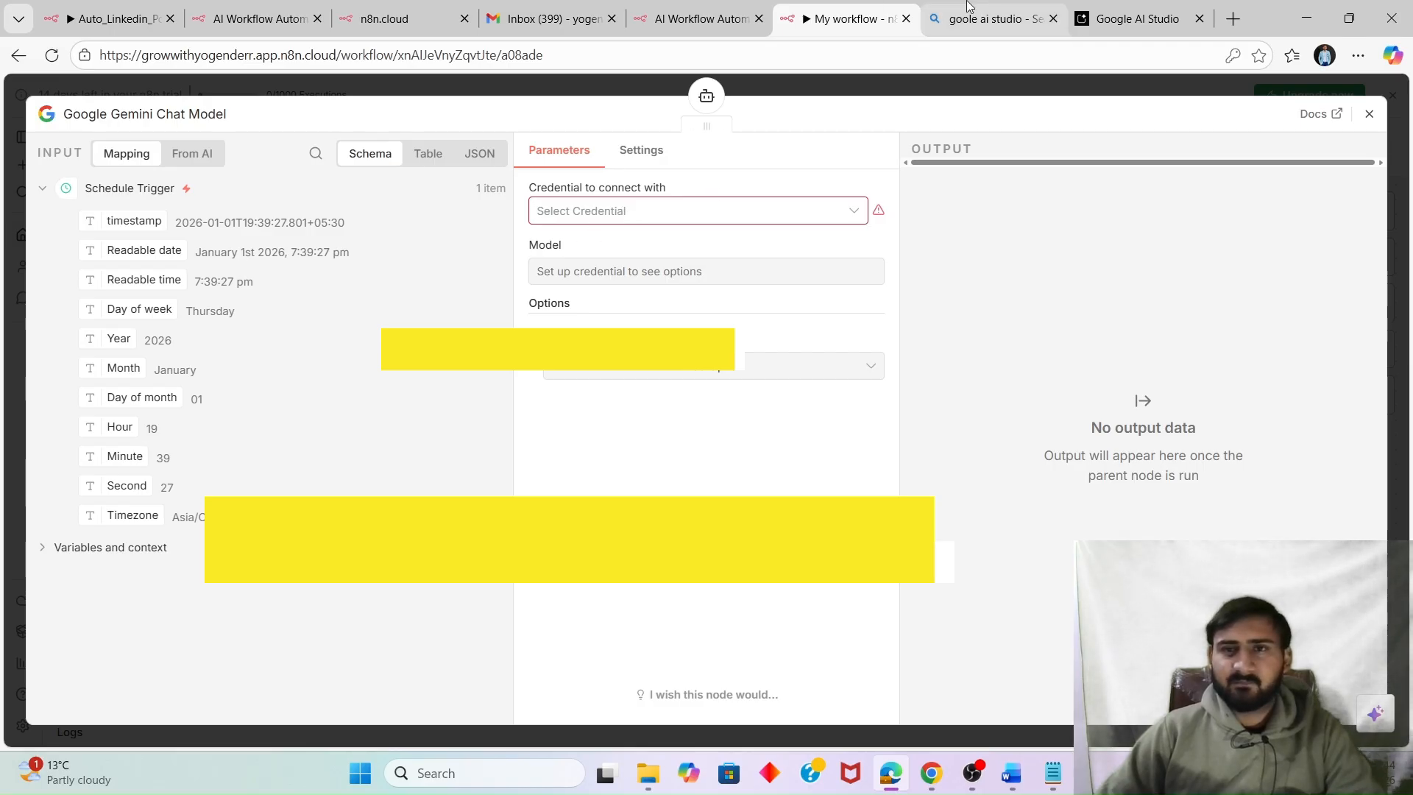
pyautogui.click(929, 7)
pyautogui.click(670, 7)
pyautogui.click(871, 6)
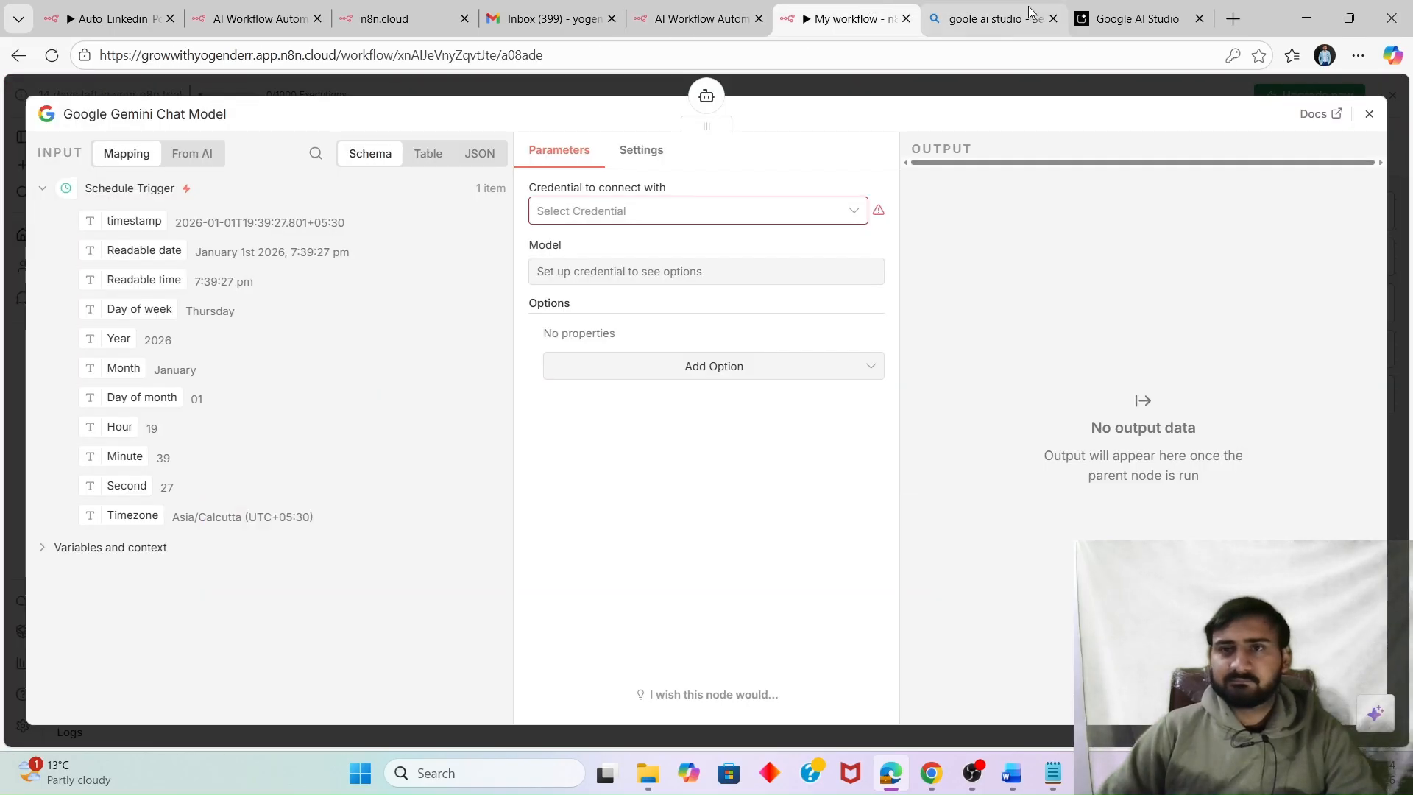
pyautogui.click(787, 220)
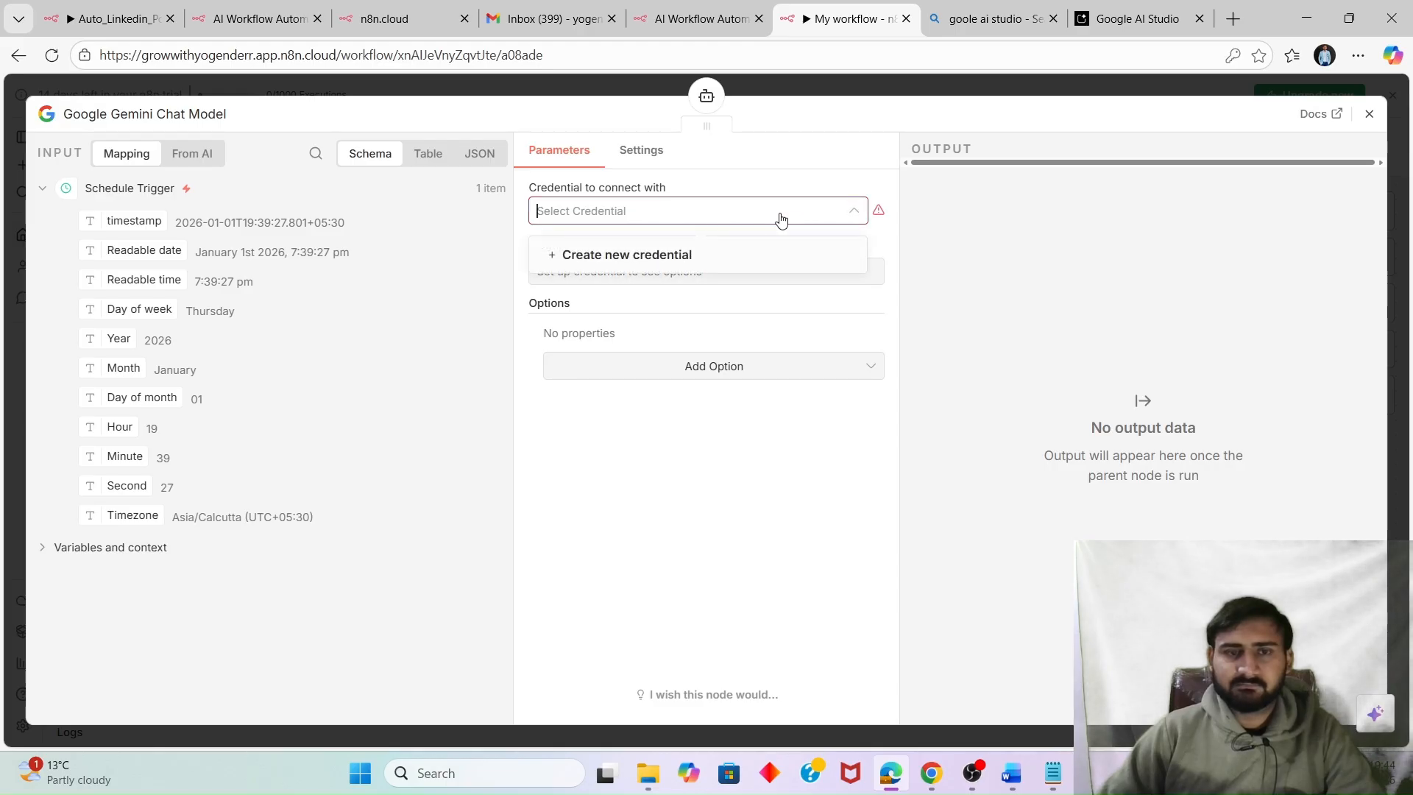
pyautogui.click(712, 253)
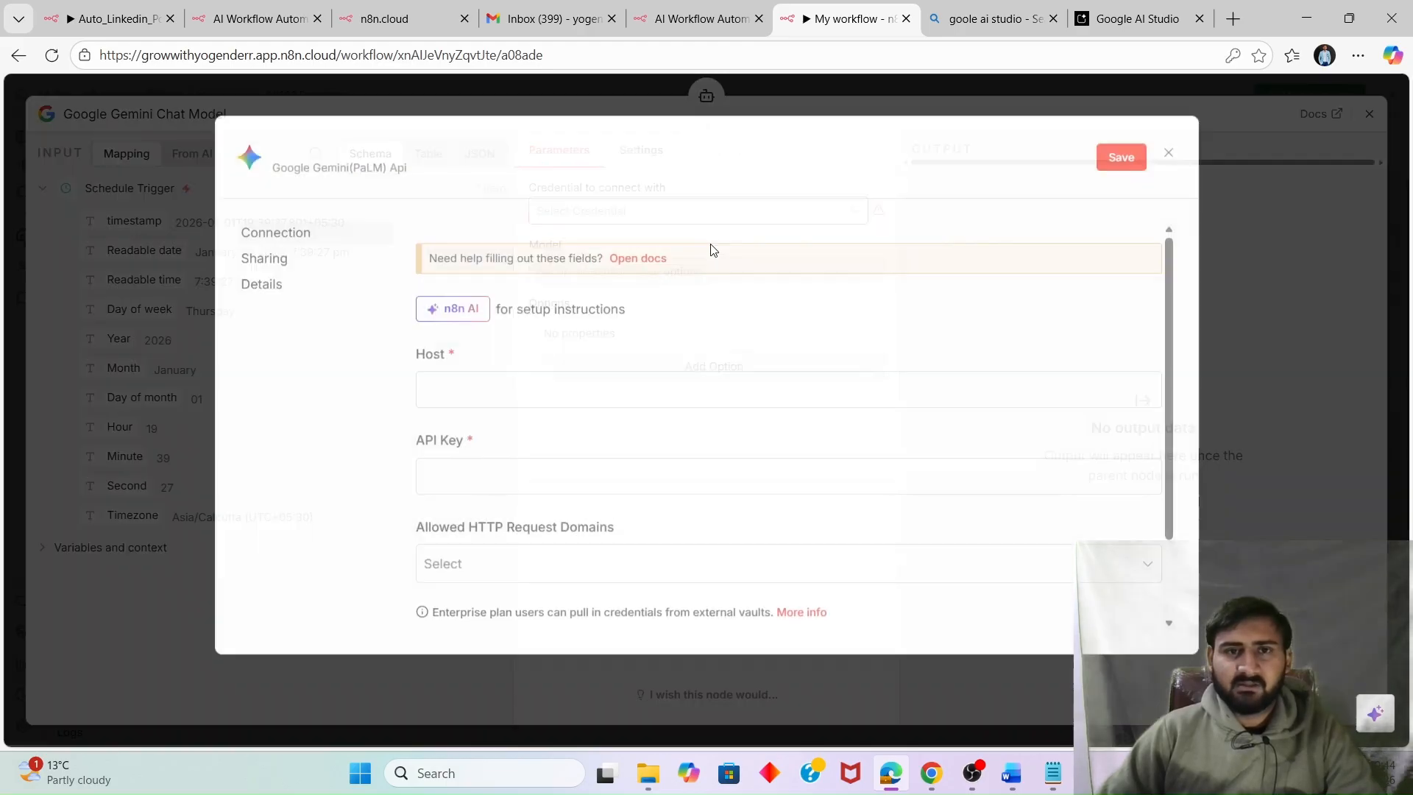
pyautogui.click(498, 478)
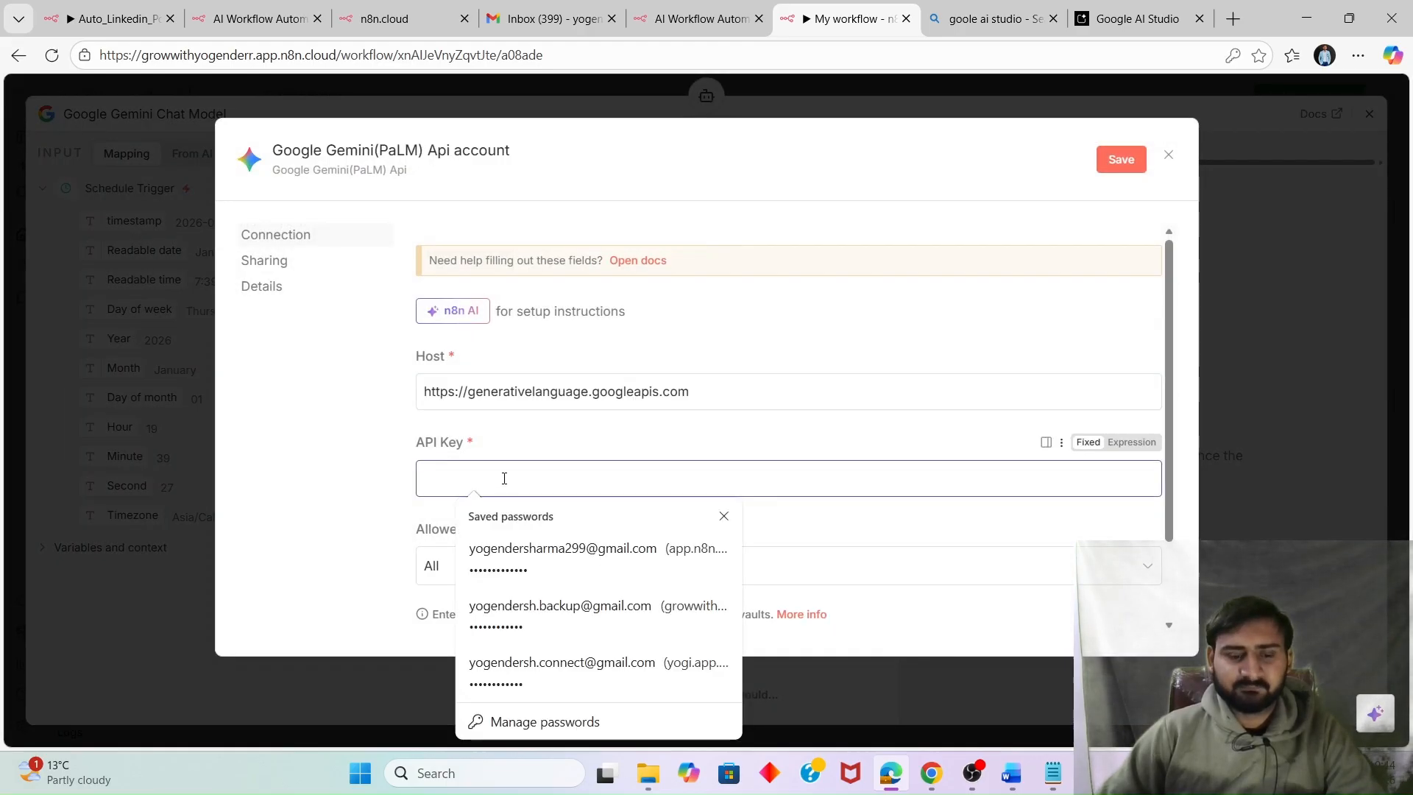
pyautogui.hotkey('ctrl', 'v')
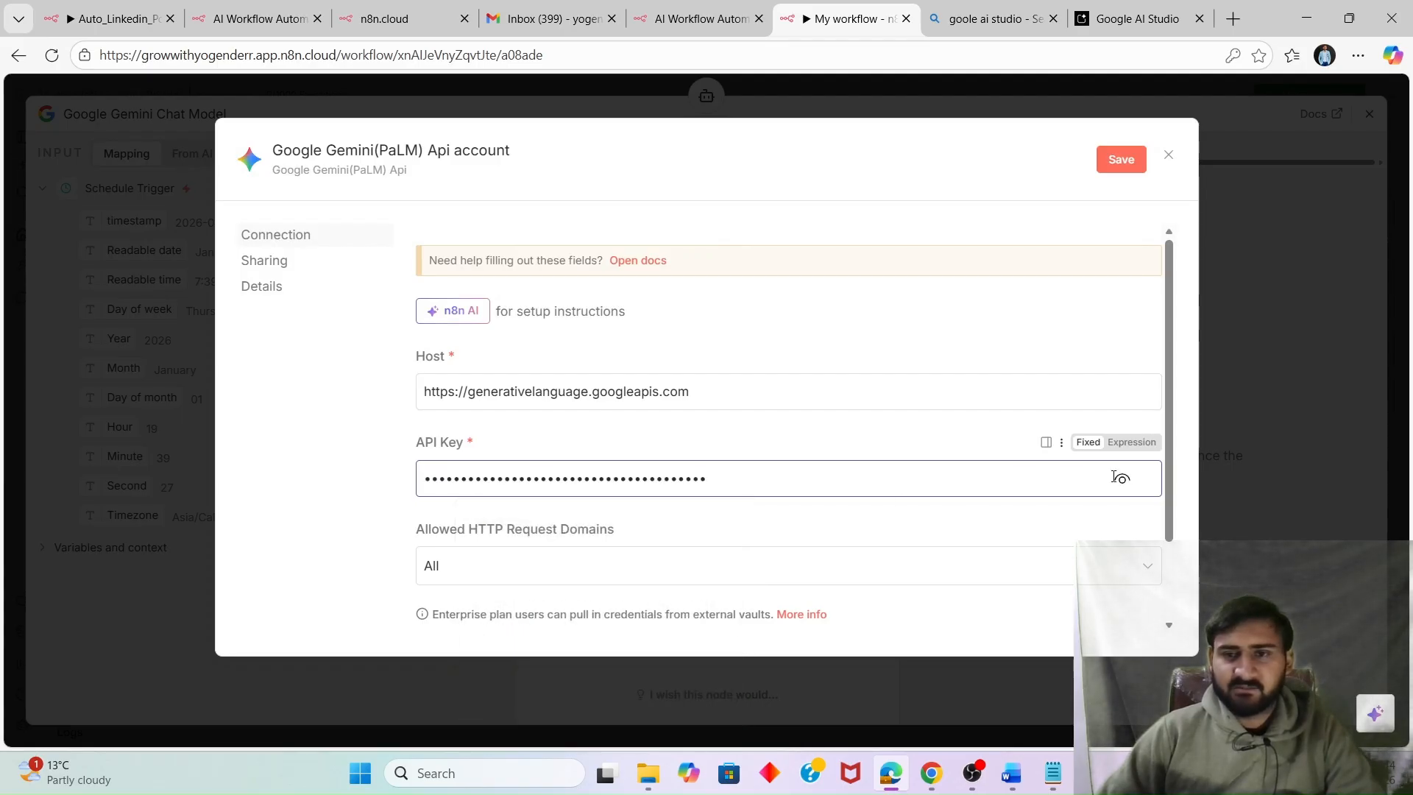
pyautogui.click(1123, 478)
pyautogui.click(1123, 478)
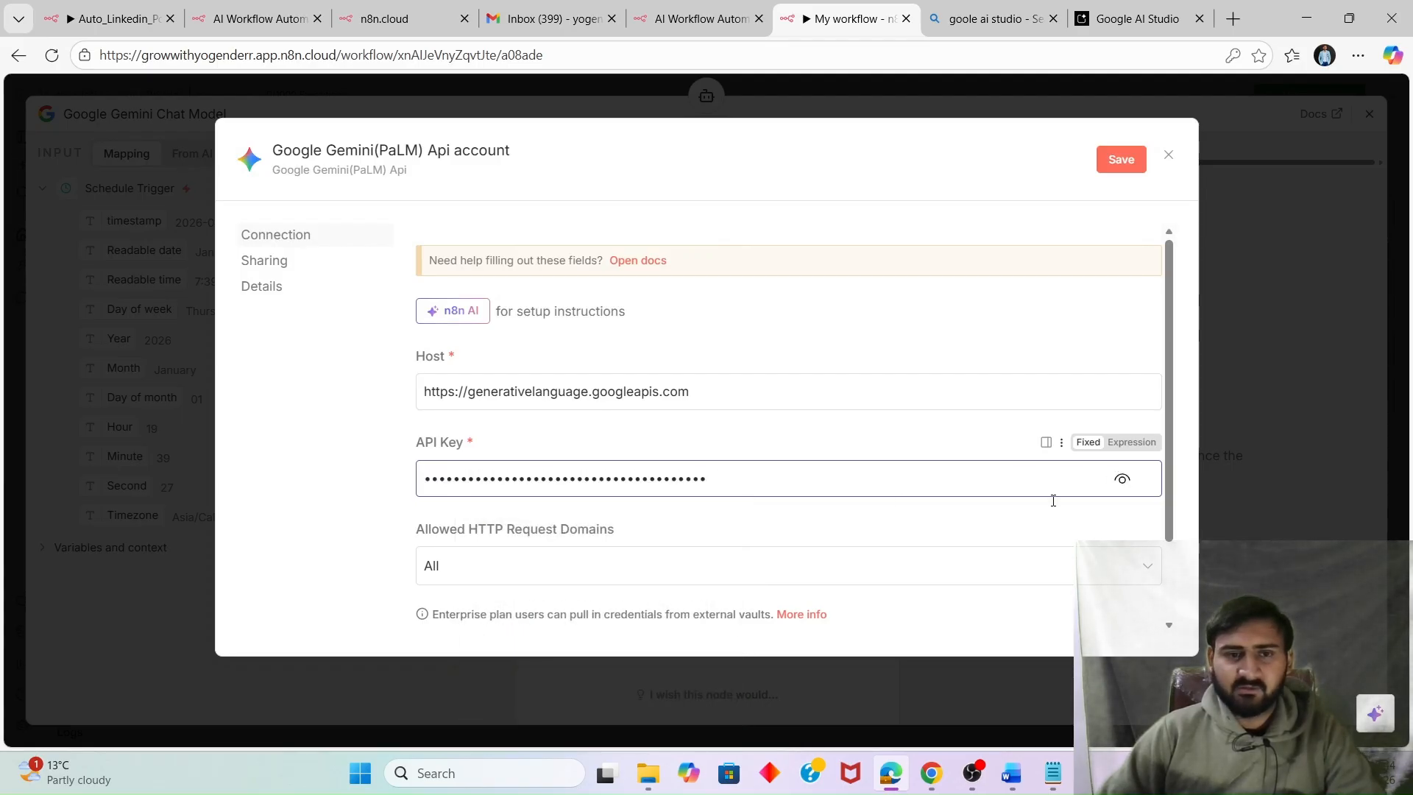
# Check the credential's host address and allowed HTTP request domains setting.
pyautogui.click(593, 571)
pyautogui.click(601, 403)
pyautogui.tripleClick(612, 395)
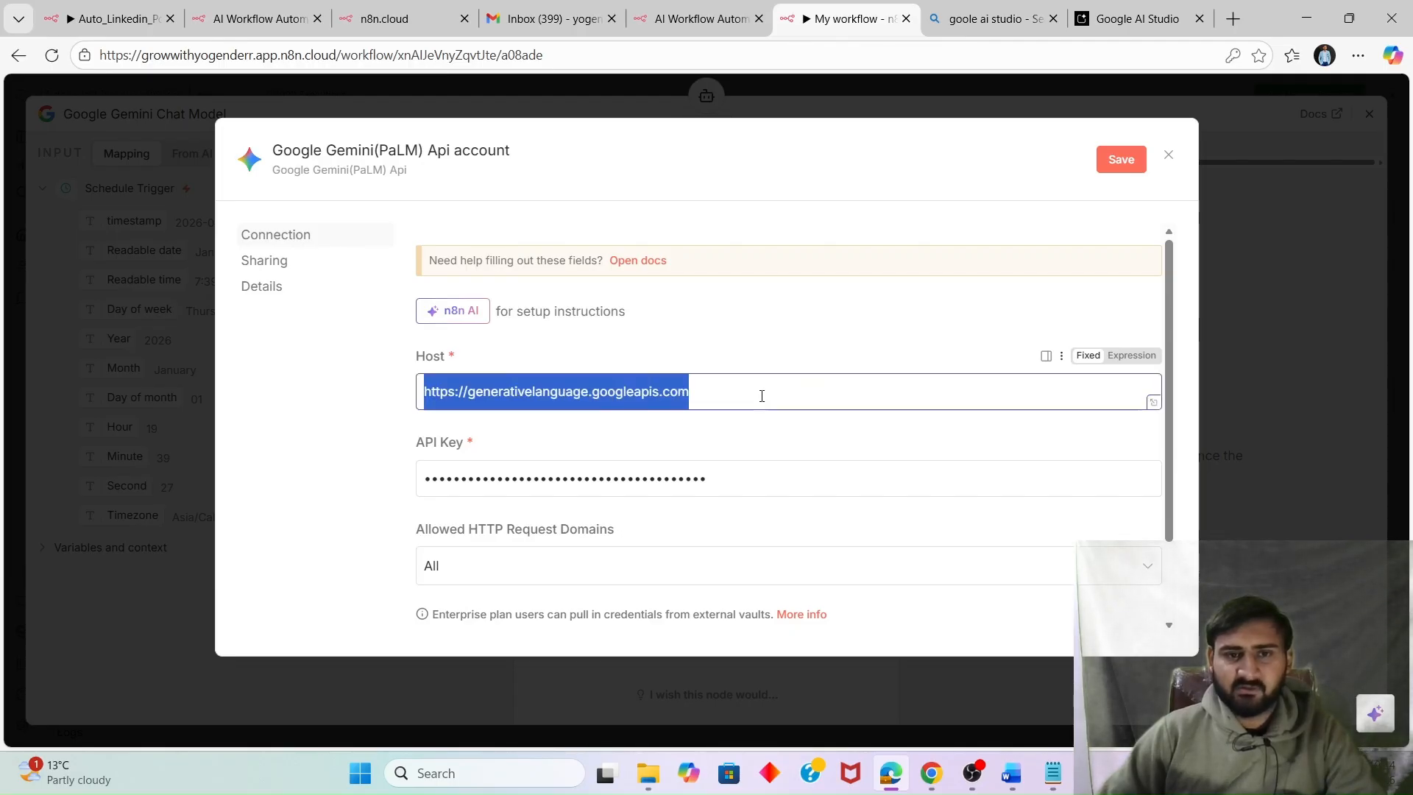
pyautogui.click(740, 444)
pyautogui.scroll(-1, 739, 444)
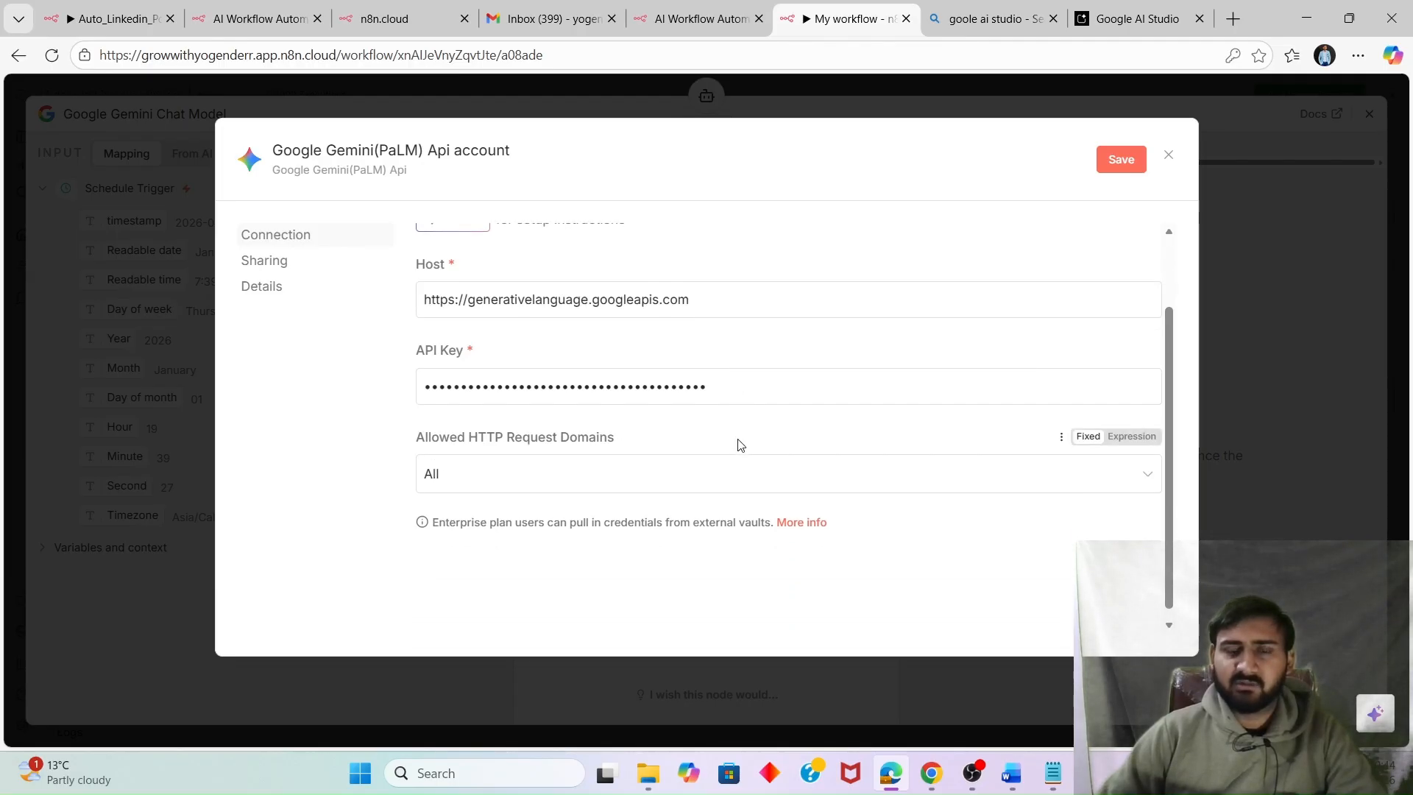
pyautogui.scroll(1, 740, 445)
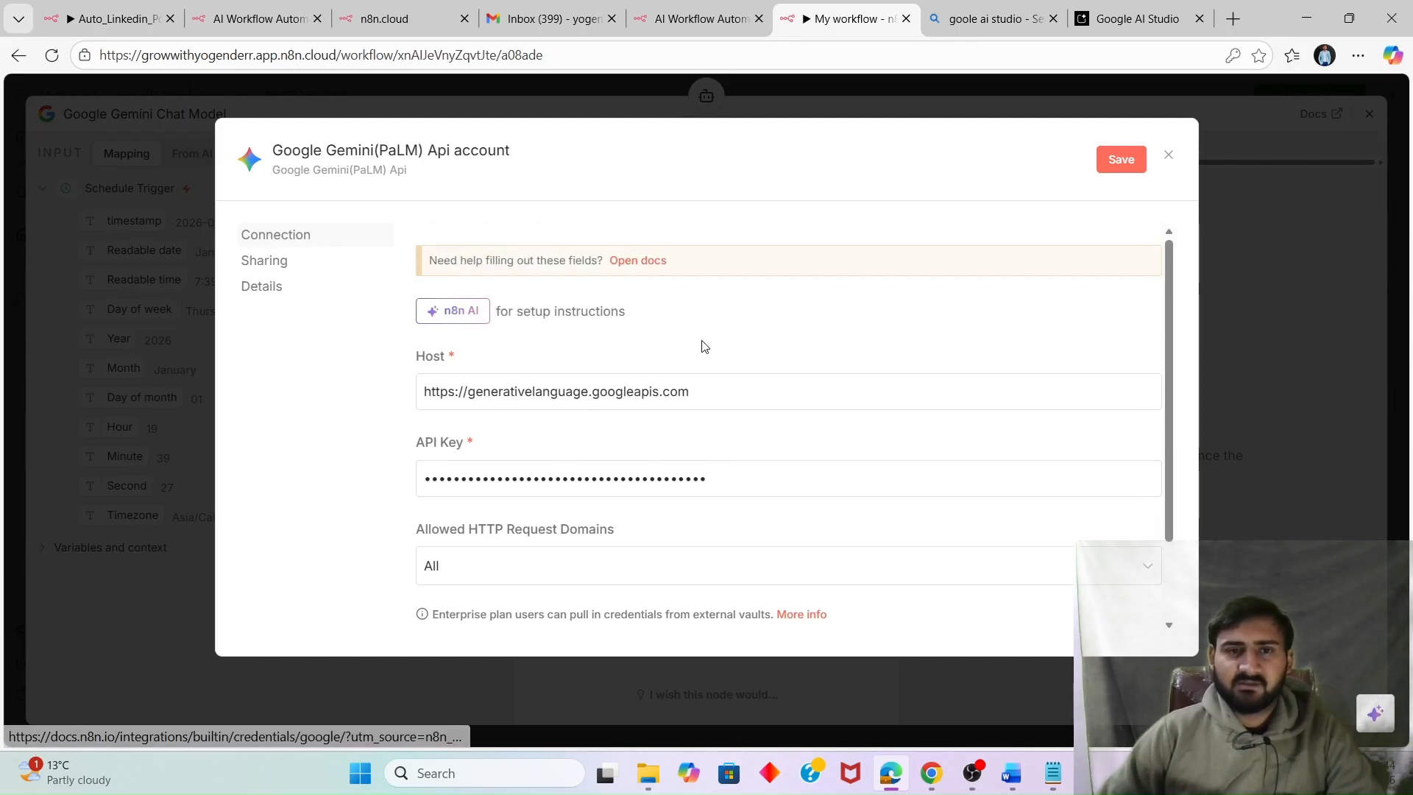
# Save the Gemini credential, close its form, and dismiss the browser's offer to store the key as a password.
pyautogui.scroll(-1, 741, 339)
pyautogui.click(1120, 160)
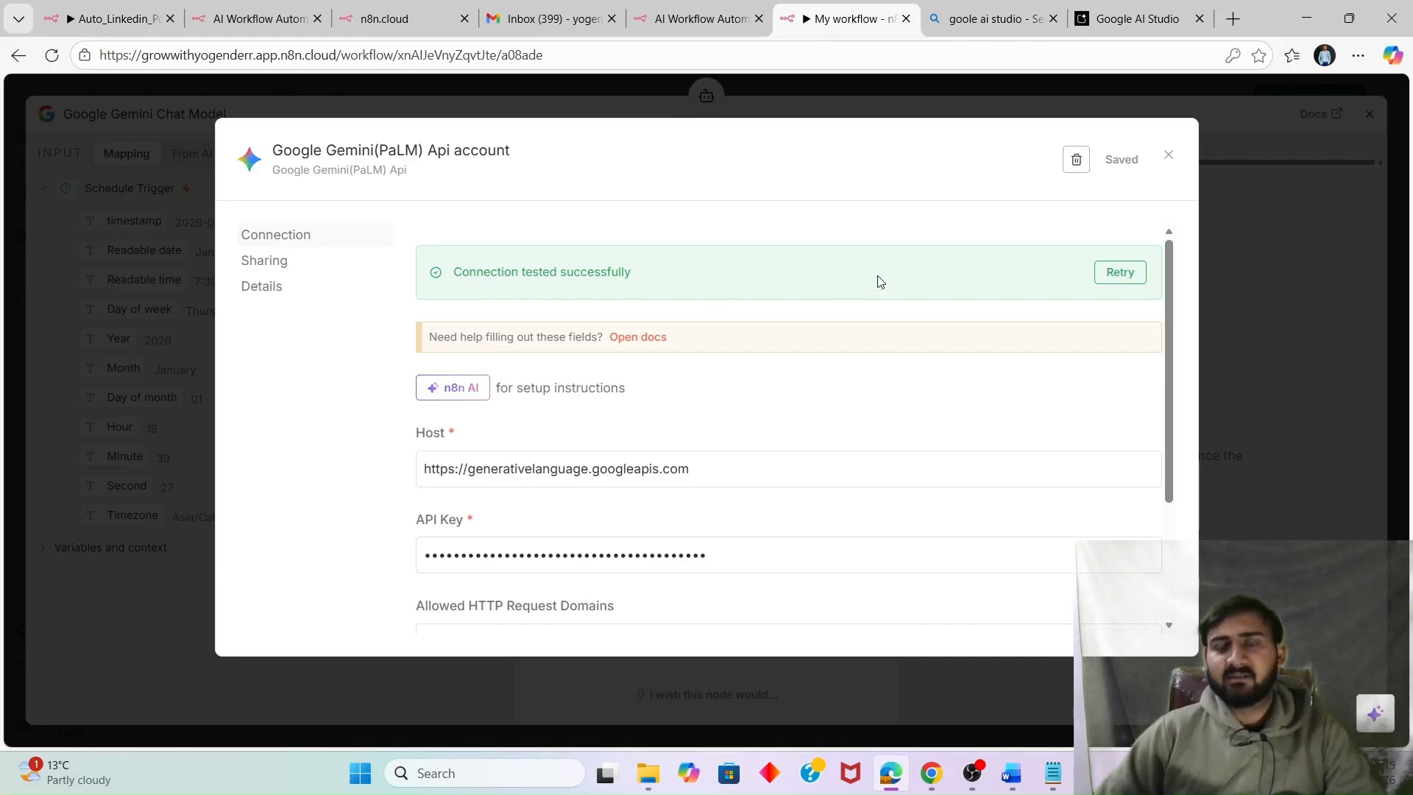
pyautogui.click(1168, 157)
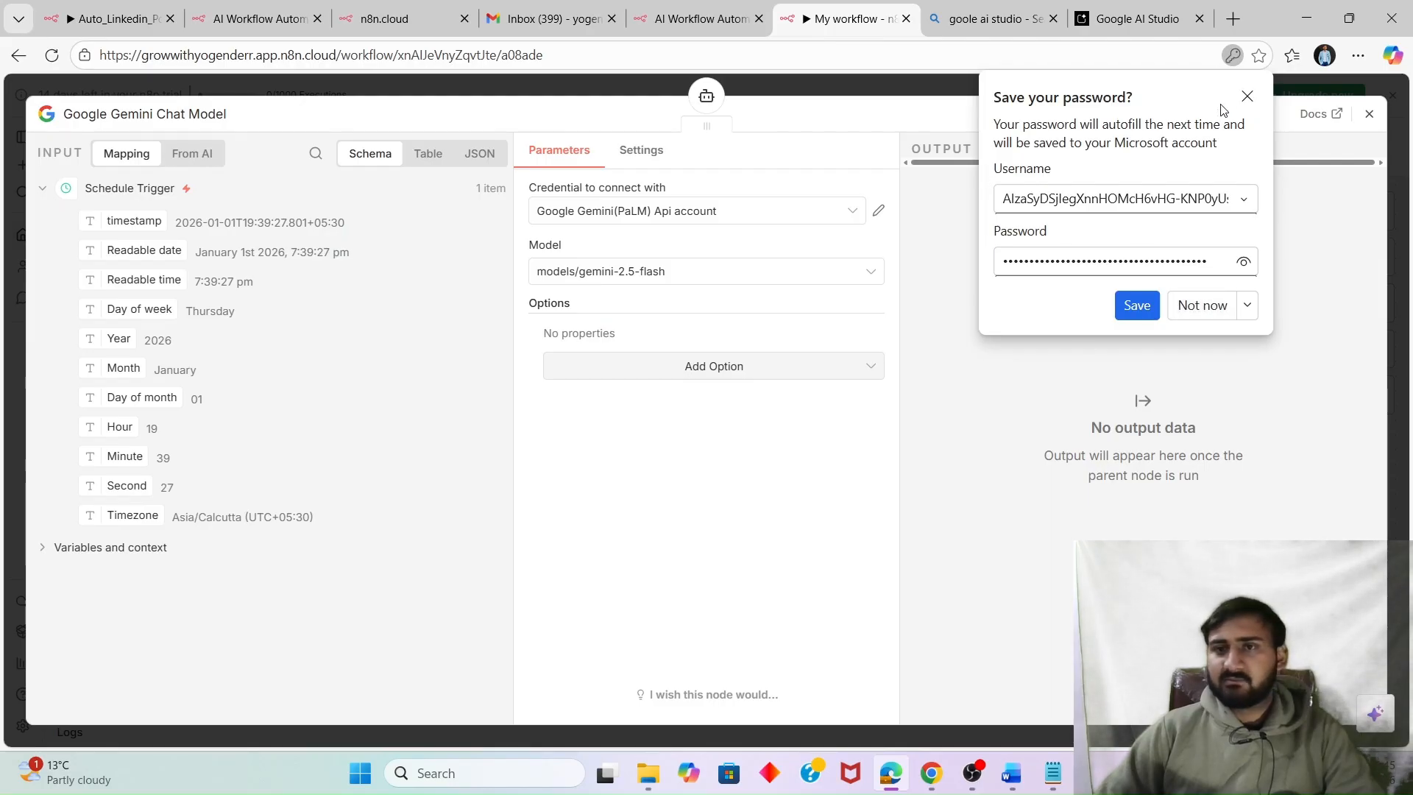
pyautogui.click(1247, 97)
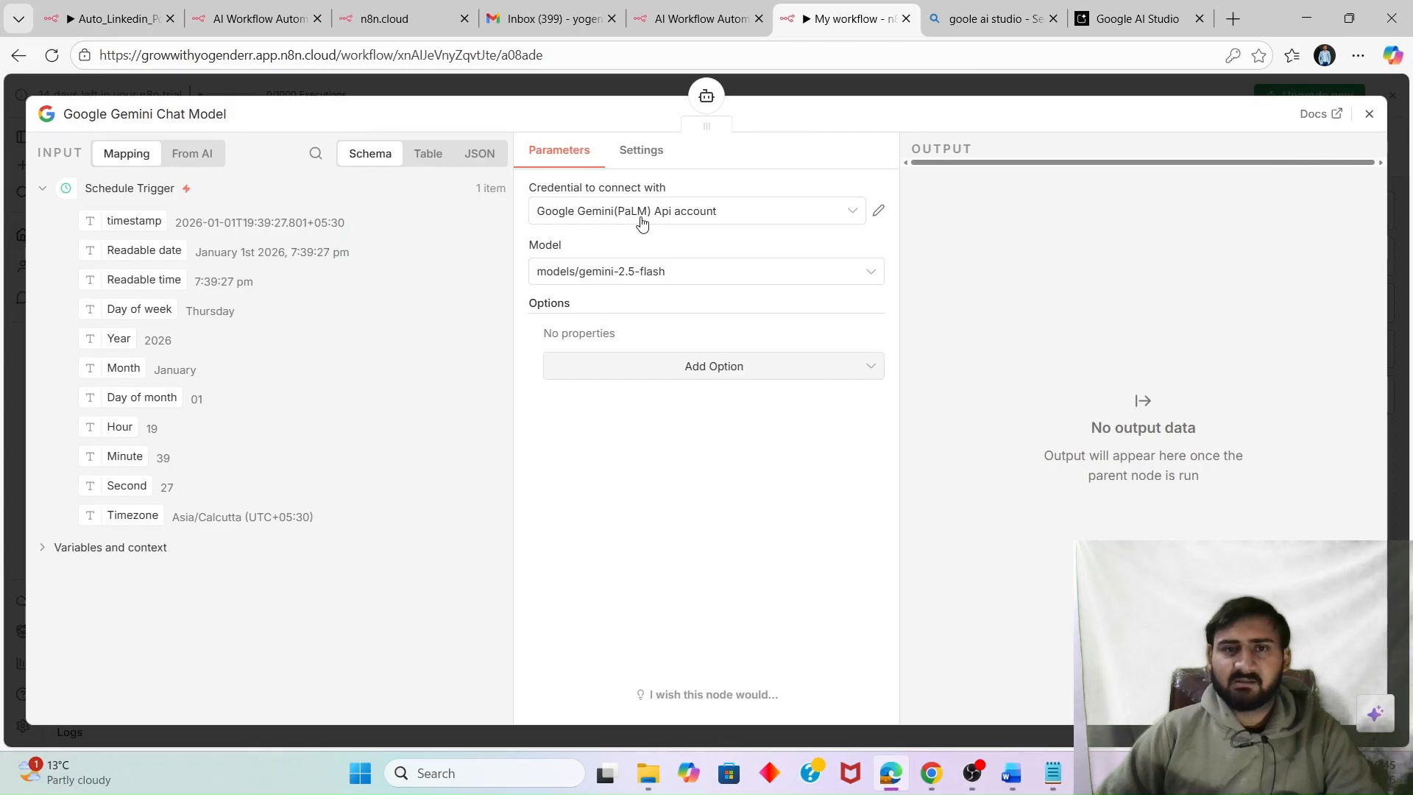
# Check which credential is selected for the Google Gemini Chat Model, and return to the canvas.
pyautogui.click(810, 216)
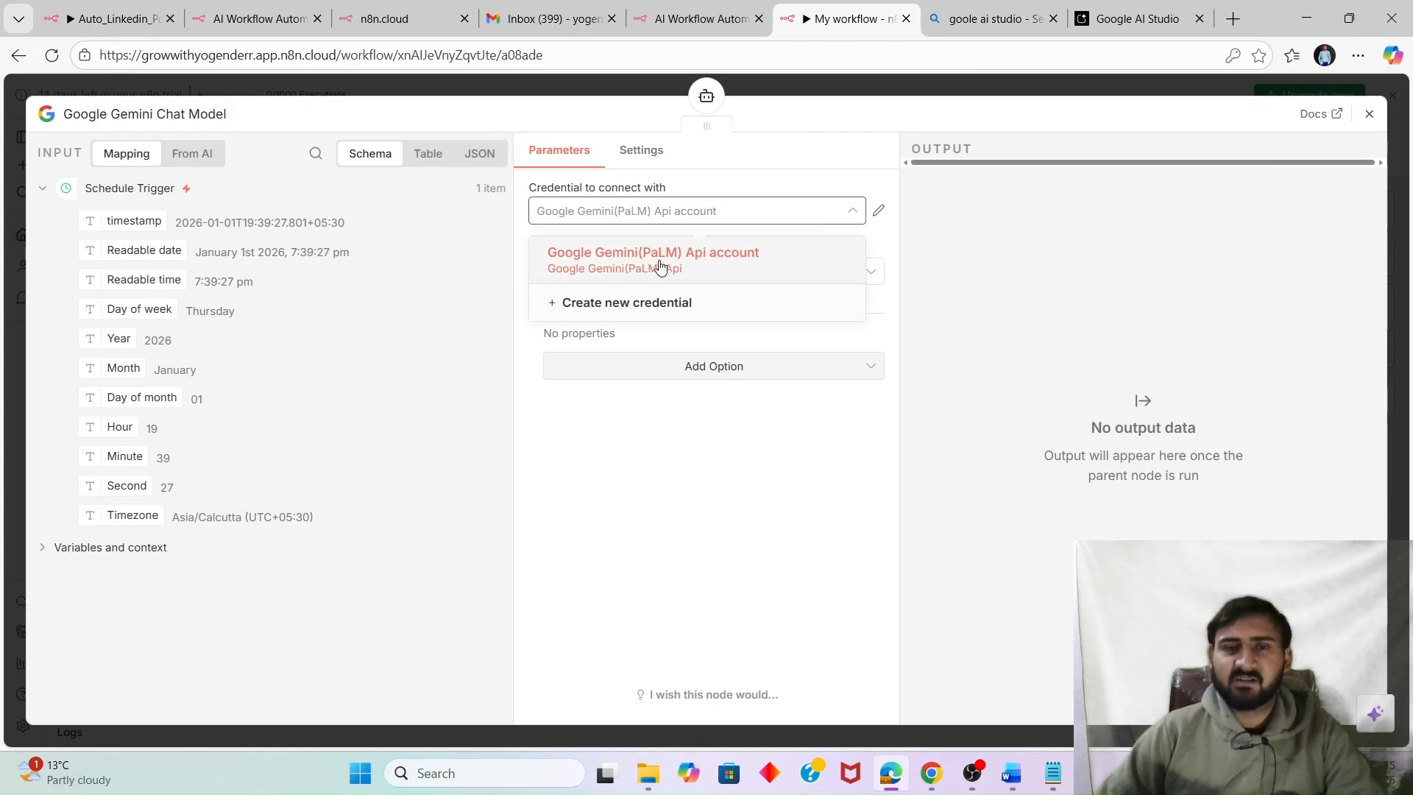
pyautogui.click(746, 515)
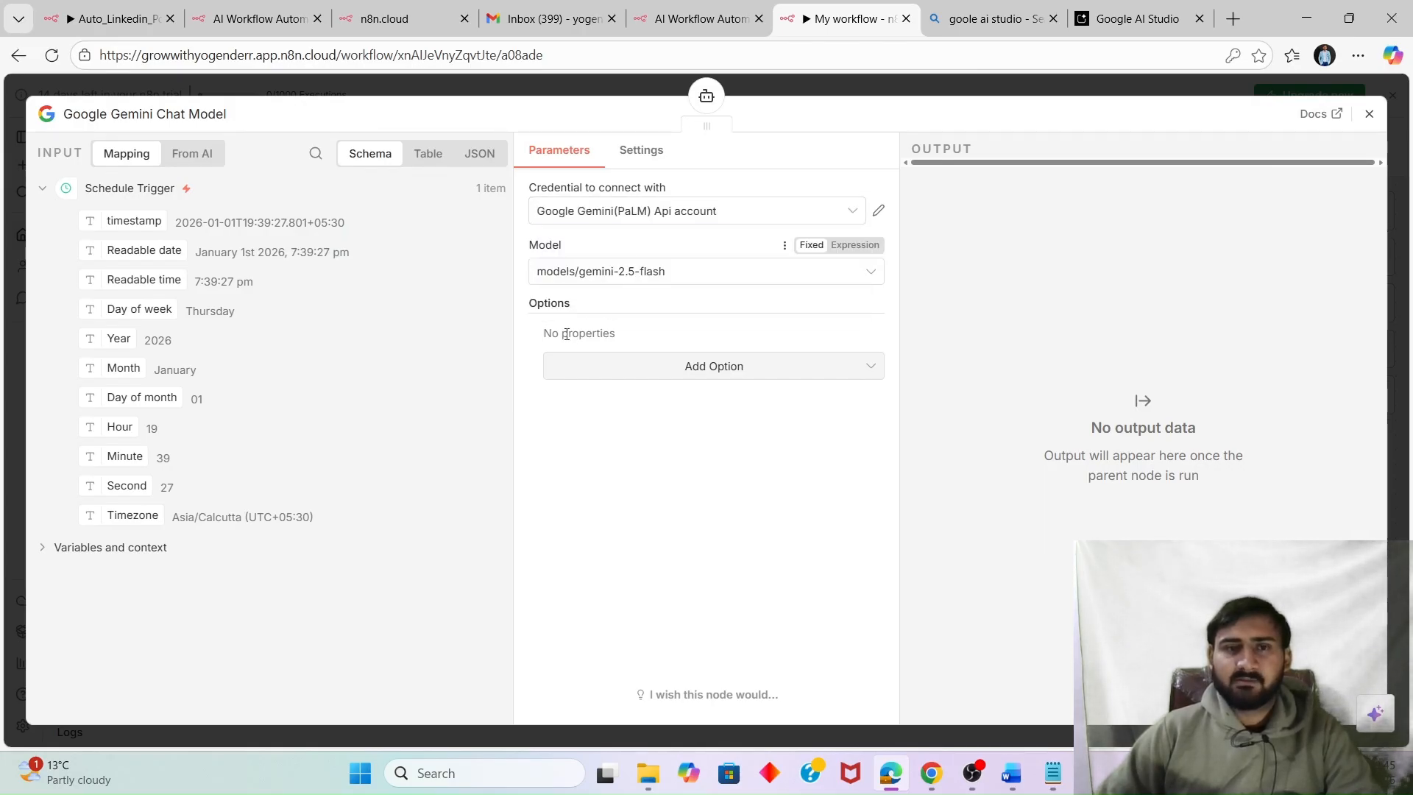
pyautogui.click(1370, 116)
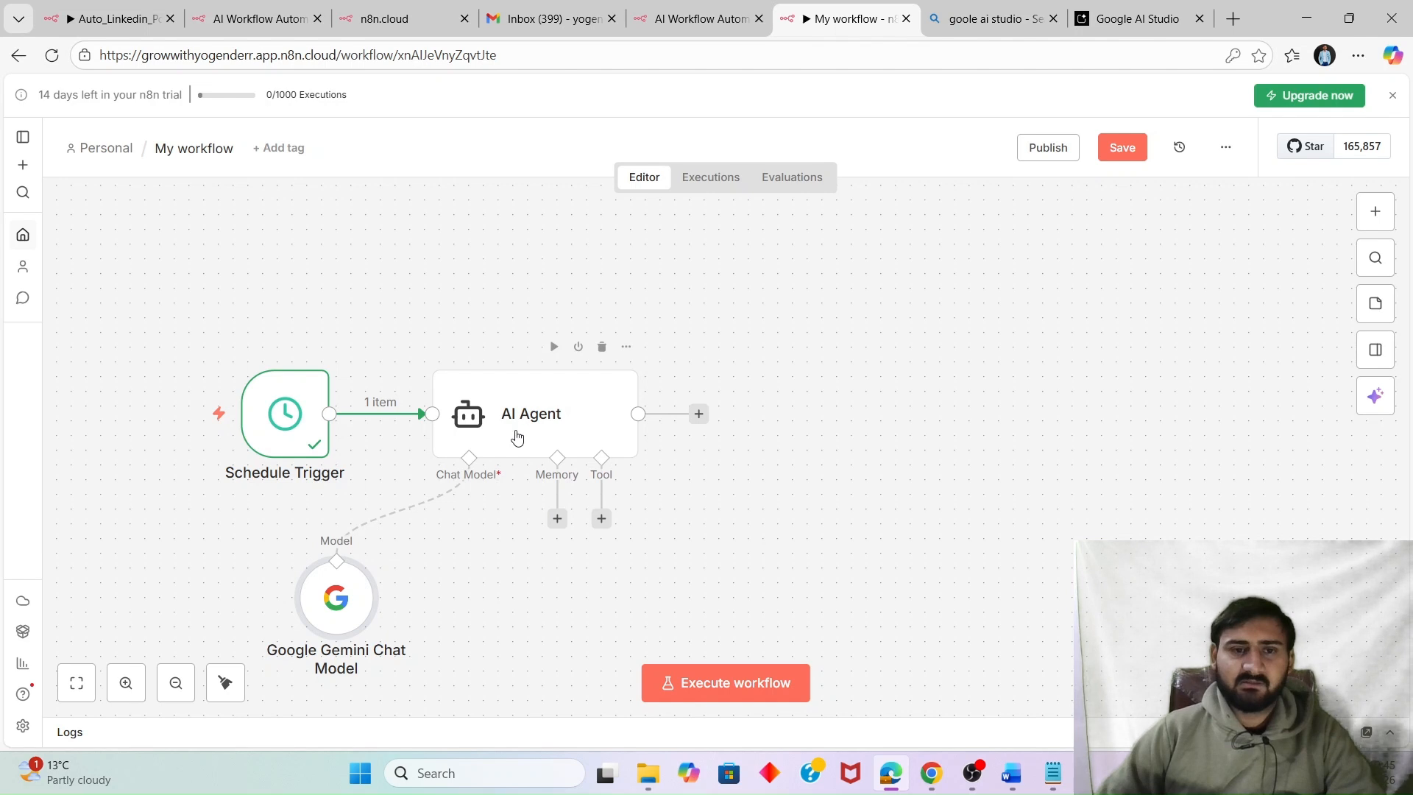
# Move the Google Gemini Chat Model node slightly closer to the AI Agent node.
pyautogui.scroll(-2, 651, 486)
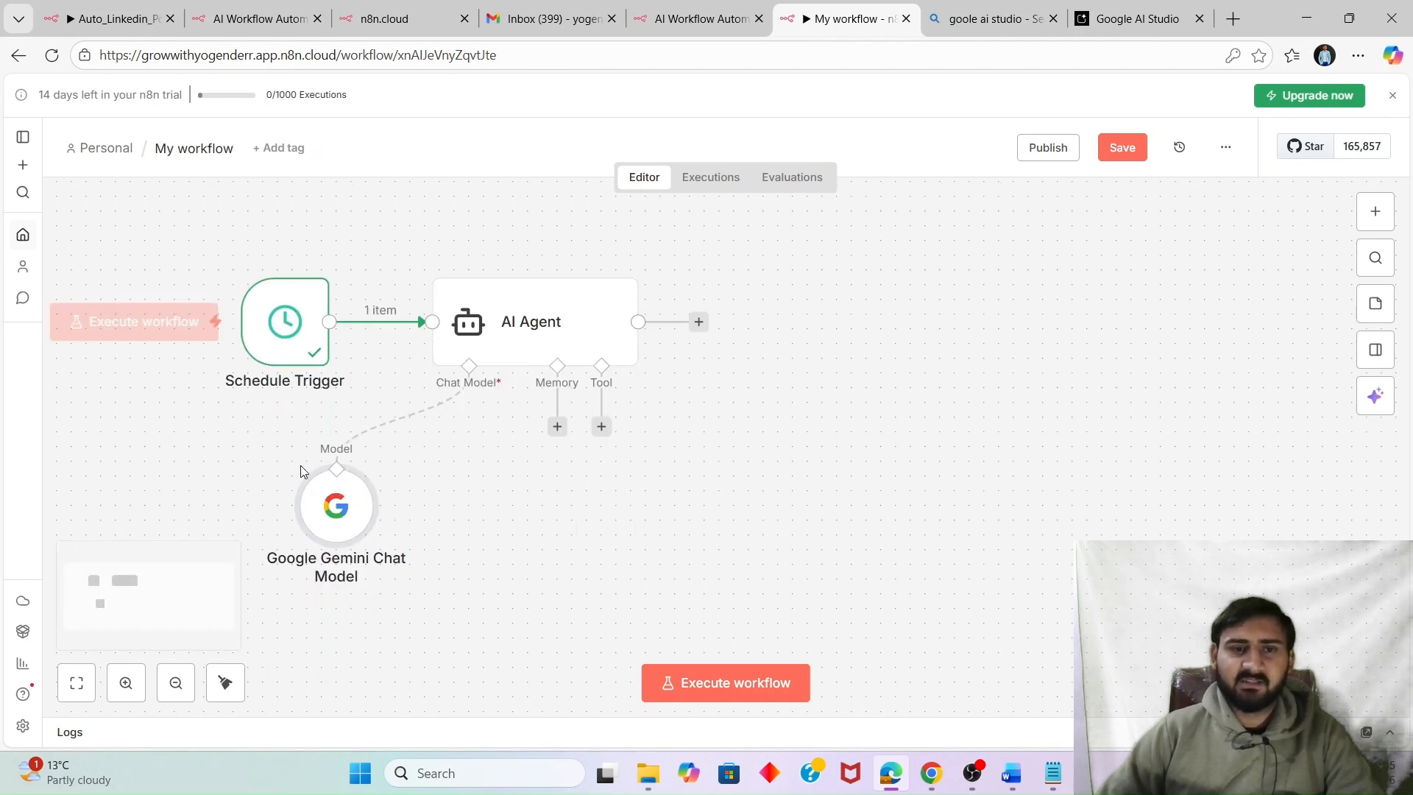
pyautogui.moveTo(333, 510); pyautogui.dragTo(362, 480)
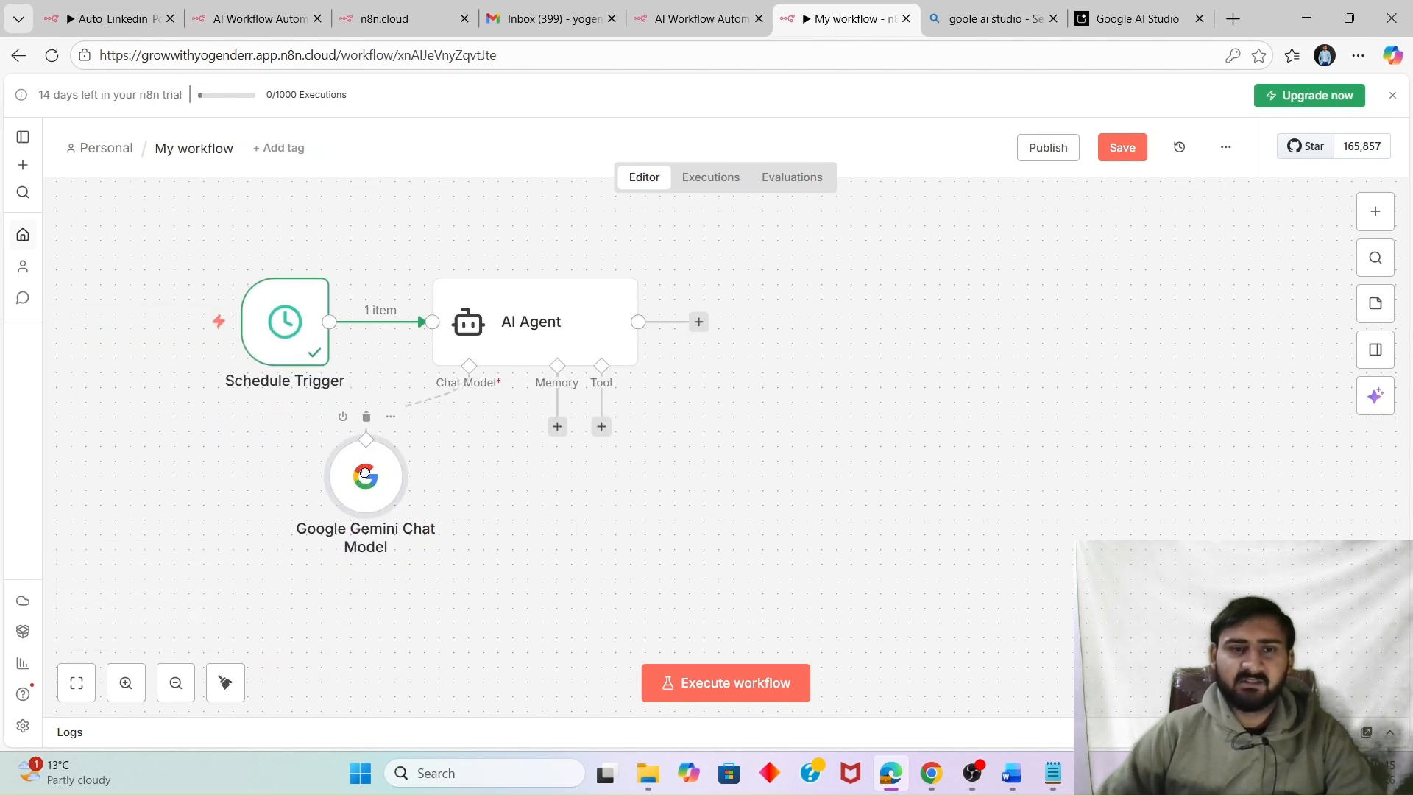
pyautogui.click(766, 449)
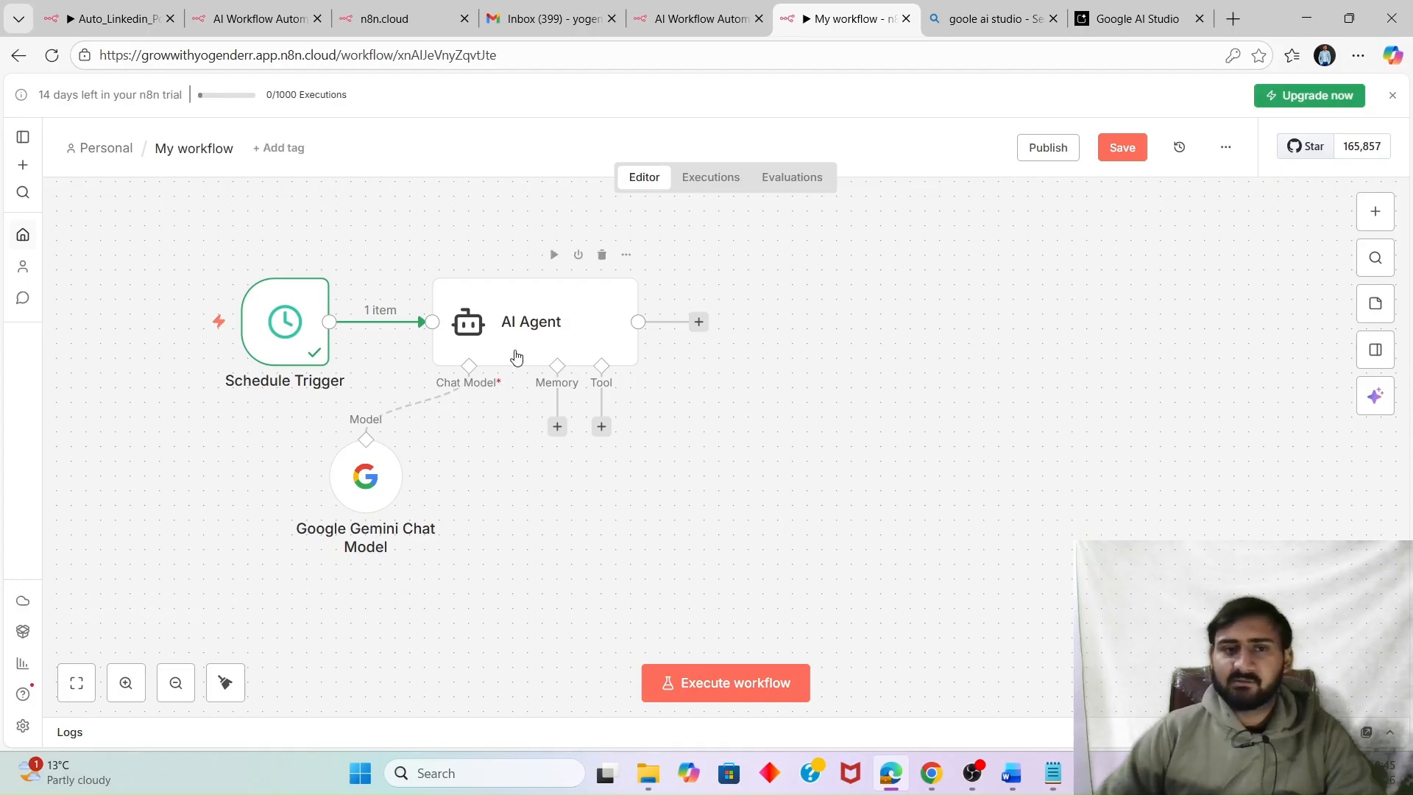
pyautogui.click(602, 429)
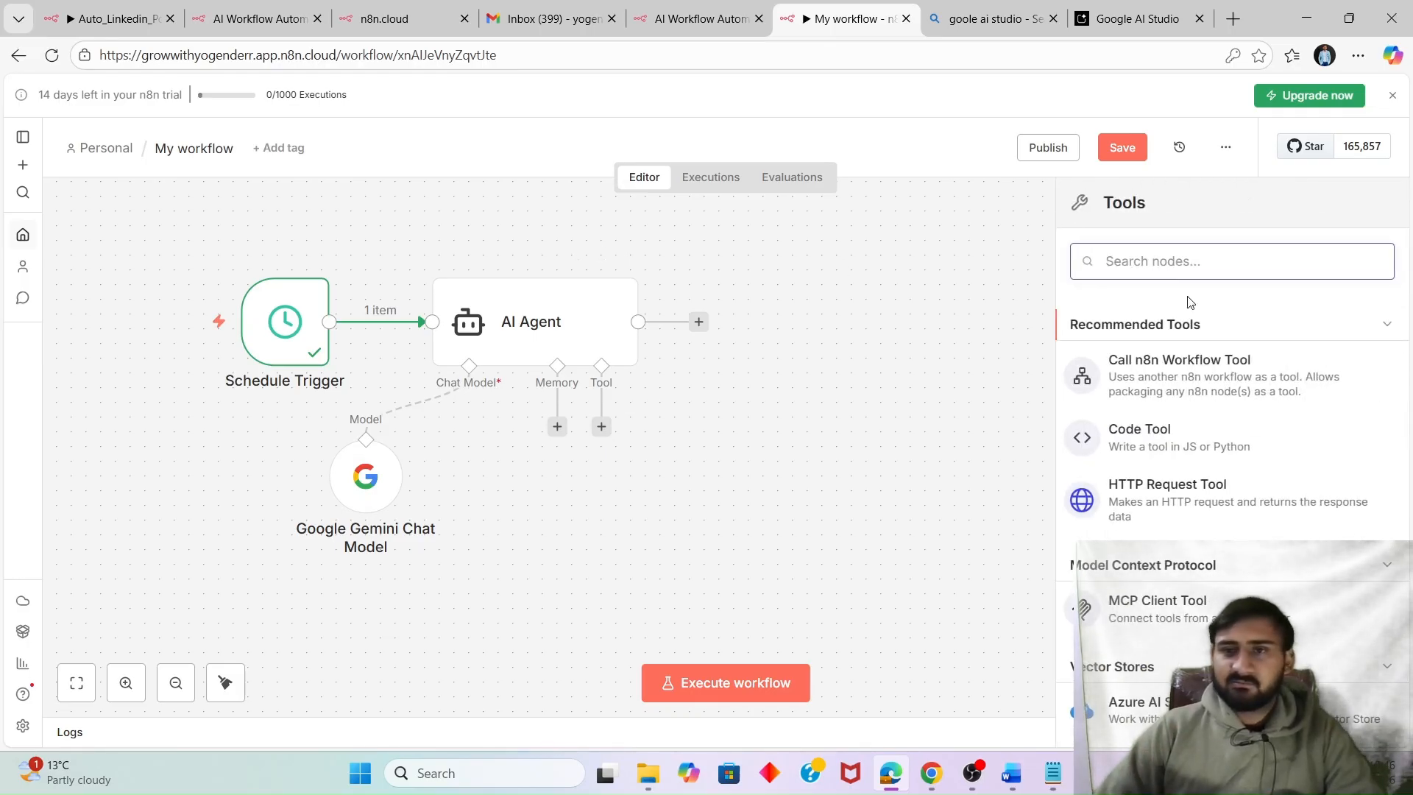
pyautogui.write('out[p')
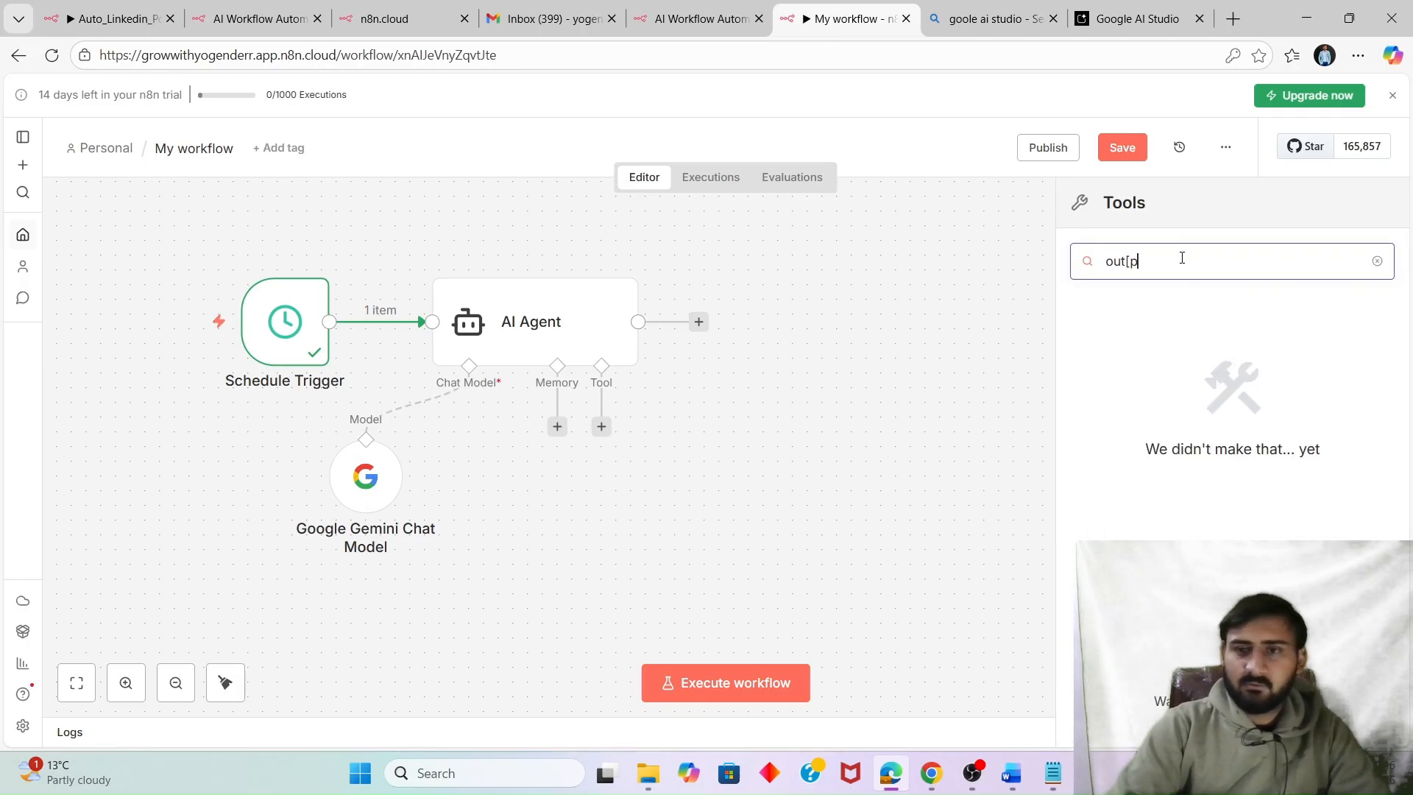
pyautogui.press('BackSpace')
pyautogui.write('p')
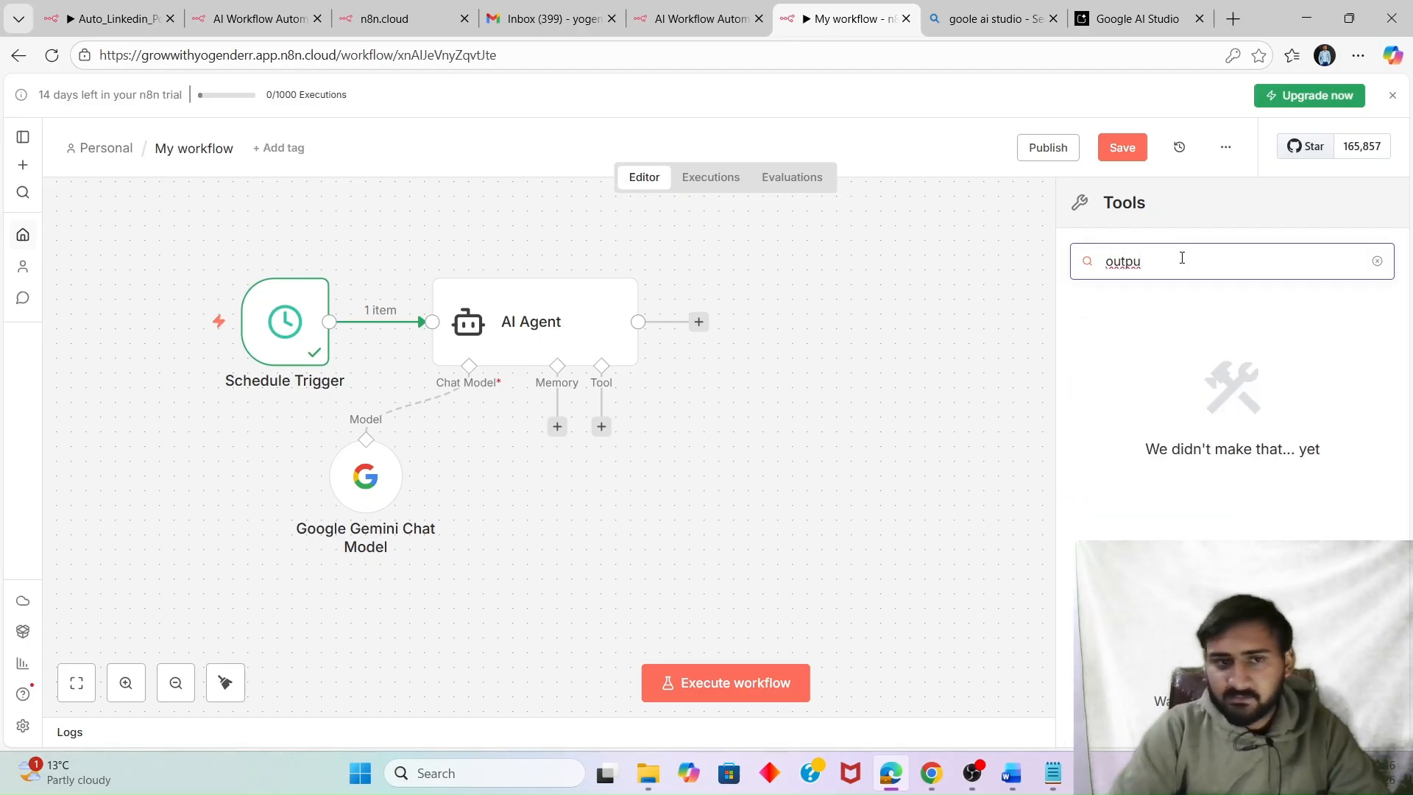
pyautogui.click(785, 448)
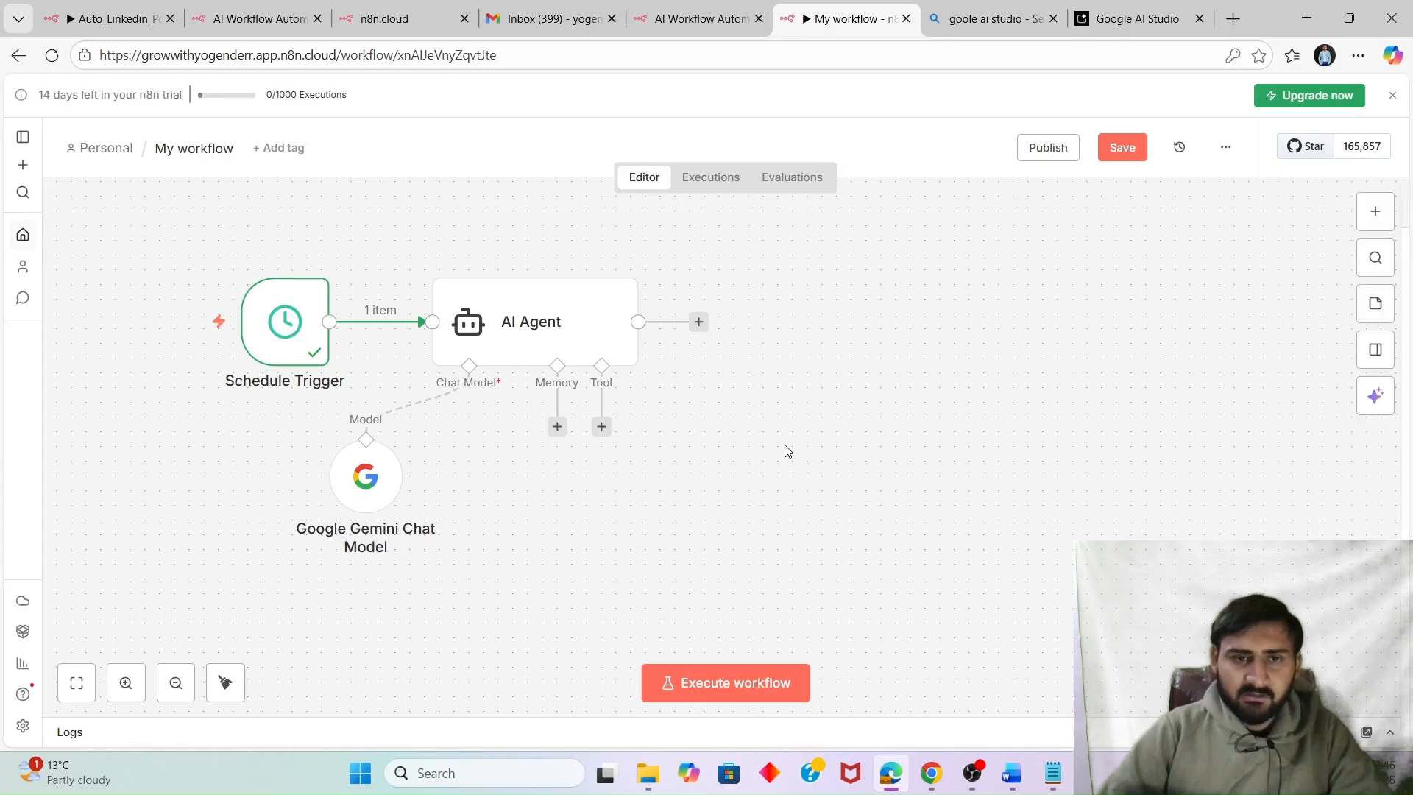
# Require a specific output format in the AI Agent and attach a Structured Output Parser to it.
pyautogui.doubleClick(519, 320)
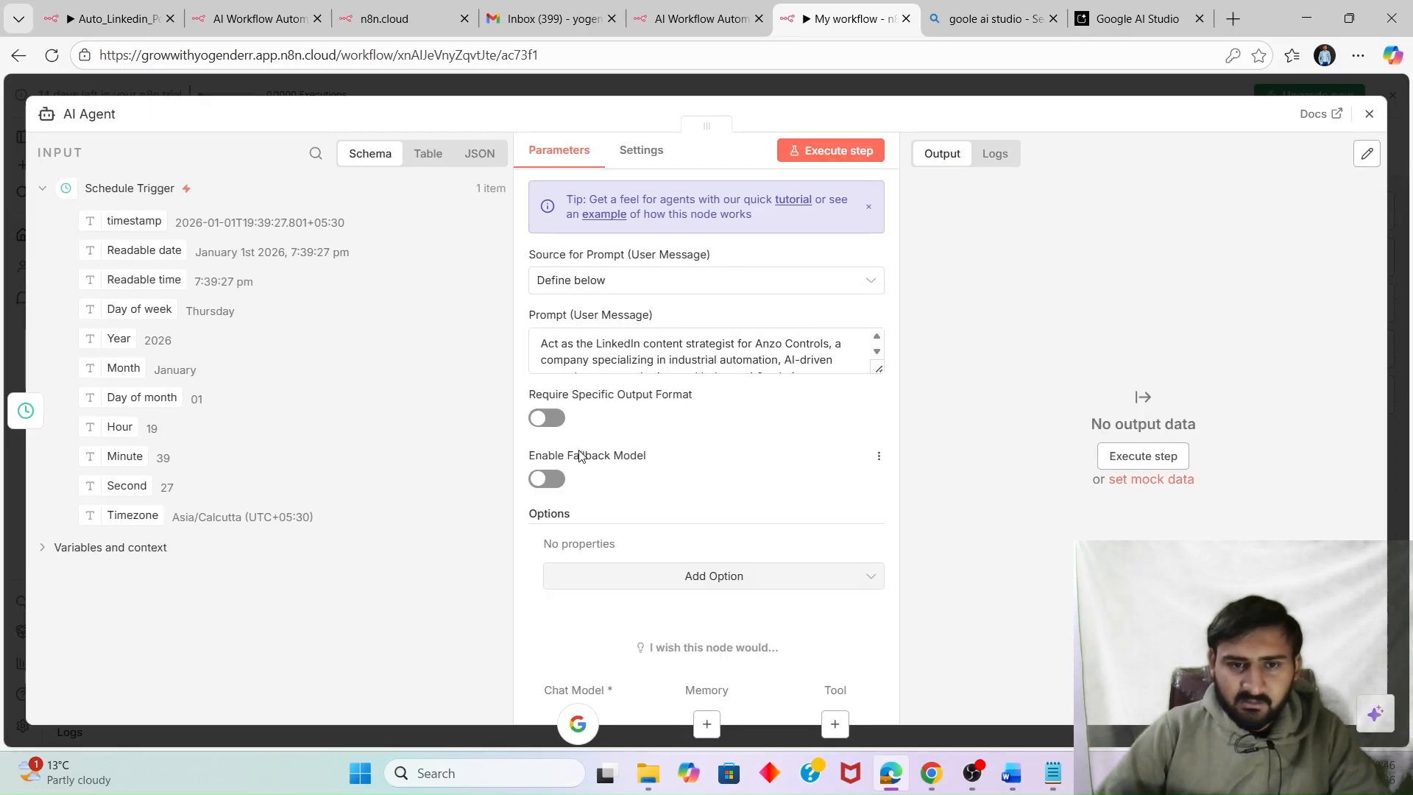
pyautogui.click(562, 418)
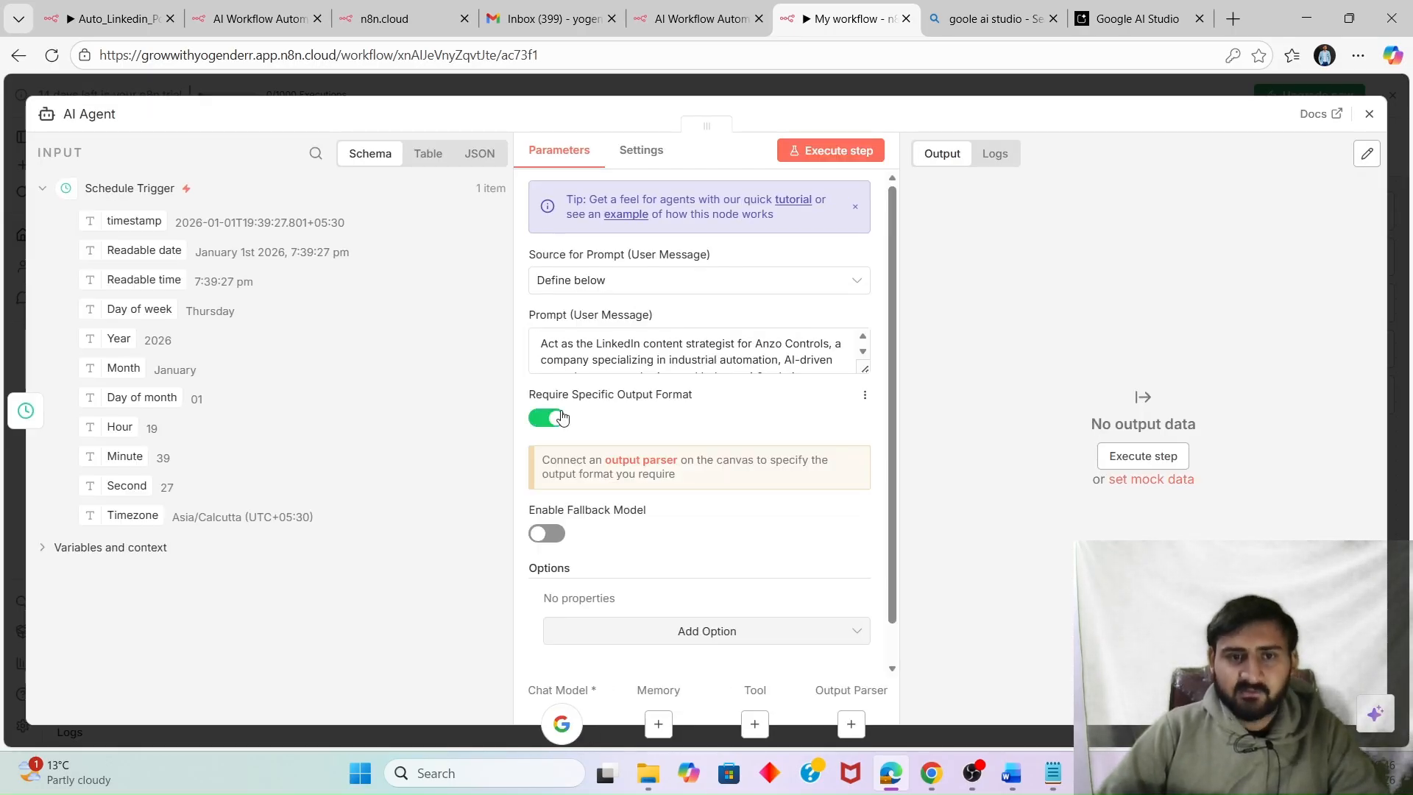
pyautogui.click(856, 720)
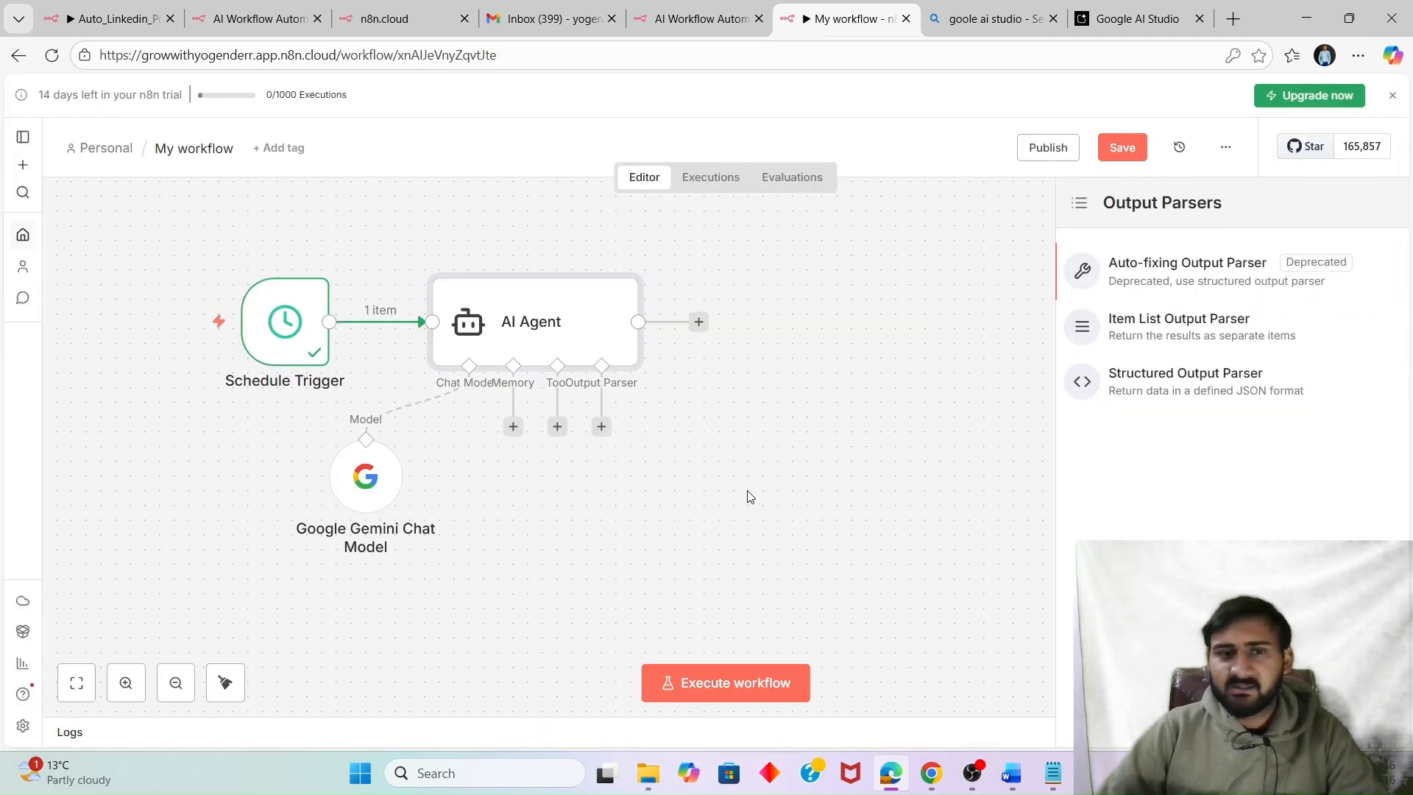
pyautogui.click(1161, 388)
pyautogui.click(690, 368)
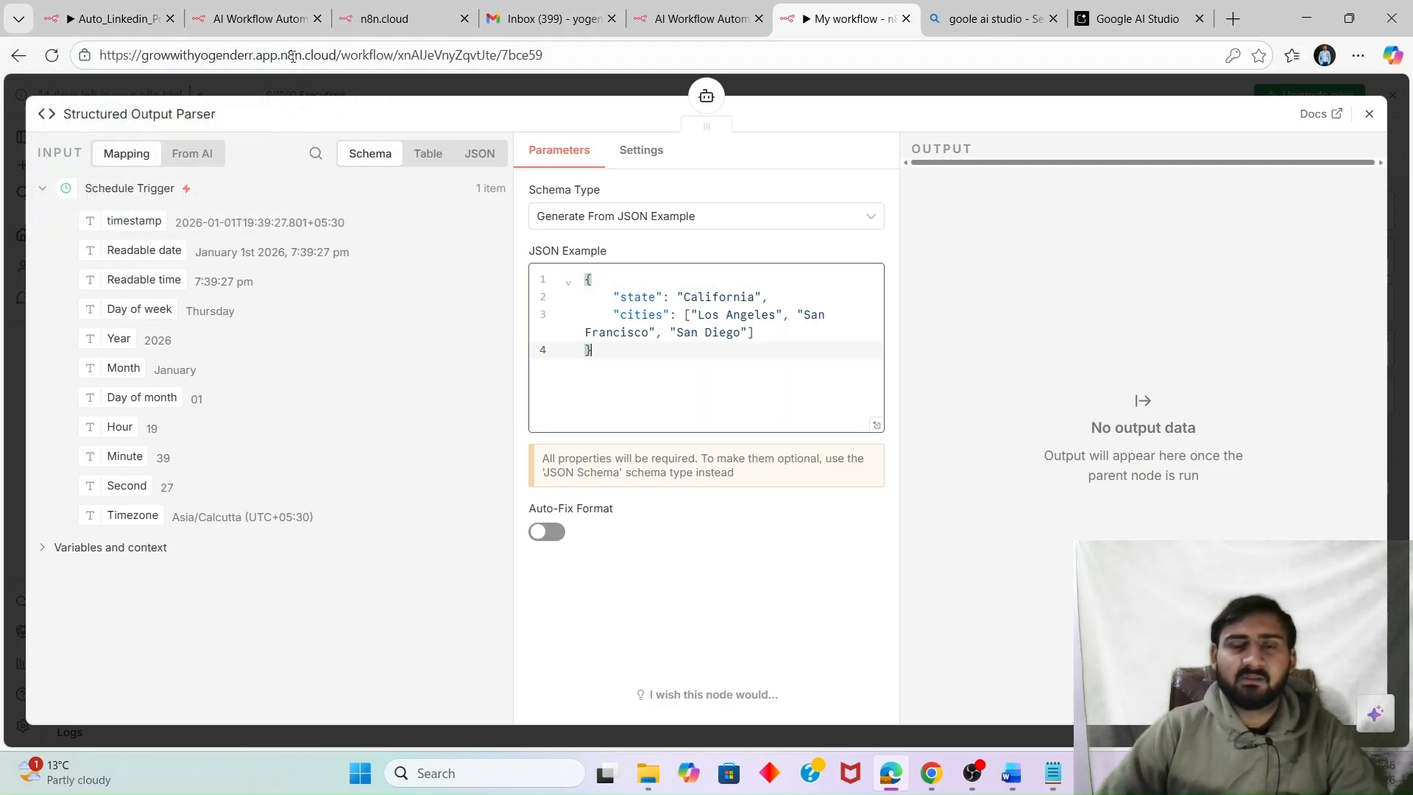
# In the local n8n workflow Auto_Linkedin_Post_Gen, open the Structured Output Parser and copy its whole JSON example.
pyautogui.click(129, 15)
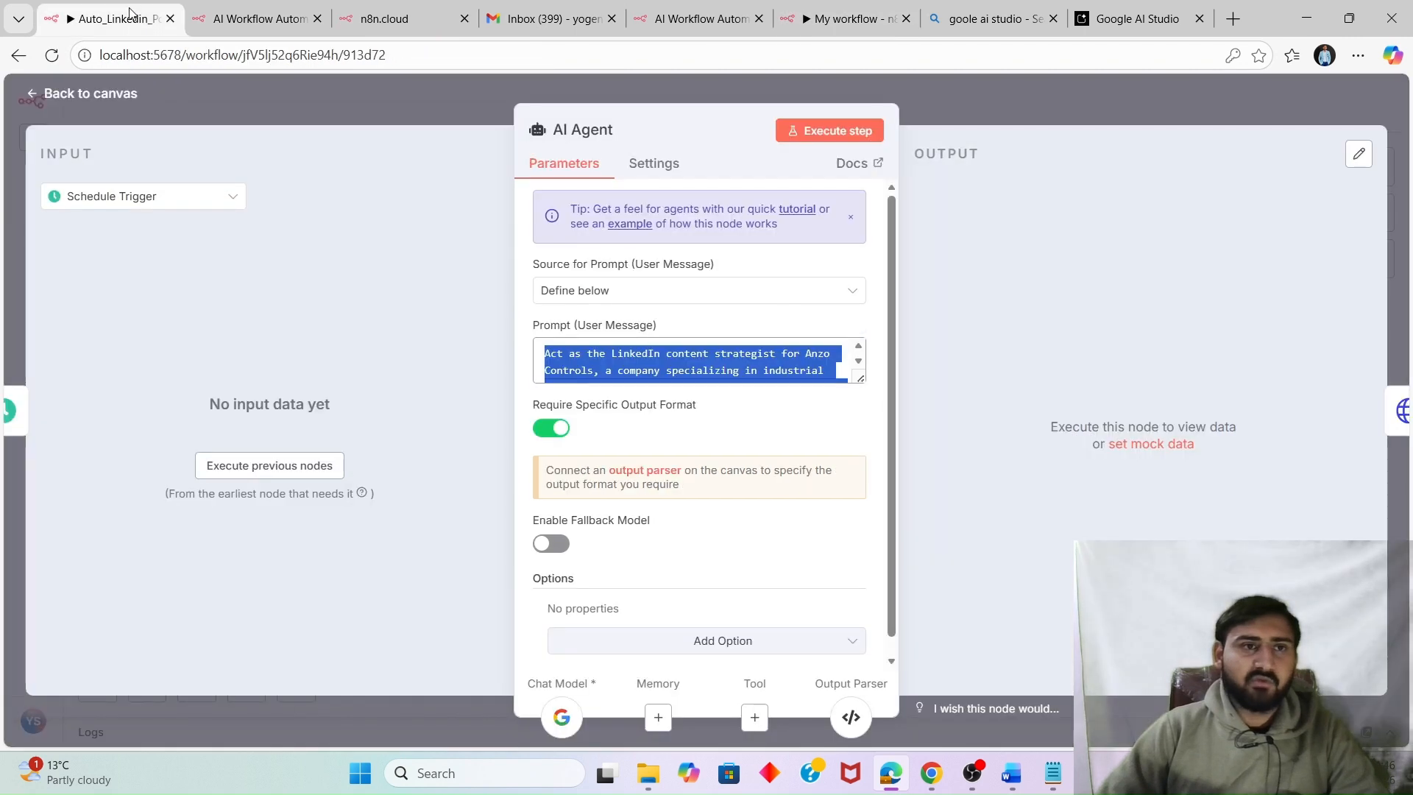
pyautogui.click(126, 95)
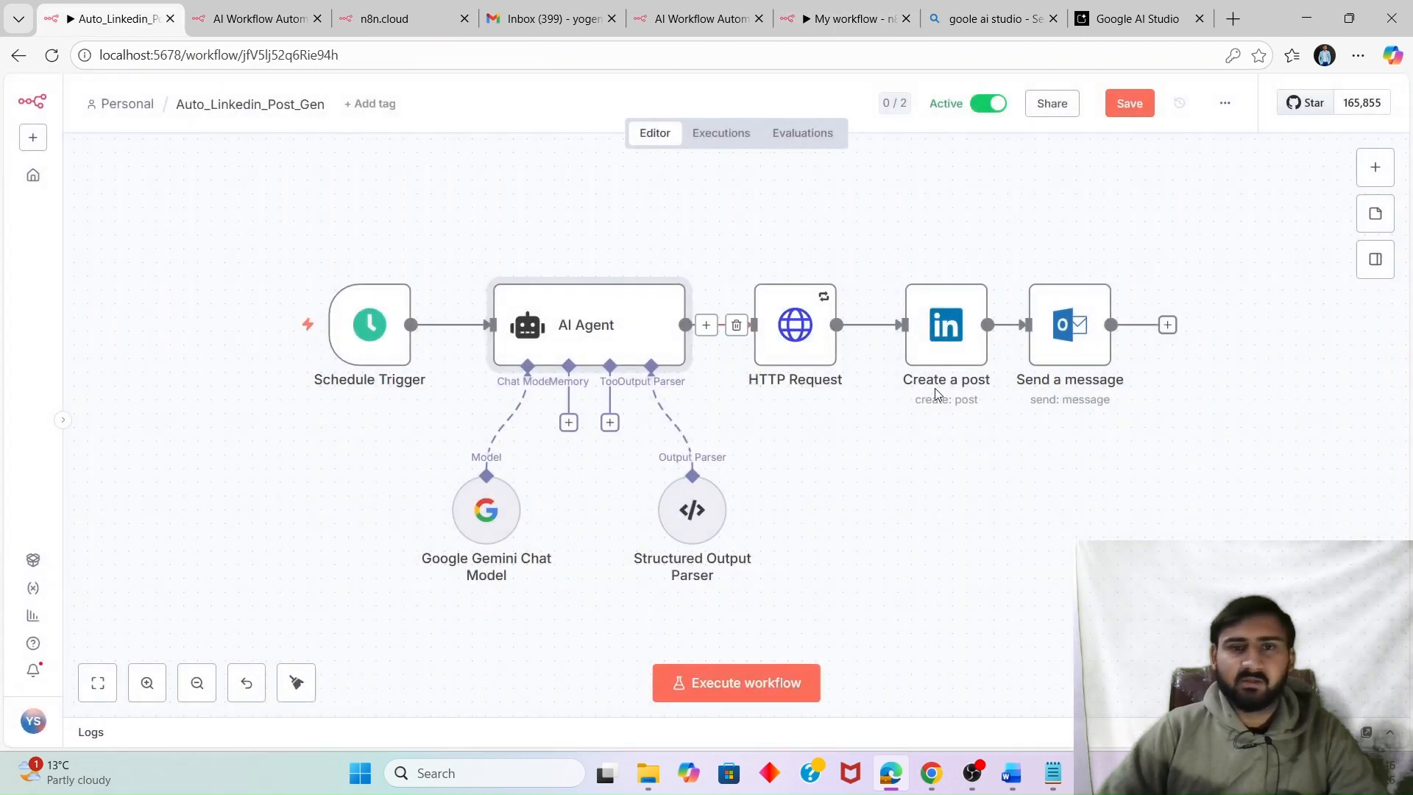
pyautogui.doubleClick(683, 512)
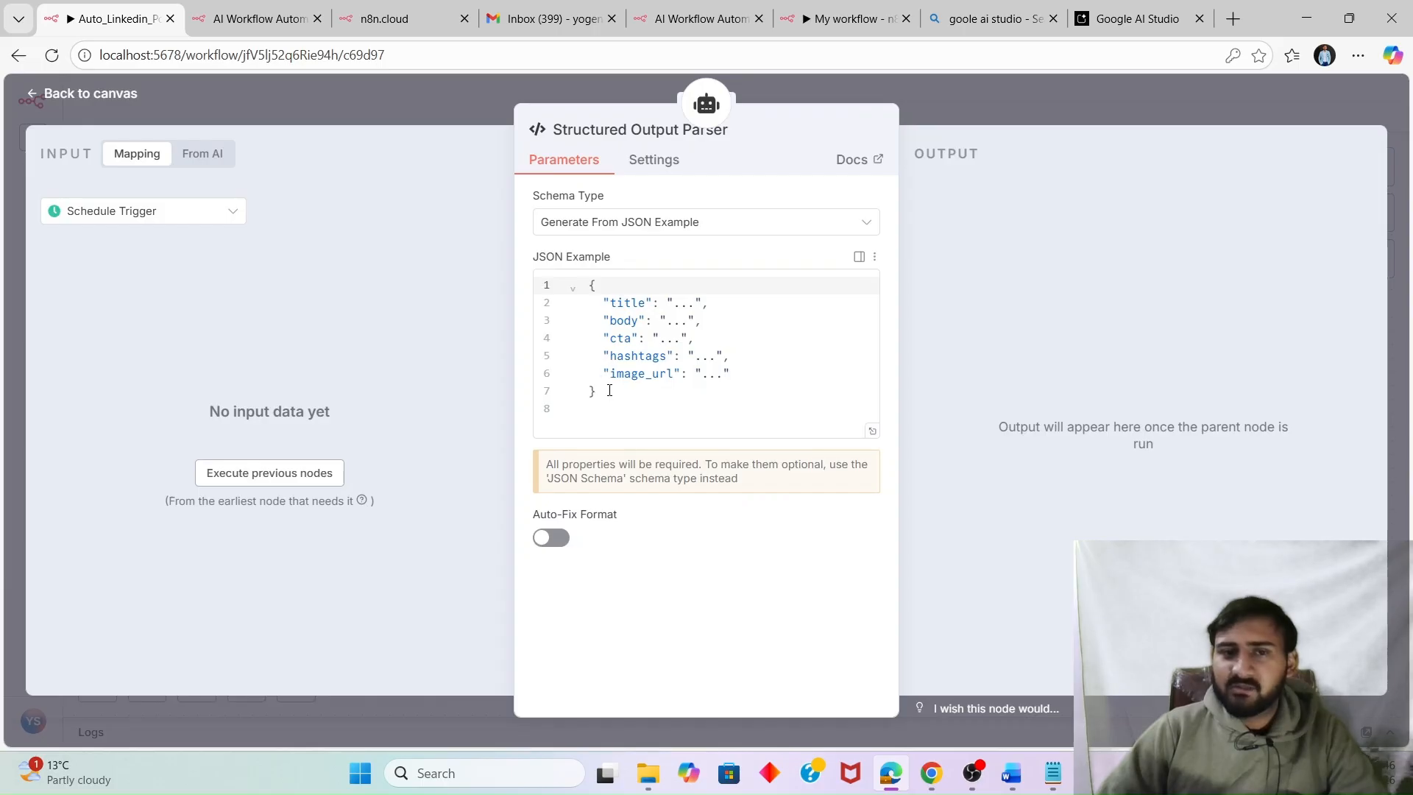
pyautogui.hotkey('ctrl', 'a')
pyautogui.click(665, 413)
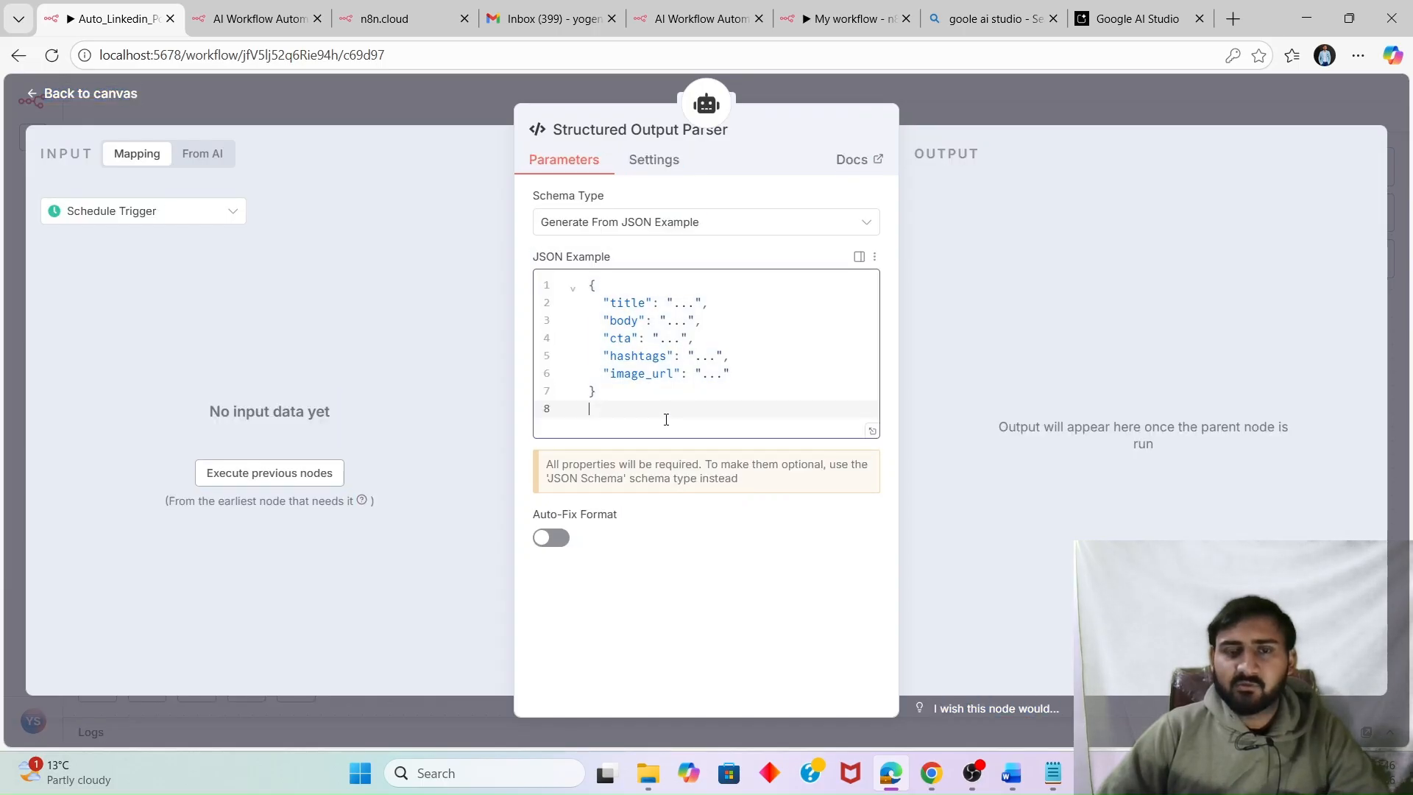
pyautogui.hotkey('ctrl', 'a')
pyautogui.hotkey('ctrl', 'c')
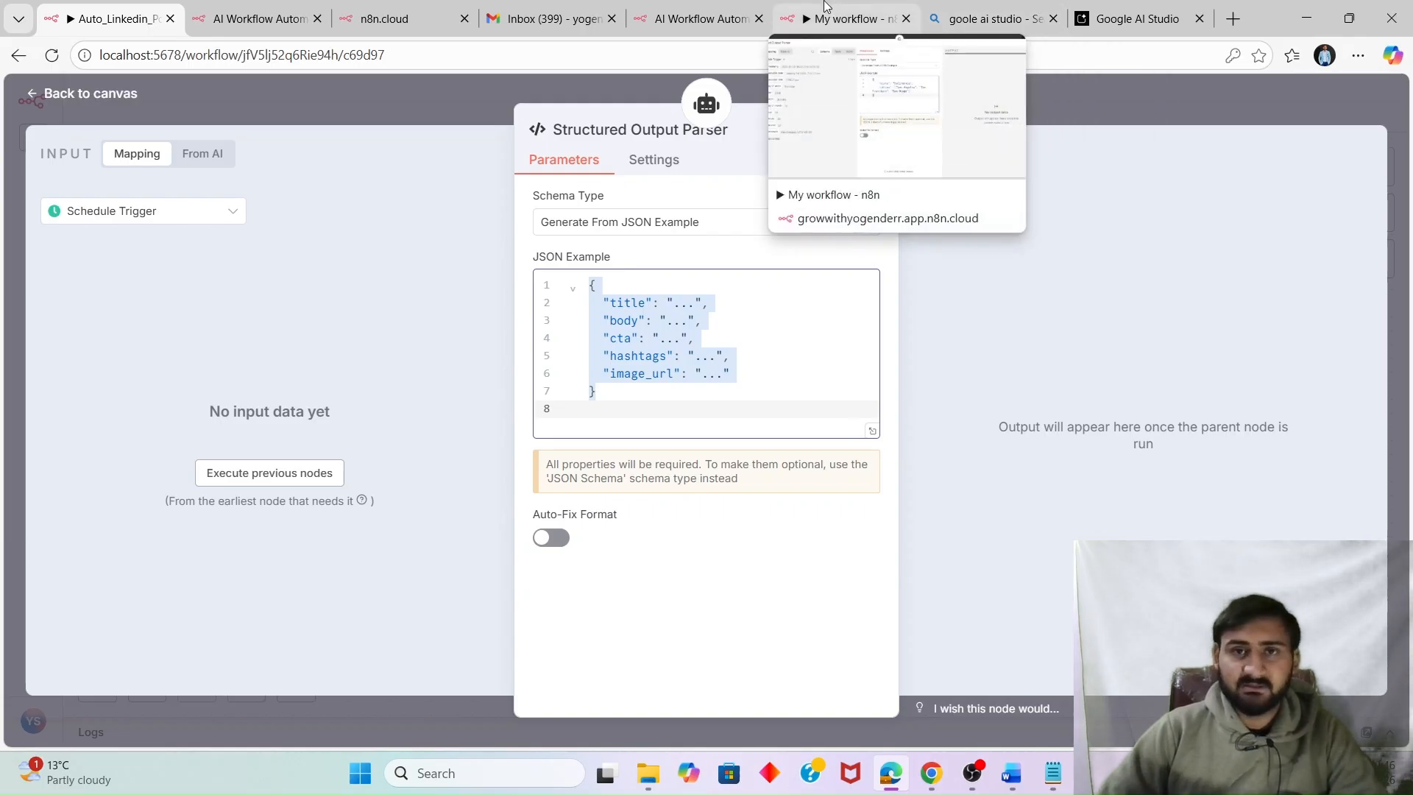
# Back in the cloud workflow, replace the parser's sample JSON with the copied title, body, cta, hashtags and image_url example, and close the node.
pyautogui.click(846, 18)
pyautogui.moveTo(634, 372); pyautogui.dragTo(519, 258)
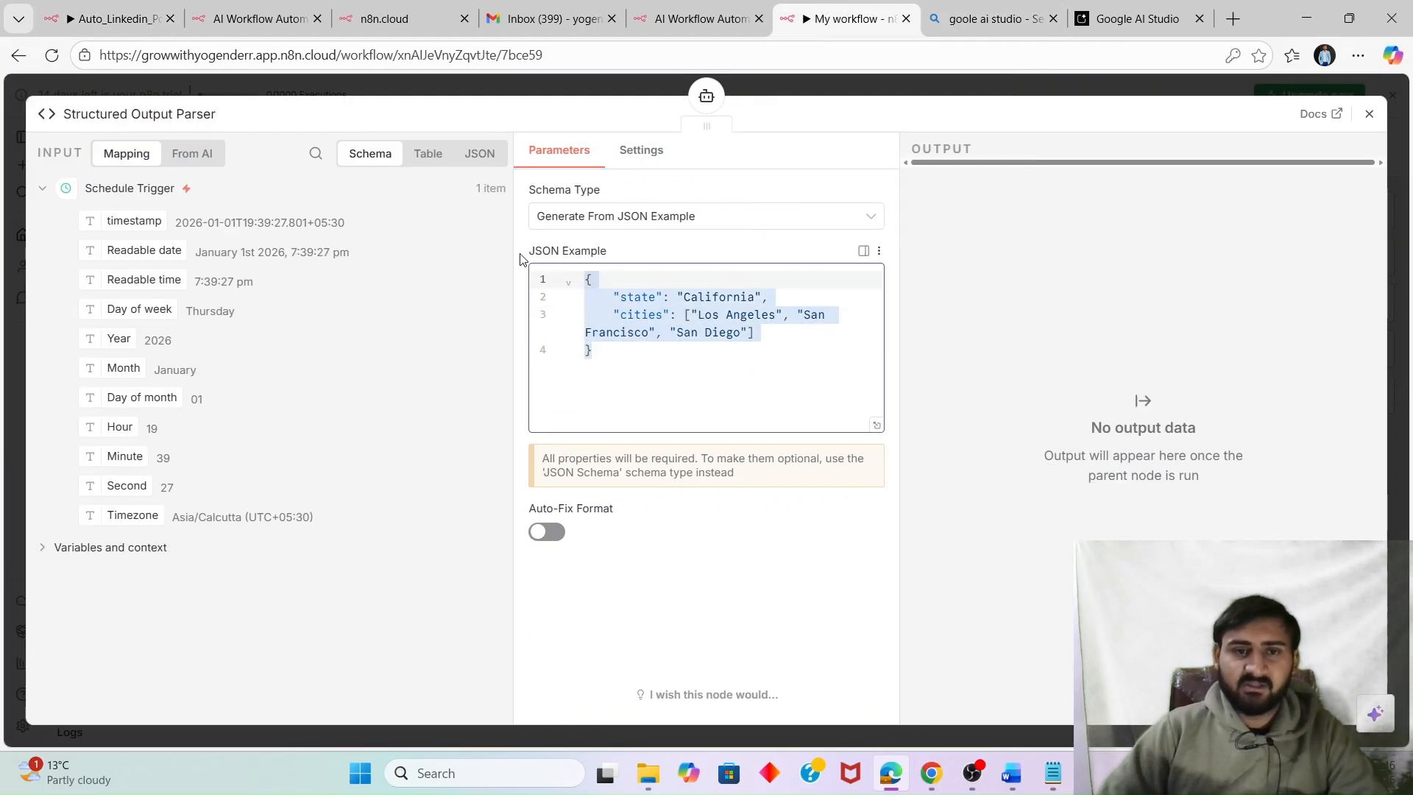
pyautogui.hotkey('ctrl', 'v')
pyautogui.click(590, 298)
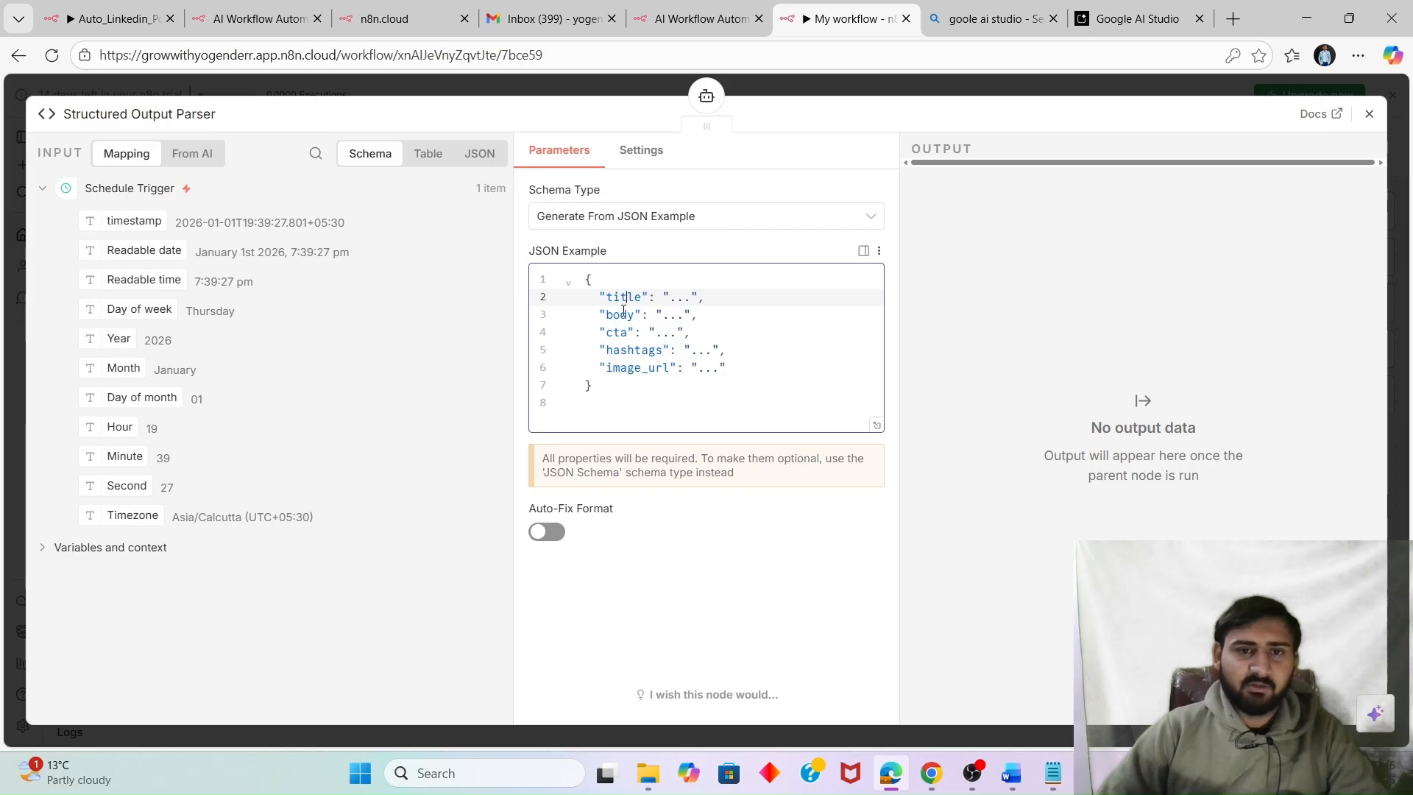
pyautogui.click(620, 315)
pyautogui.click(611, 337)
pyautogui.click(634, 354)
pyautogui.click(614, 369)
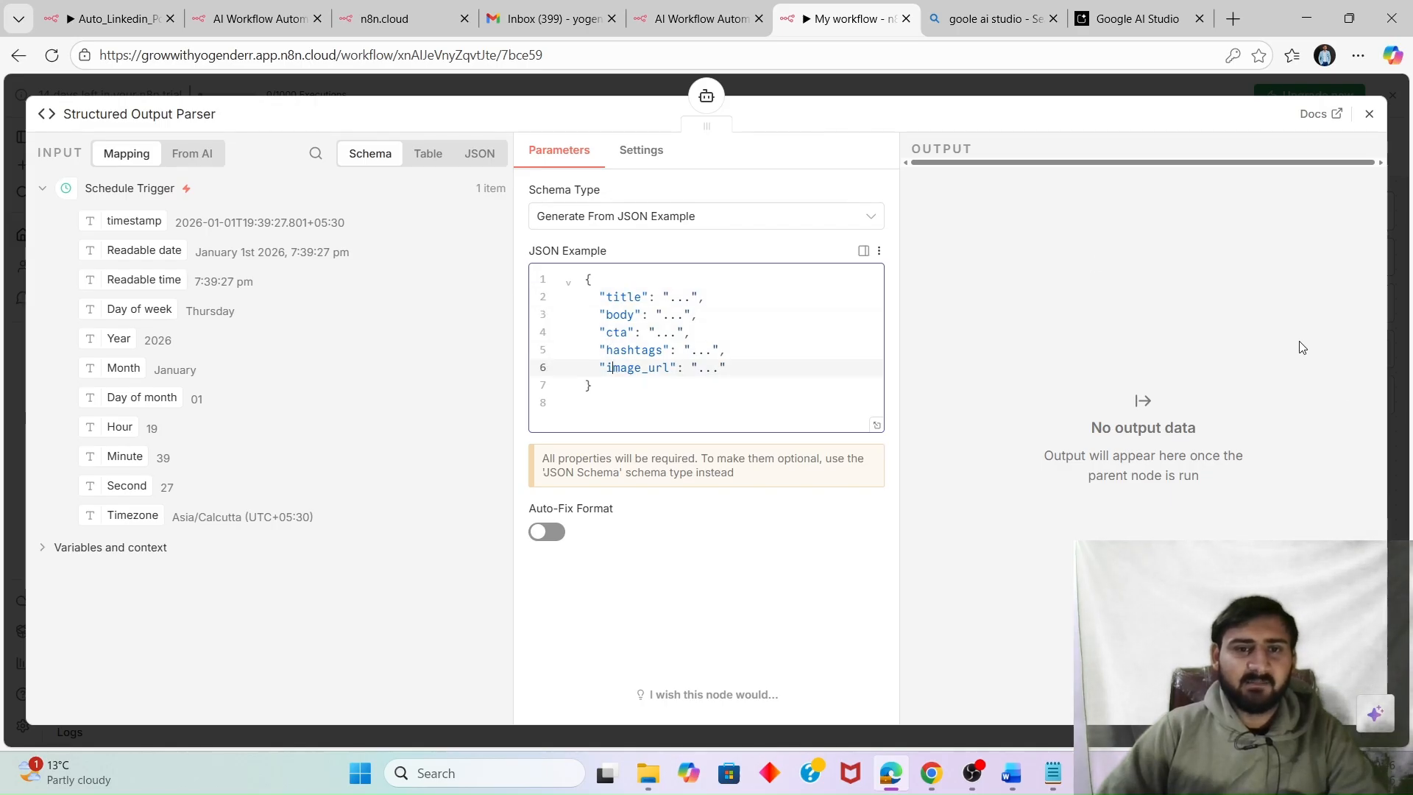
pyautogui.click(1368, 114)
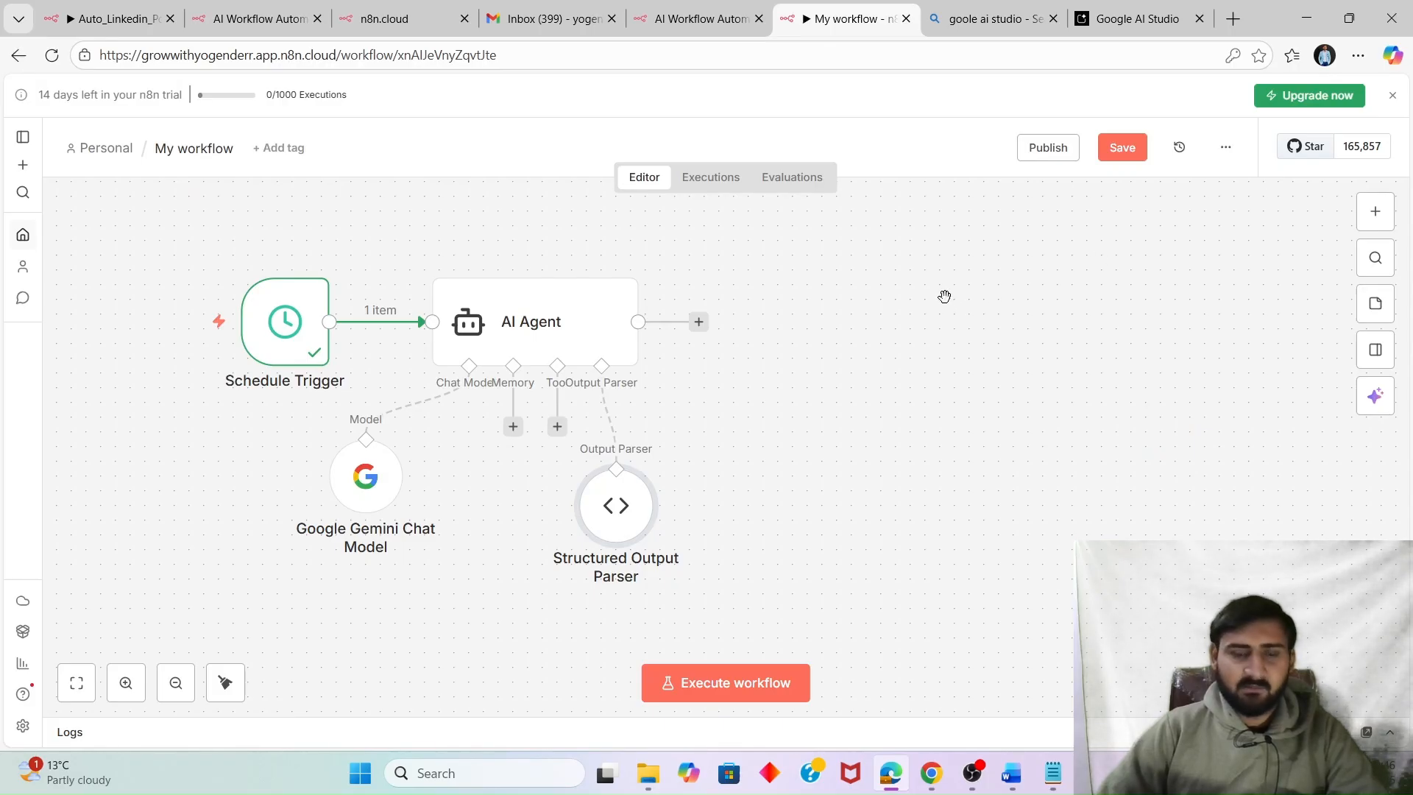
# Save the workflow and move the Structured Output Parser node slightly closer to the AI Agent.
pyautogui.hotkey('ctrl', 's')
pyautogui.moveTo(621, 506)
pyautogui.mouseDown()
pyautogui.moveTo(620, 476)
pyautogui.moveTo(635, 491)
pyautogui.mouseUp()
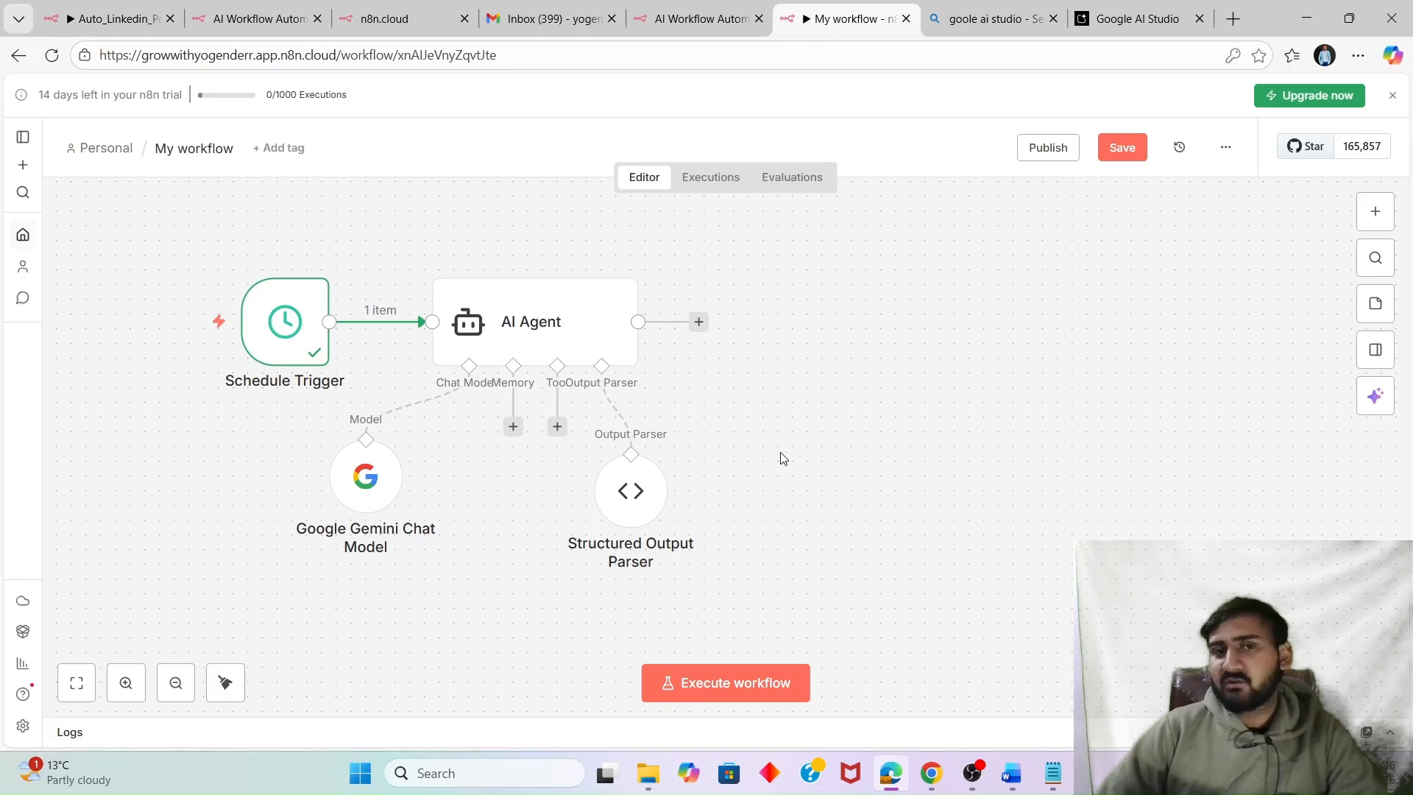
# Review the Structured Output Parser's JSON example, especially the image_url field, and return to the canvas.
pyautogui.click(699, 324)
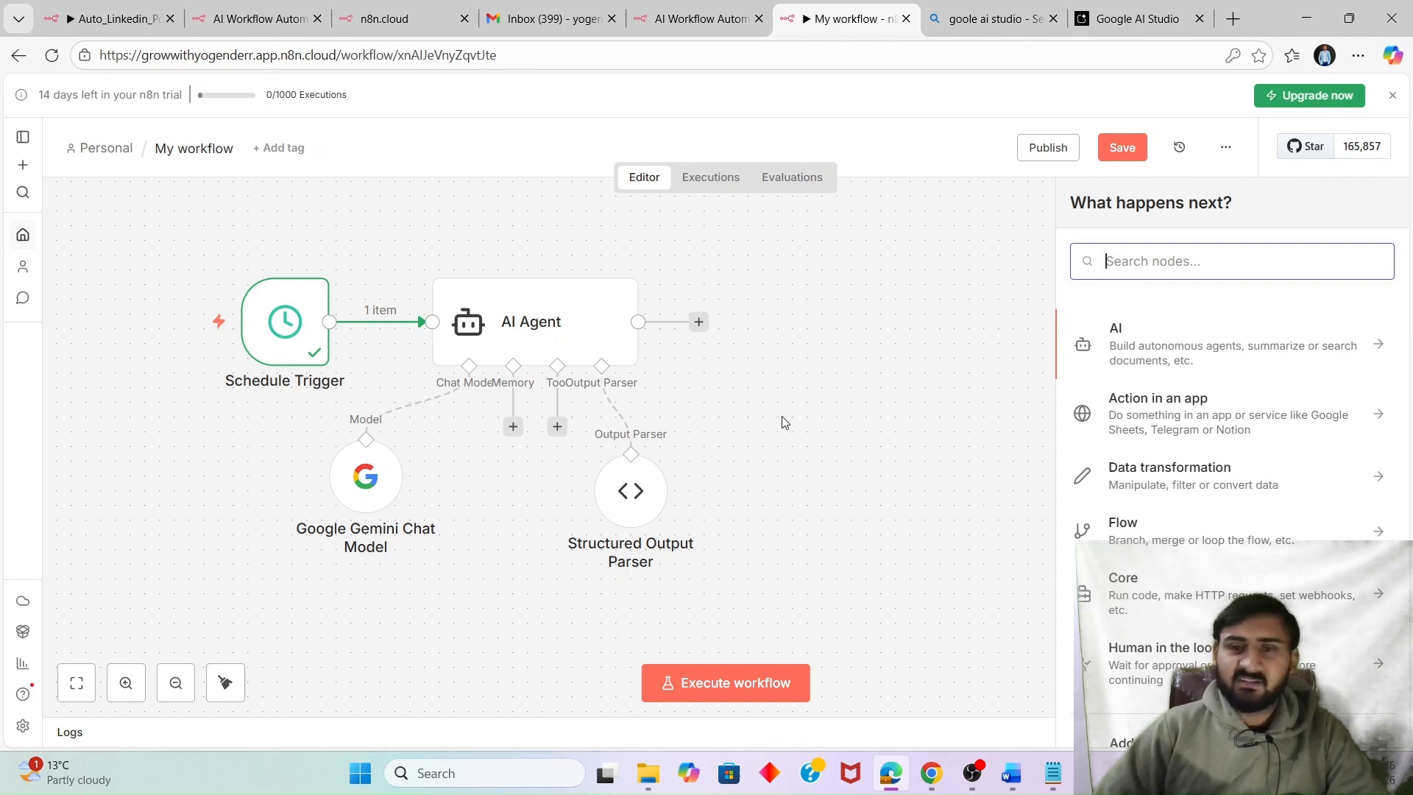
pyautogui.doubleClick(637, 495)
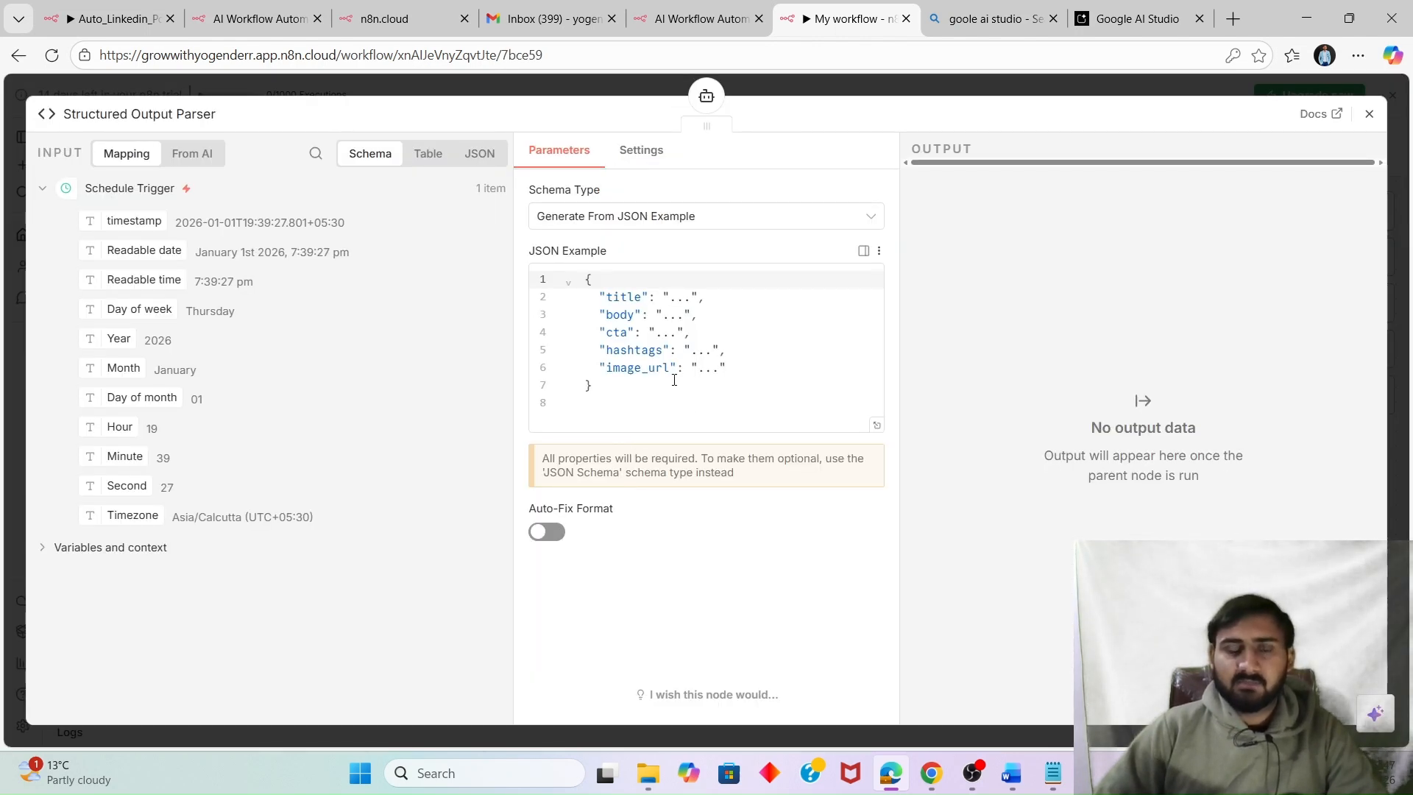
pyautogui.moveTo(691, 403); pyautogui.dragTo(523, 287)
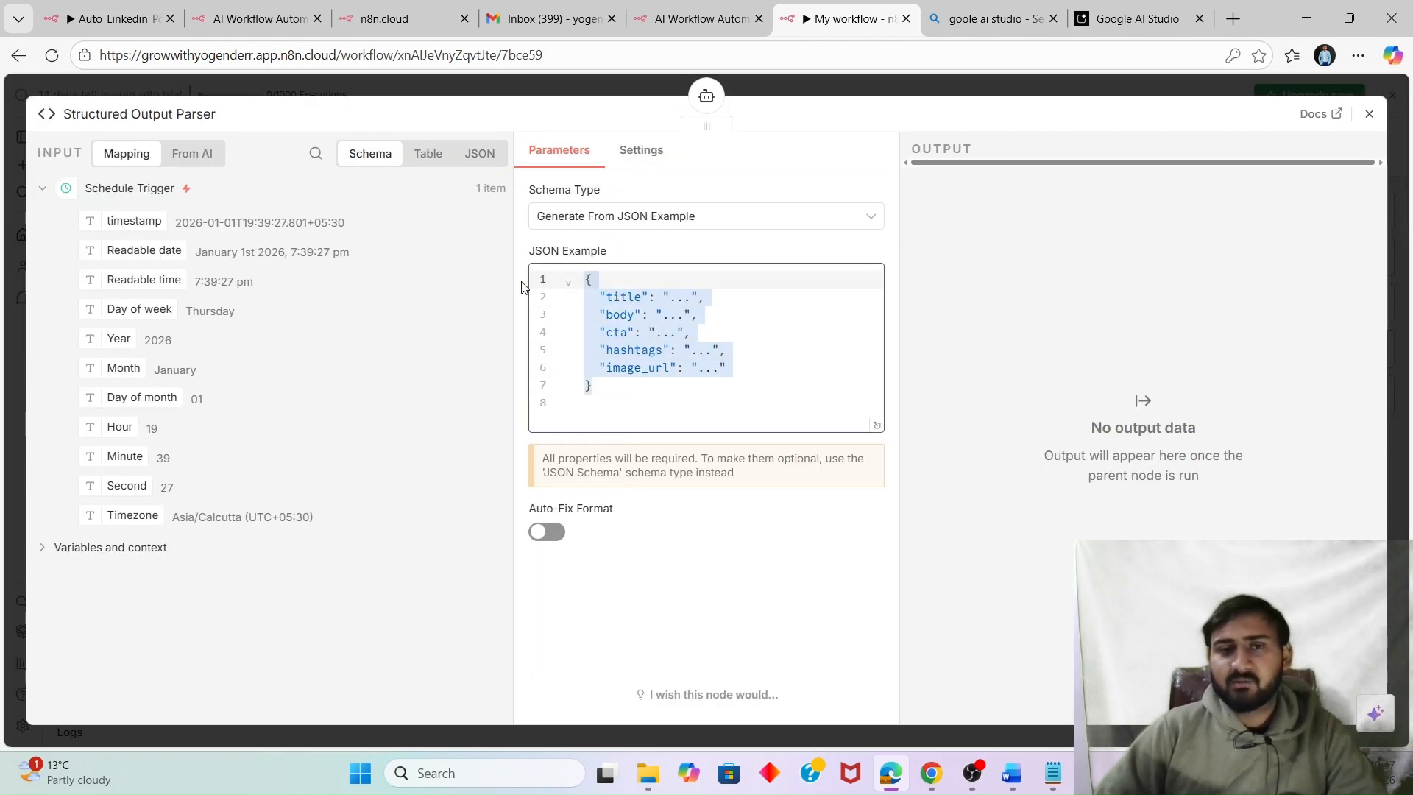
pyautogui.click(633, 399)
pyautogui.doubleClick(618, 368)
pyautogui.click(612, 370)
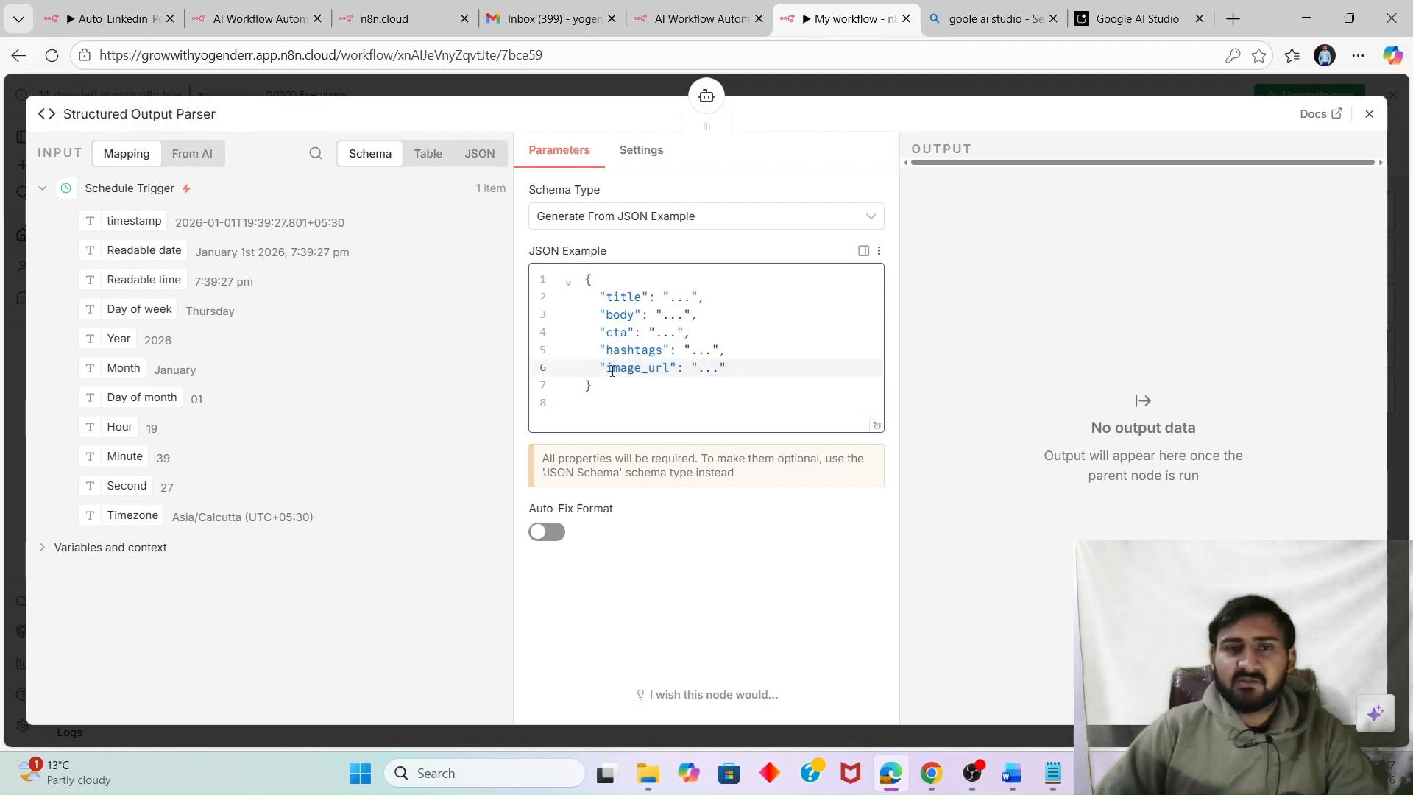
pyautogui.click(1371, 115)
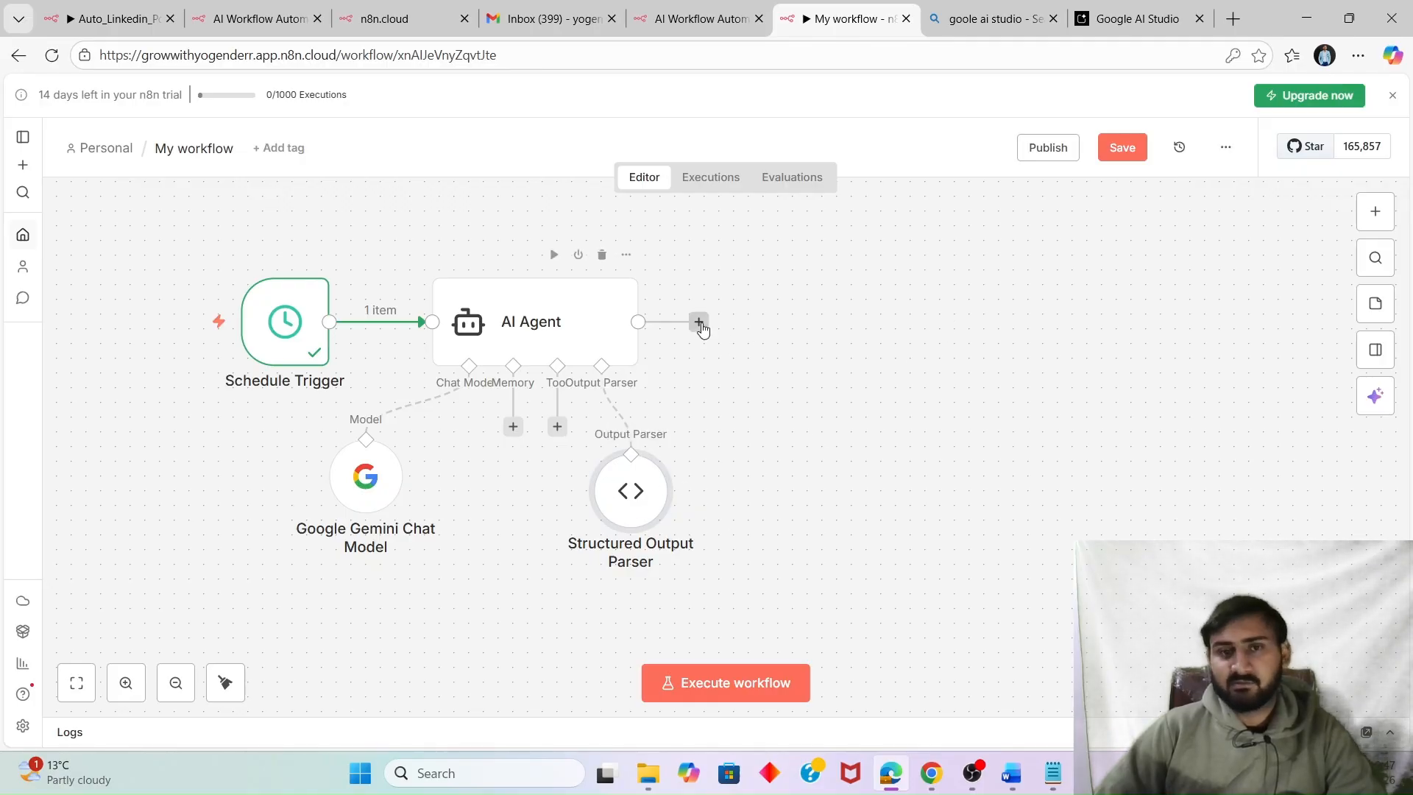
# Switch to the local Auto_Linkedin_Post_Gen workflow and return to its canvas to examine which node follows the AI Agent.
pyautogui.click(698, 322)
pyautogui.click(853, 375)
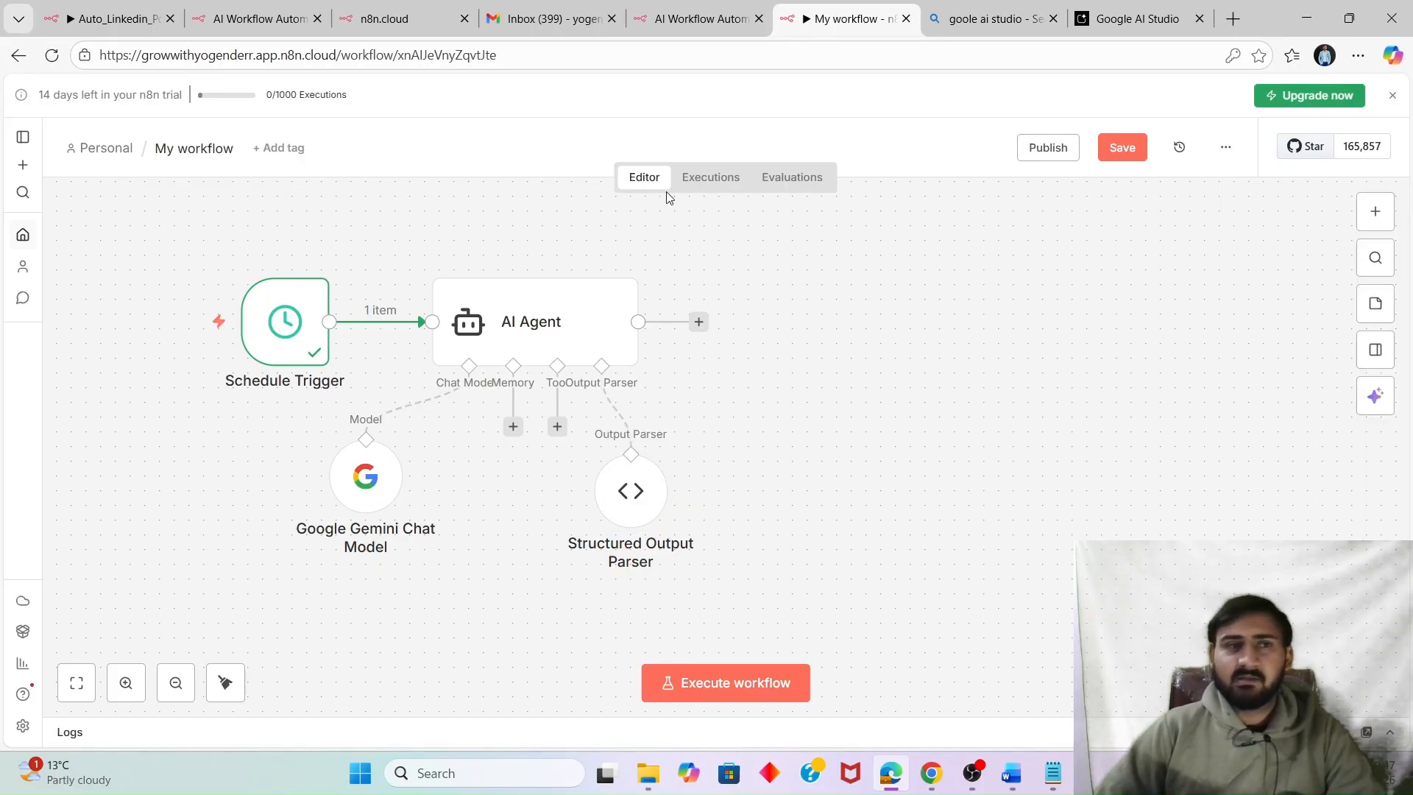
pyautogui.click(68, 16)
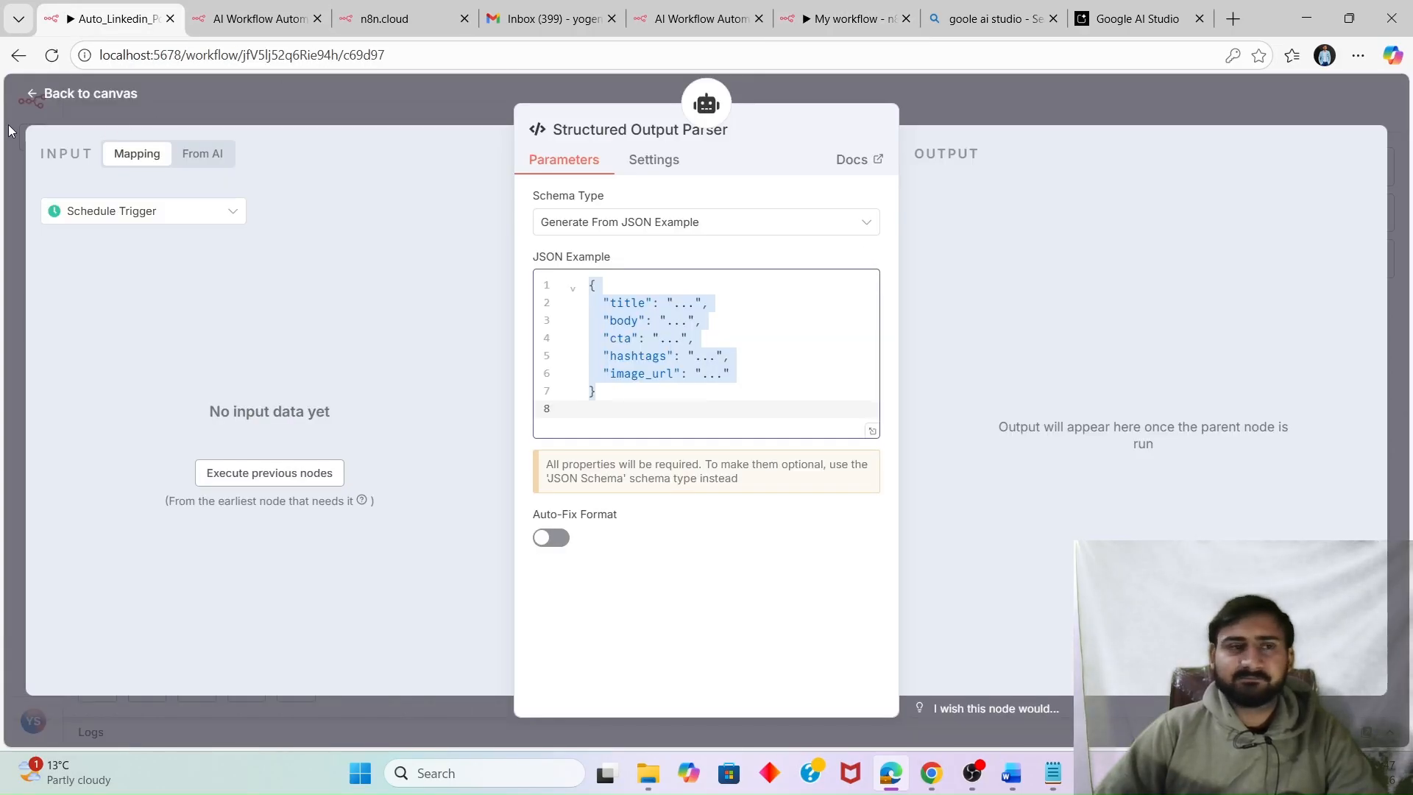
pyautogui.click(62, 91)
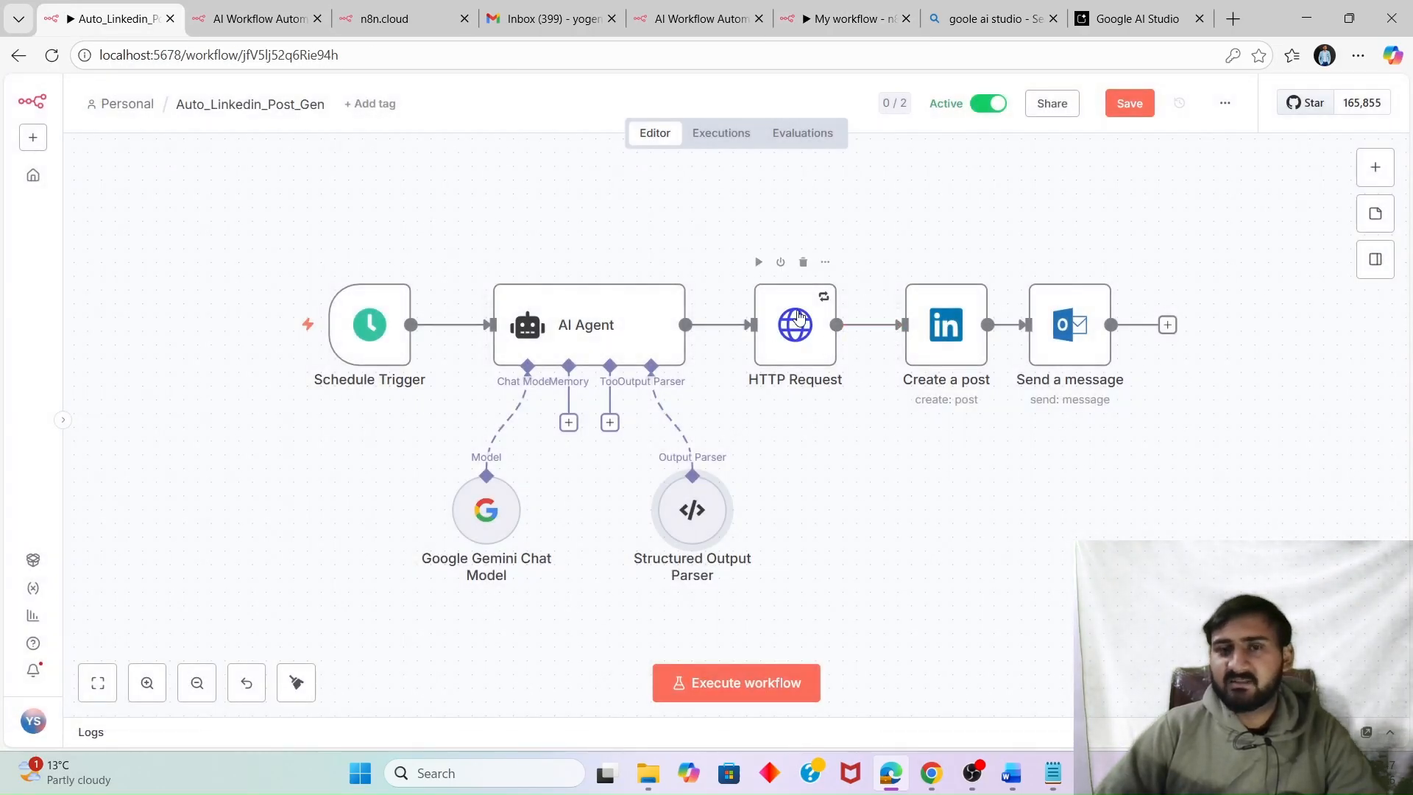
# Switch back to the cloud workflow and add an HTTP Request node after the AI Agent, keeping the GET method.
pyautogui.click(236, 16)
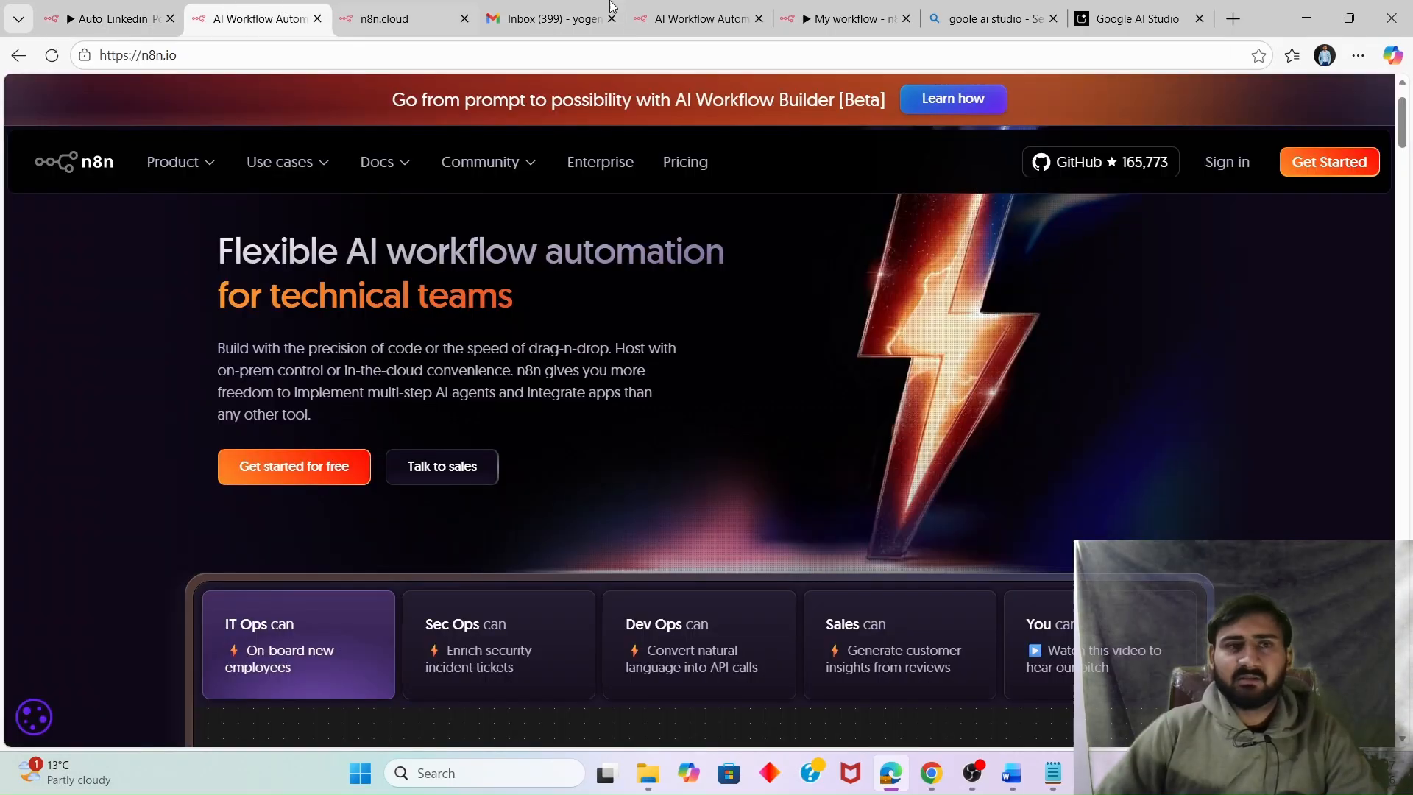
pyautogui.click(889, 17)
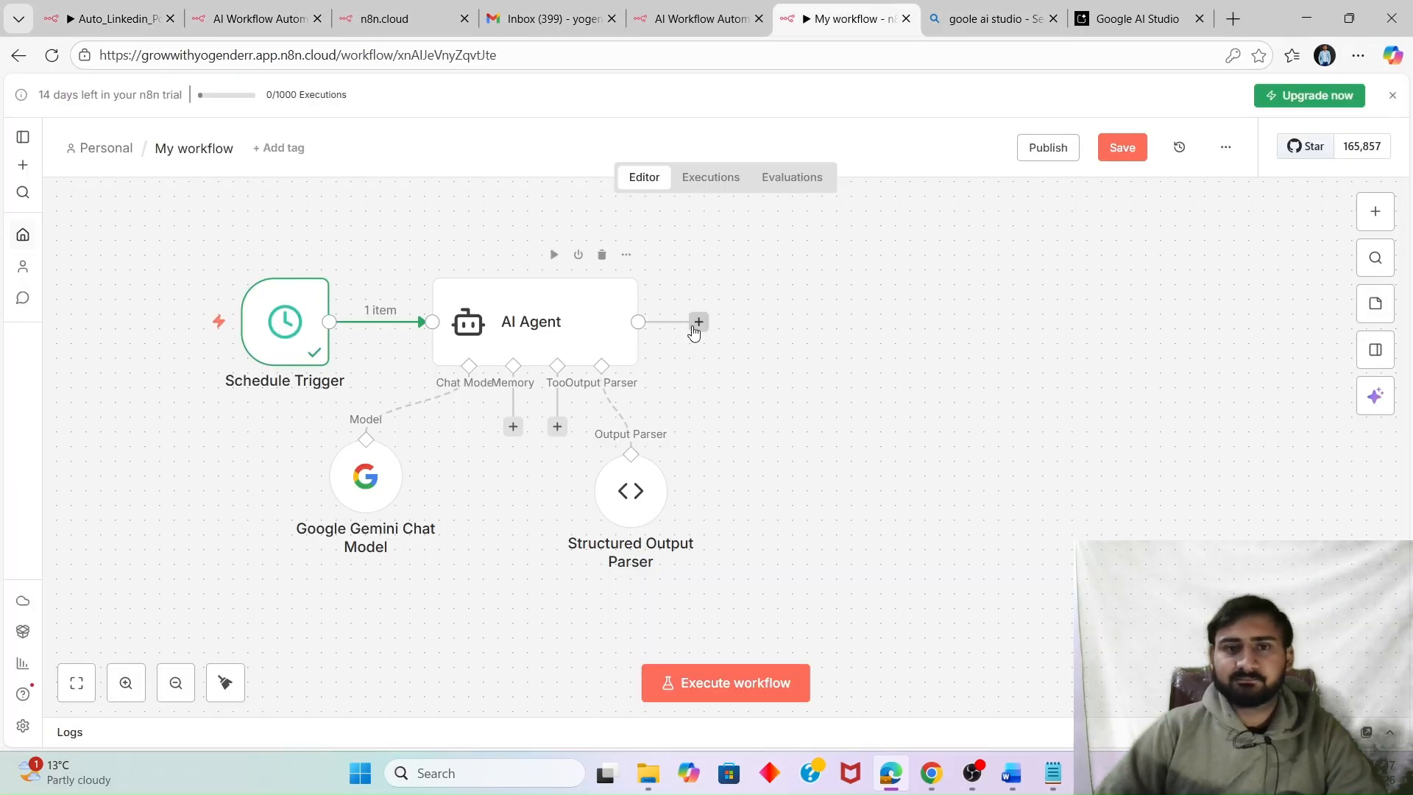
pyautogui.click(698, 322)
pyautogui.write('htt')
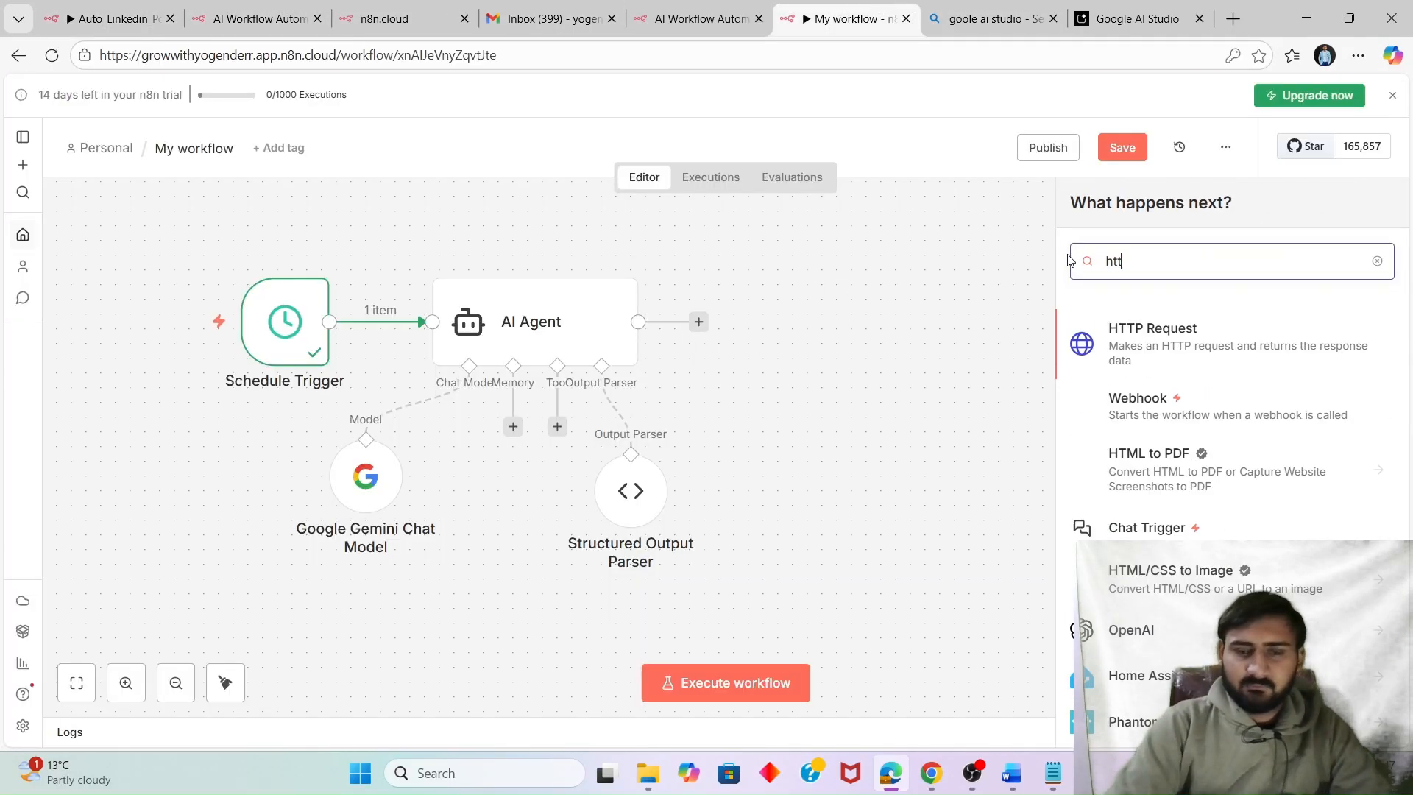
pyautogui.click(1135, 348)
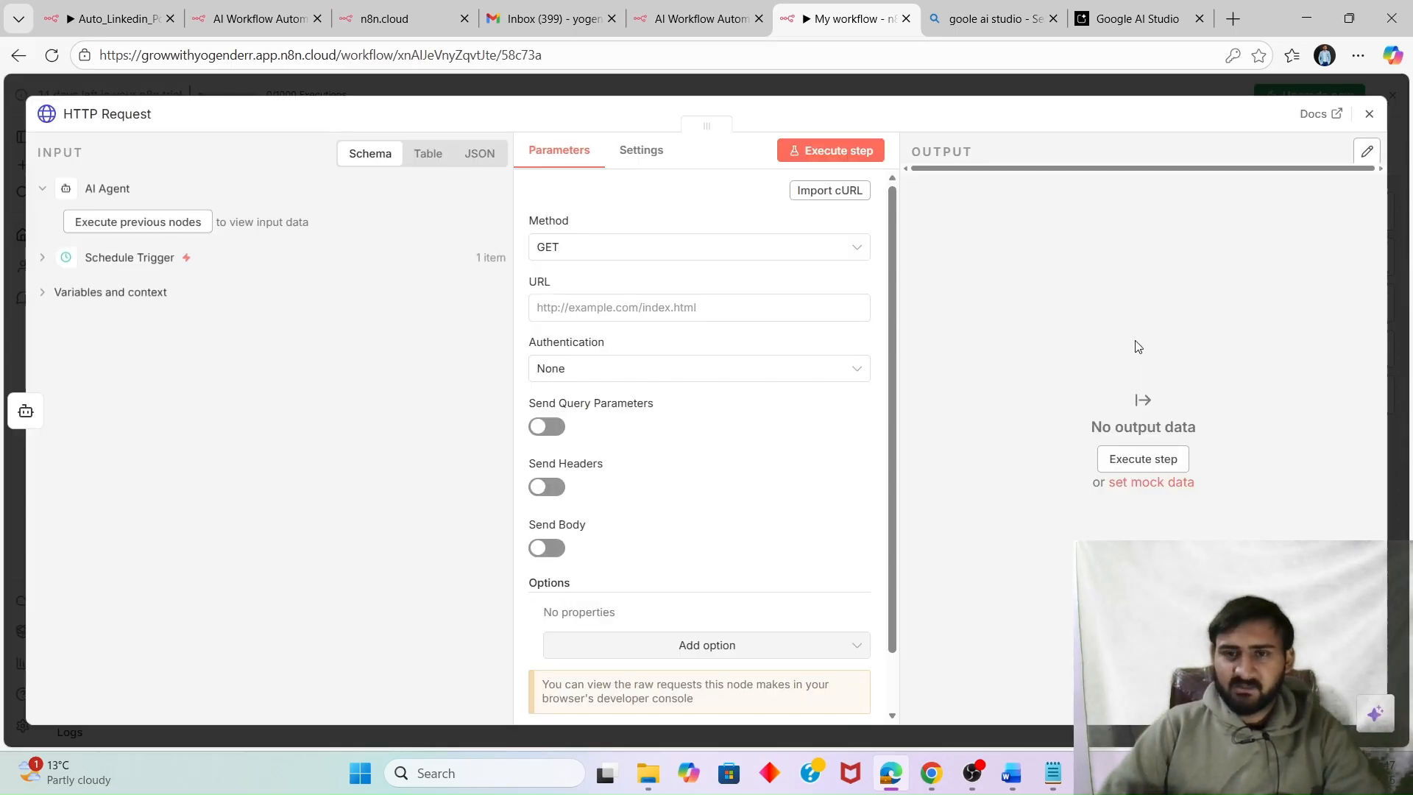
pyautogui.click(652, 247)
pyautogui.click(652, 248)
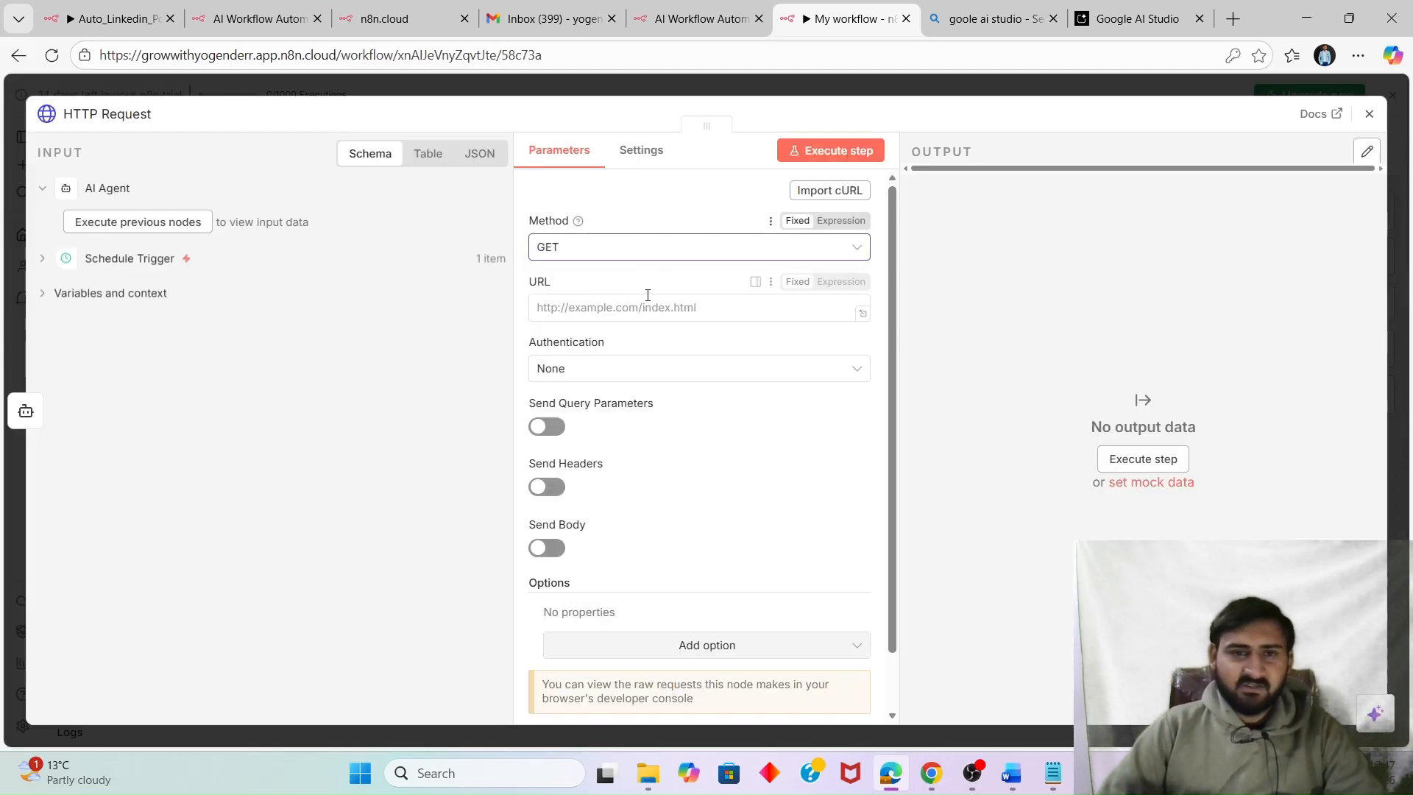
pyautogui.click(621, 309)
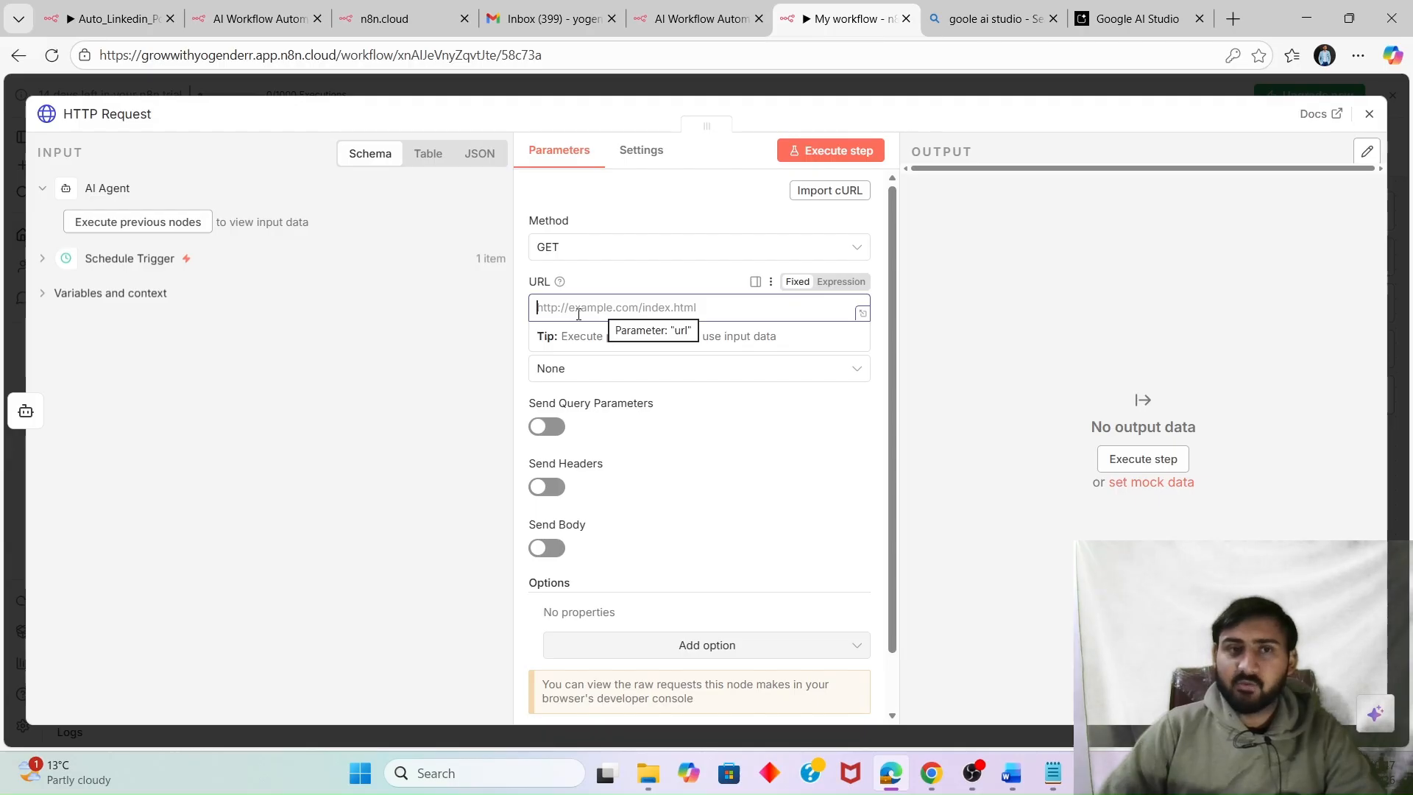
# In the local Auto_Linkedin_Post_Gen workflow, open the HTTP Request node and copy its URL expression.
pyautogui.click(165, 4)
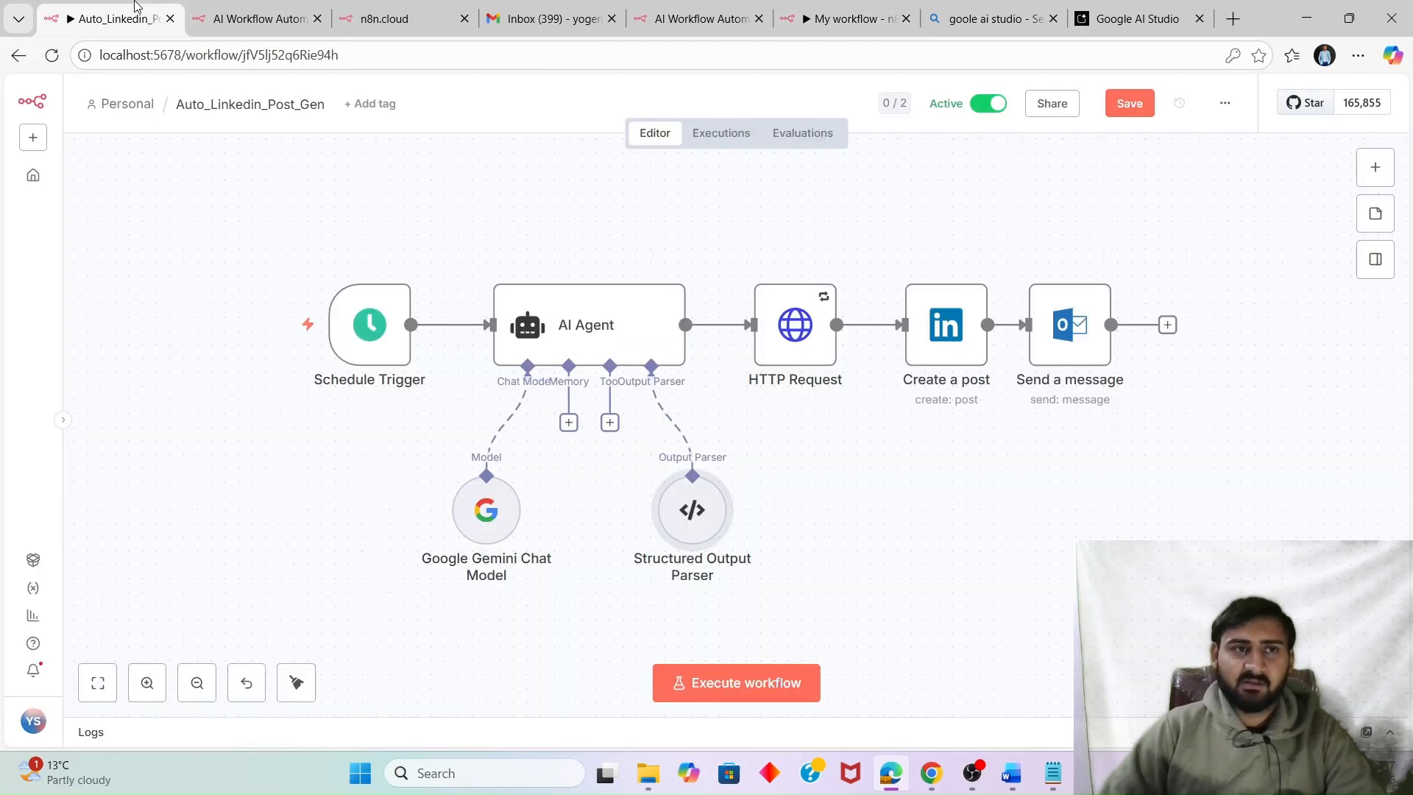
pyautogui.doubleClick(752, 357)
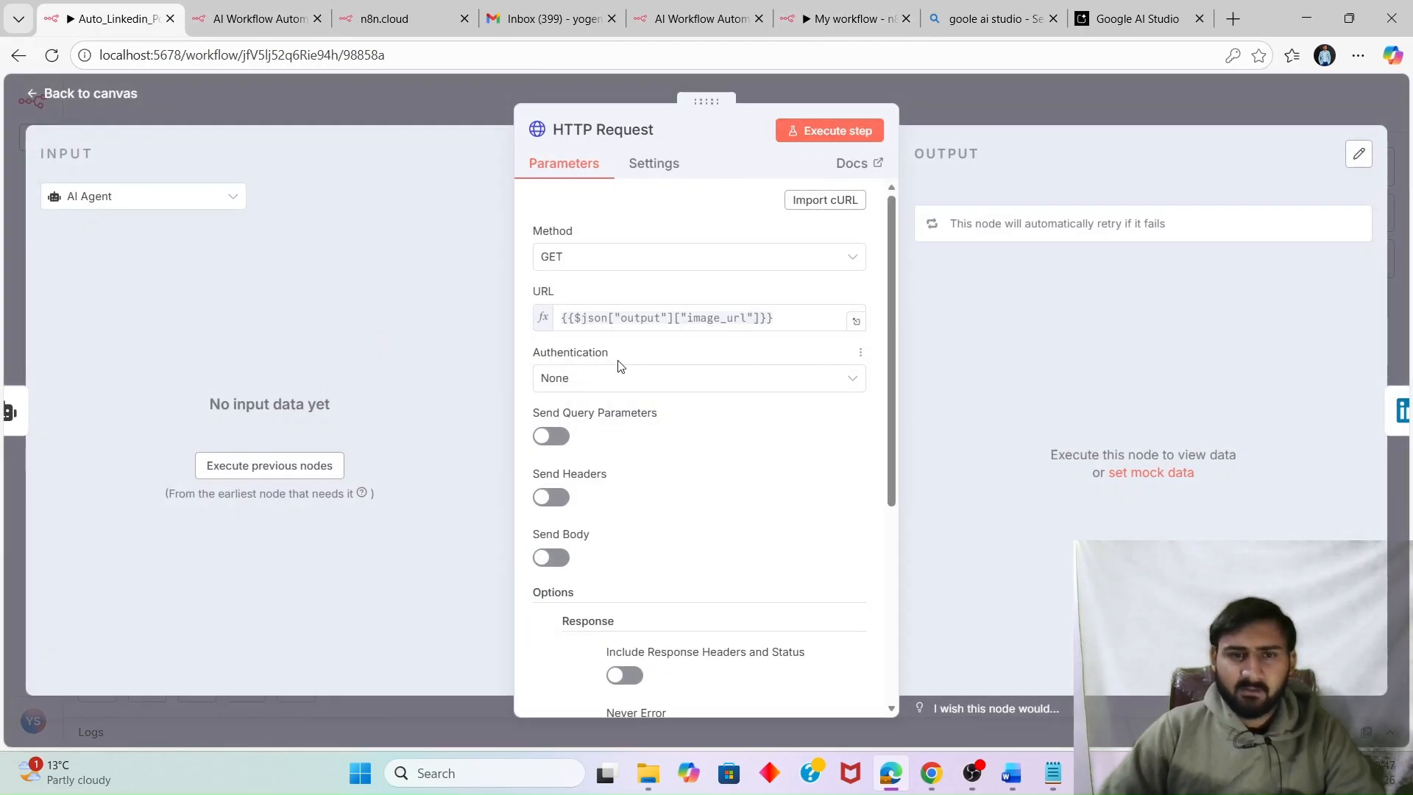
pyautogui.click(643, 320)
pyautogui.hotkey('ctrl', 'a')
pyautogui.hotkey('ctrl', 'c')
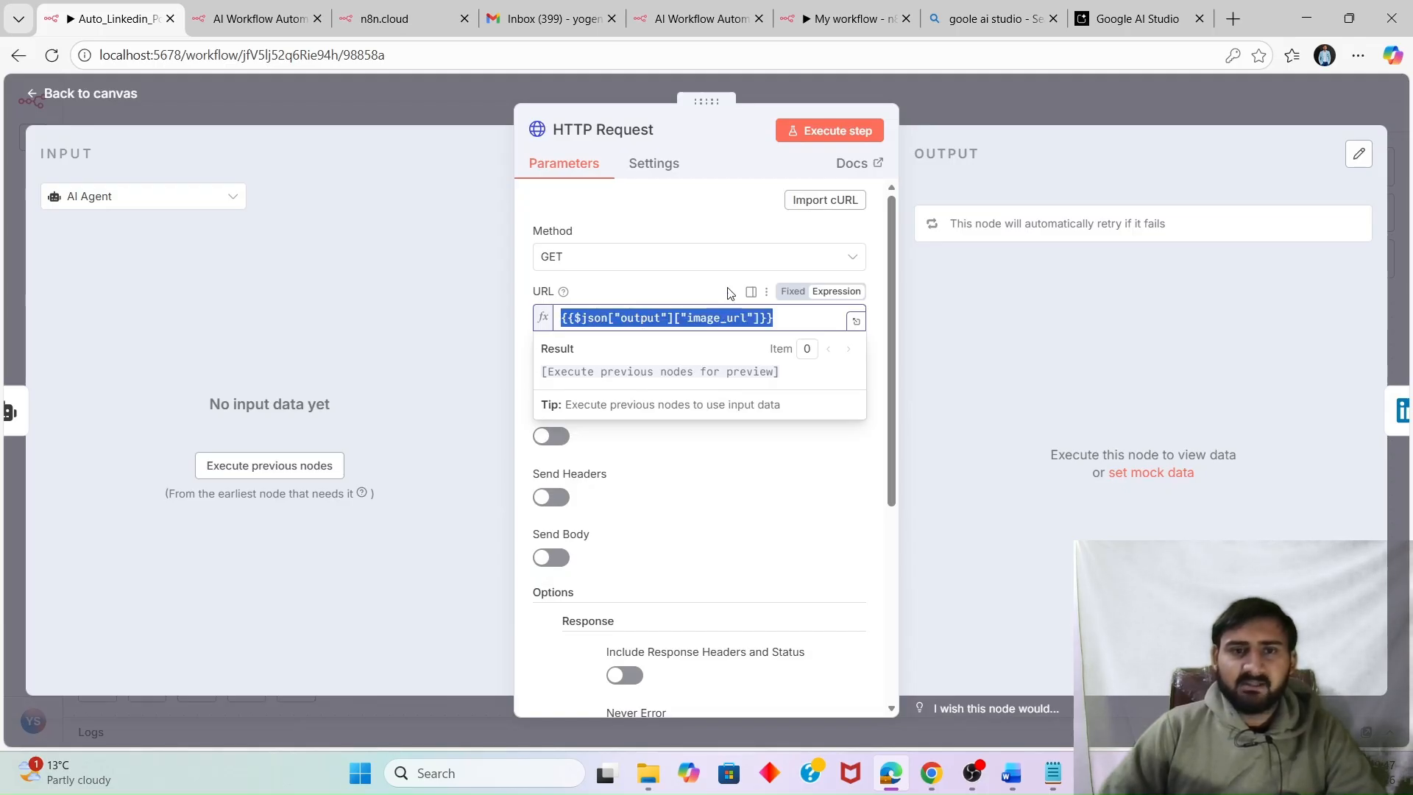
# Return to the cloud HTTP Request node and execute the previous nodes to load the AI Agent's output as input data.
pyautogui.click(810, 6)
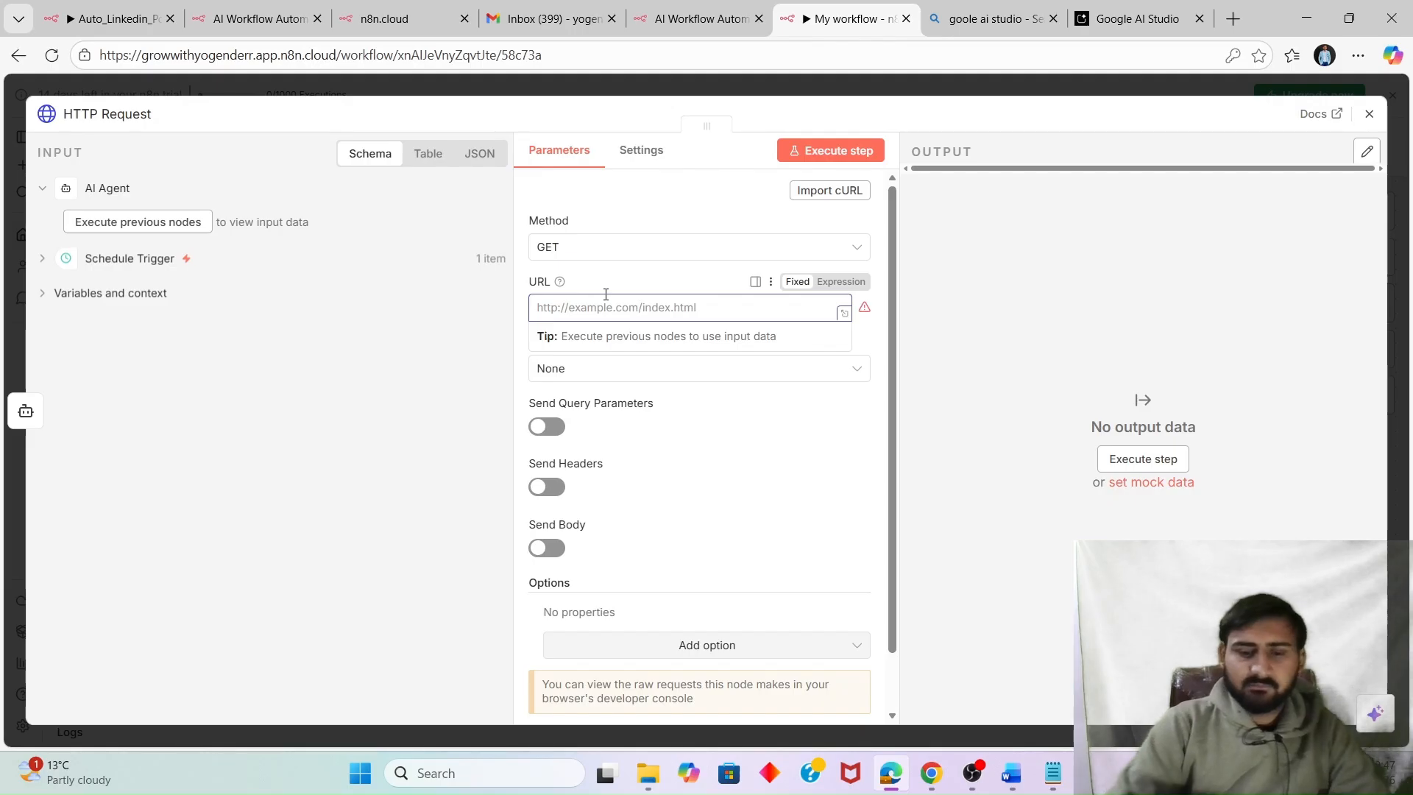
pyautogui.write('$')
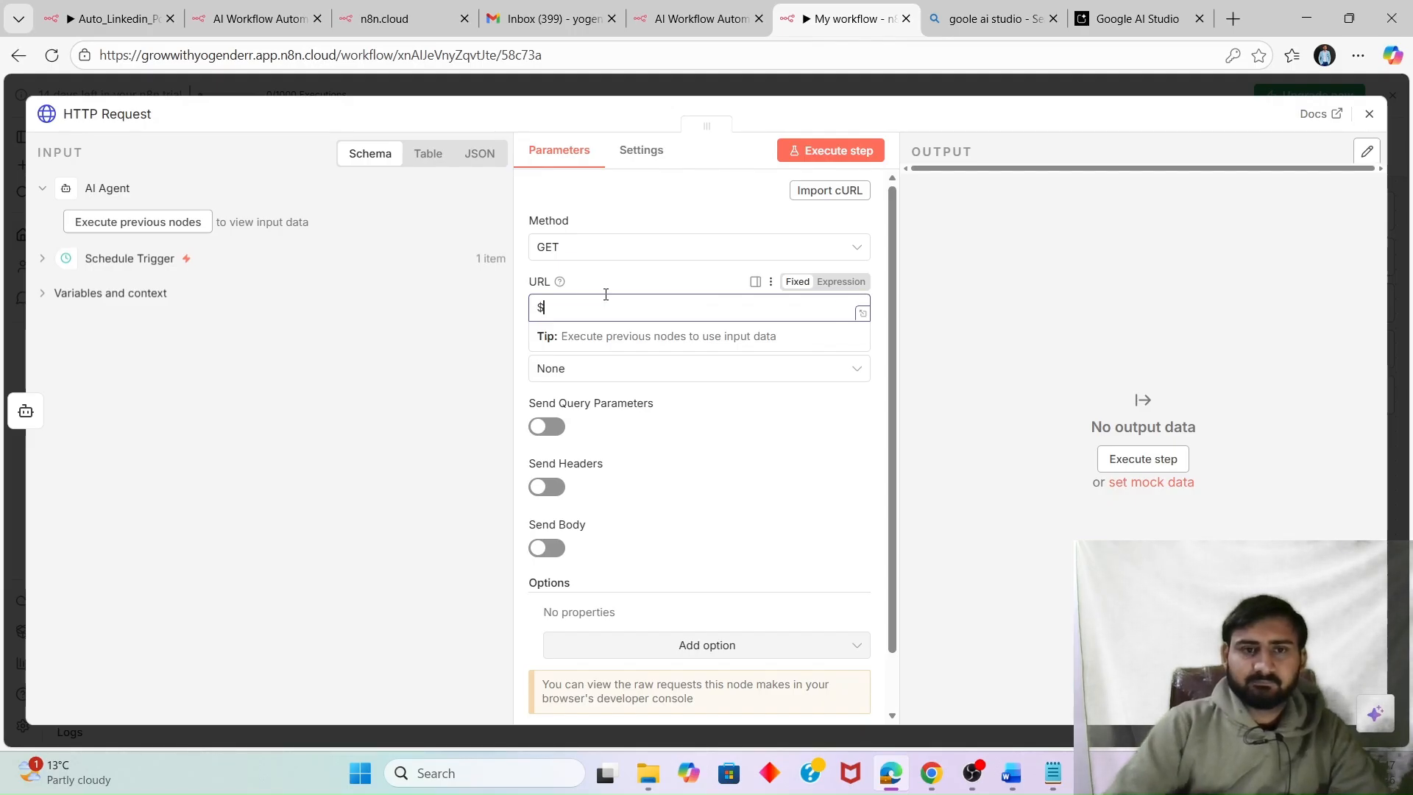
pyautogui.write('{')
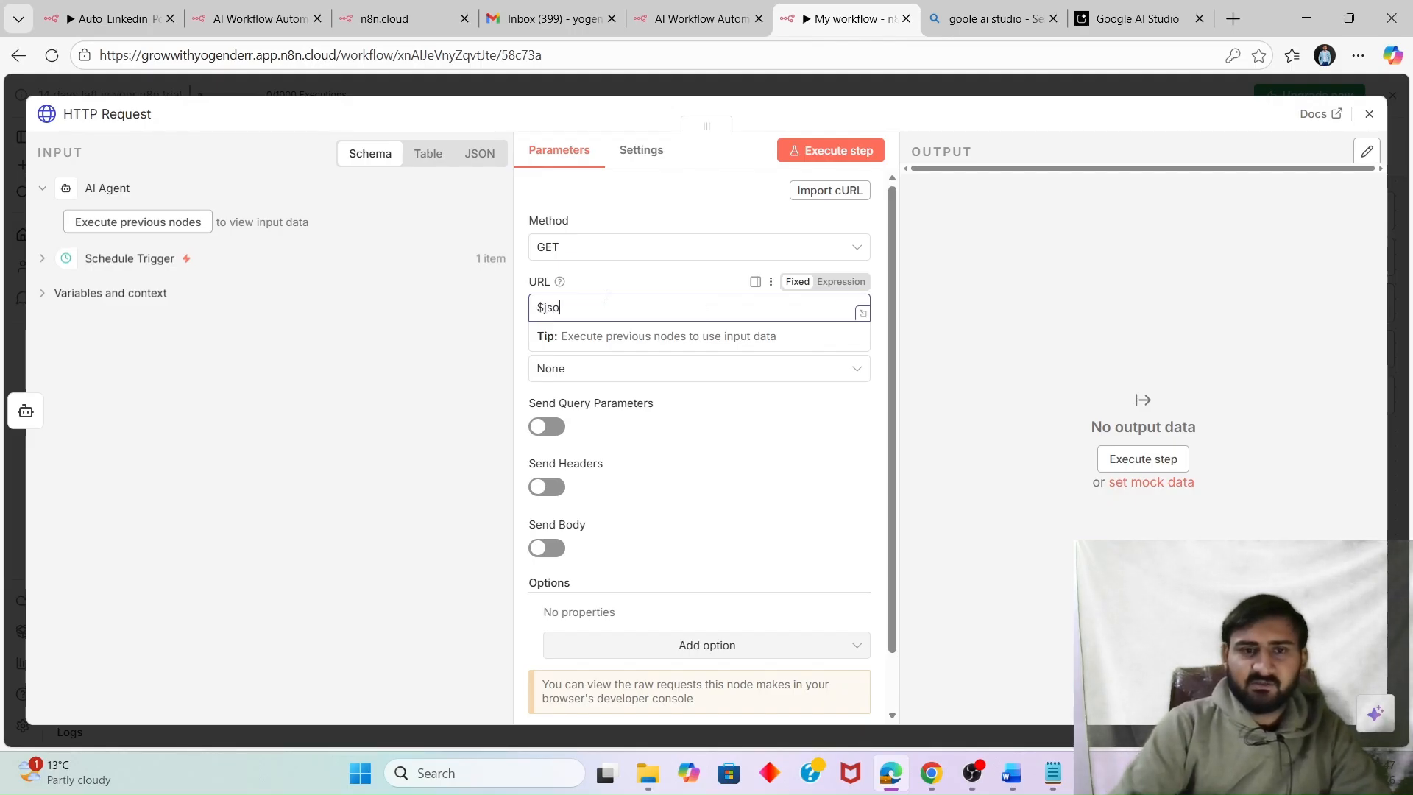
pyautogui.click(135, 221)
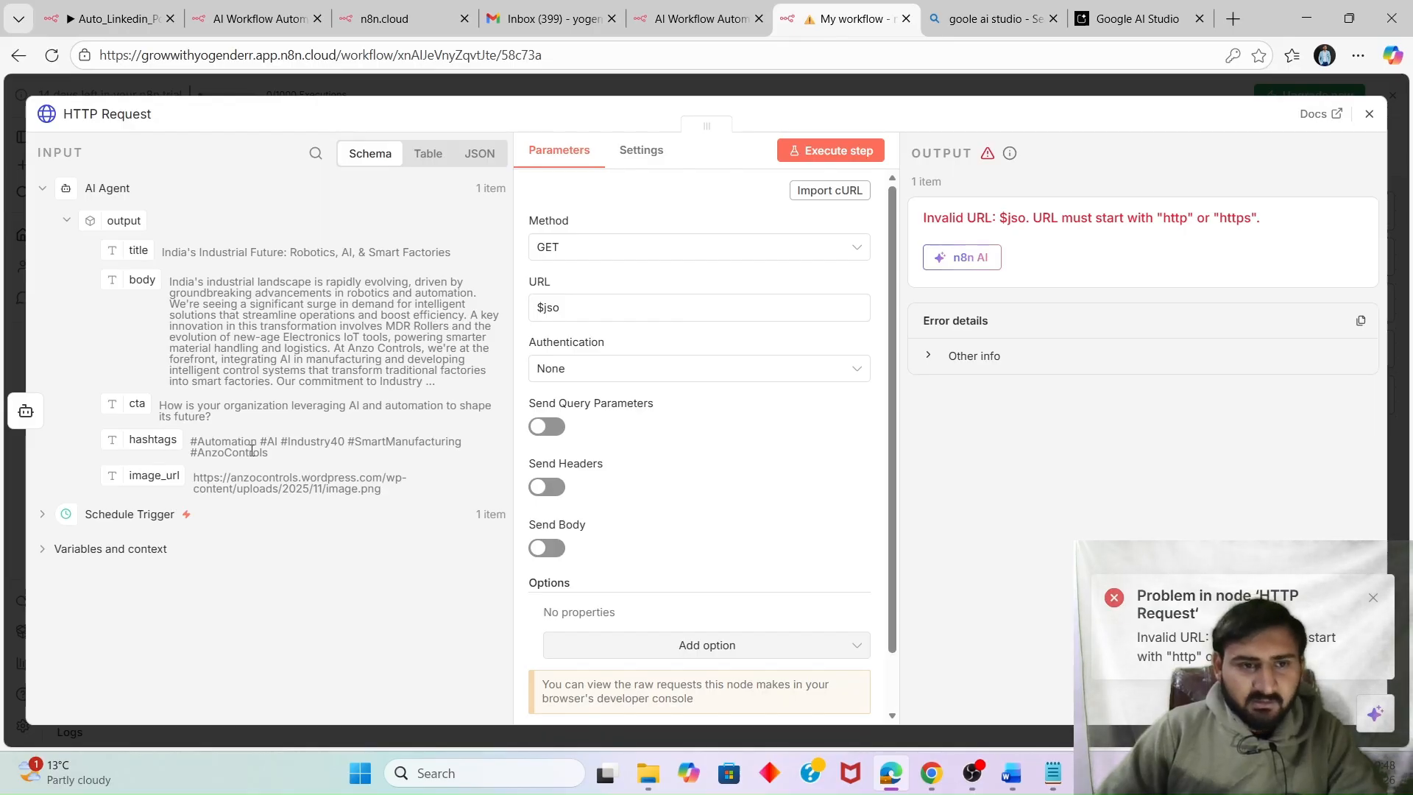
pyautogui.tripleClick(247, 479)
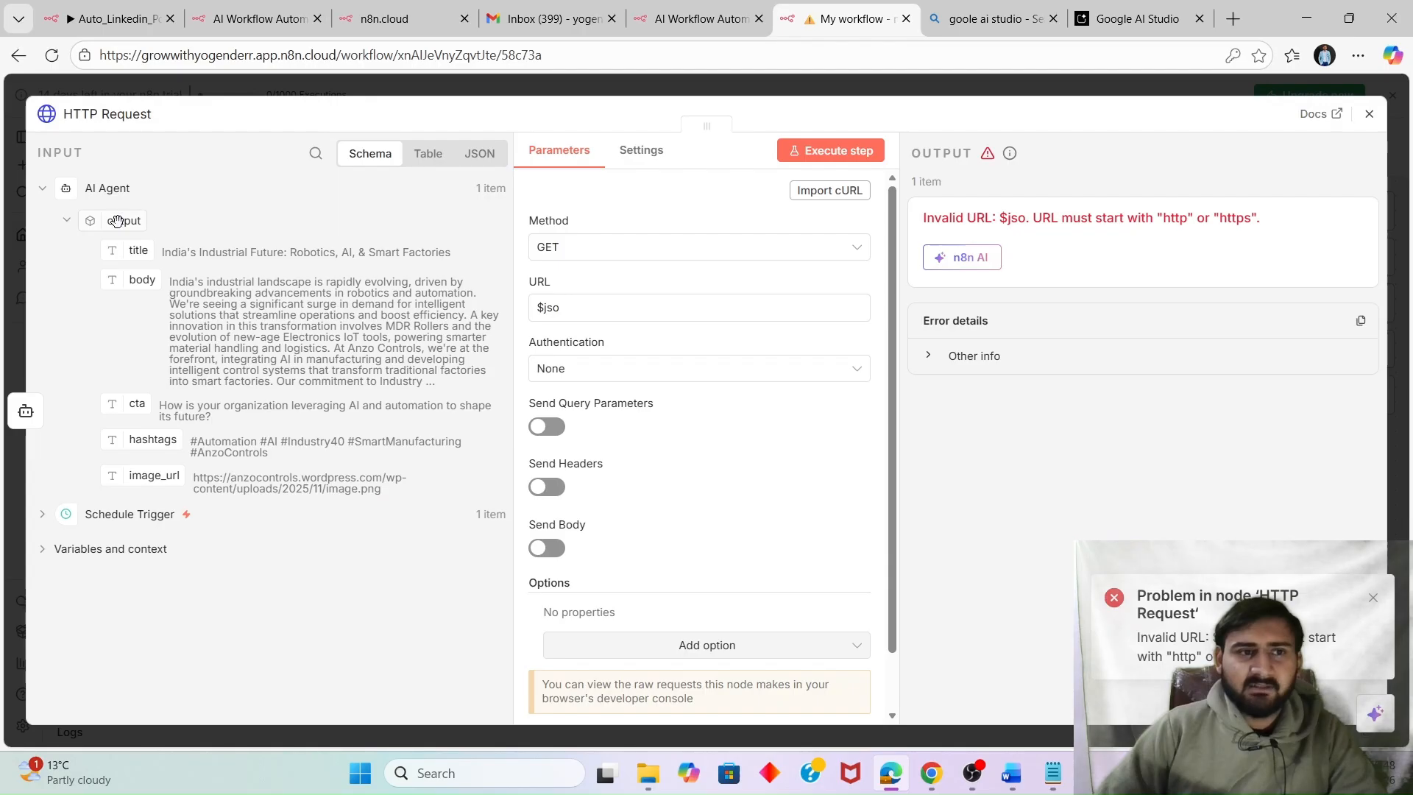
pyautogui.click(597, 317)
pyautogui.write('n')
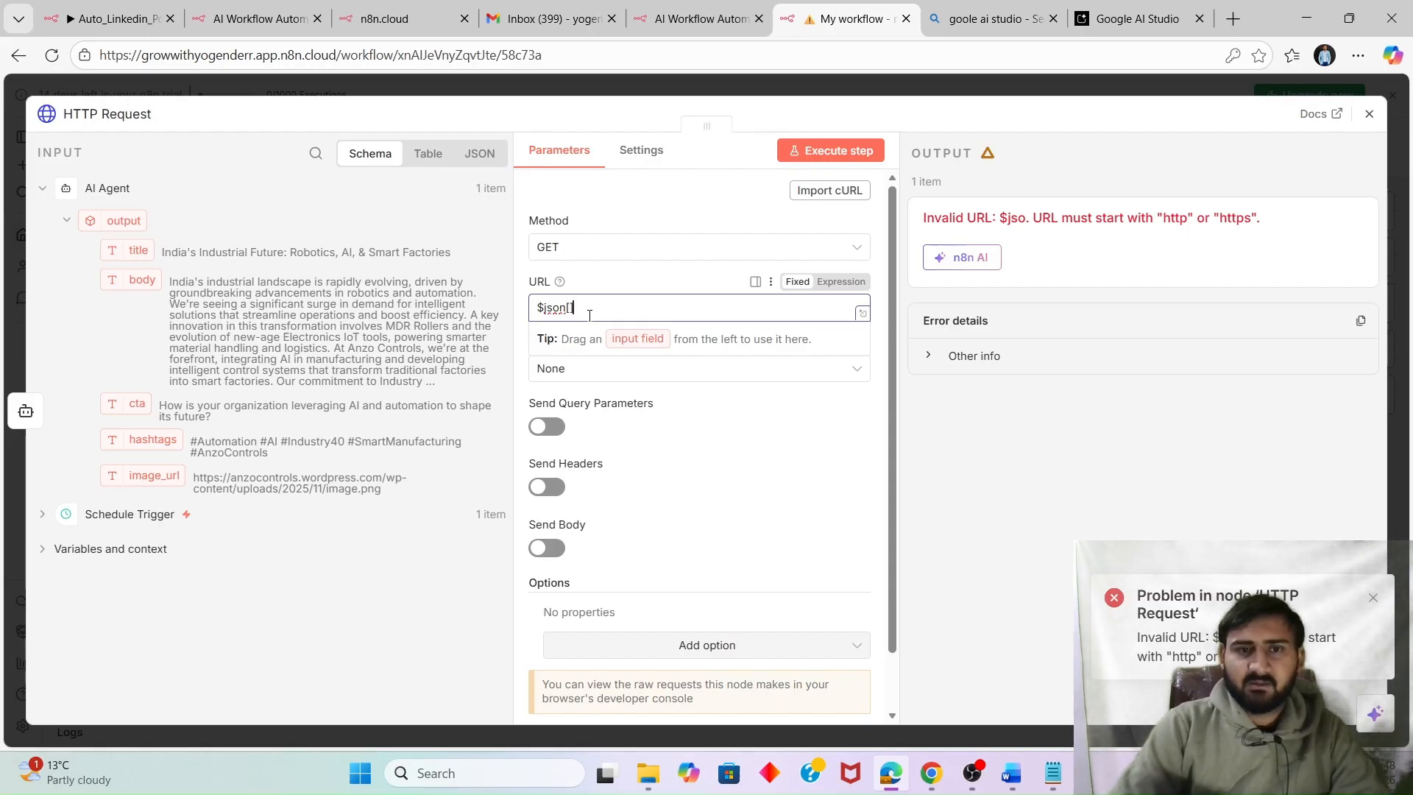
pyautogui.write('[')
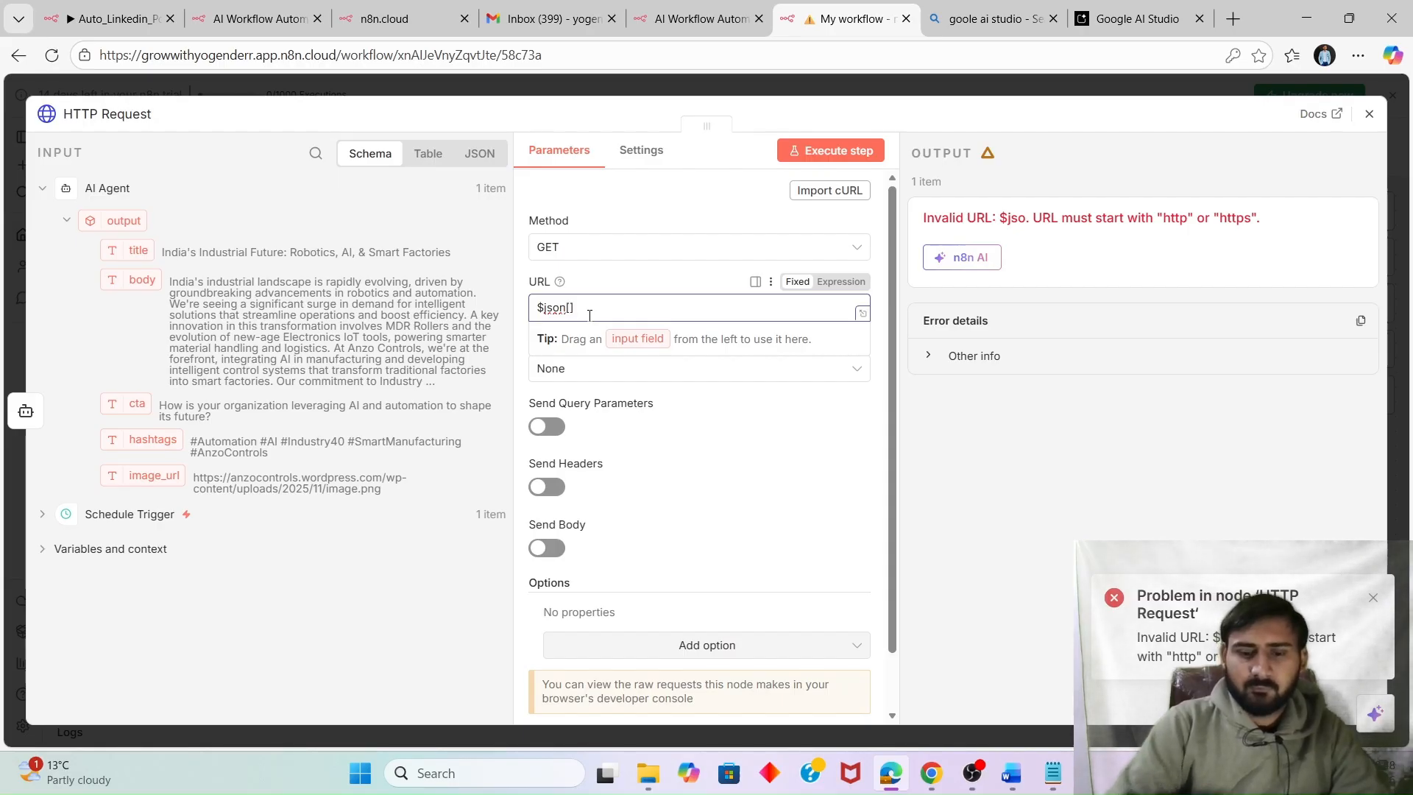
pyautogui.write('ou')
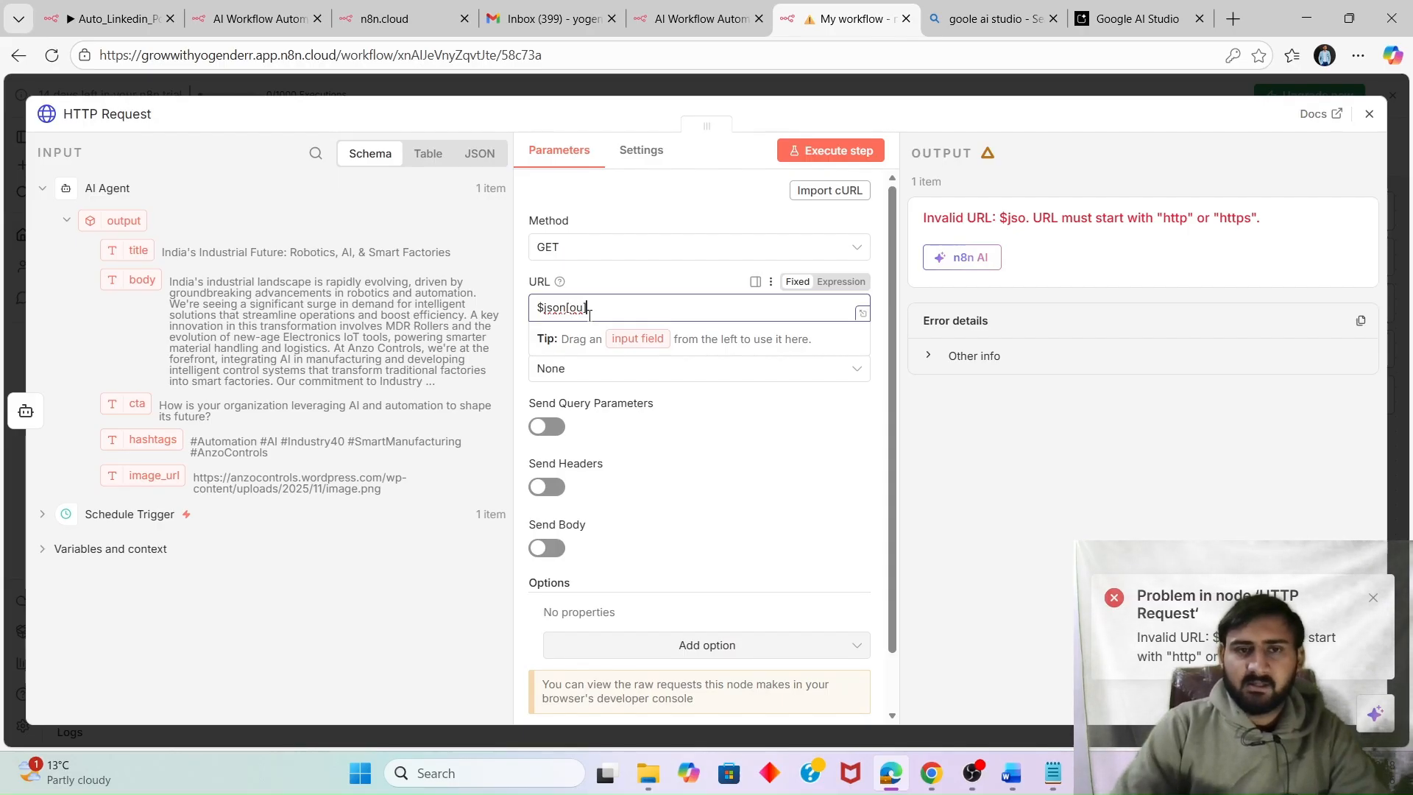
# Replace the HTTP Request URL with the copied {{$json["output"]["image_url"]}} and switch the field to Expression mode.
pyautogui.hotkey('ctrl', 'a')
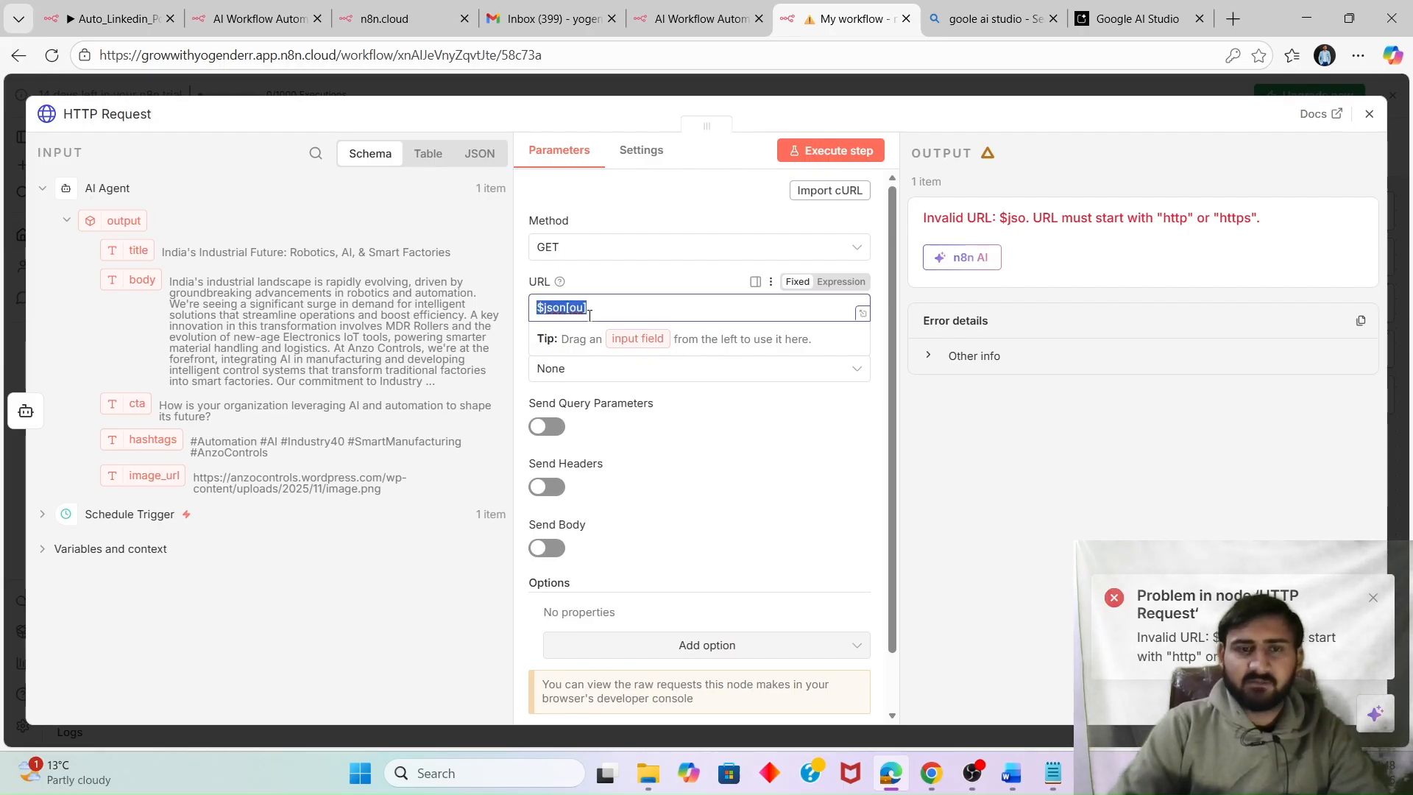
pyautogui.hotkey('ctrl', 'v')
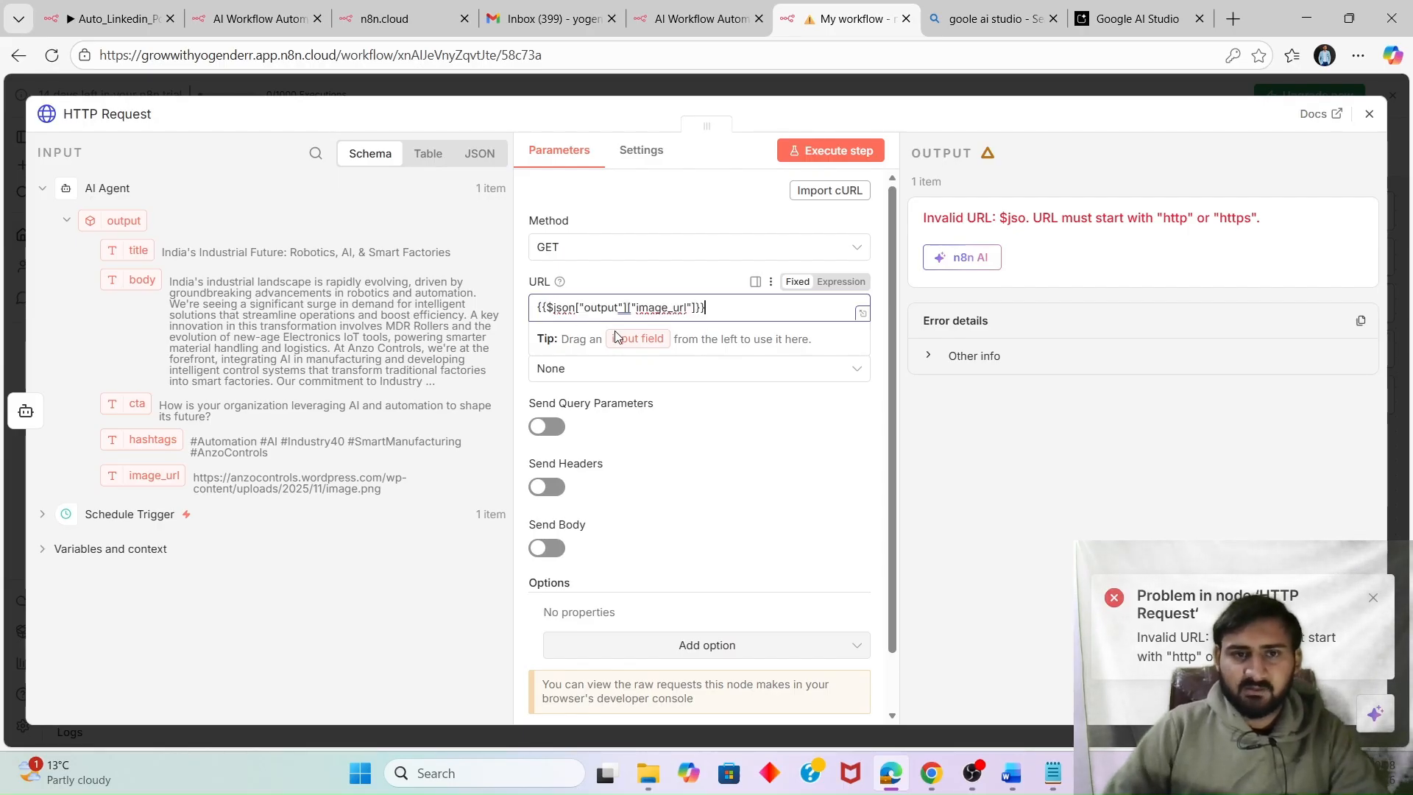
pyautogui.click(834, 288)
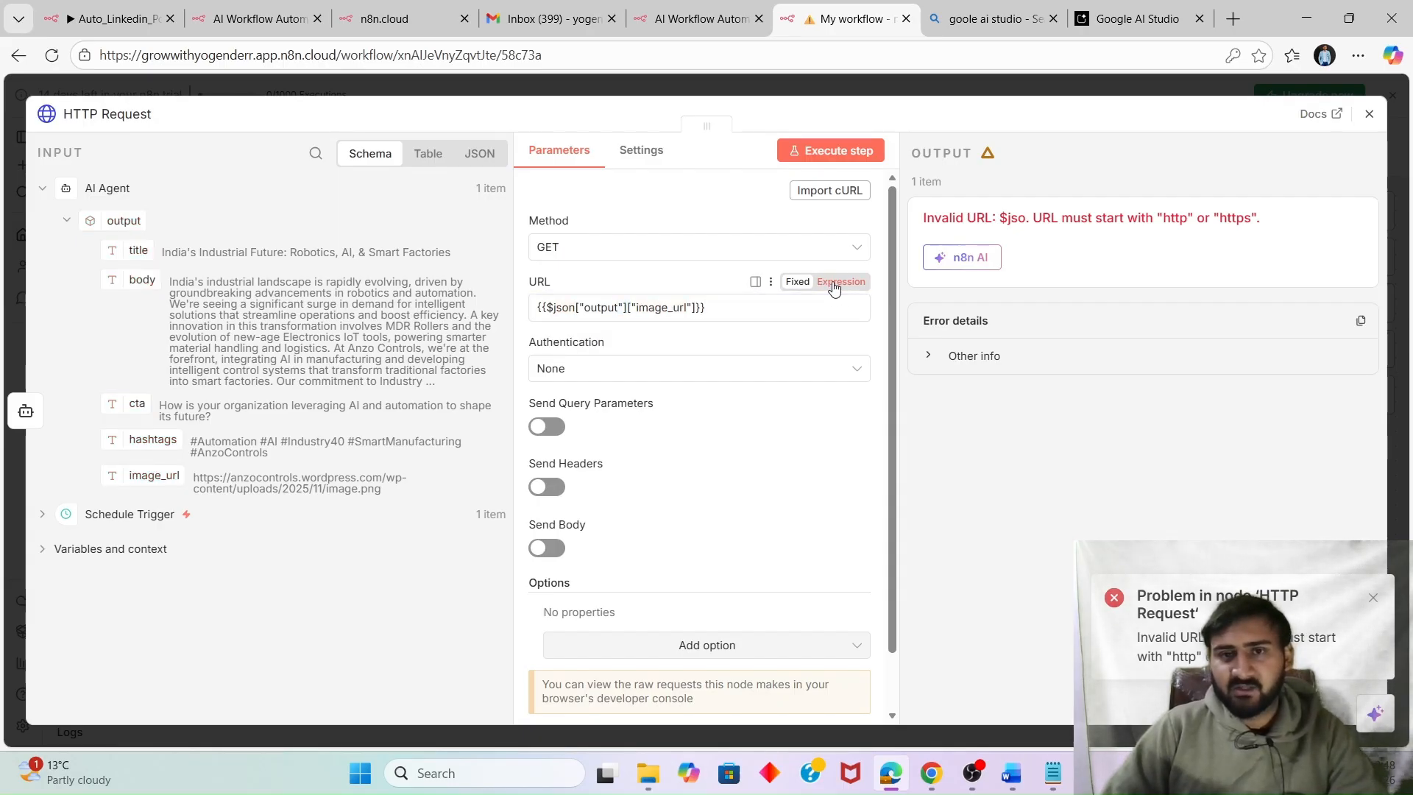
pyautogui.click(833, 288)
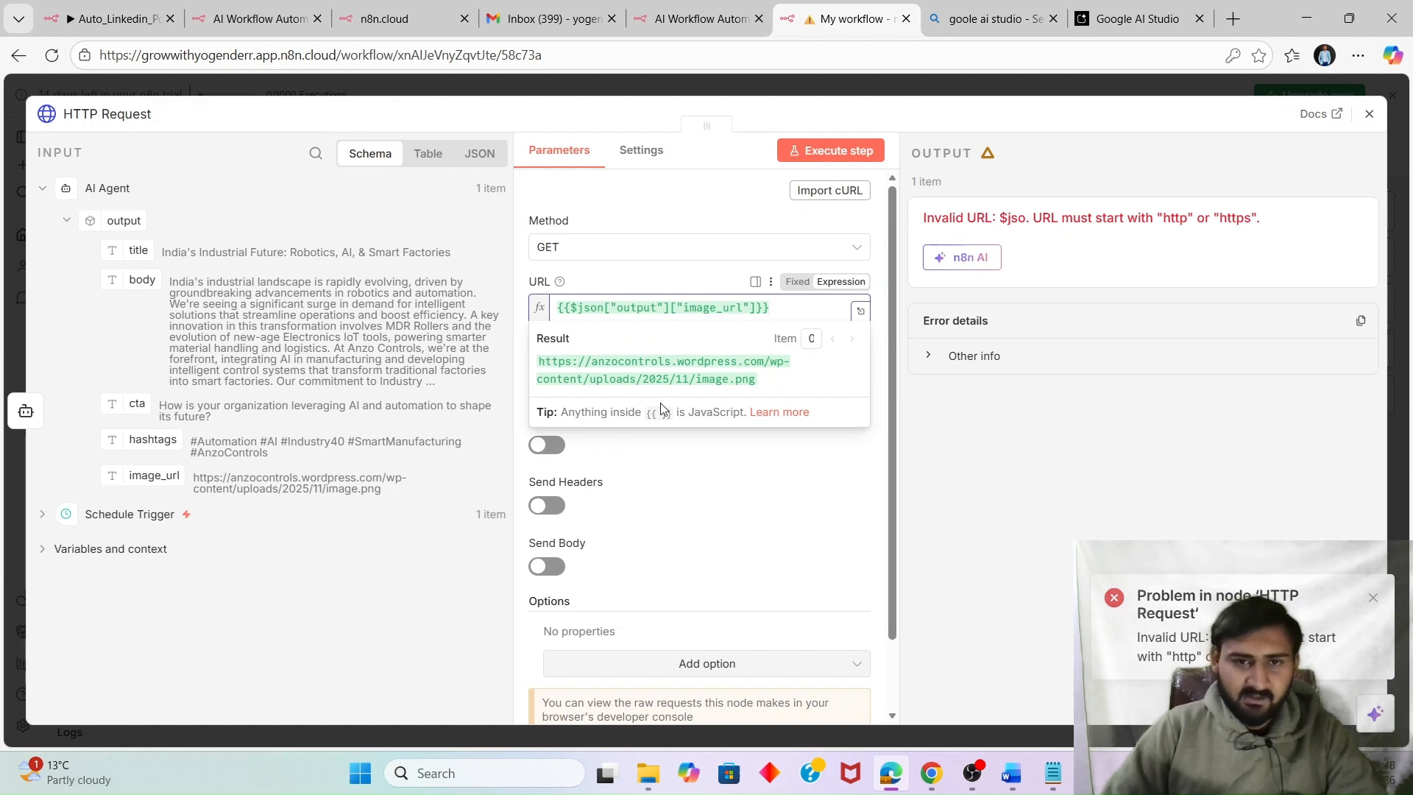
pyautogui.click(780, 500)
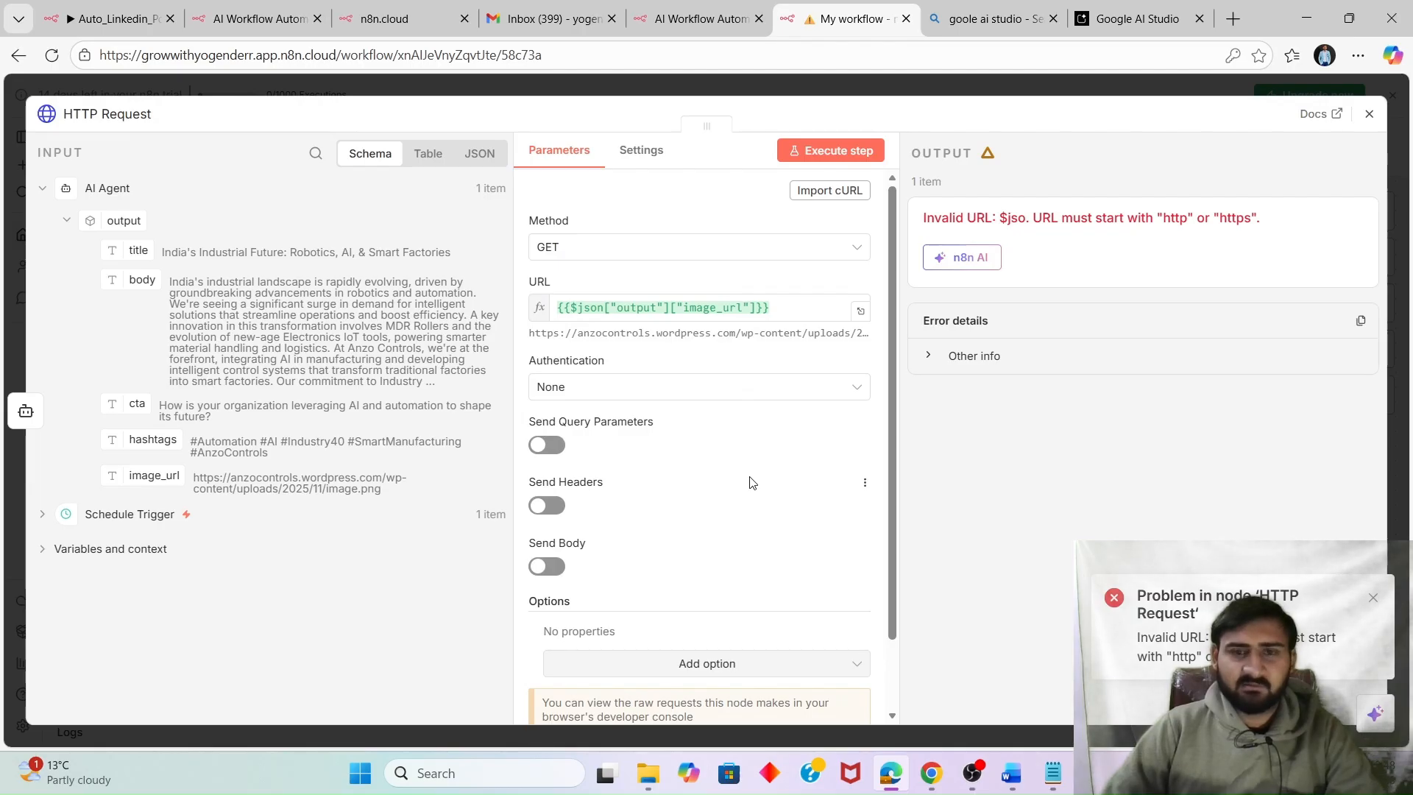
# Add the Response option to the HTTP Request node and set its response format to File.
pyautogui.scroll(-2, 681, 445)
pyautogui.scroll(2, 629, 430)
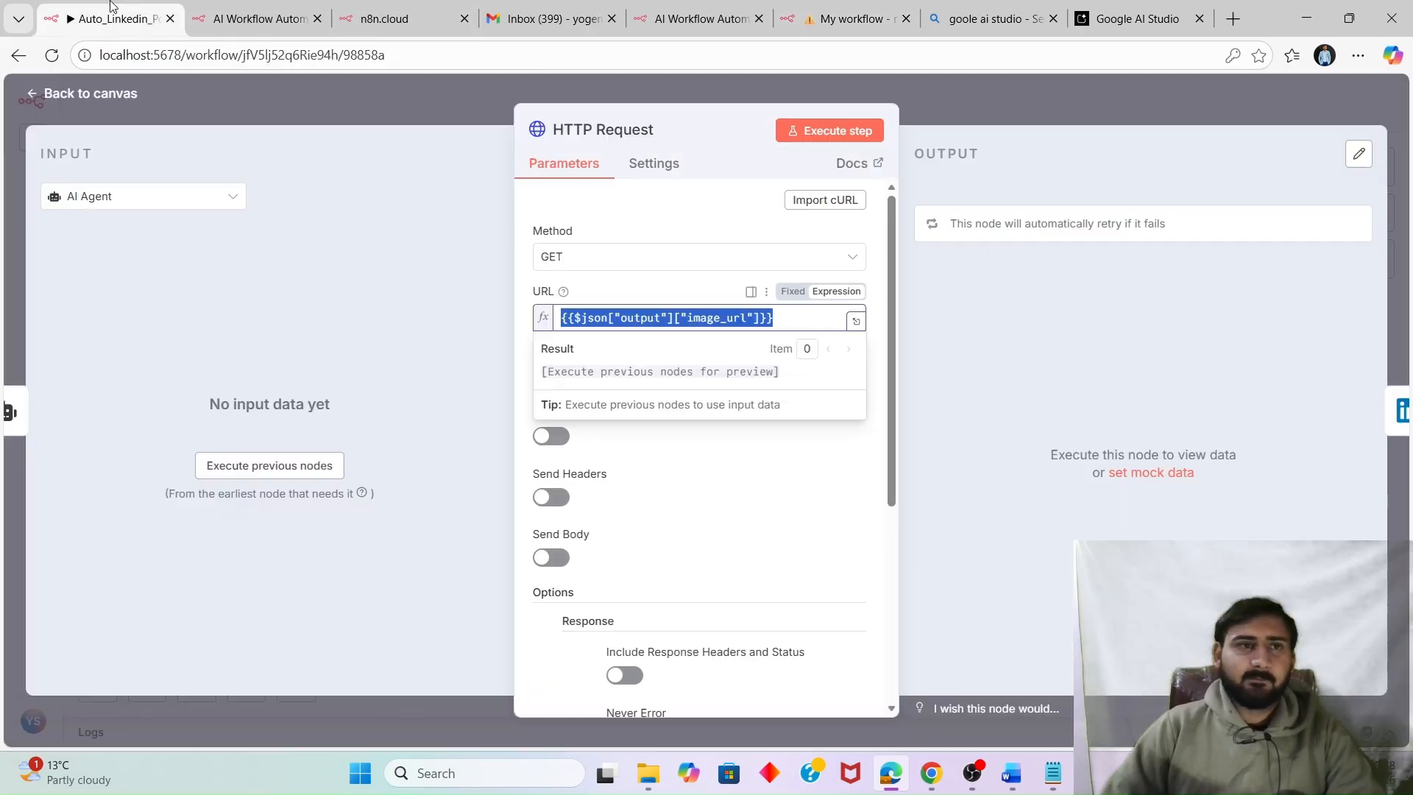
pyautogui.scroll(-2, 713, 511)
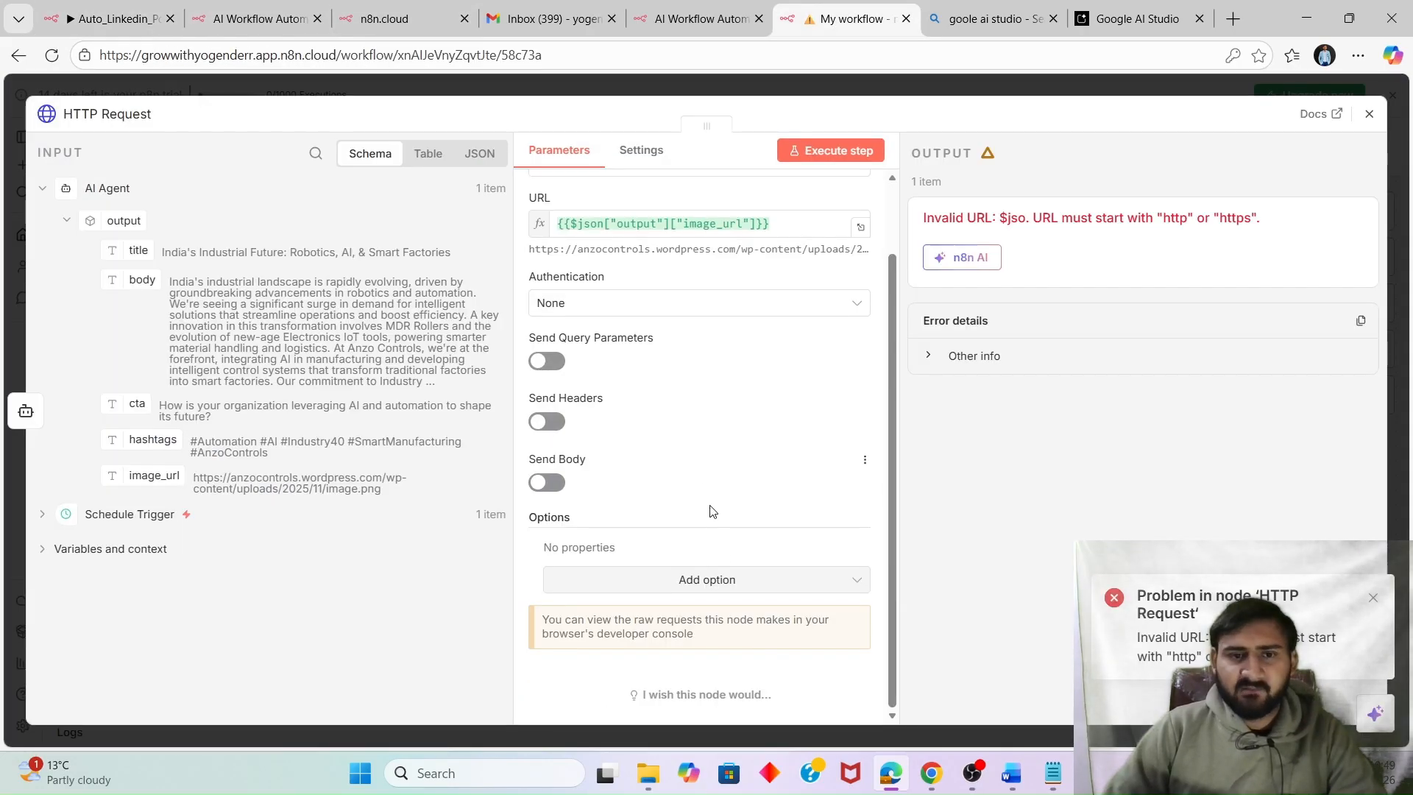
pyautogui.click(707, 580)
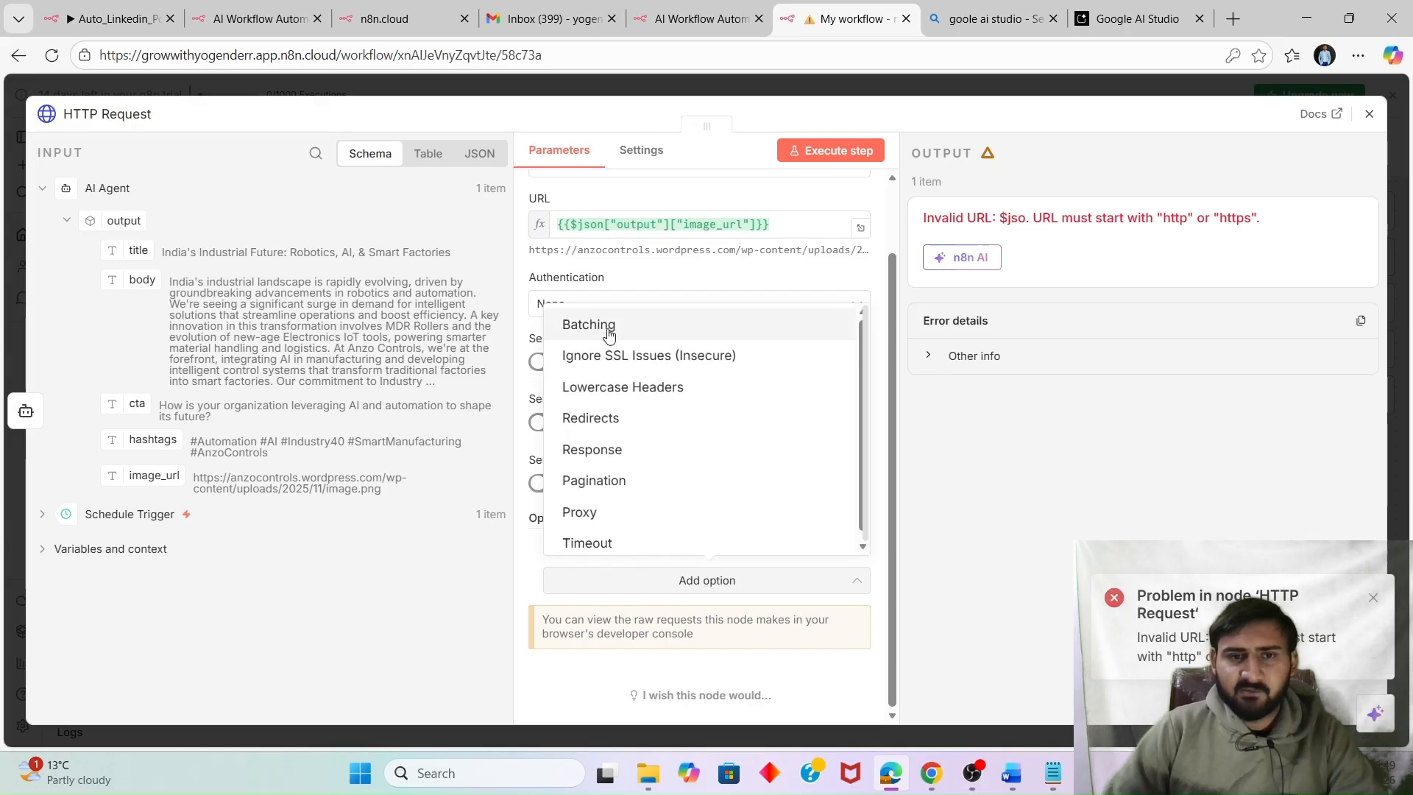
pyautogui.click(617, 450)
pyautogui.scroll(-3, 647, 552)
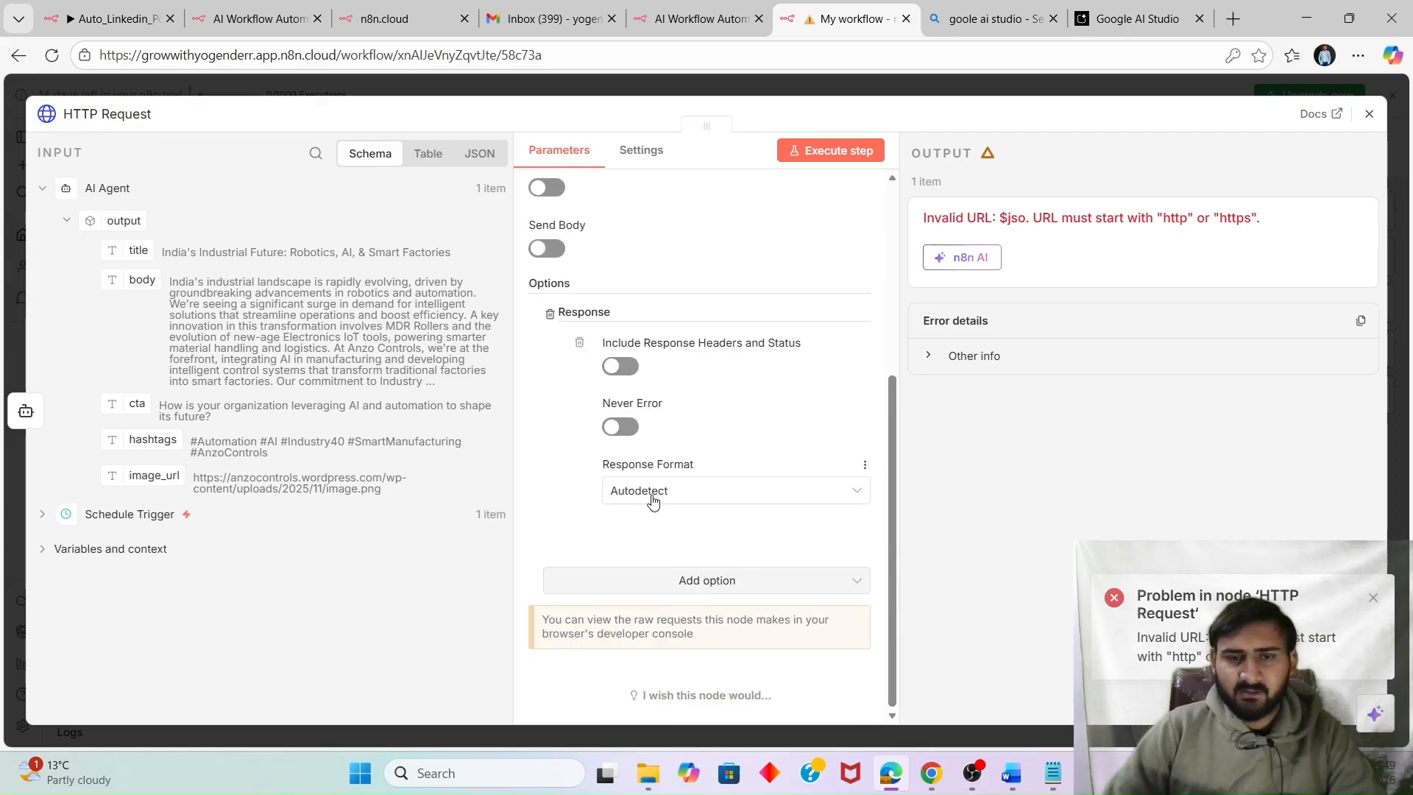
pyautogui.click(653, 494)
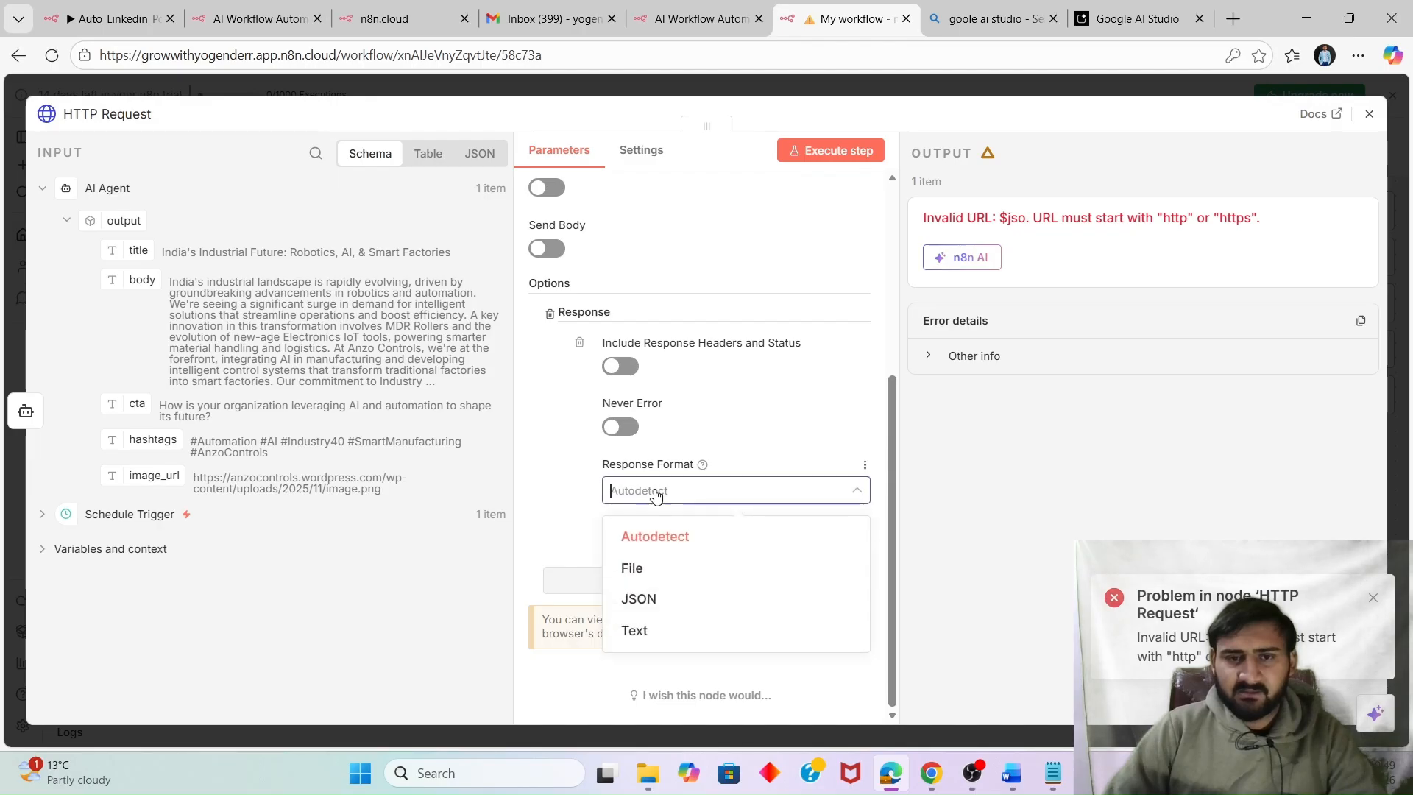
pyautogui.click(663, 574)
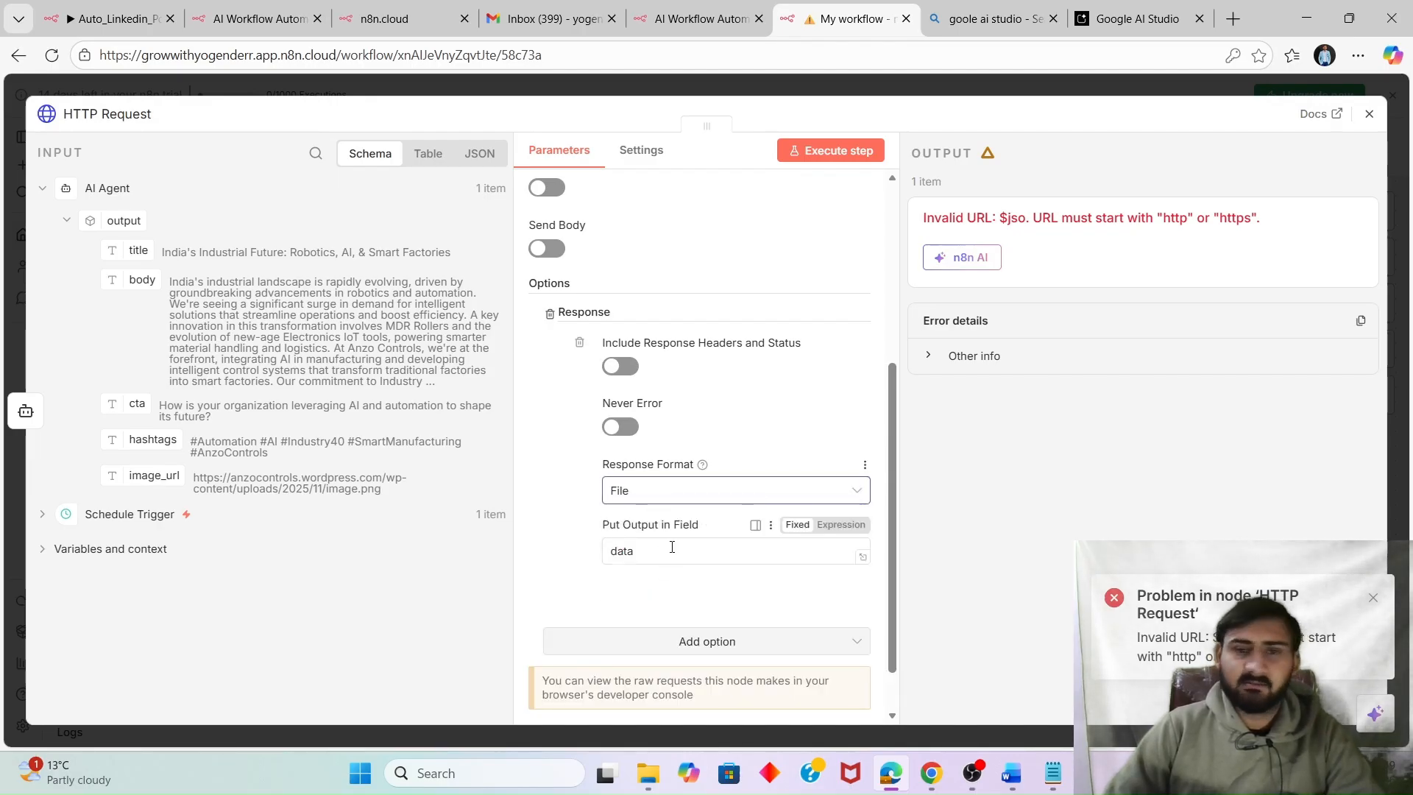
# Save the workflow with the File response settings and close the HTTP Request node.
pyautogui.click(271, 22)
pyautogui.click(848, 6)
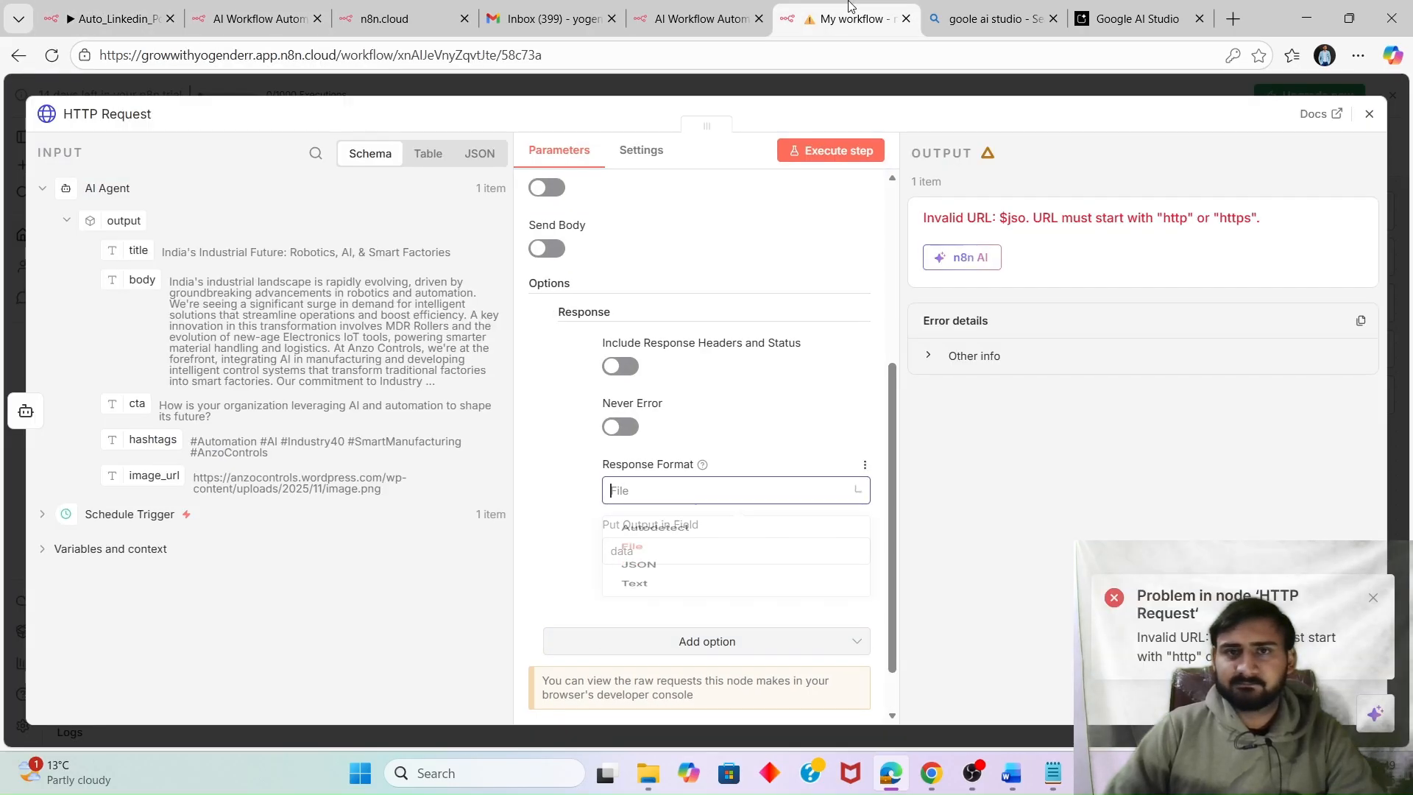
pyautogui.click(554, 507)
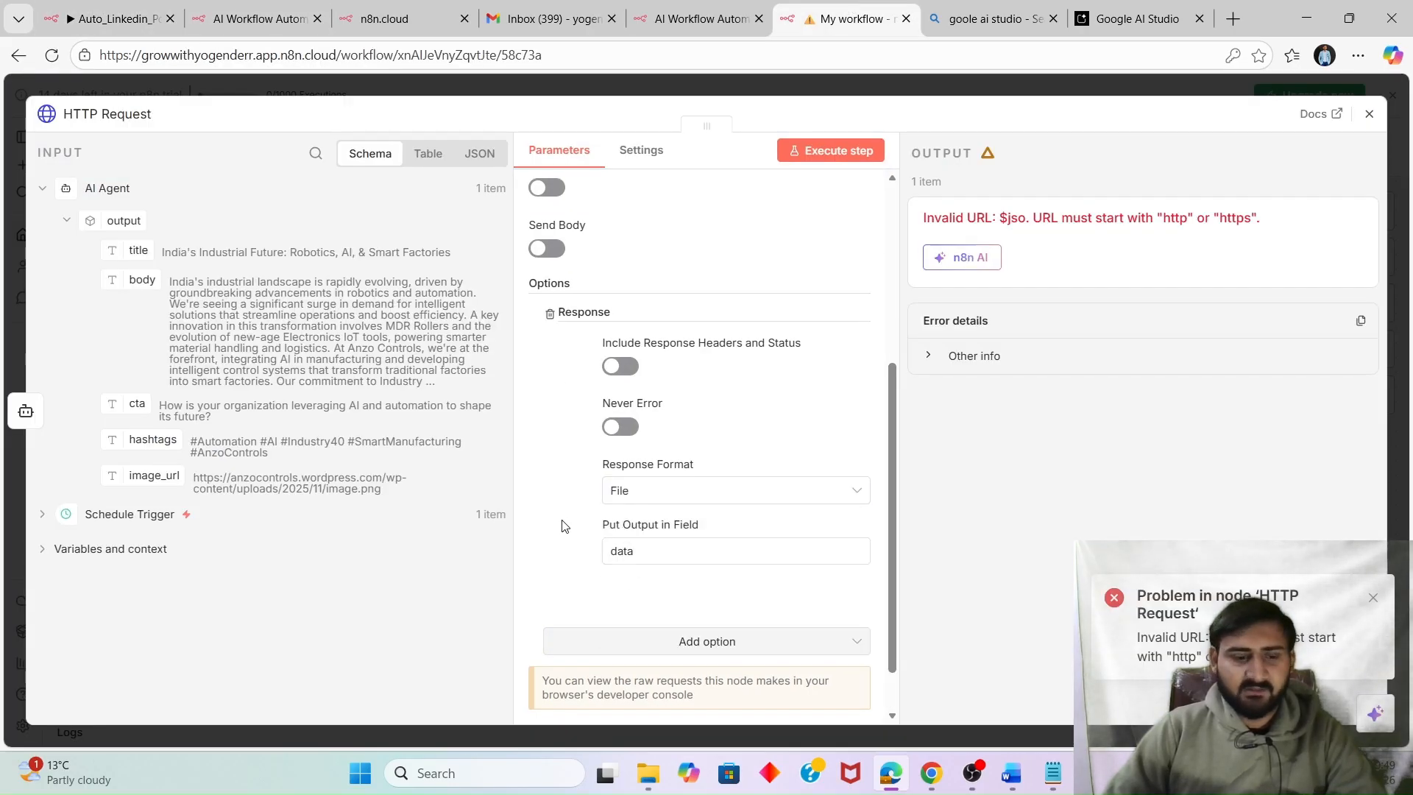
pyautogui.hotkey('ctrl', 's')
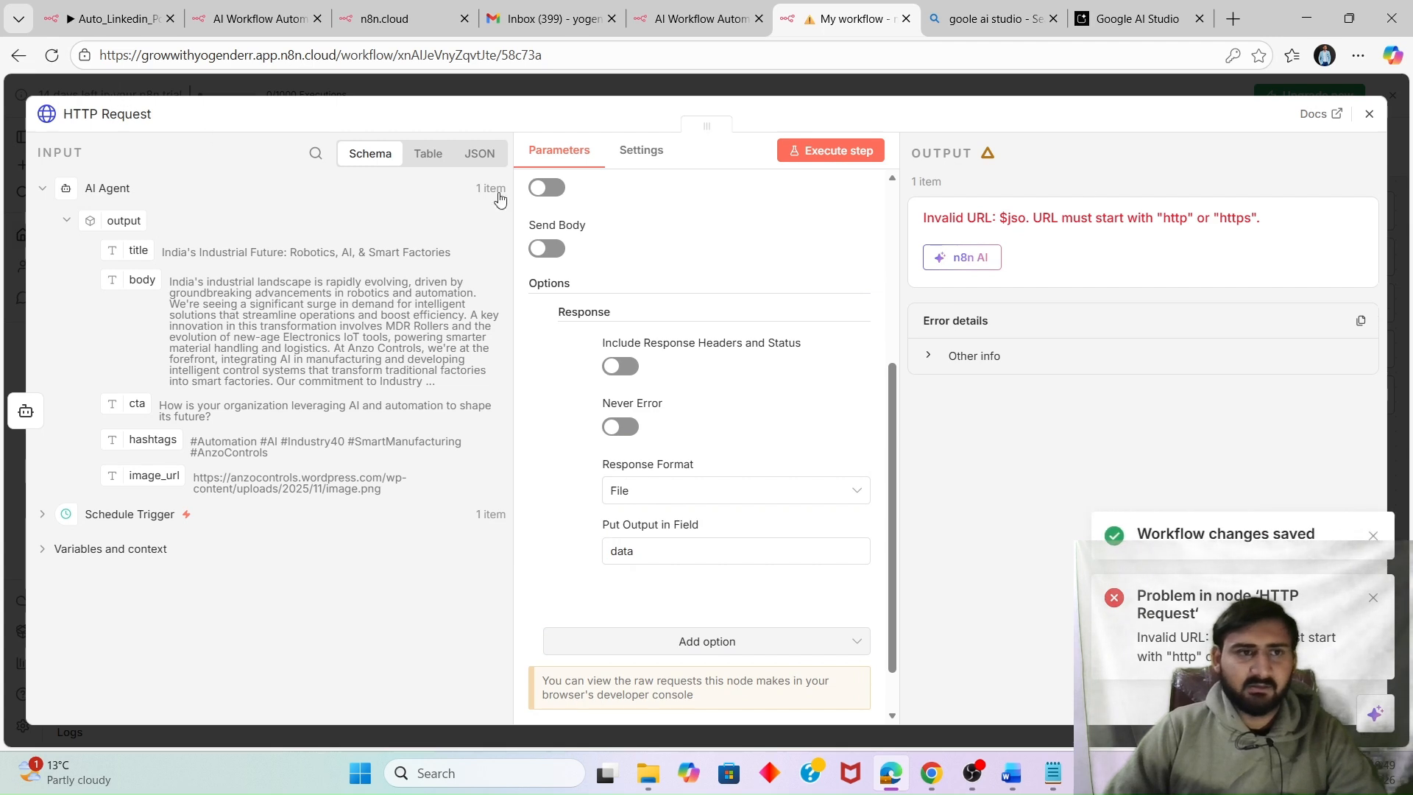
pyautogui.click(1368, 113)
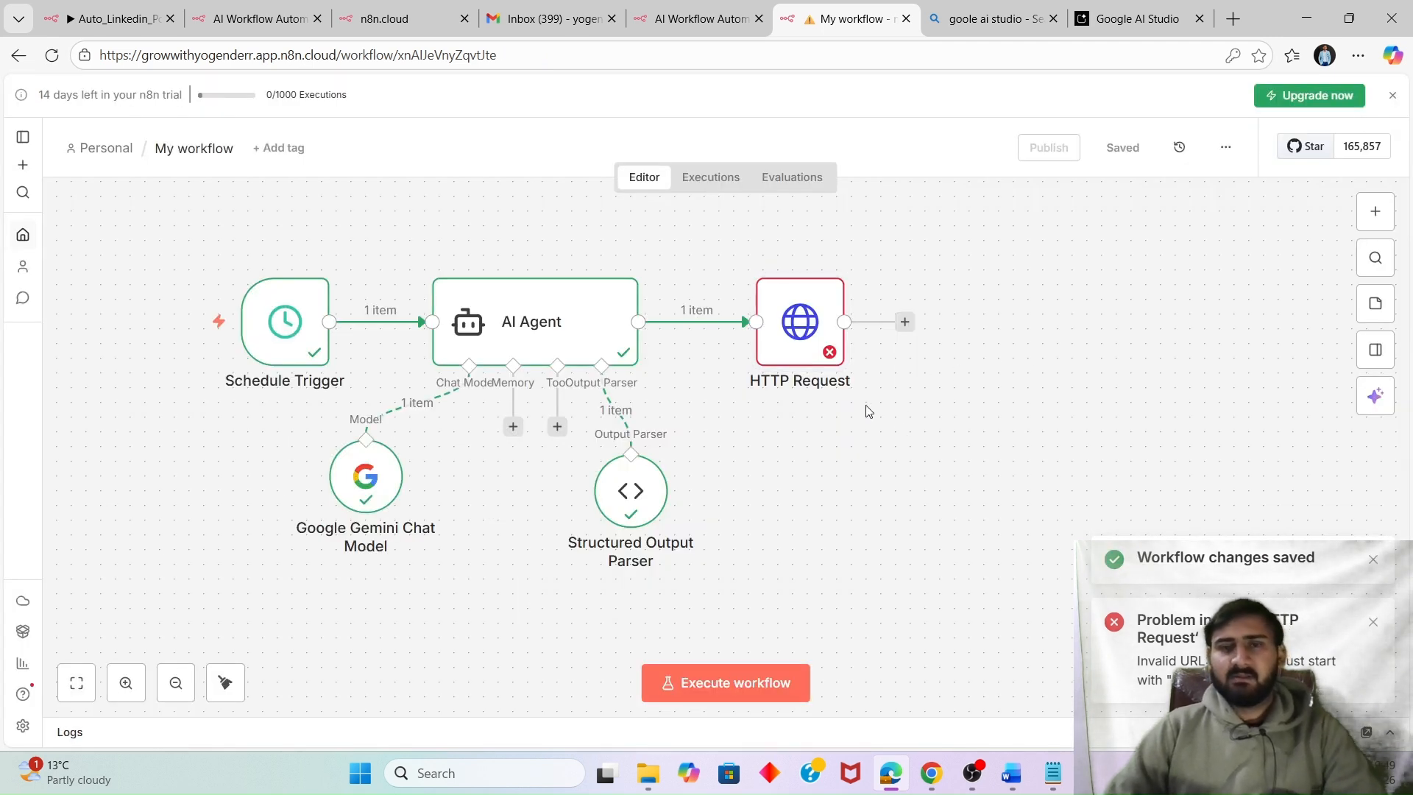
# Reopen the HTTP Request node to check its URL expression and resolved image address, and return to the canvas.
pyautogui.doubleClick(809, 346)
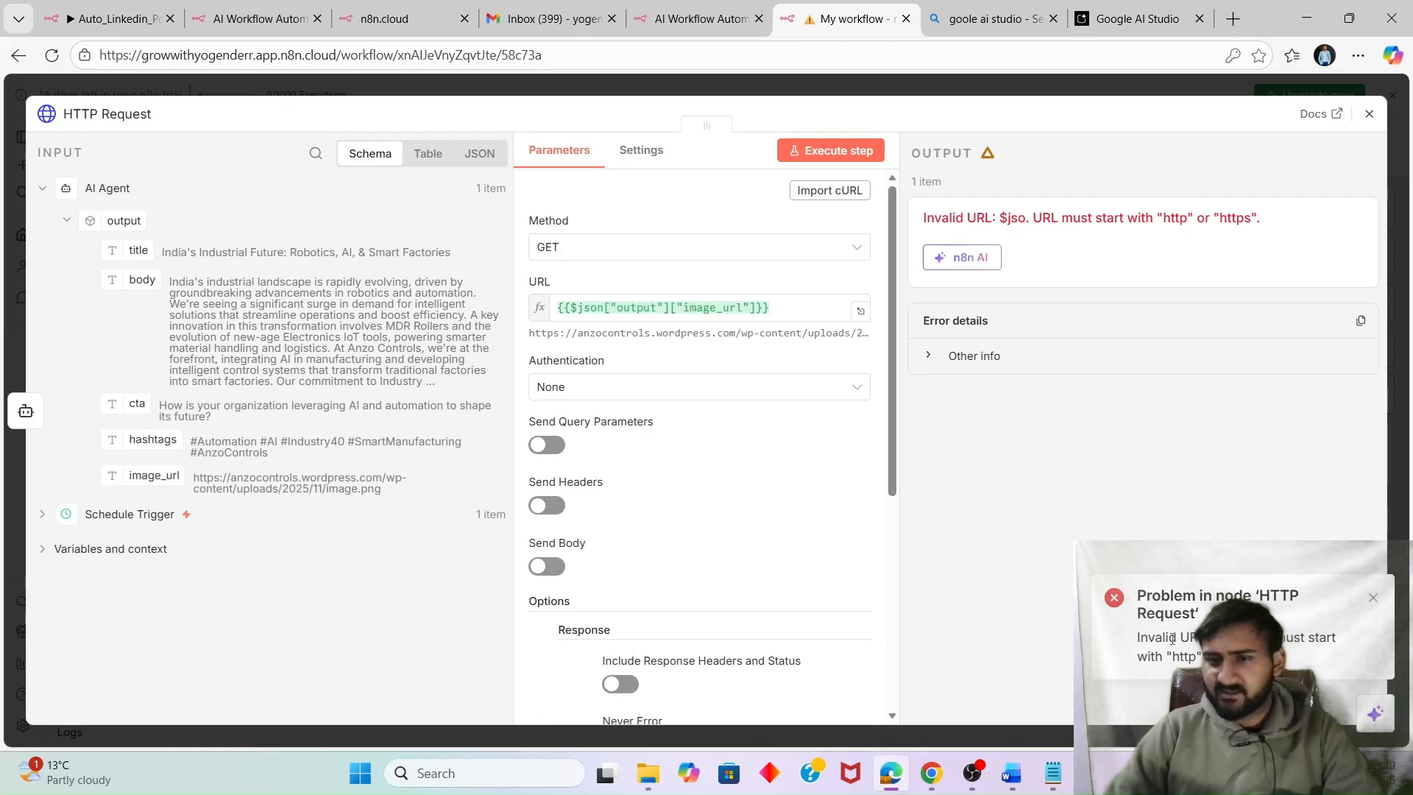
pyautogui.click(617, 308)
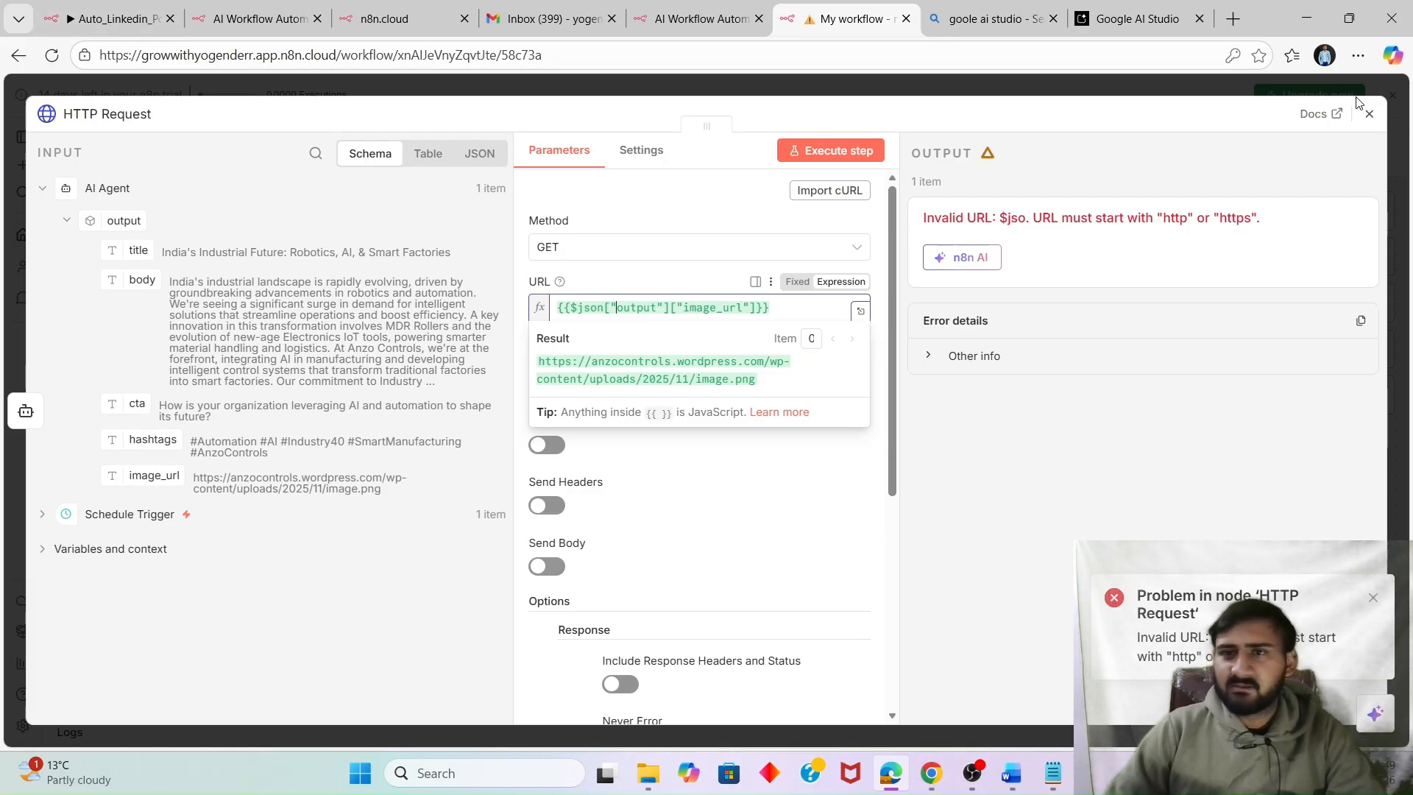
pyautogui.click(1367, 116)
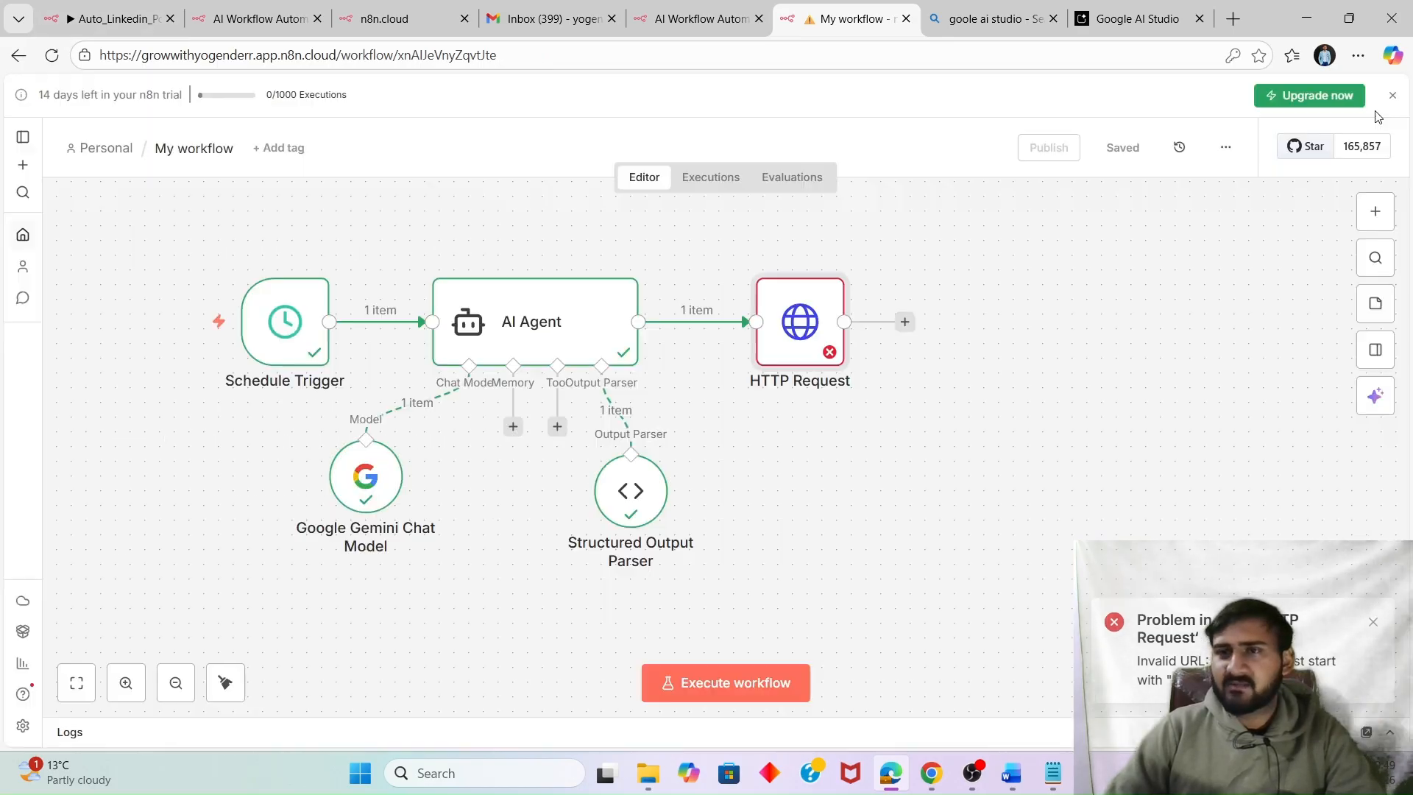
pyautogui.click(906, 323)
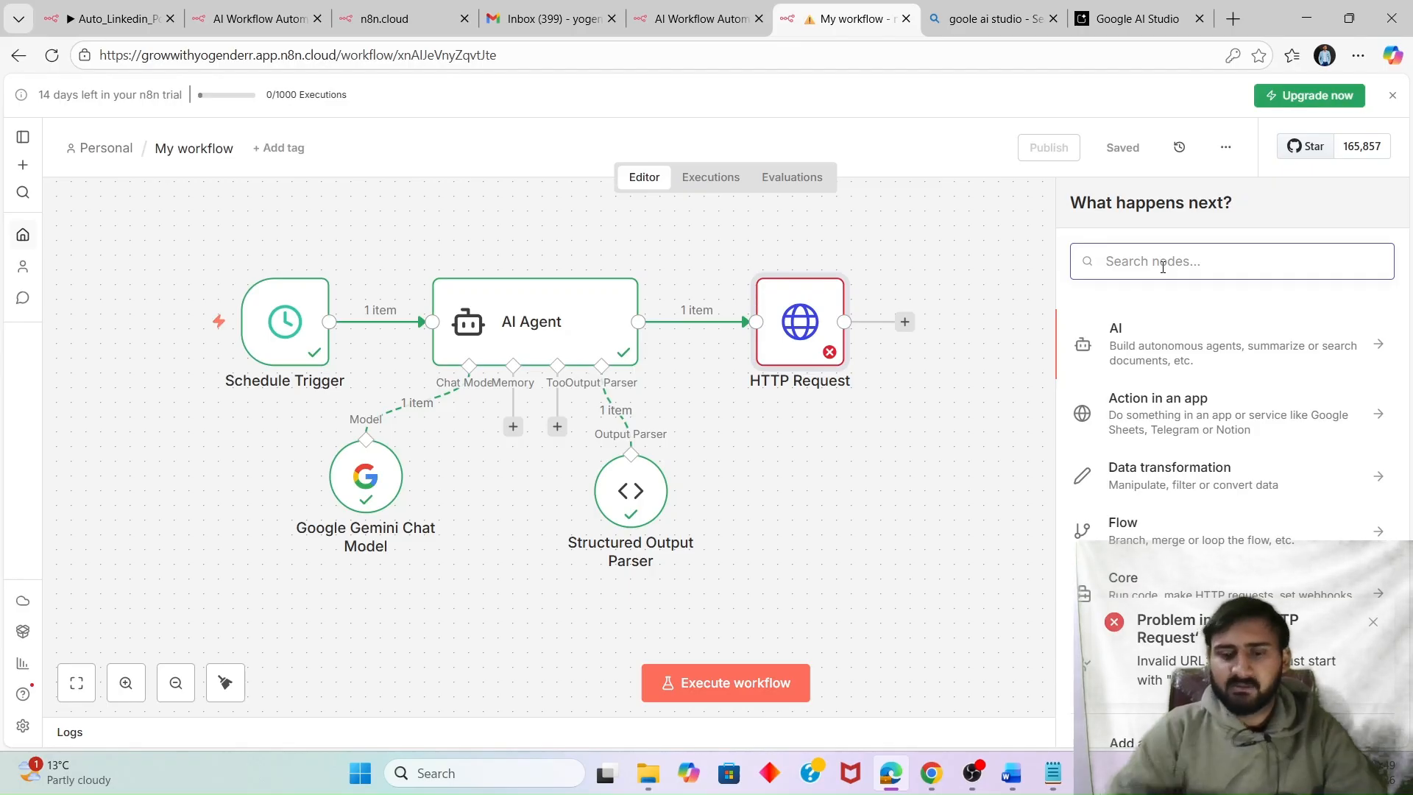
pyautogui.write('lin')
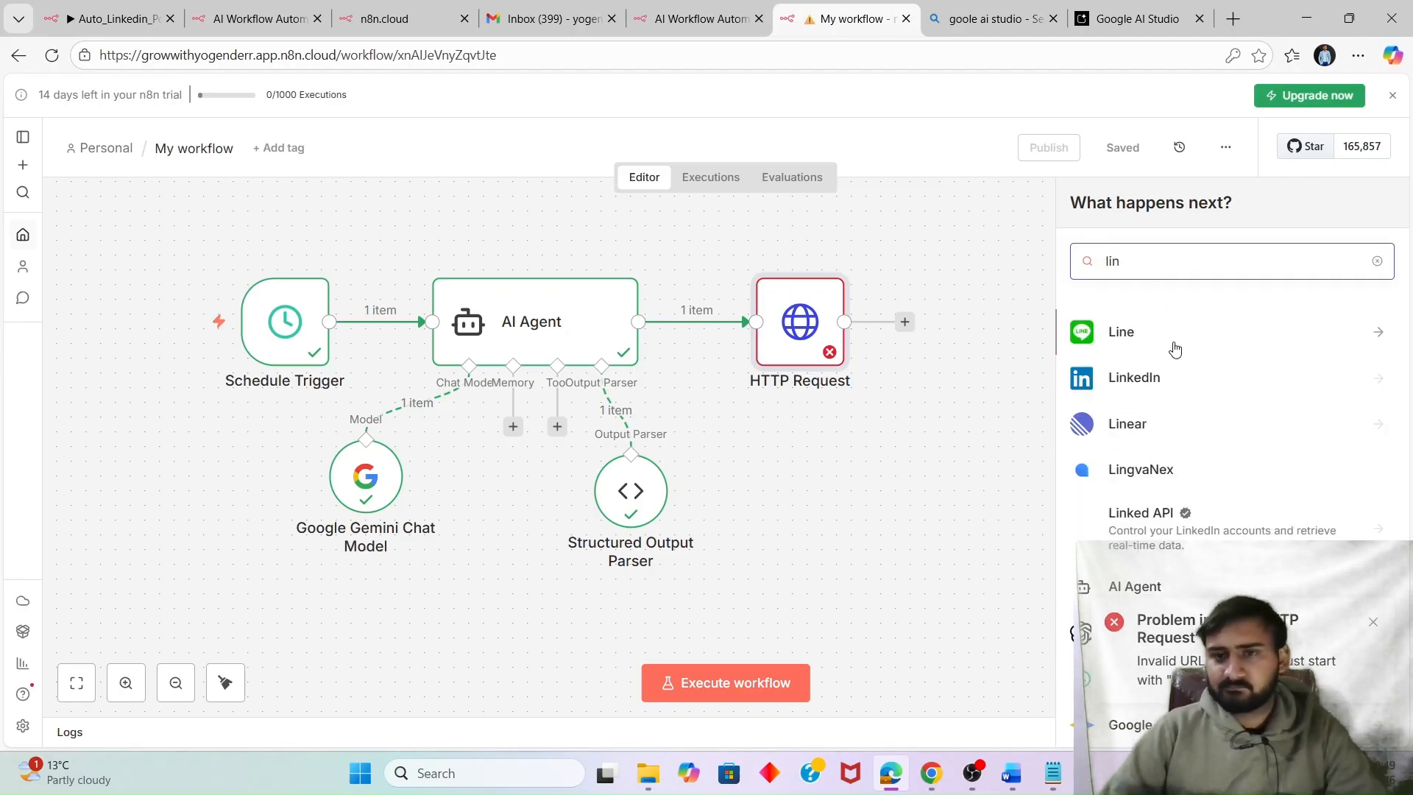
pyautogui.click(1130, 378)
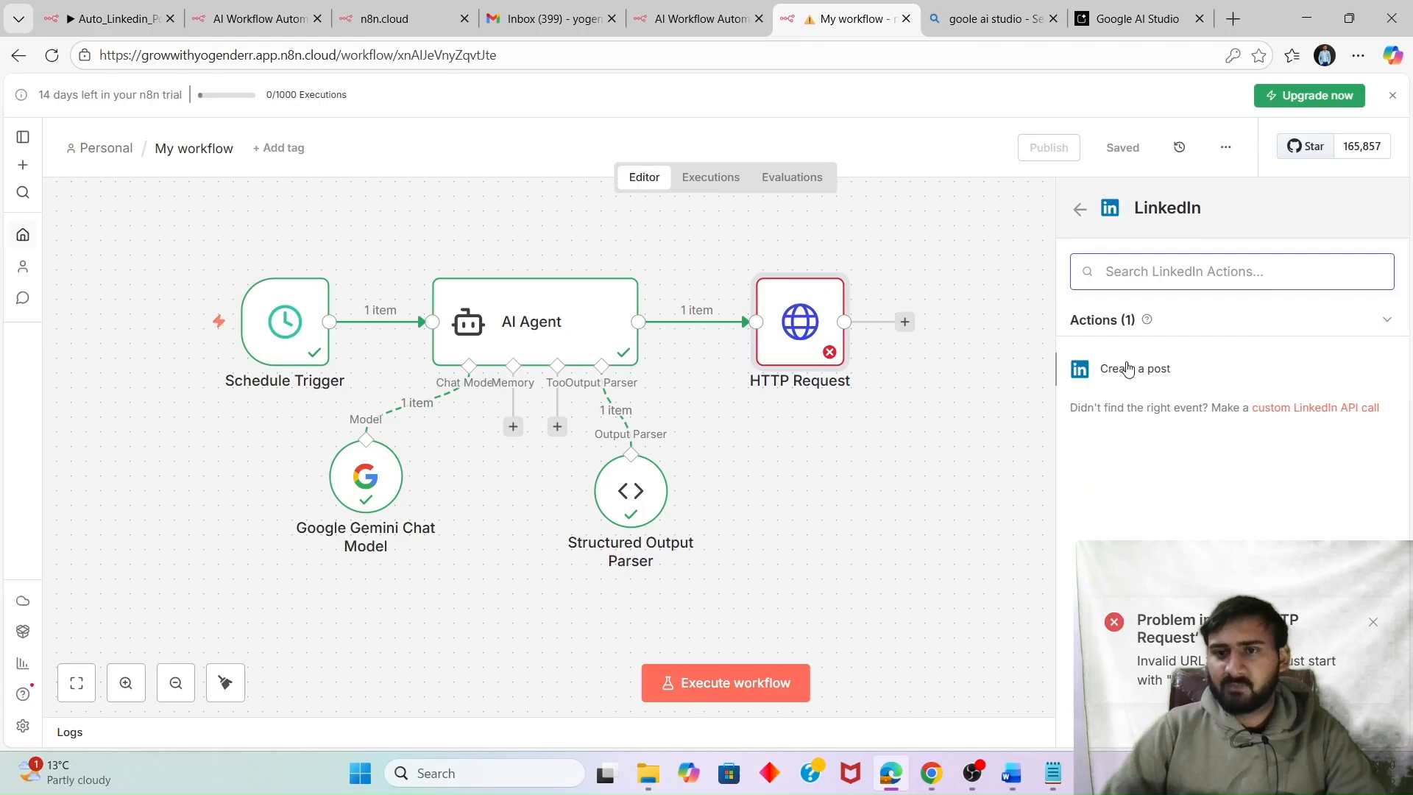
pyautogui.click(1129, 372)
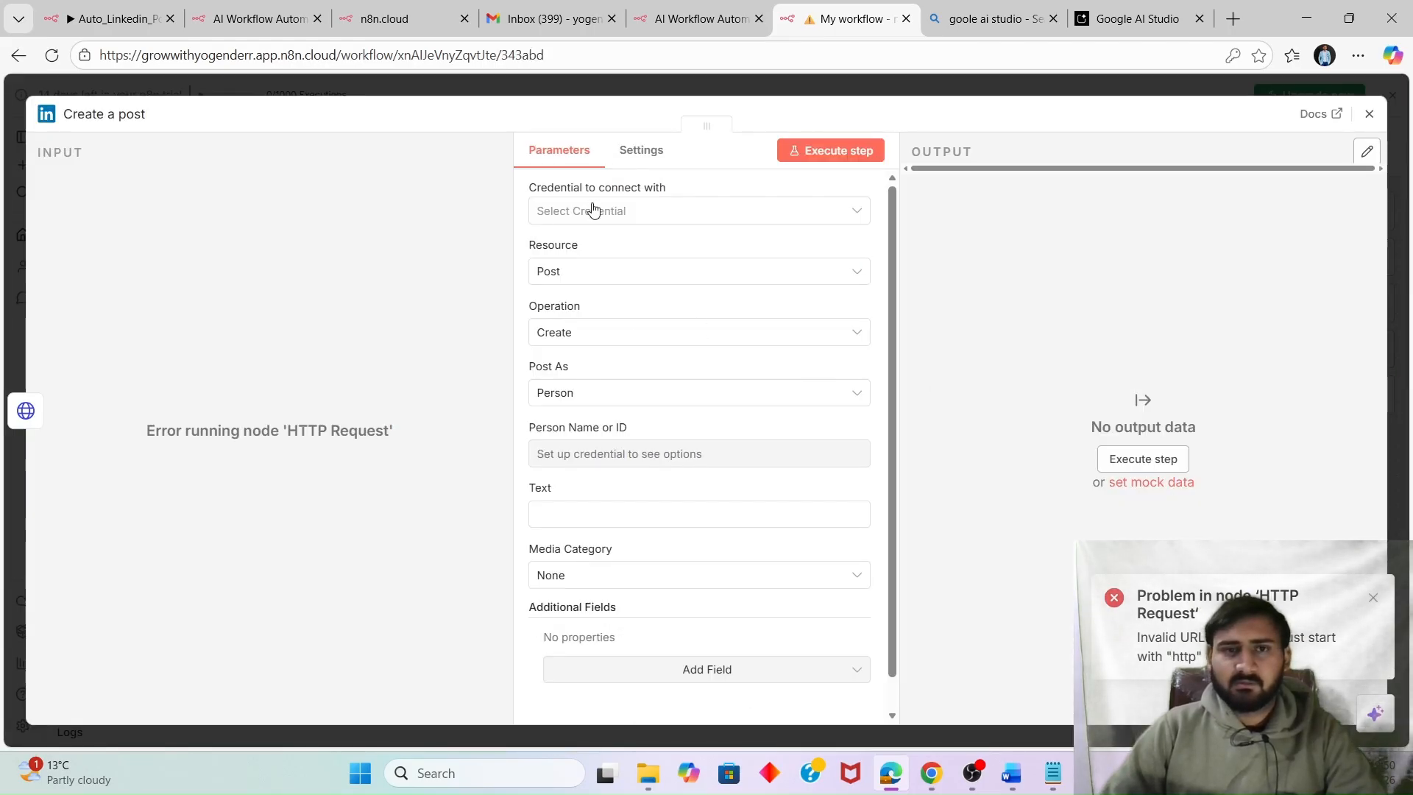
pyautogui.click(593, 211)
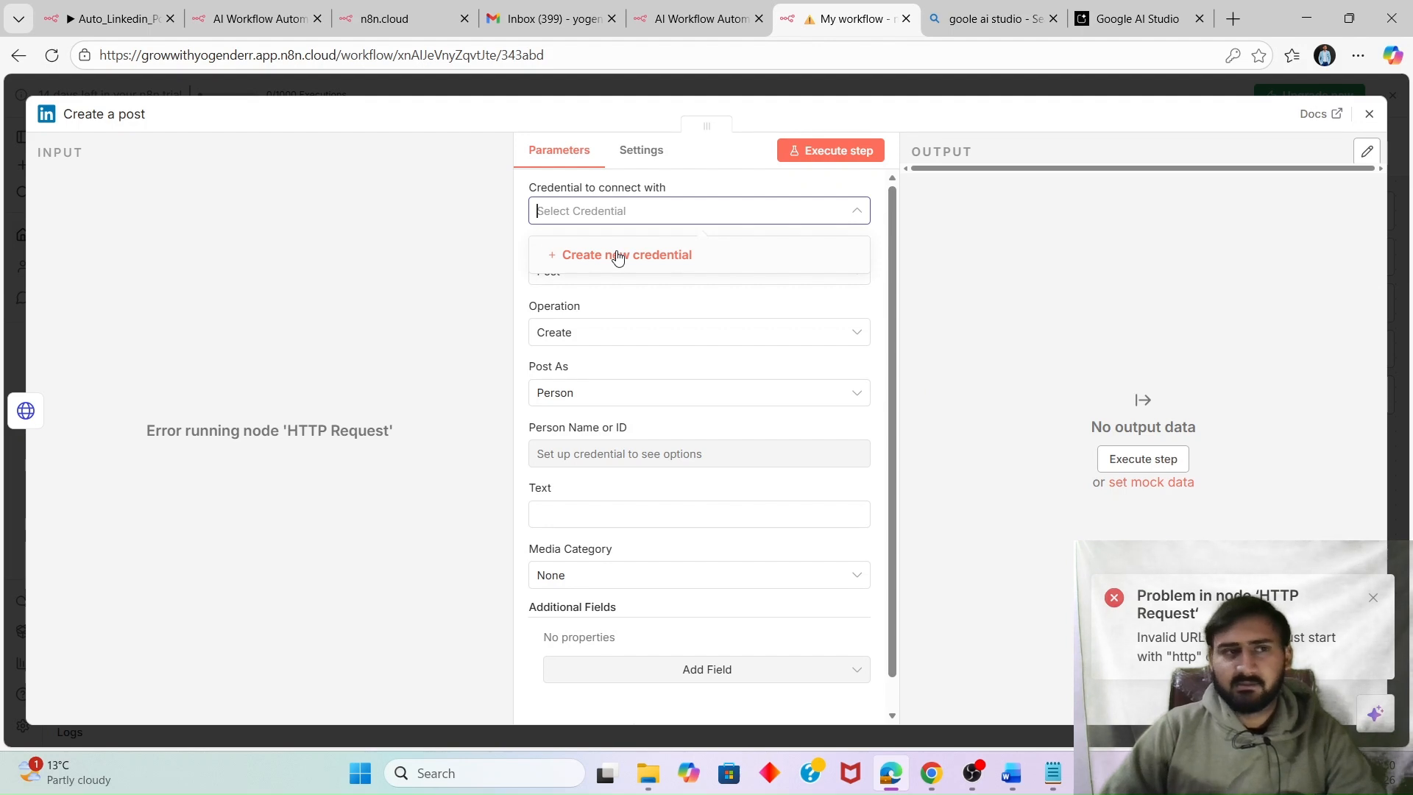
pyautogui.click(1372, 125)
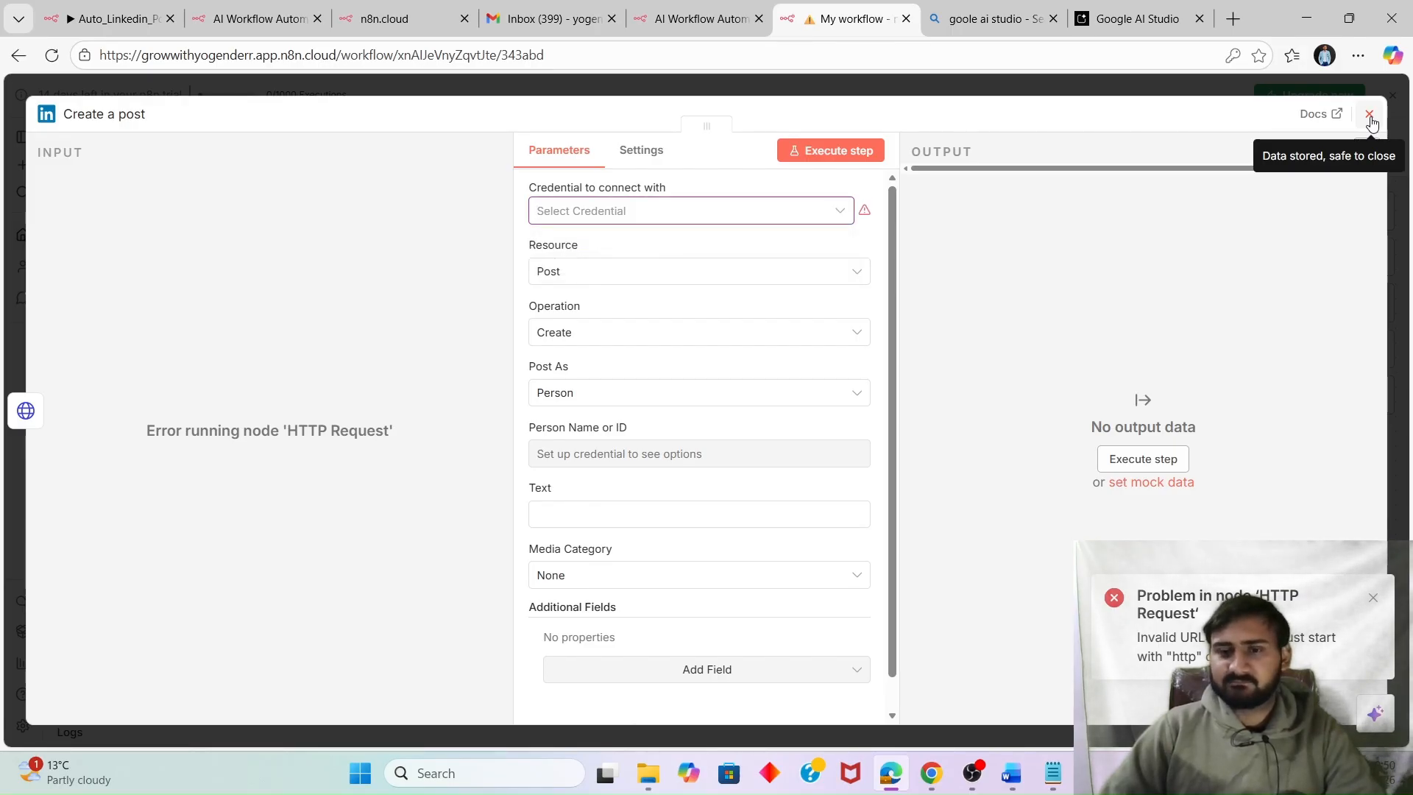
pyautogui.click(1371, 124)
pyautogui.click(972, 772)
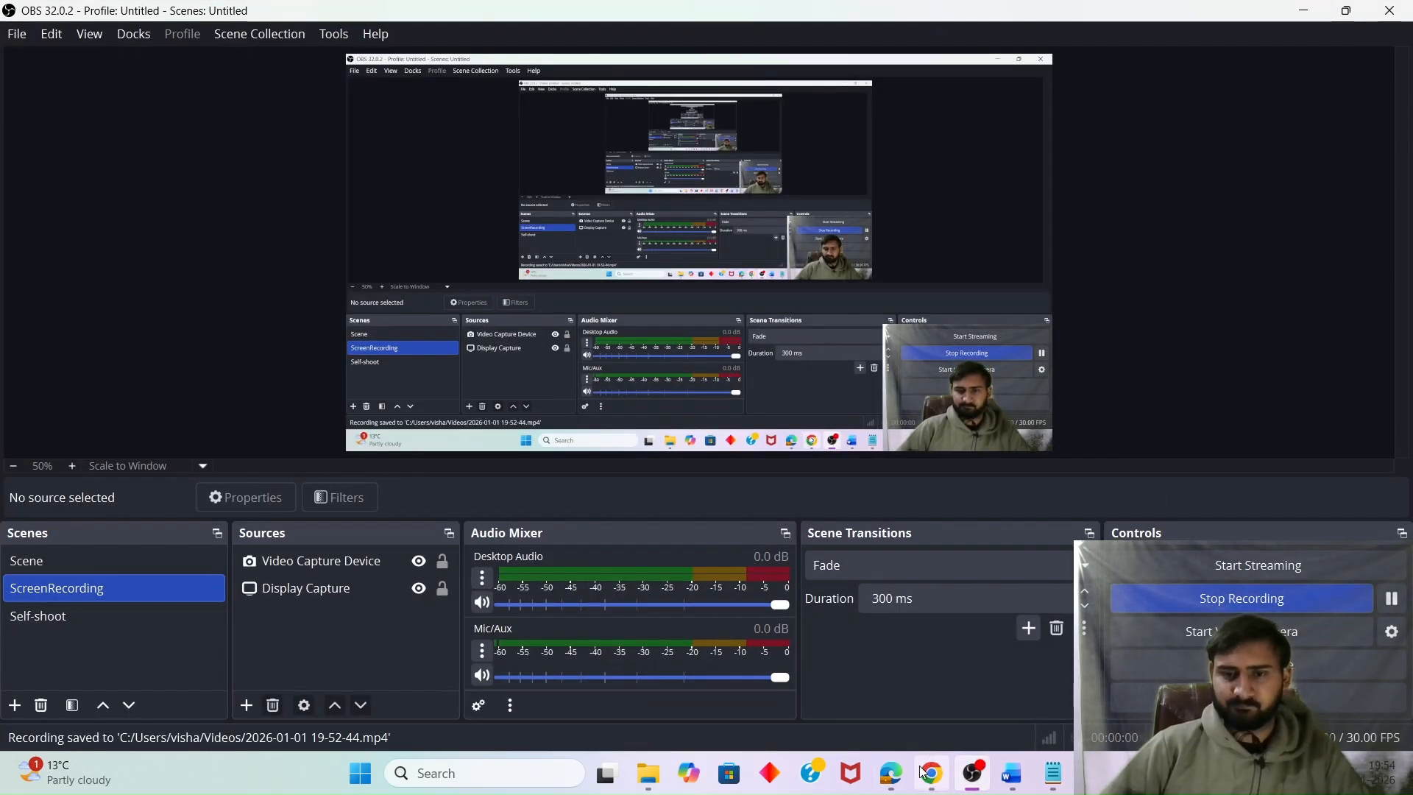
pyautogui.click(924, 773)
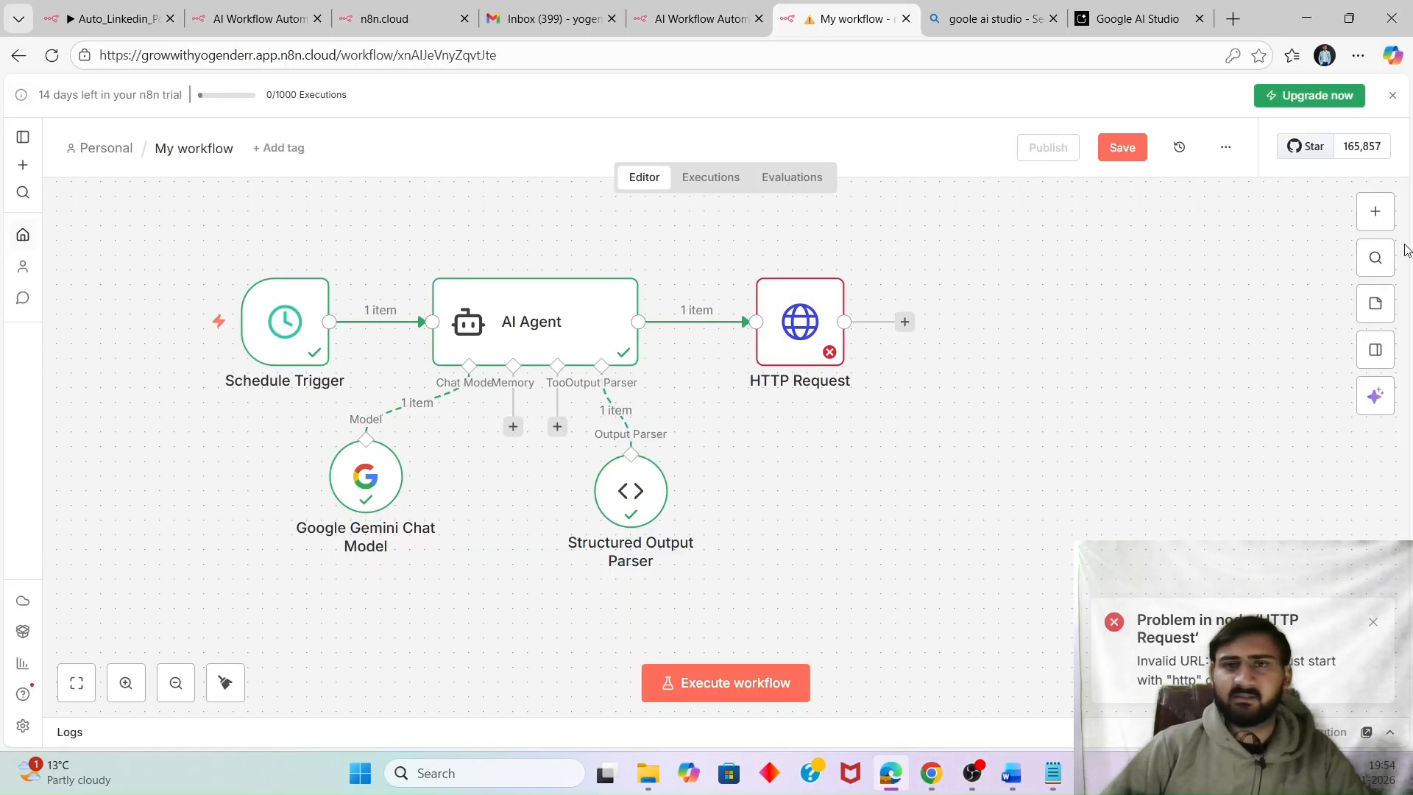
pyautogui.click(904, 322)
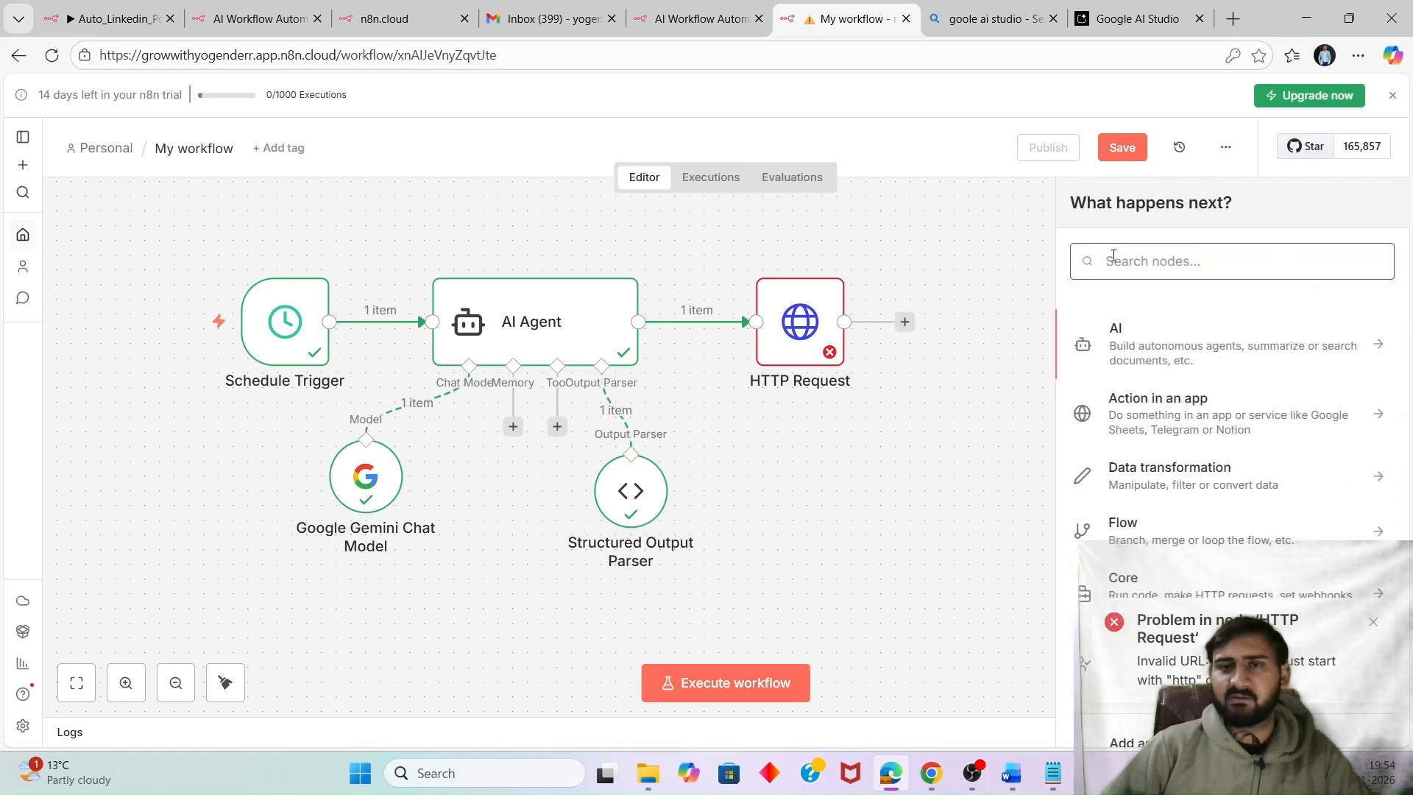
pyautogui.write('link')
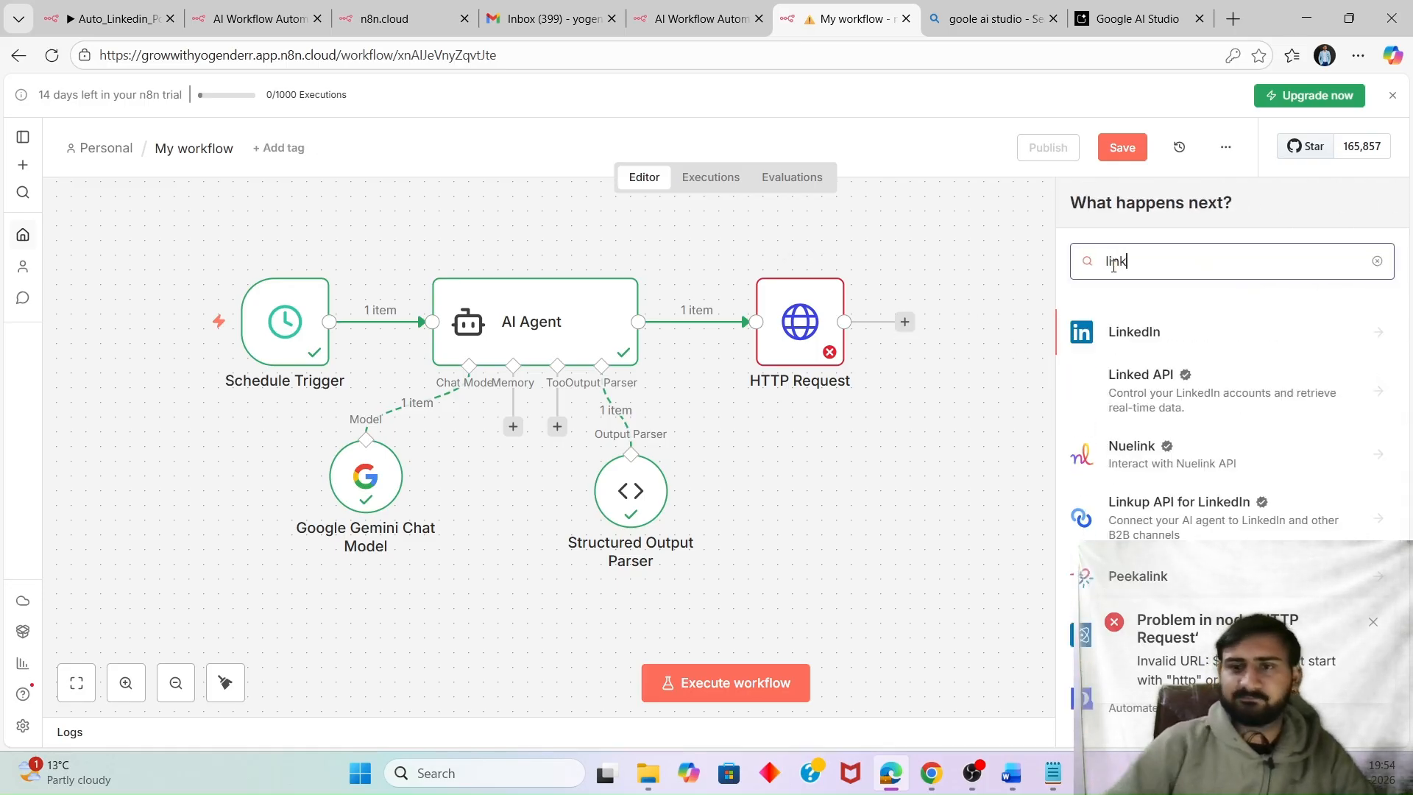
pyautogui.click(1137, 332)
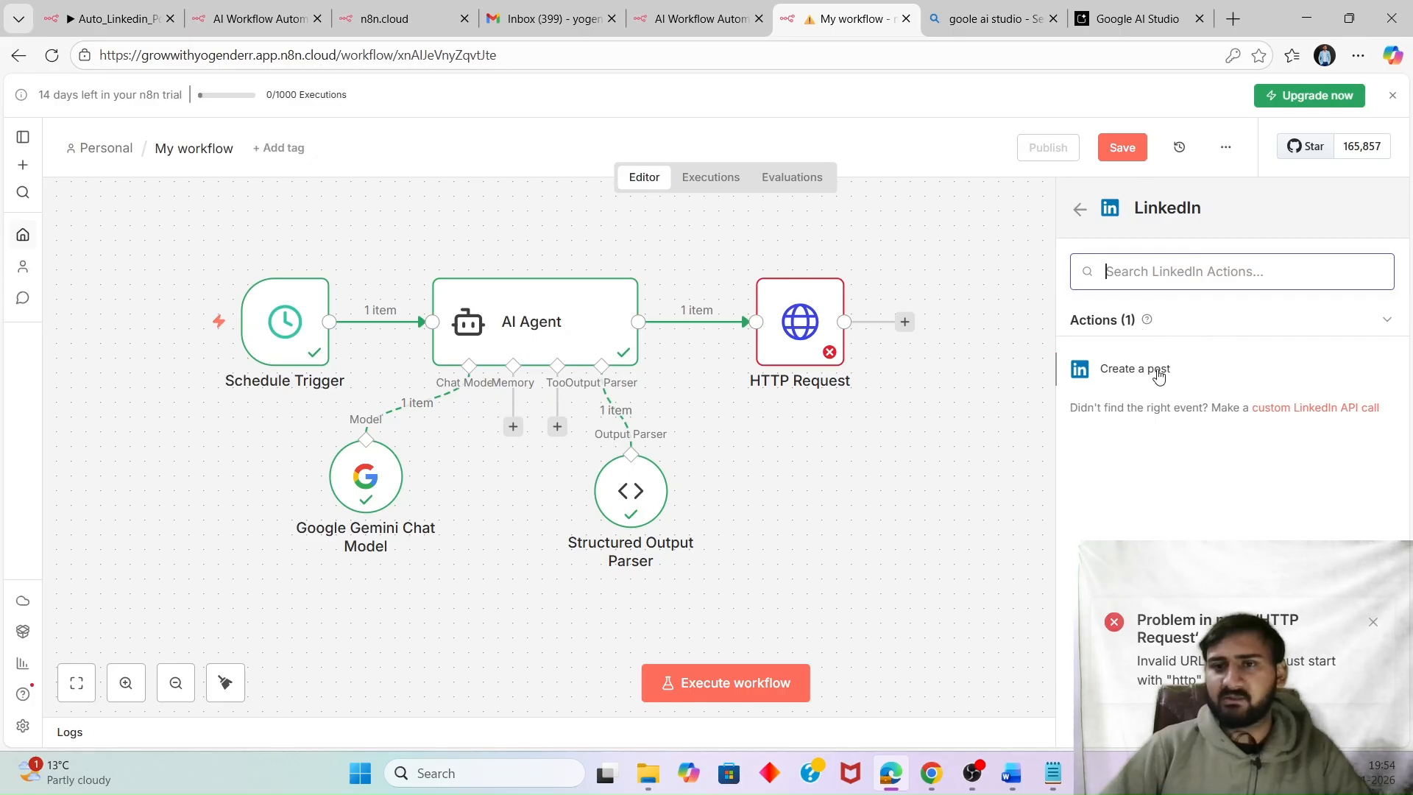
pyautogui.click(1375, 624)
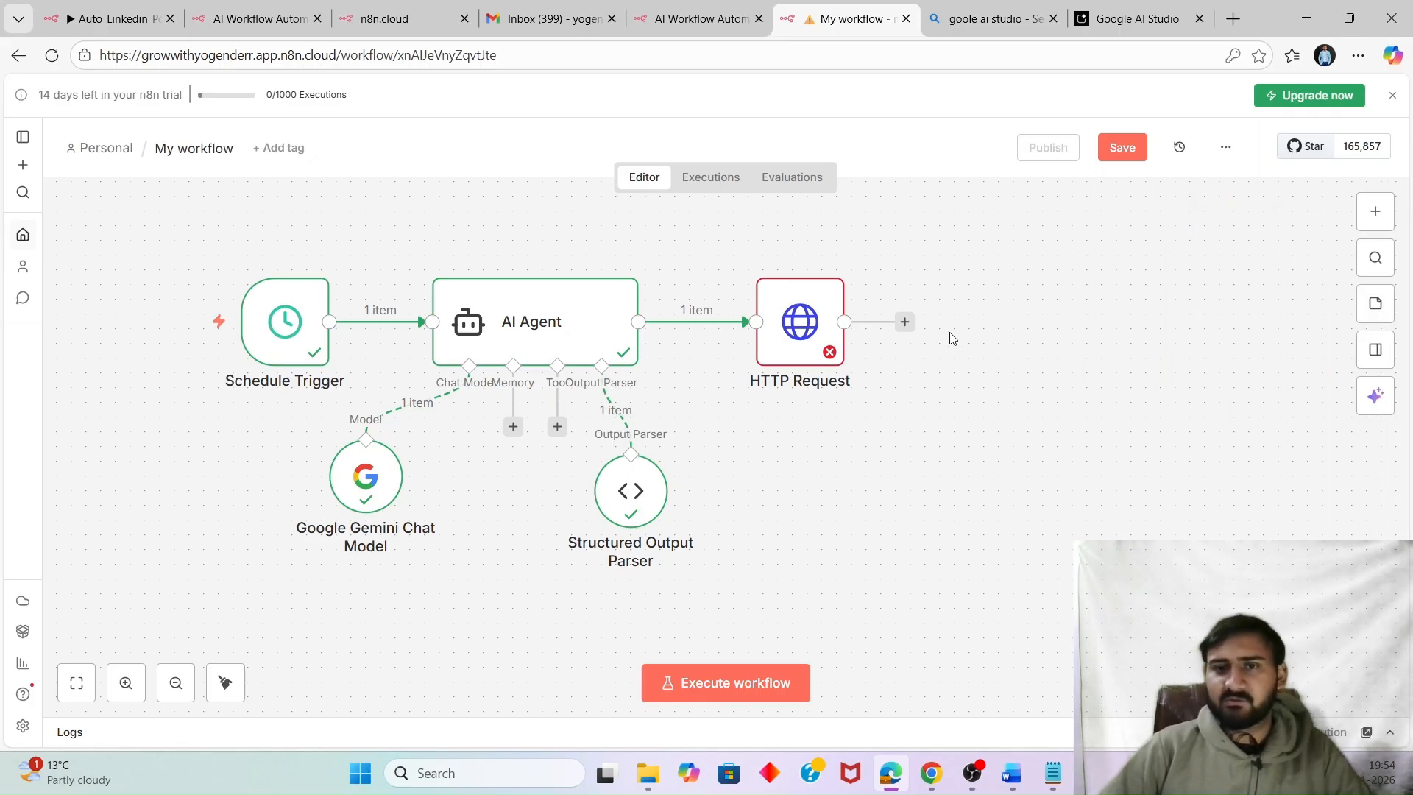
# Add a LinkedIn node with the Create a post action after the HTTP Request node.
pyautogui.click(904, 321)
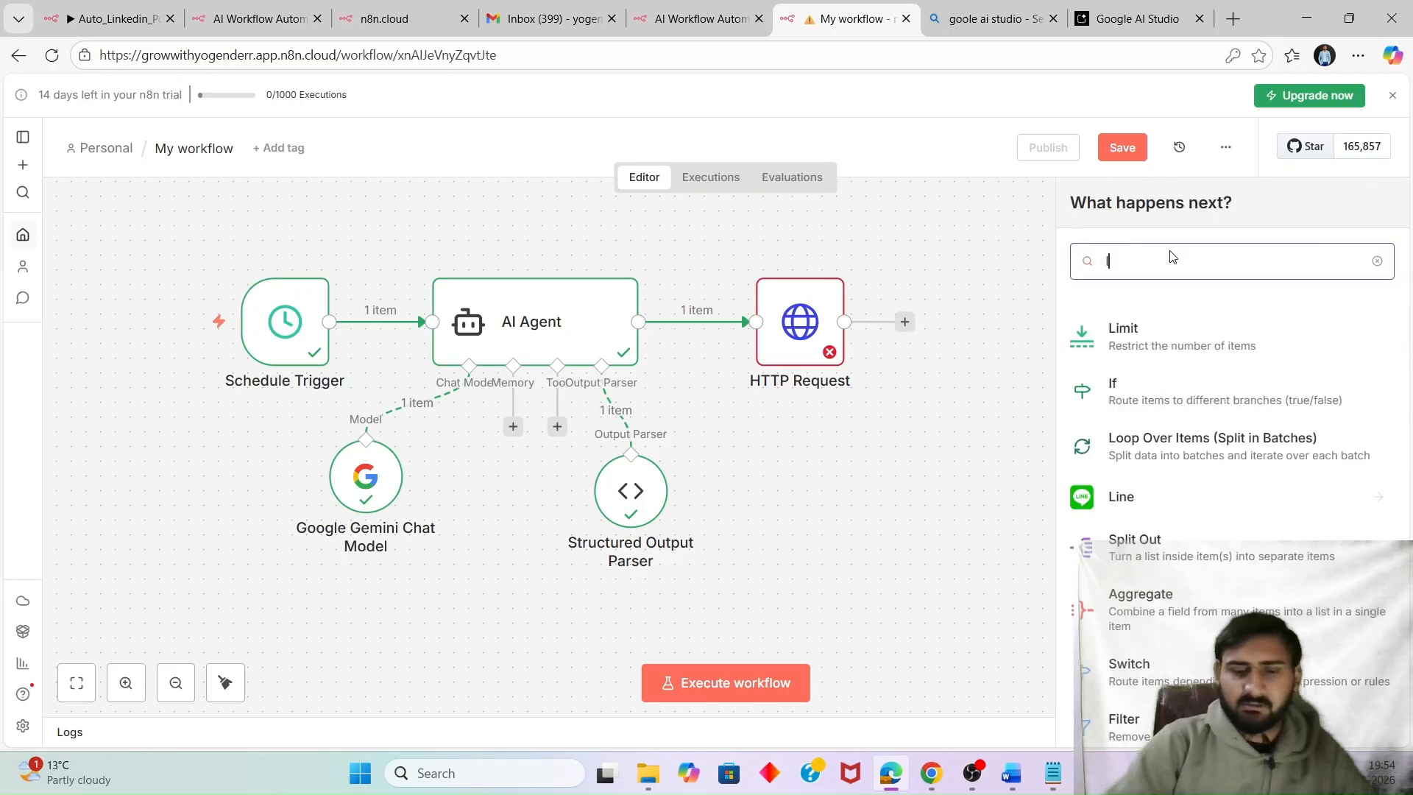
pyautogui.write('linked')
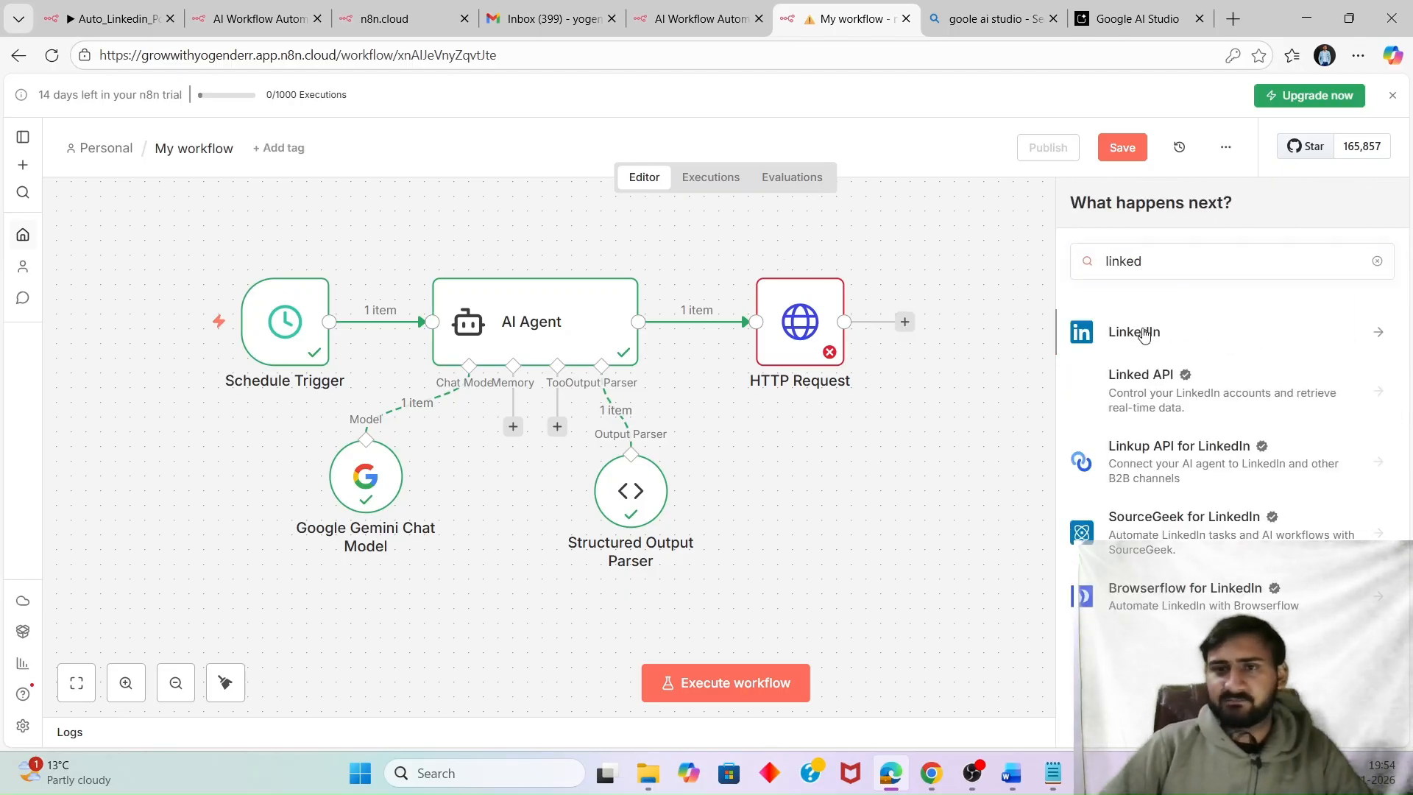
pyautogui.click(1143, 334)
pyautogui.click(1121, 372)
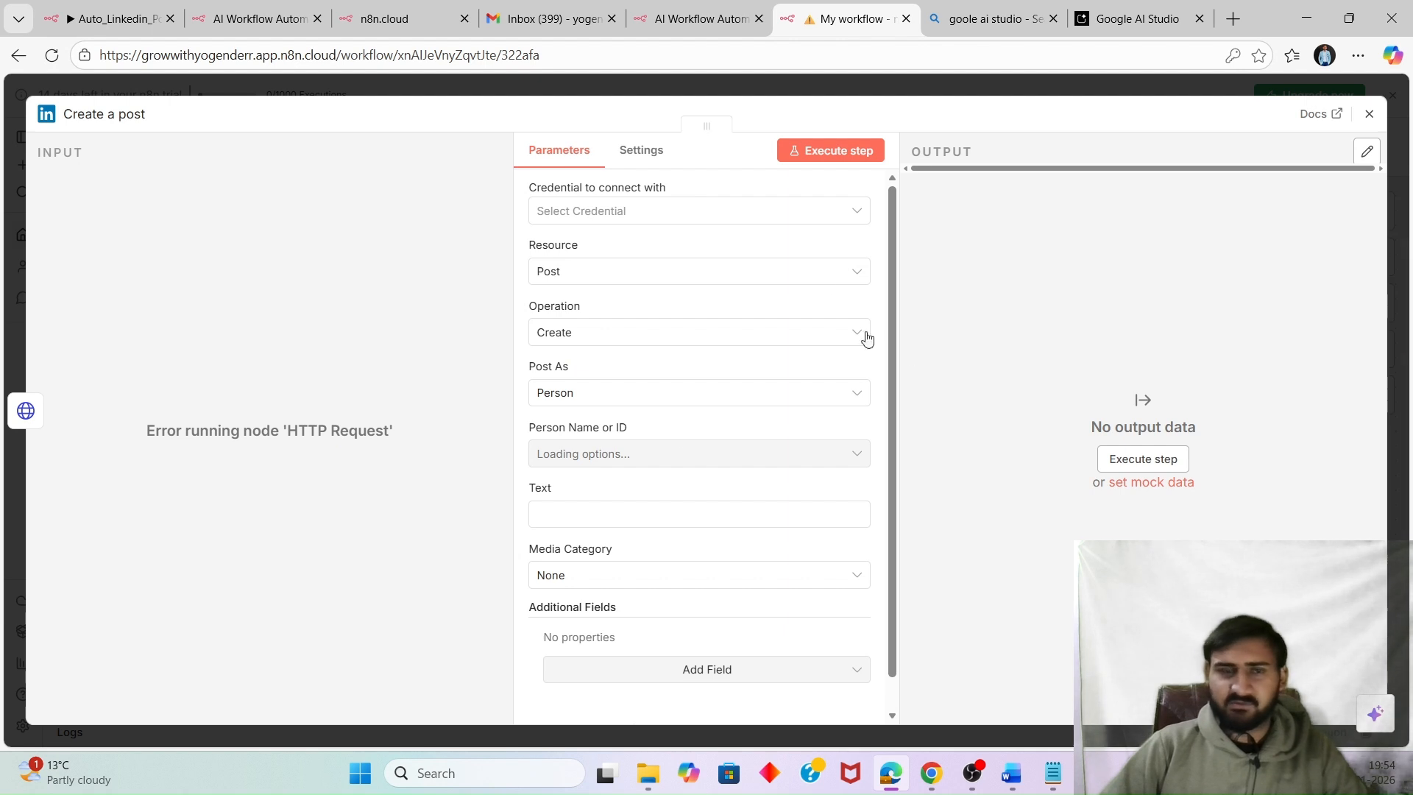
# Create a new LinkedIn OAuth2 credential for the post node and start connecting the LinkedIn account.
pyautogui.click(700, 216)
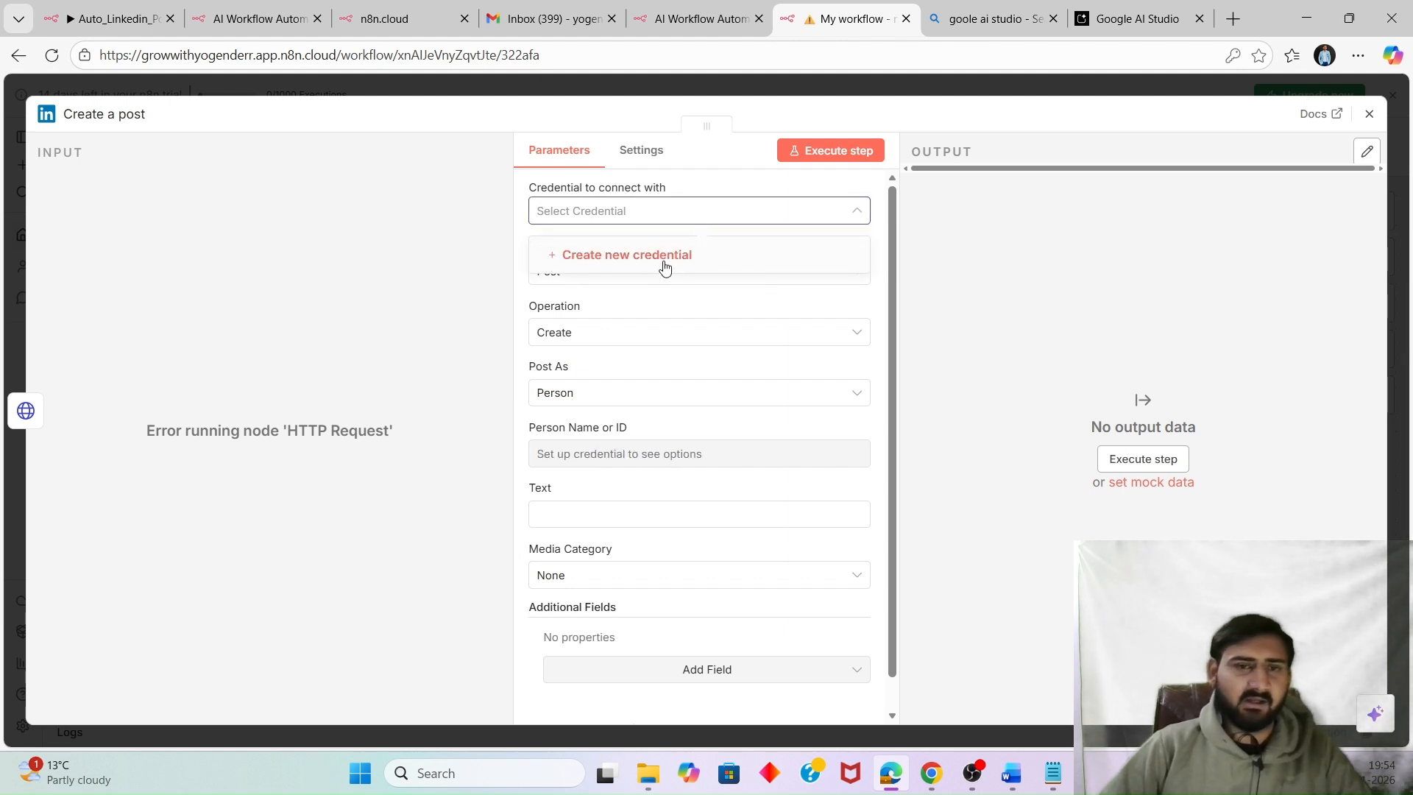
pyautogui.click(664, 265)
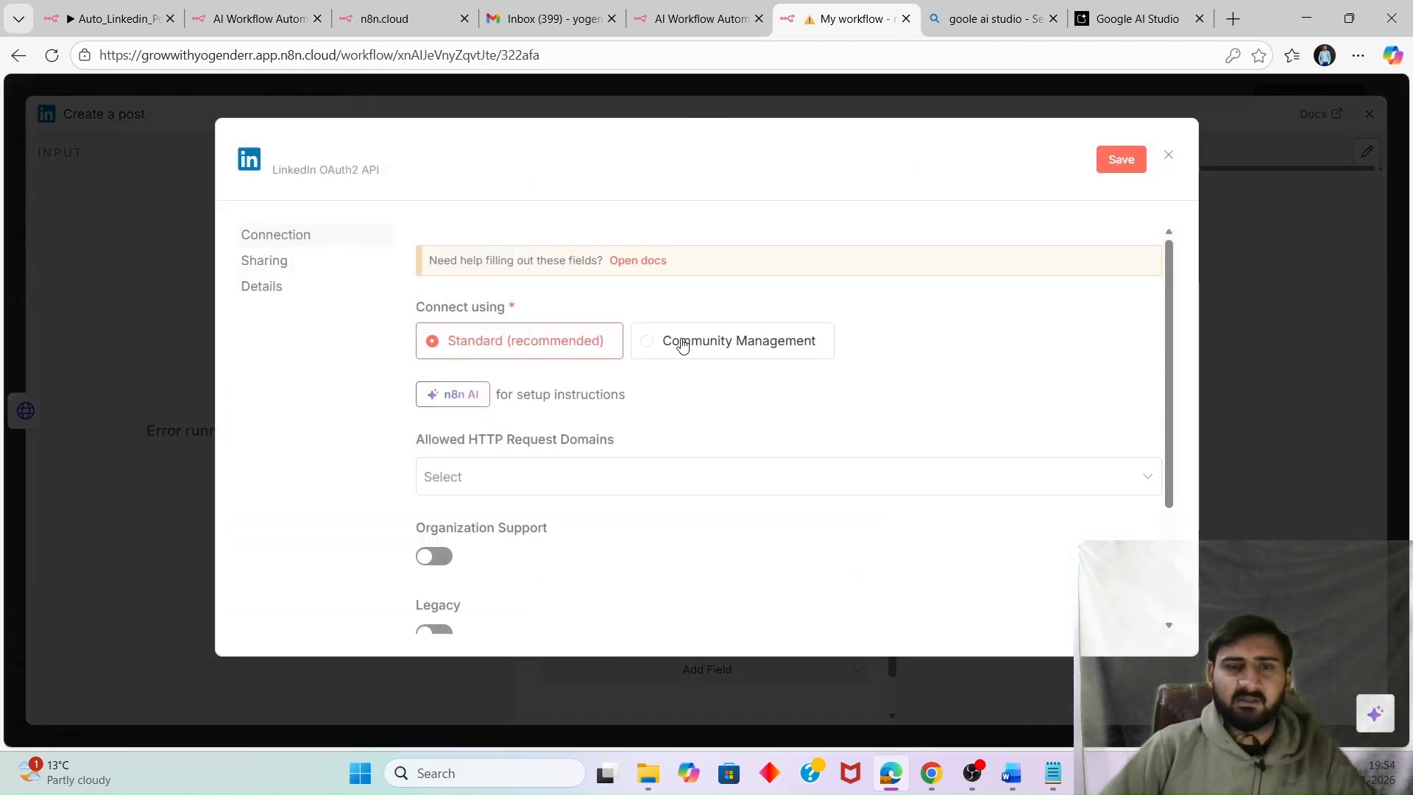
pyautogui.scroll(-2, 533, 360)
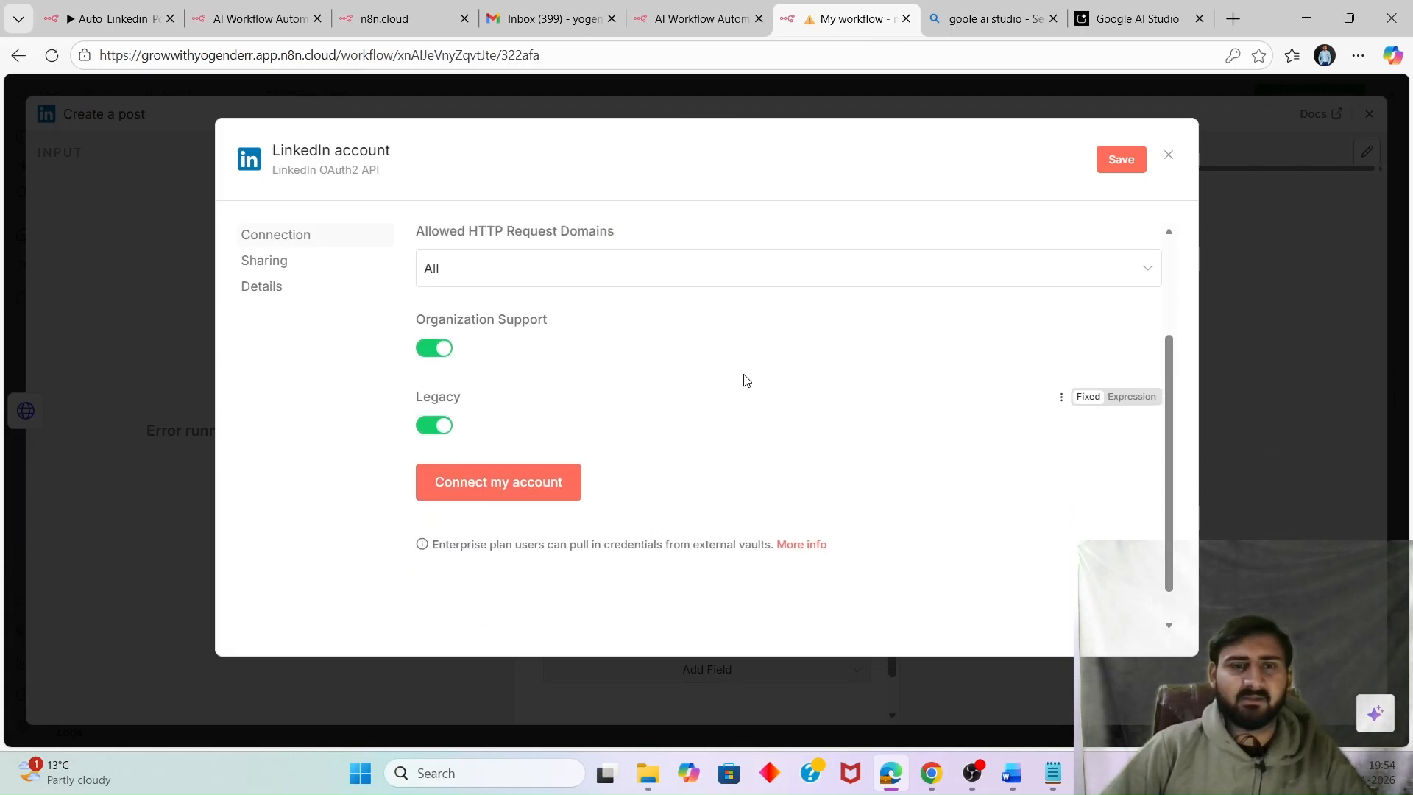
pyautogui.scroll(3, 432, 331)
pyautogui.scroll(-3, 453, 470)
pyautogui.click(492, 451)
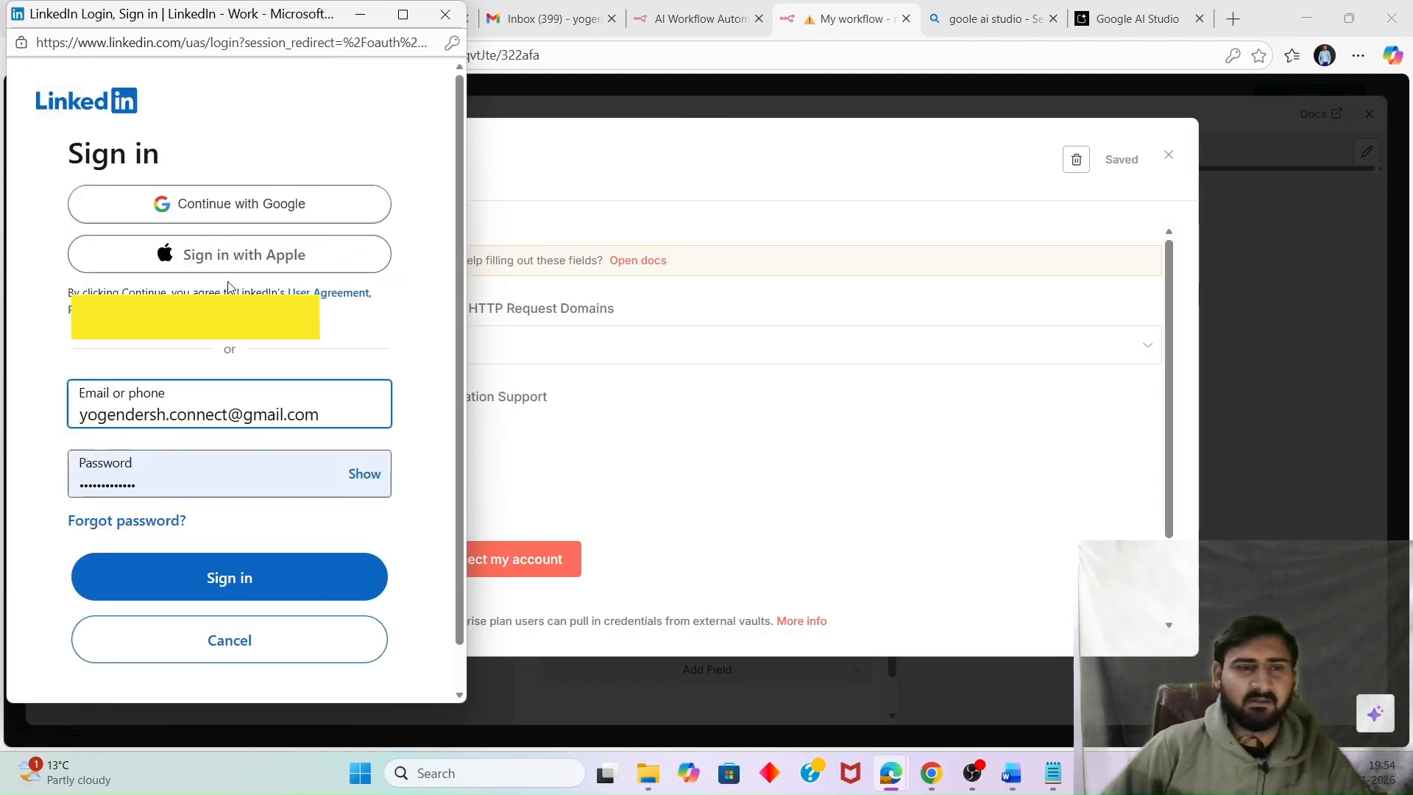
# Authorize the LinkedIn credential by signing in with the Google account, and return to the post node's parameters.
pyautogui.click(256, 216)
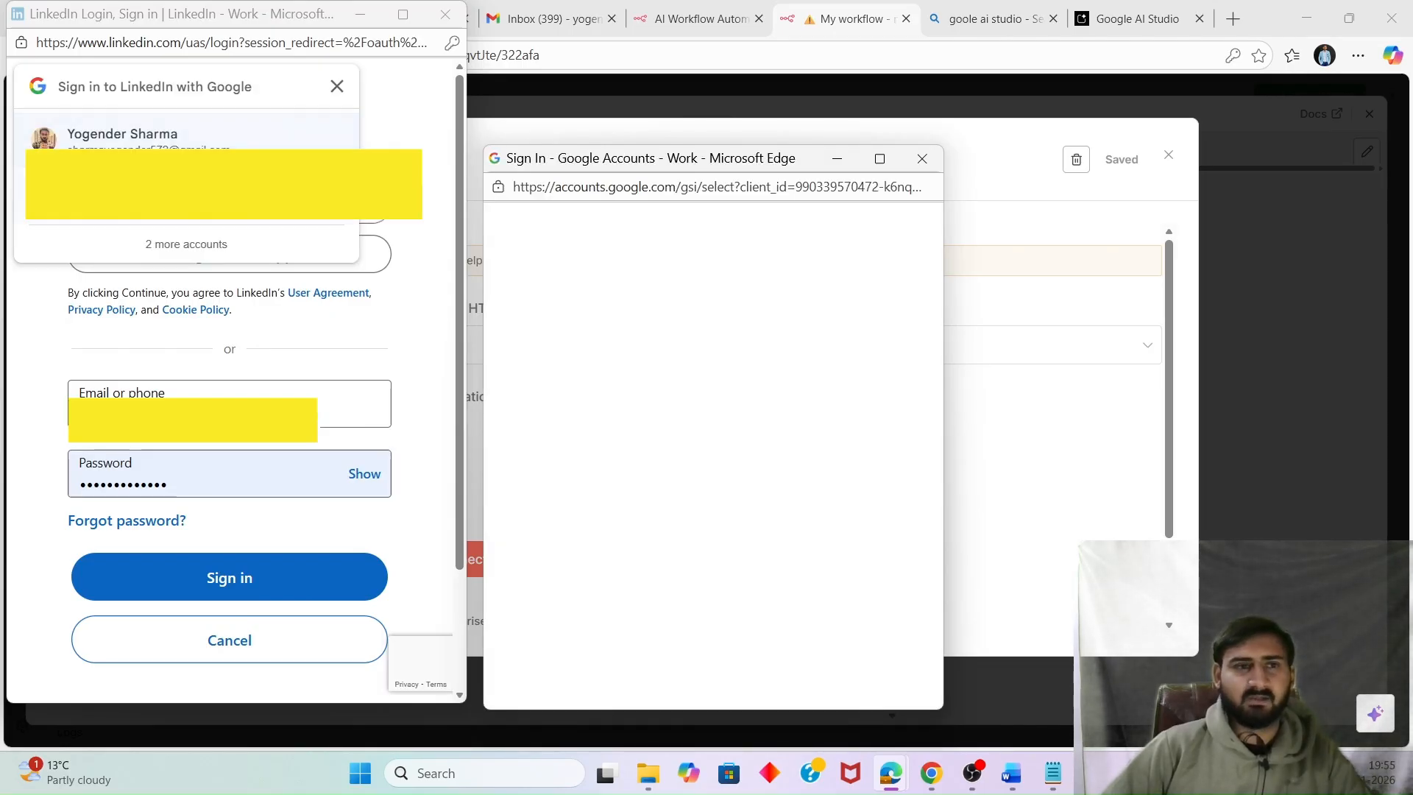
pyautogui.click(135, 199)
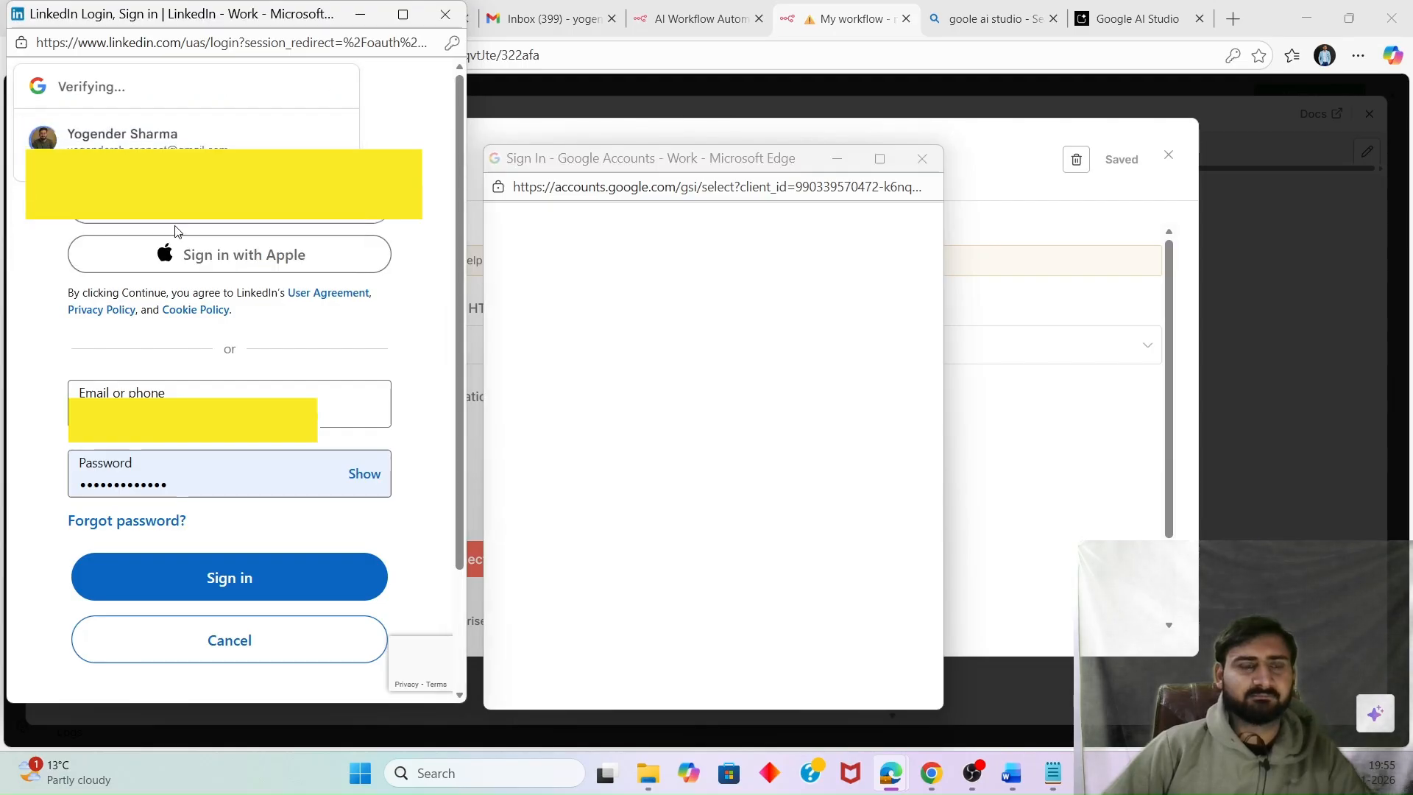
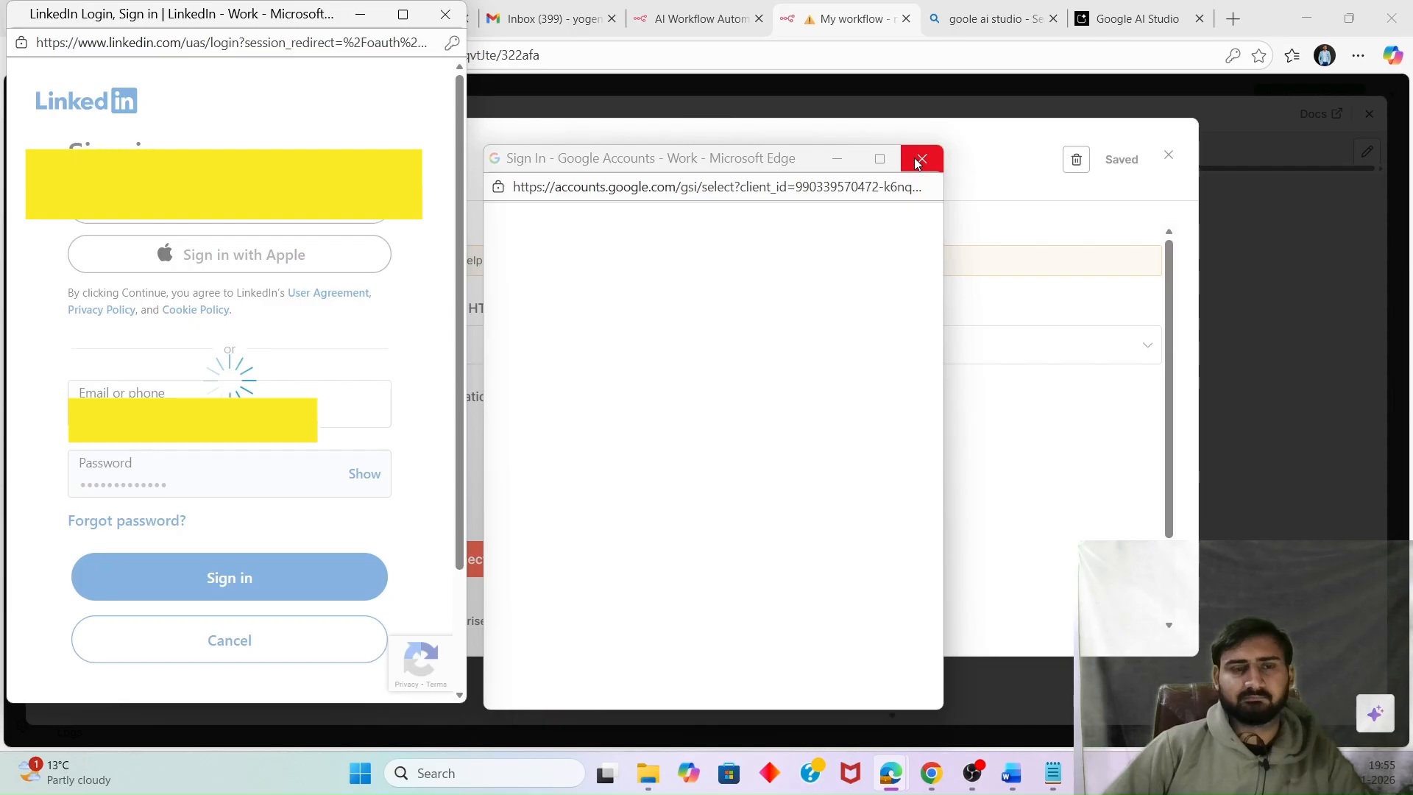
pyautogui.click(920, 159)
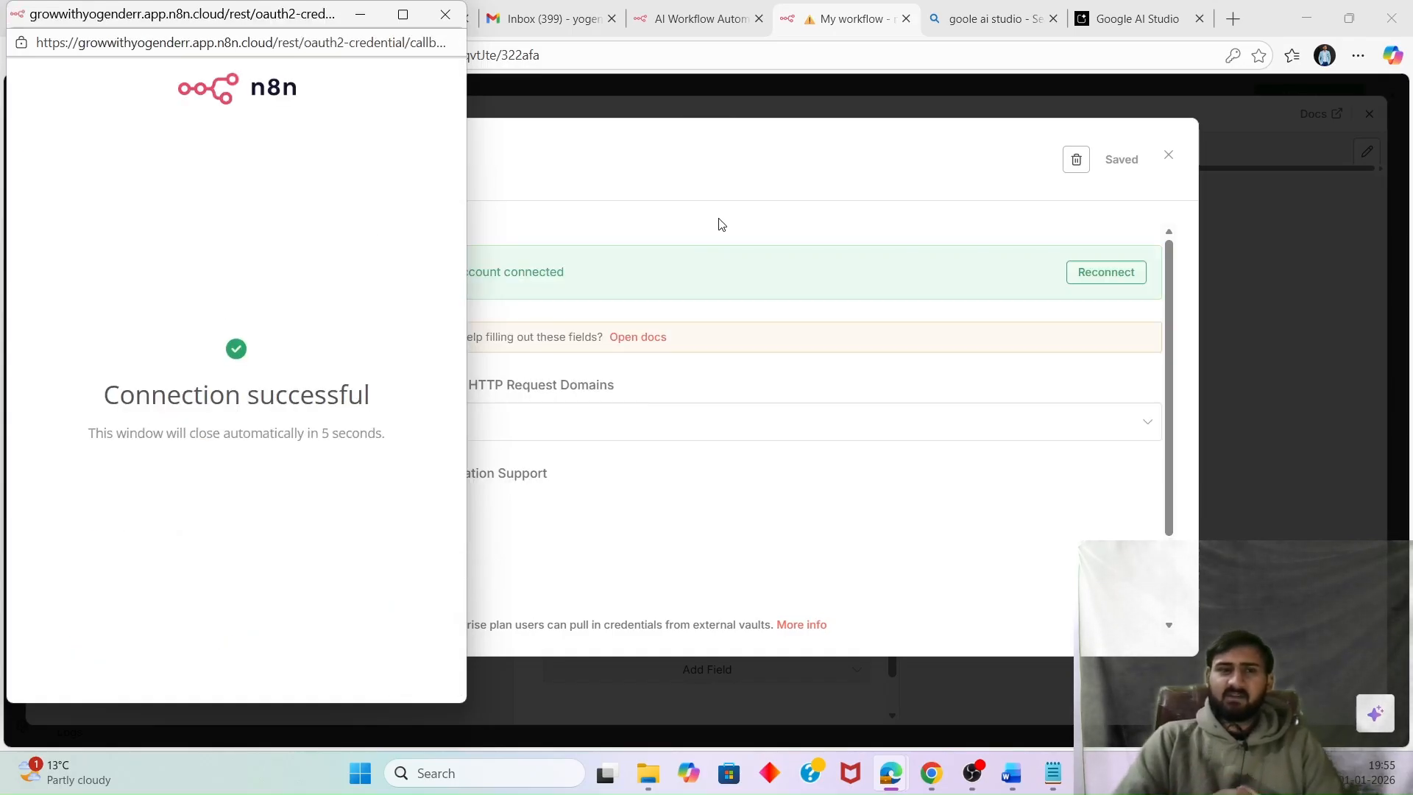
pyautogui.click(445, 14)
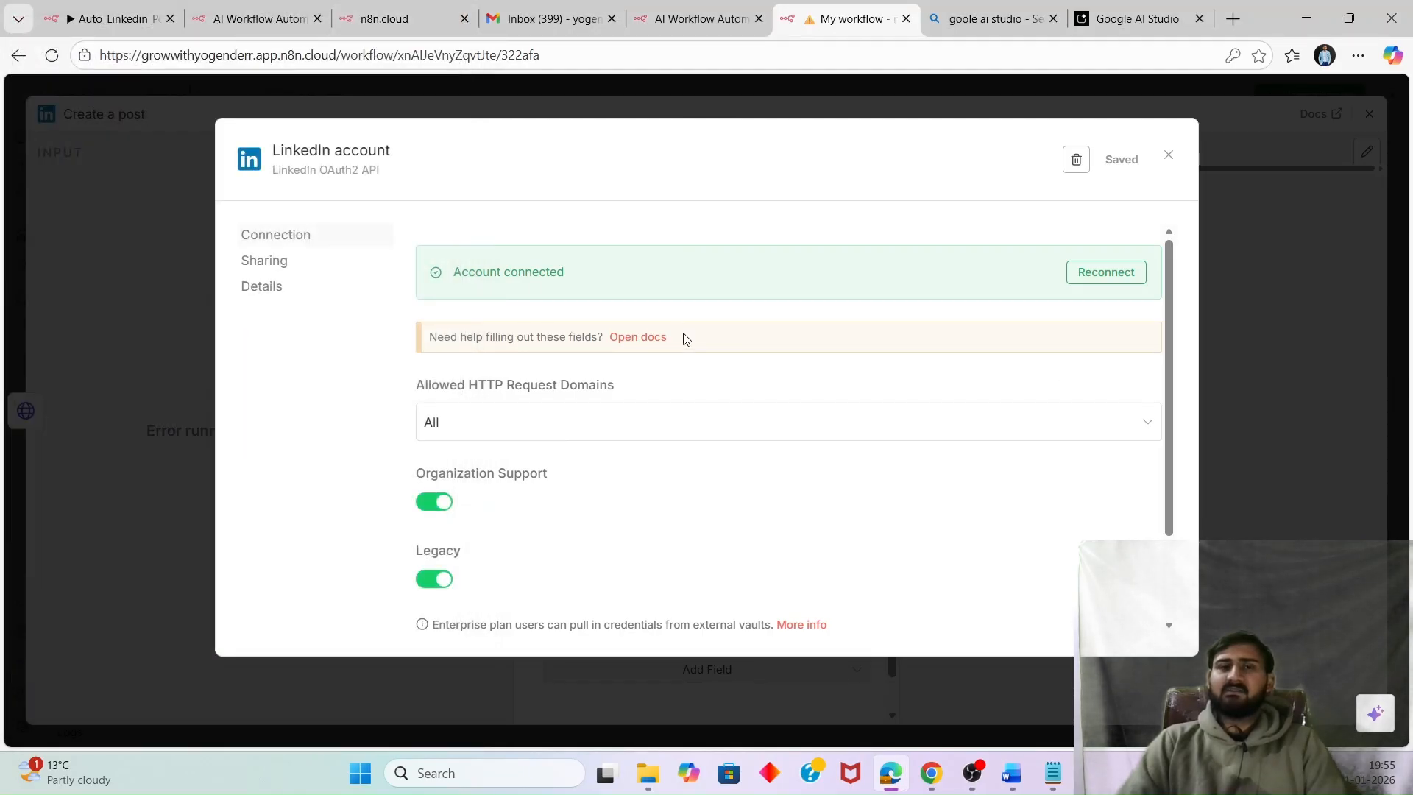
pyautogui.scroll(-2, 677, 345)
pyautogui.scroll(2, 674, 368)
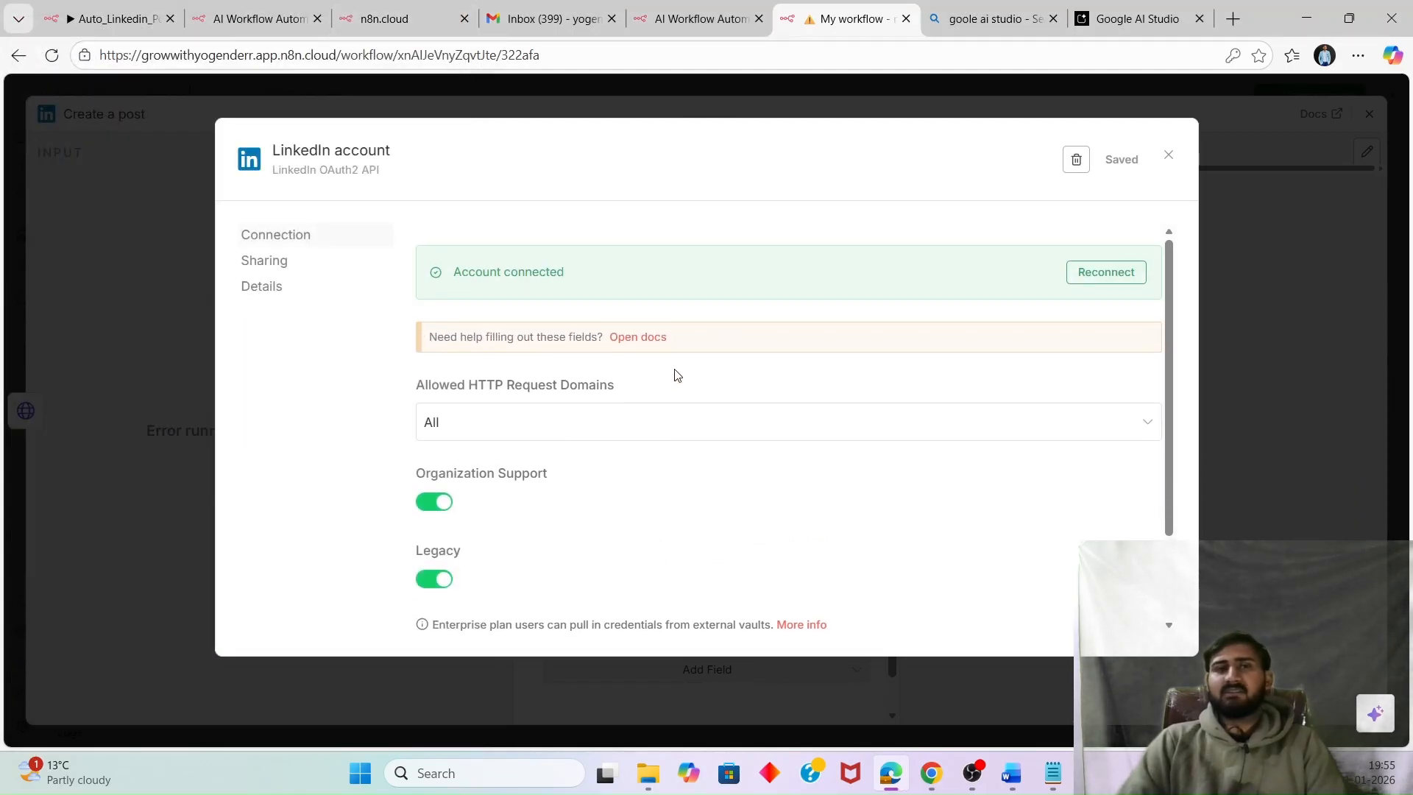
pyautogui.click(1168, 156)
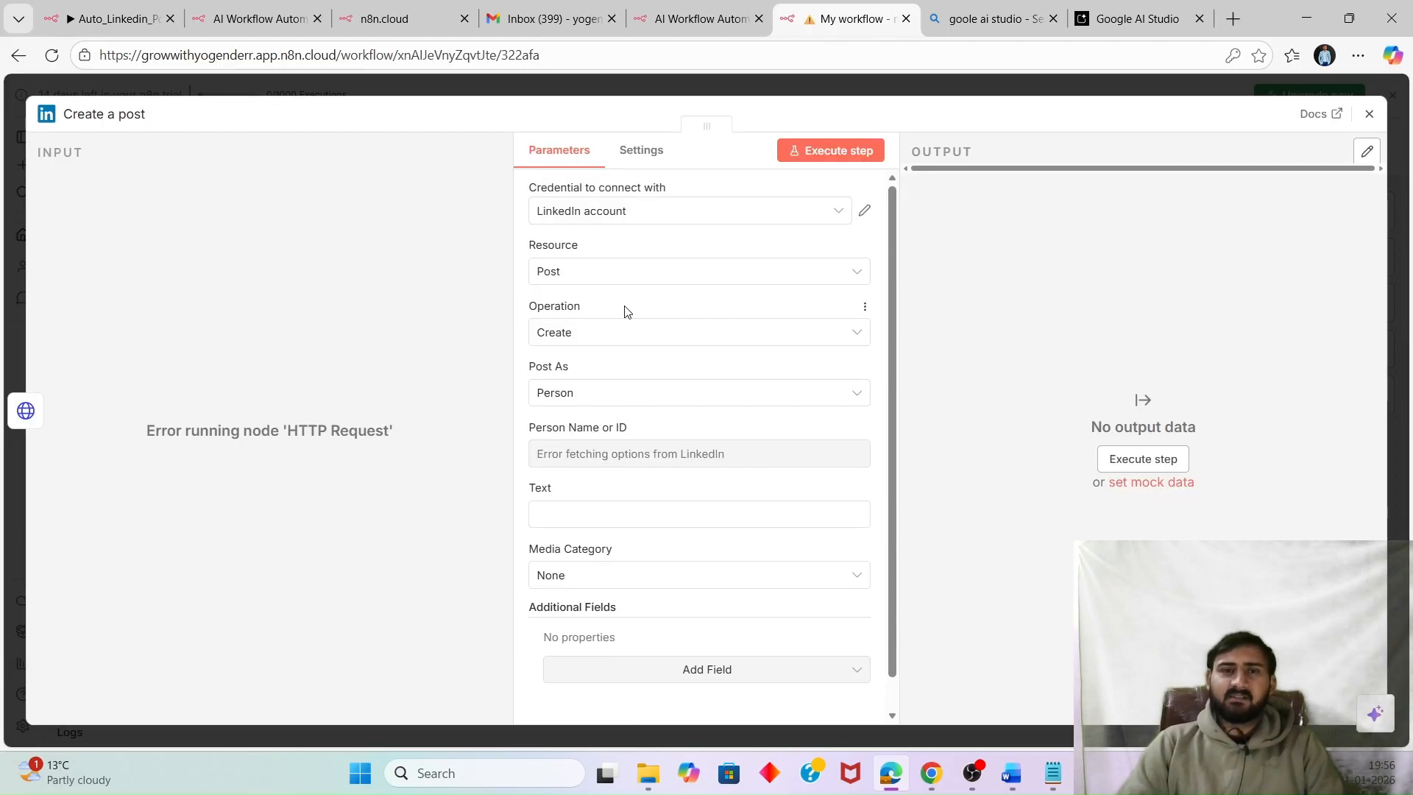
# Choose Post as the resource, Create as the operation and Person as the posting identity.
pyautogui.click(595, 277)
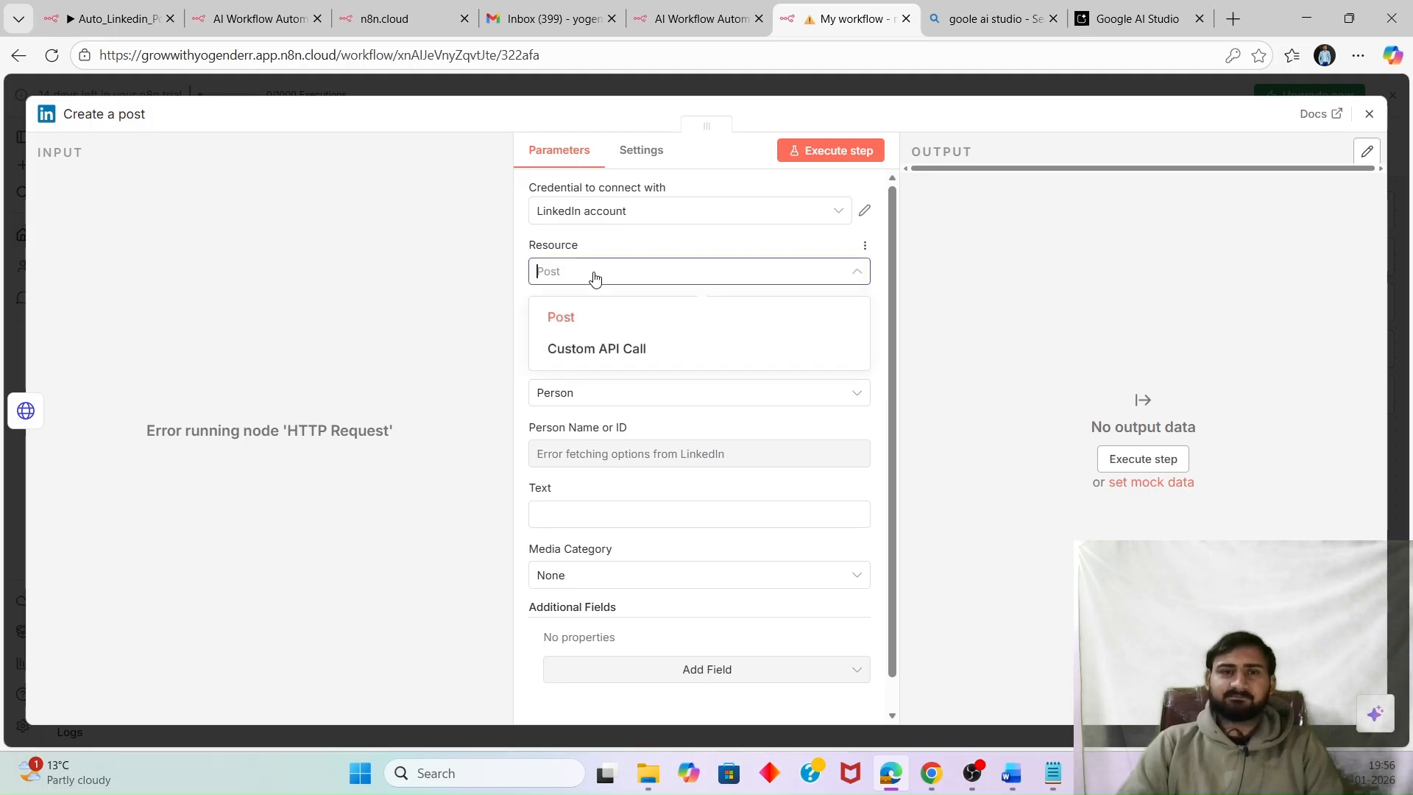
pyautogui.click(599, 318)
pyautogui.click(594, 338)
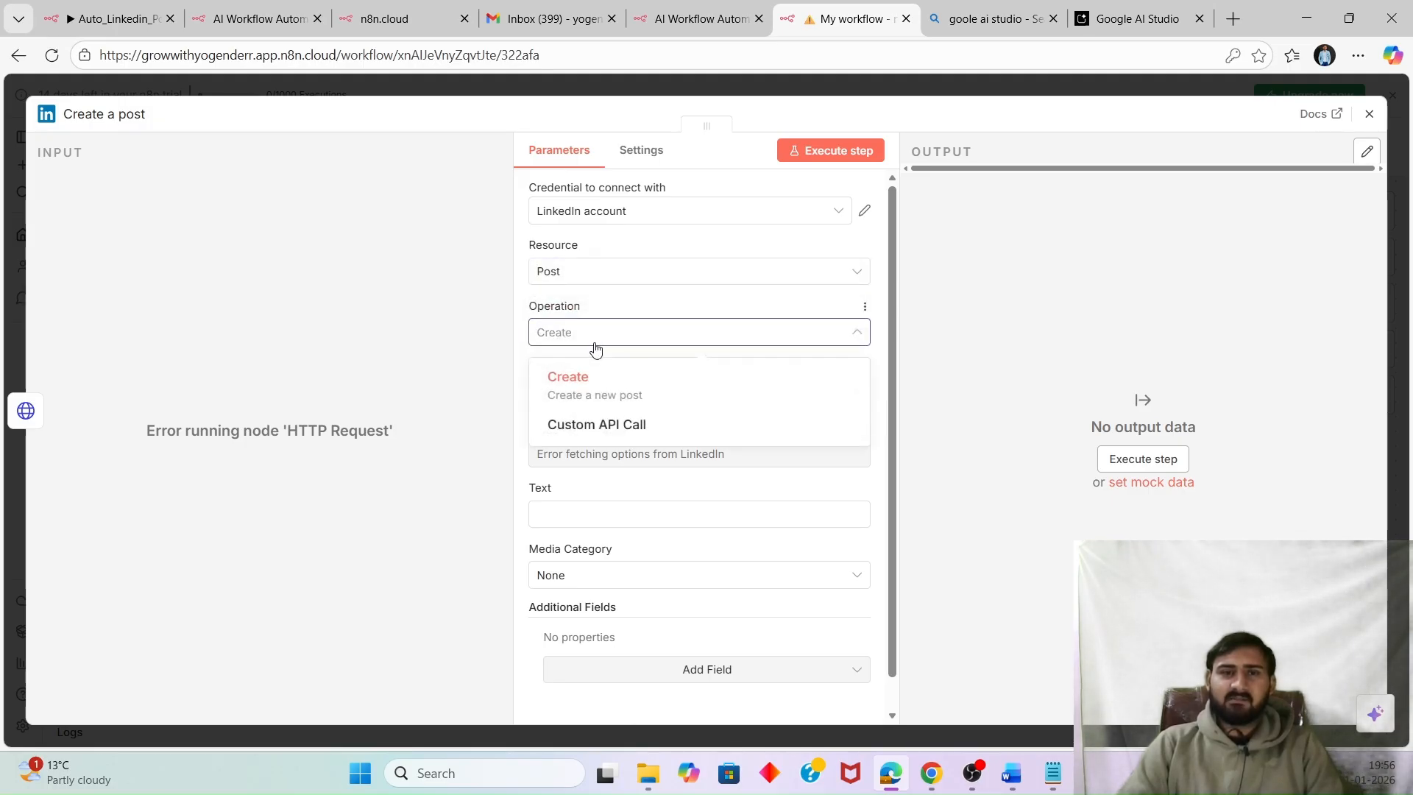
pyautogui.click(603, 377)
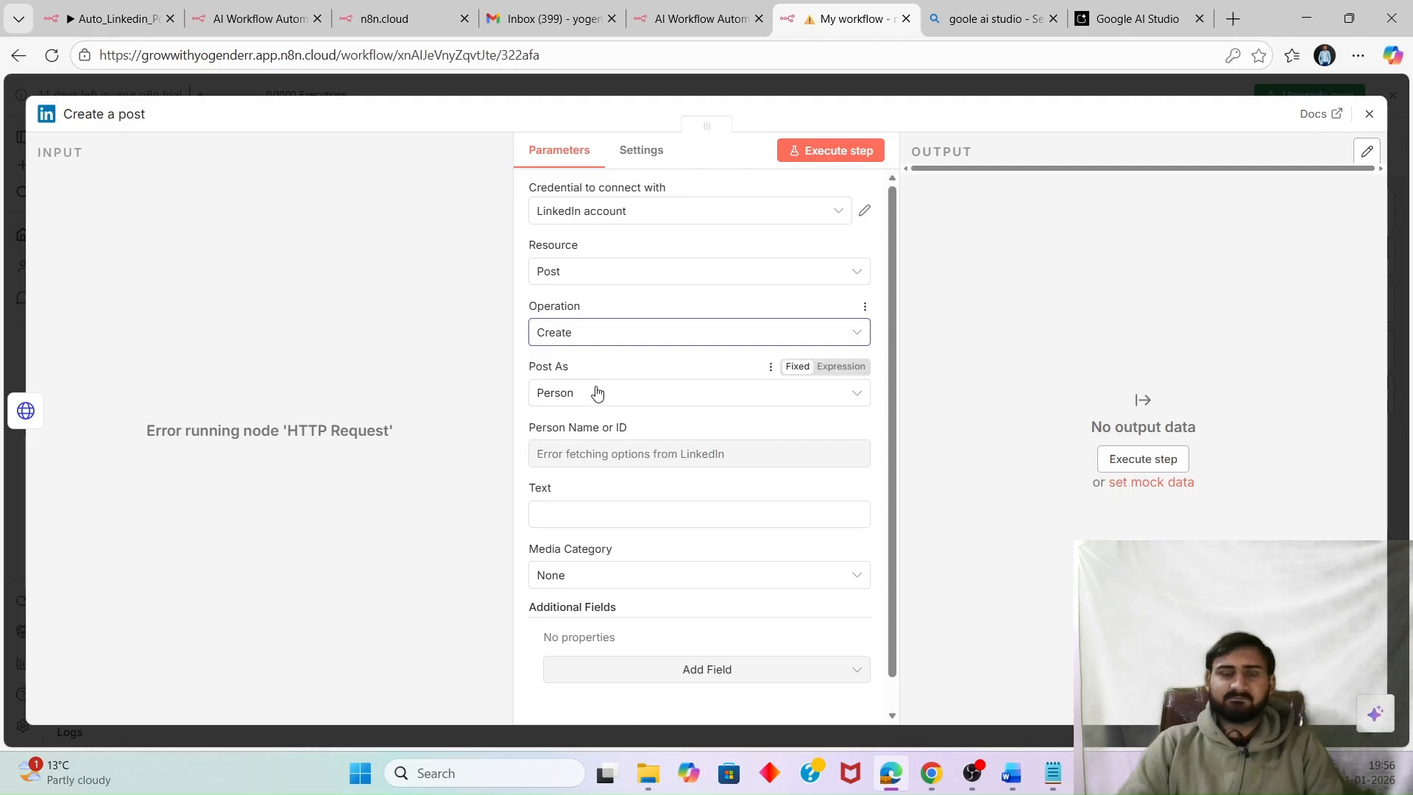
pyautogui.click(599, 397)
pyautogui.click(598, 438)
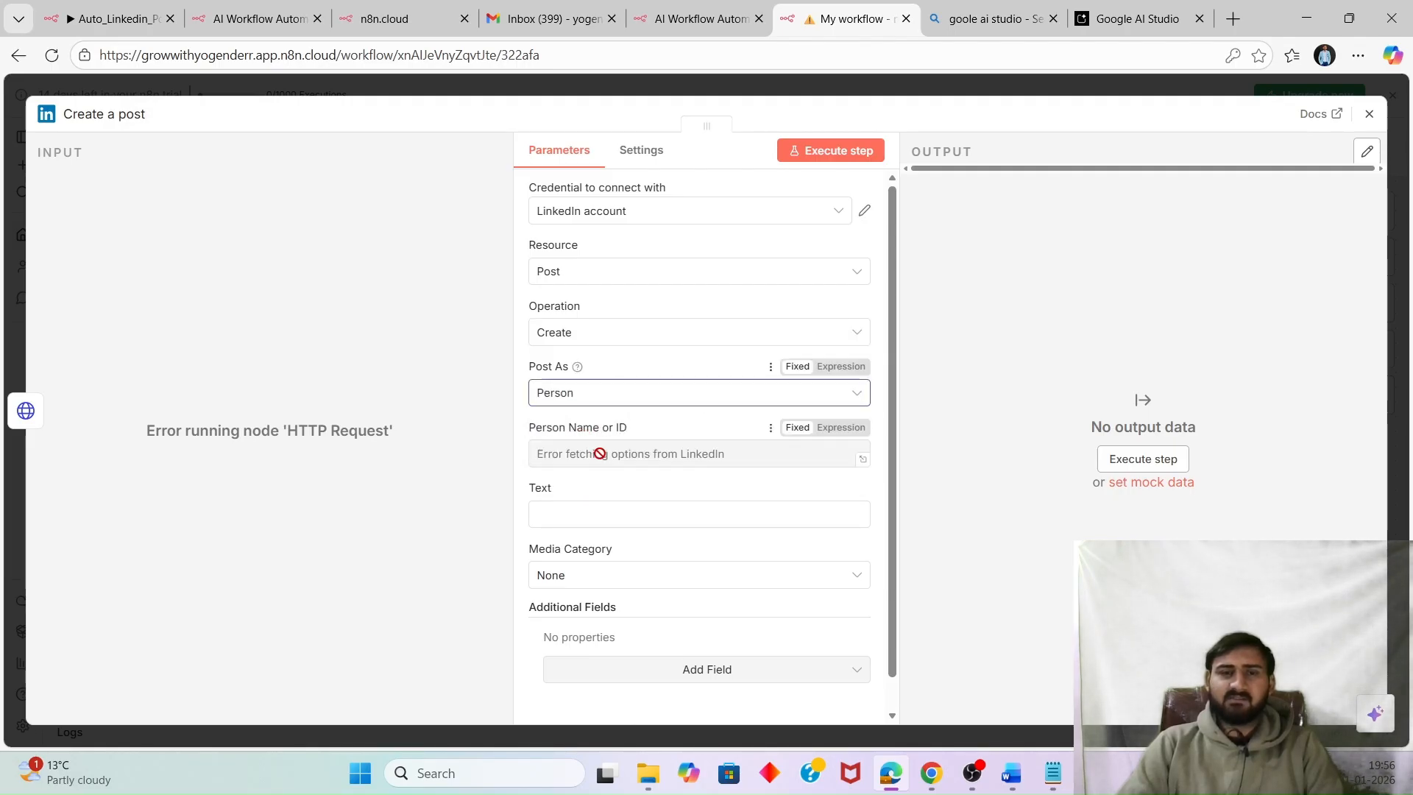
# Set the post's Text to the expression {{$json["output"]["title"]}} and duplicate it on a second line.
pyautogui.click(586, 519)
pyautogui.scroll(-1, 591, 500)
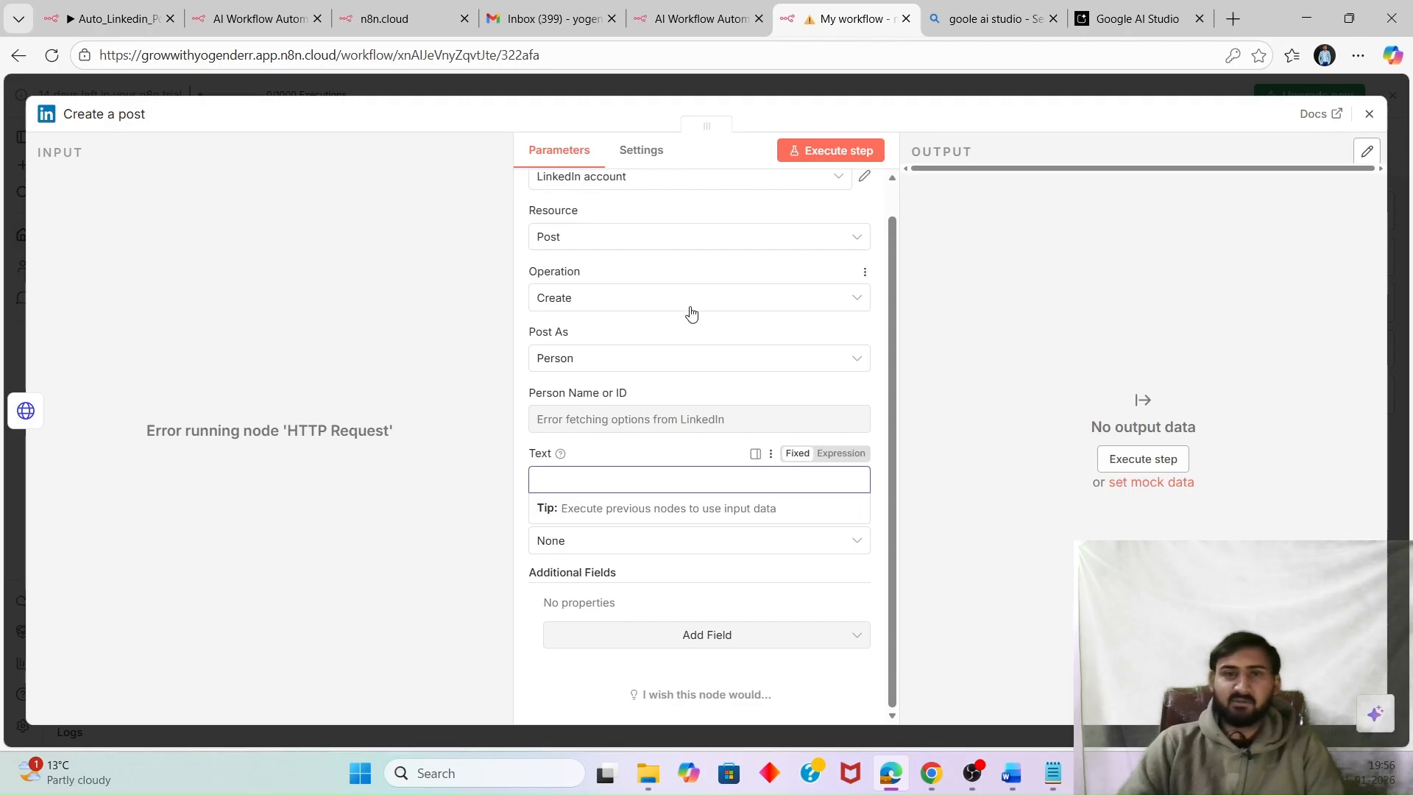
pyautogui.write('{{$json["output"]["title"]}}')
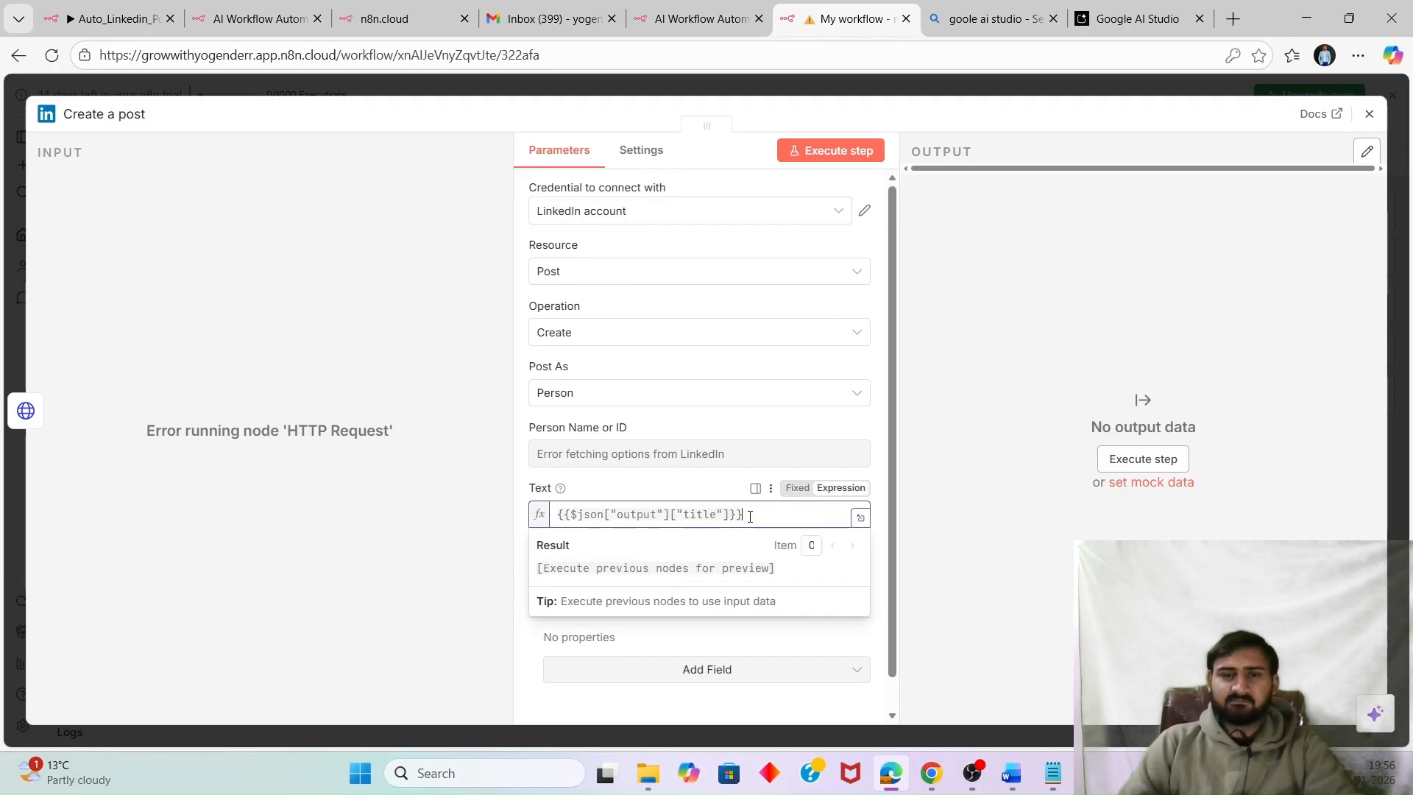
pyautogui.tripleClick(750, 517)
pyautogui.hotkey('ctrl', 'c')
pyautogui.click(758, 516)
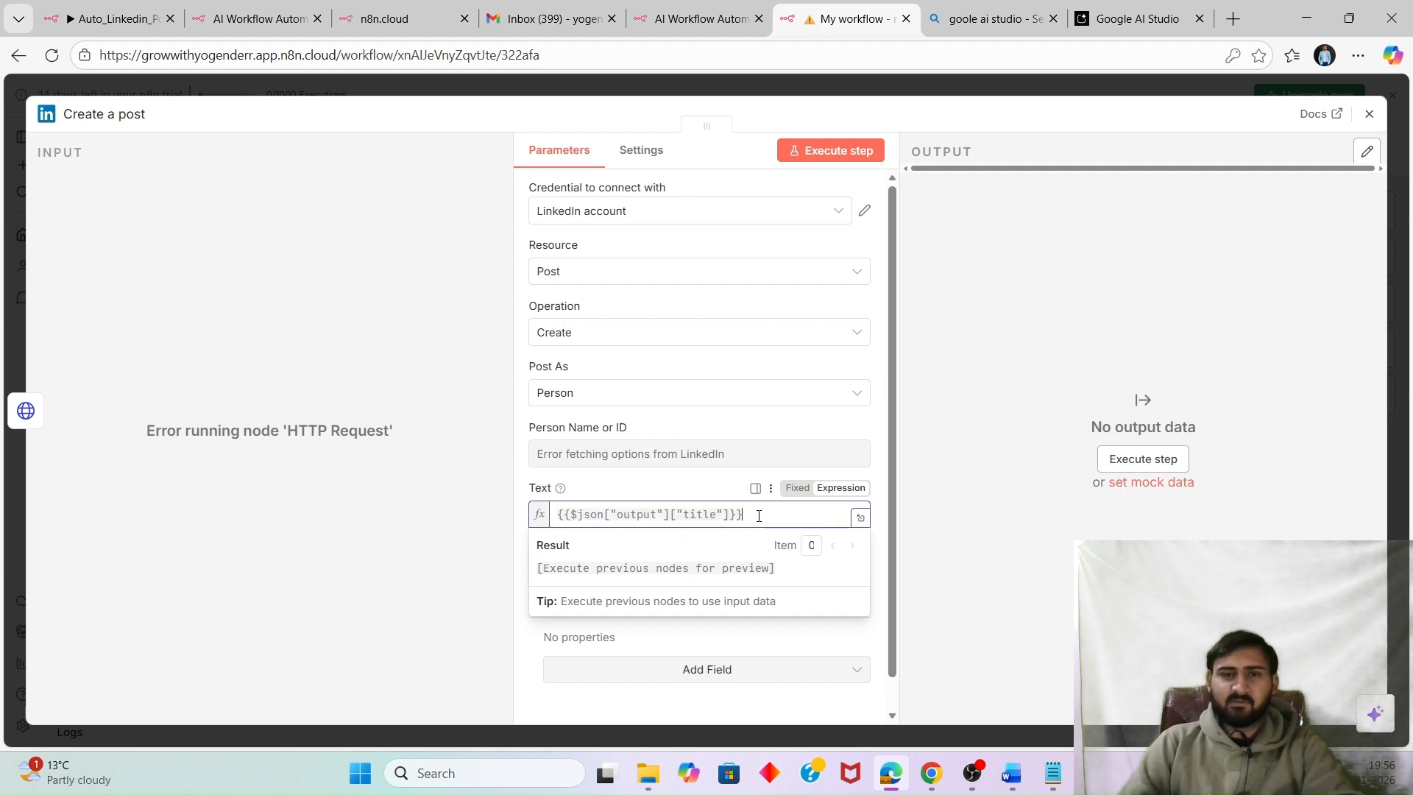
pyautogui.press('Return')
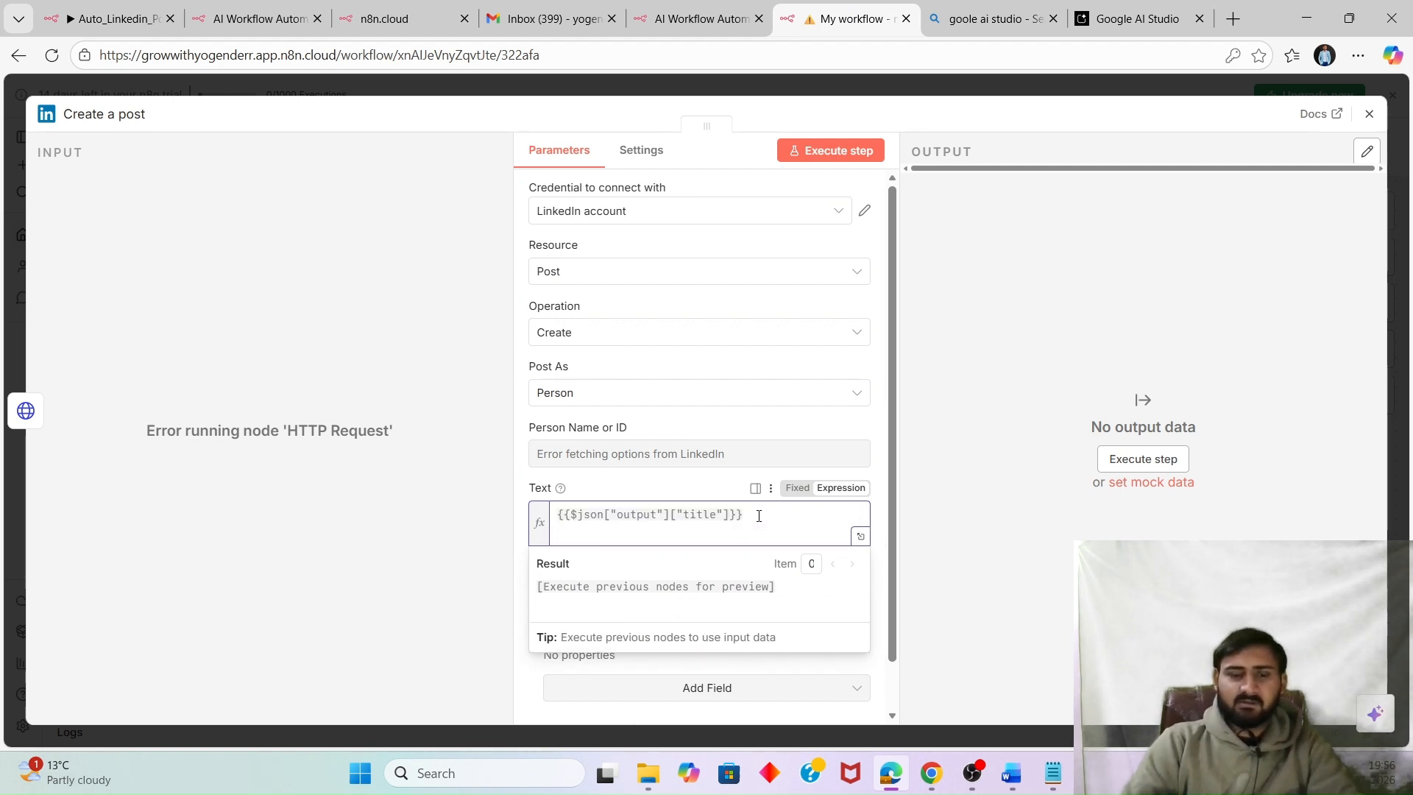
pyautogui.hotkey('ctrl', 'v')
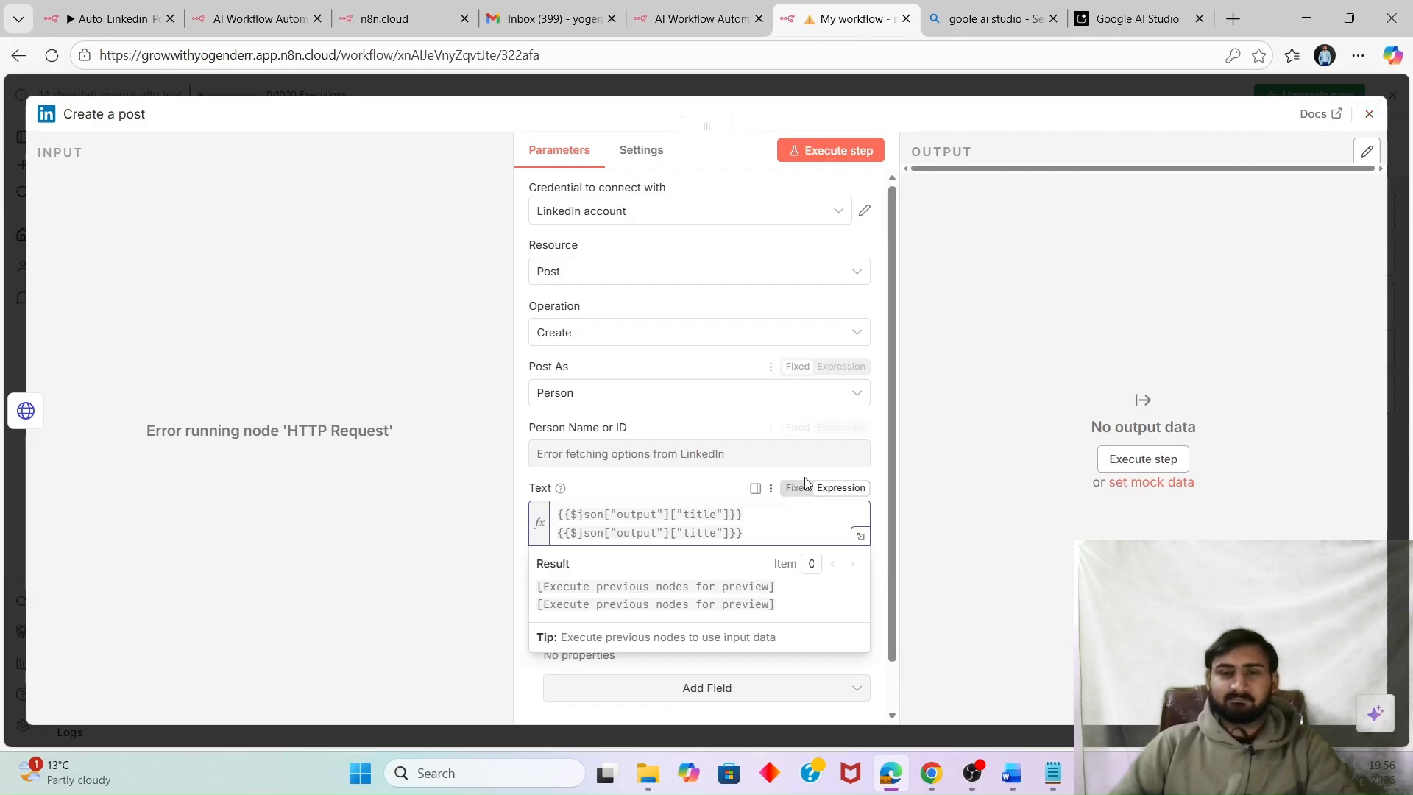
# Copy the complete Text expression from the Create a post node in the Auto_Linkedin_Post_Gen workflow and return to My workflow.
pyautogui.doubleClick(695, 533)
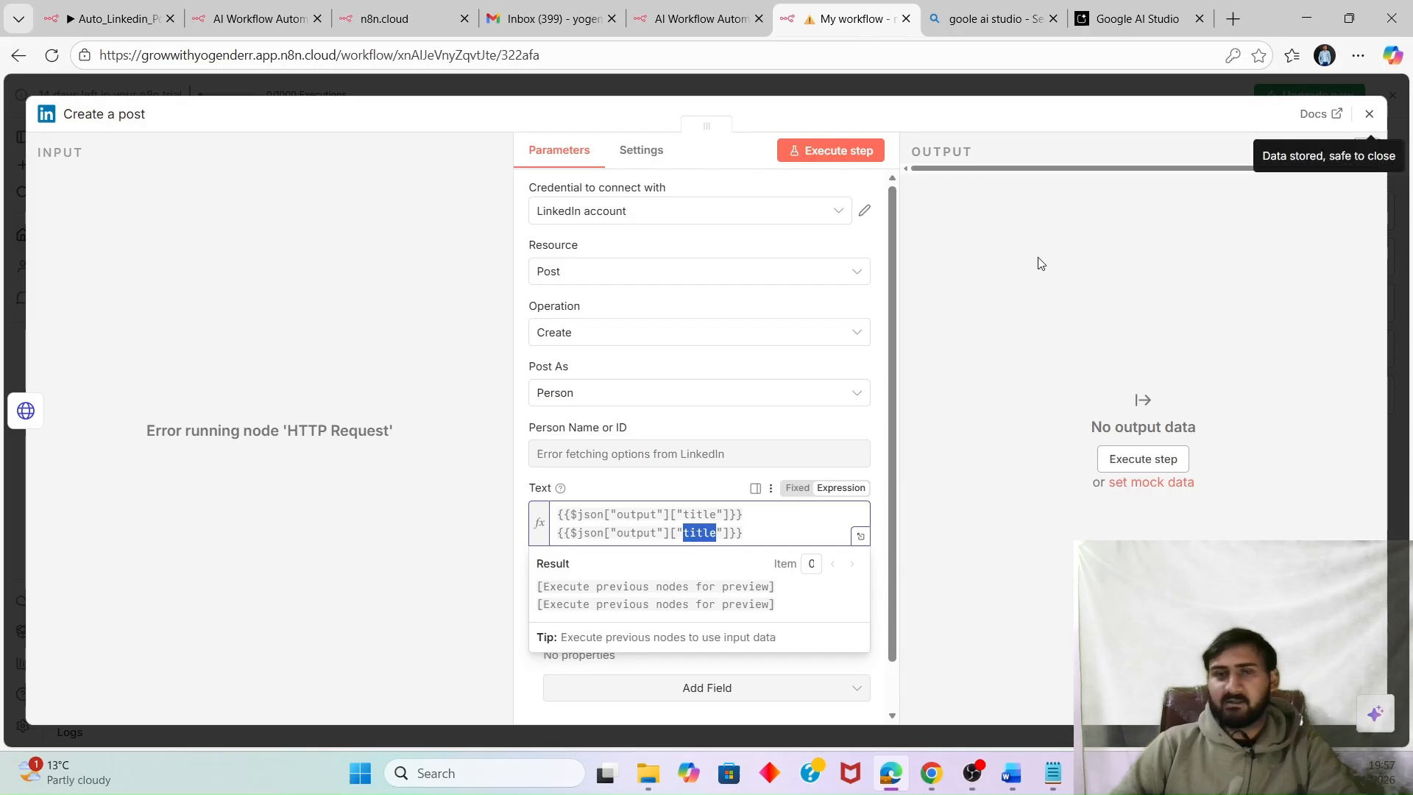
pyautogui.click(110, 18)
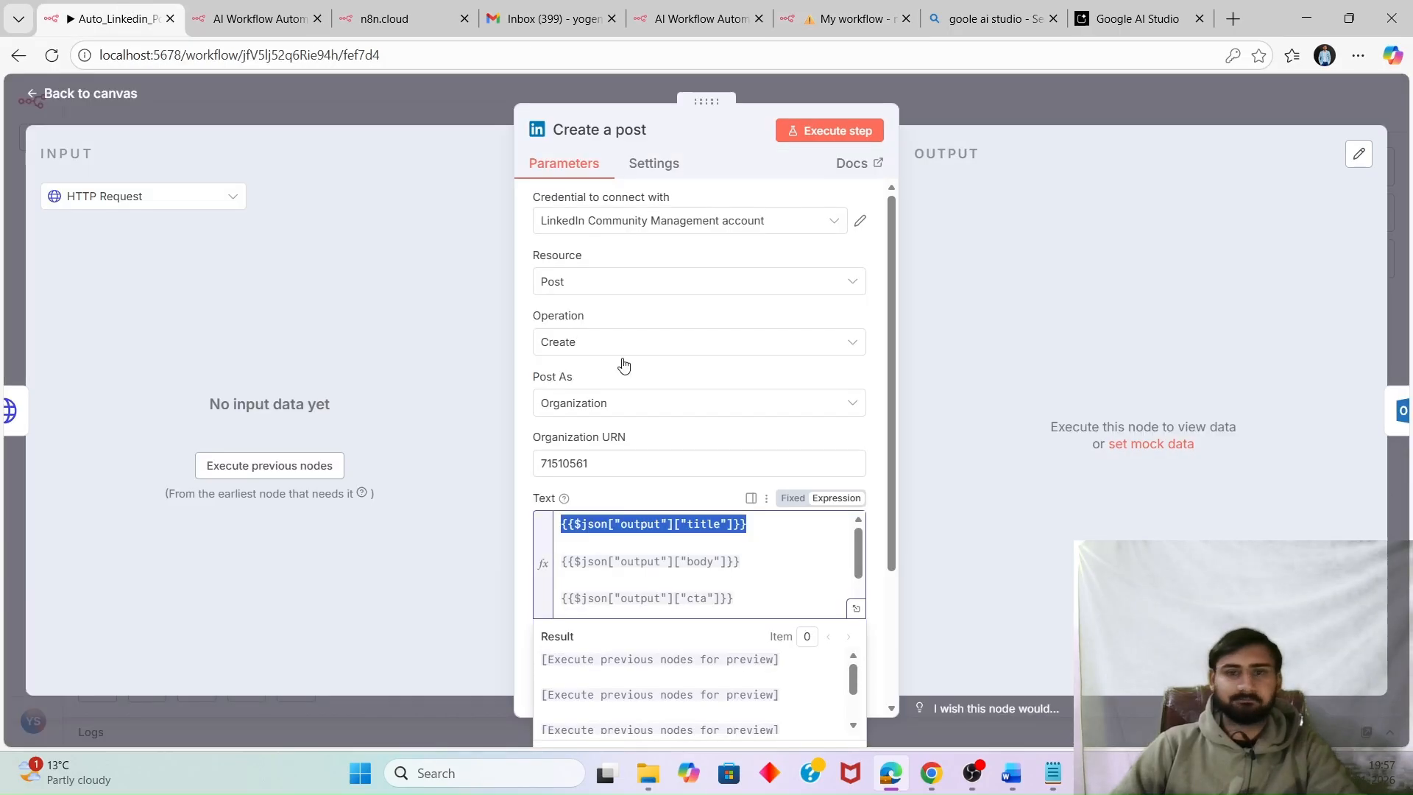
pyautogui.click(776, 576)
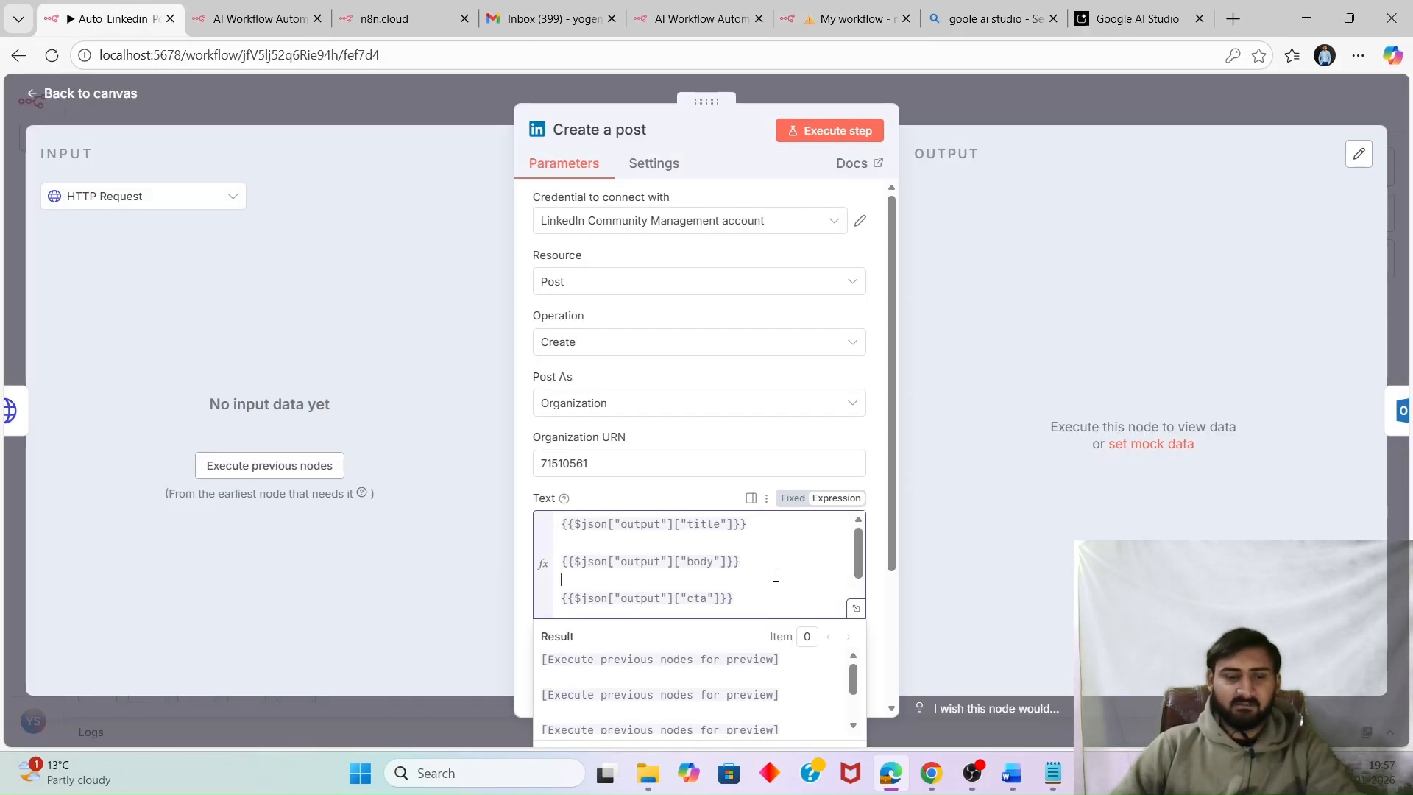
pyautogui.hotkey('ctrl', 'a')
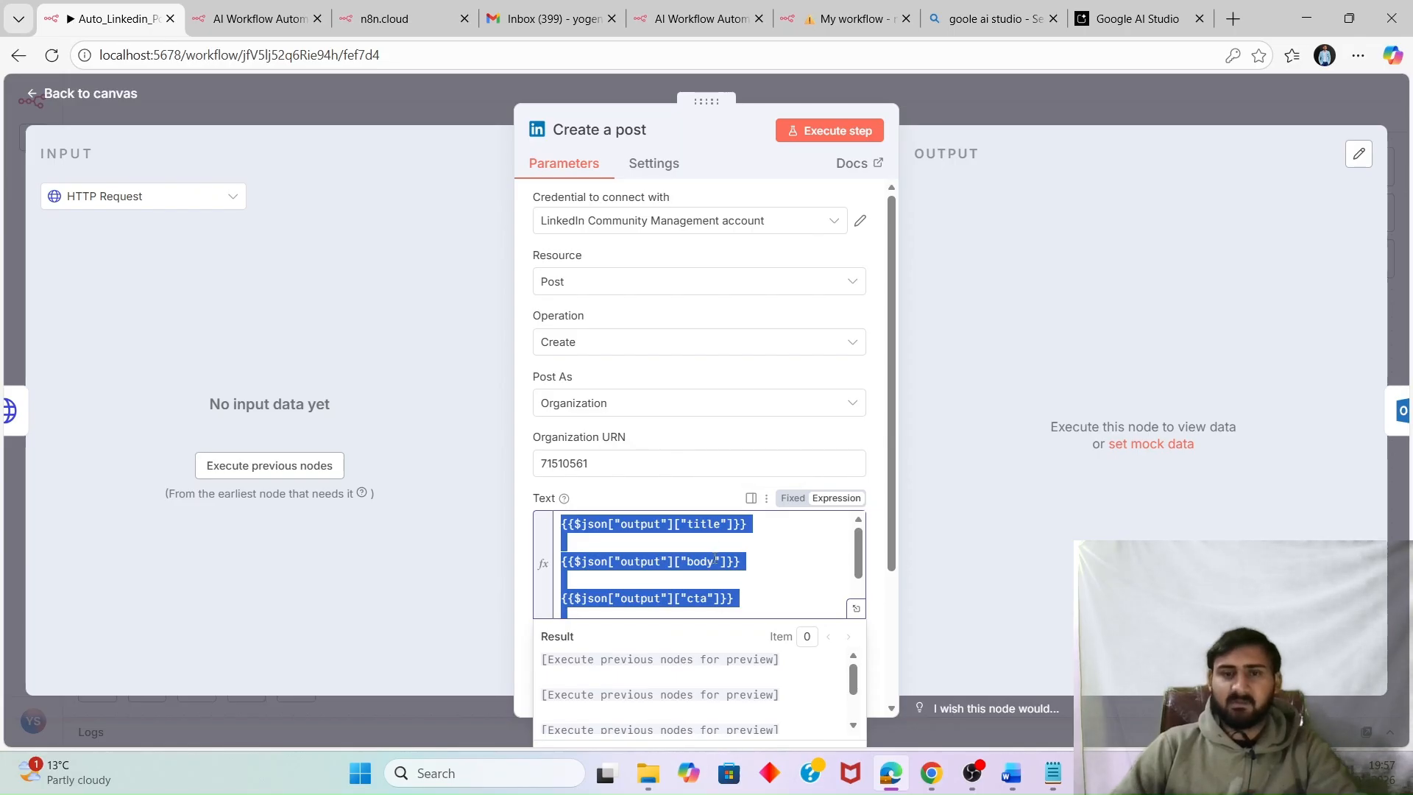
pyautogui.scroll(-1, 715, 559)
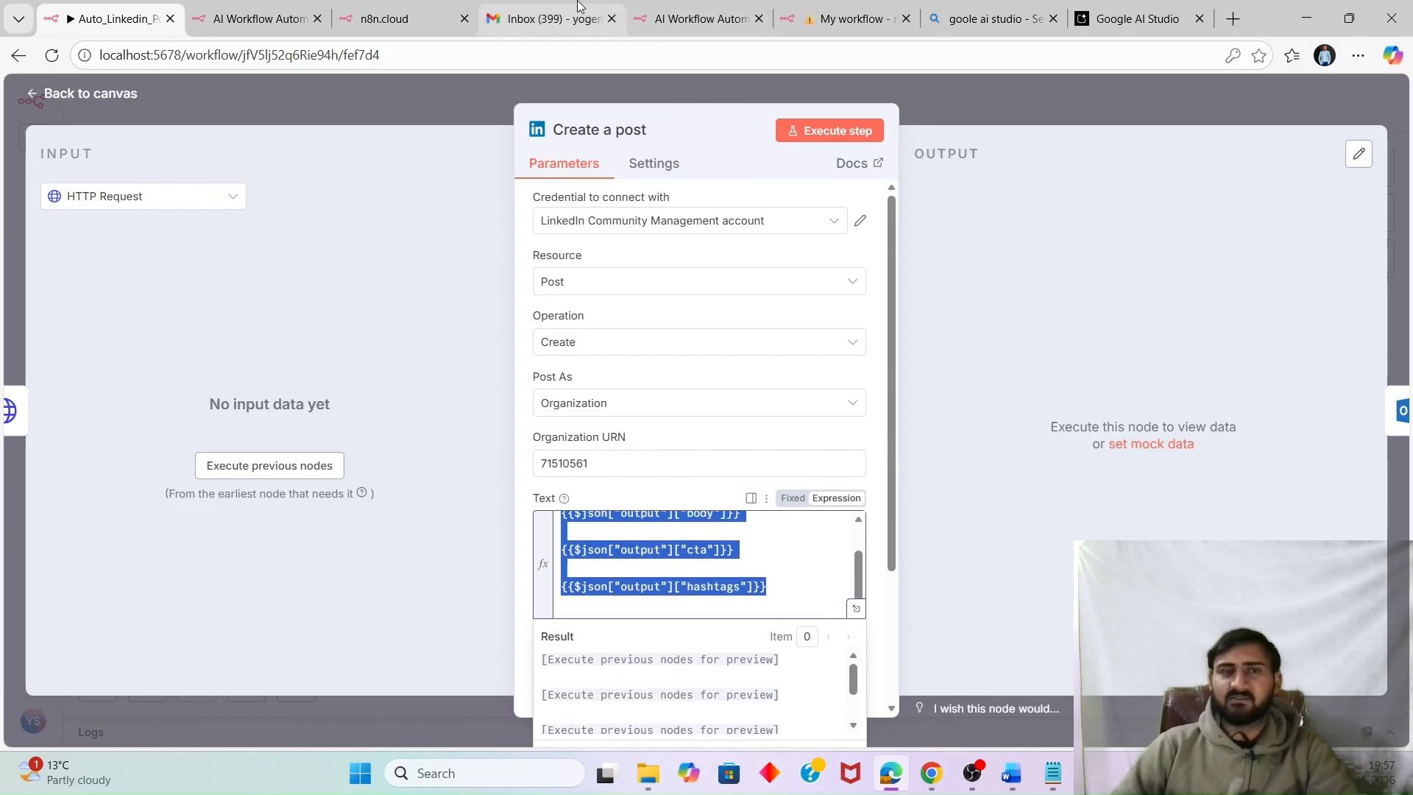
pyautogui.click(848, 17)
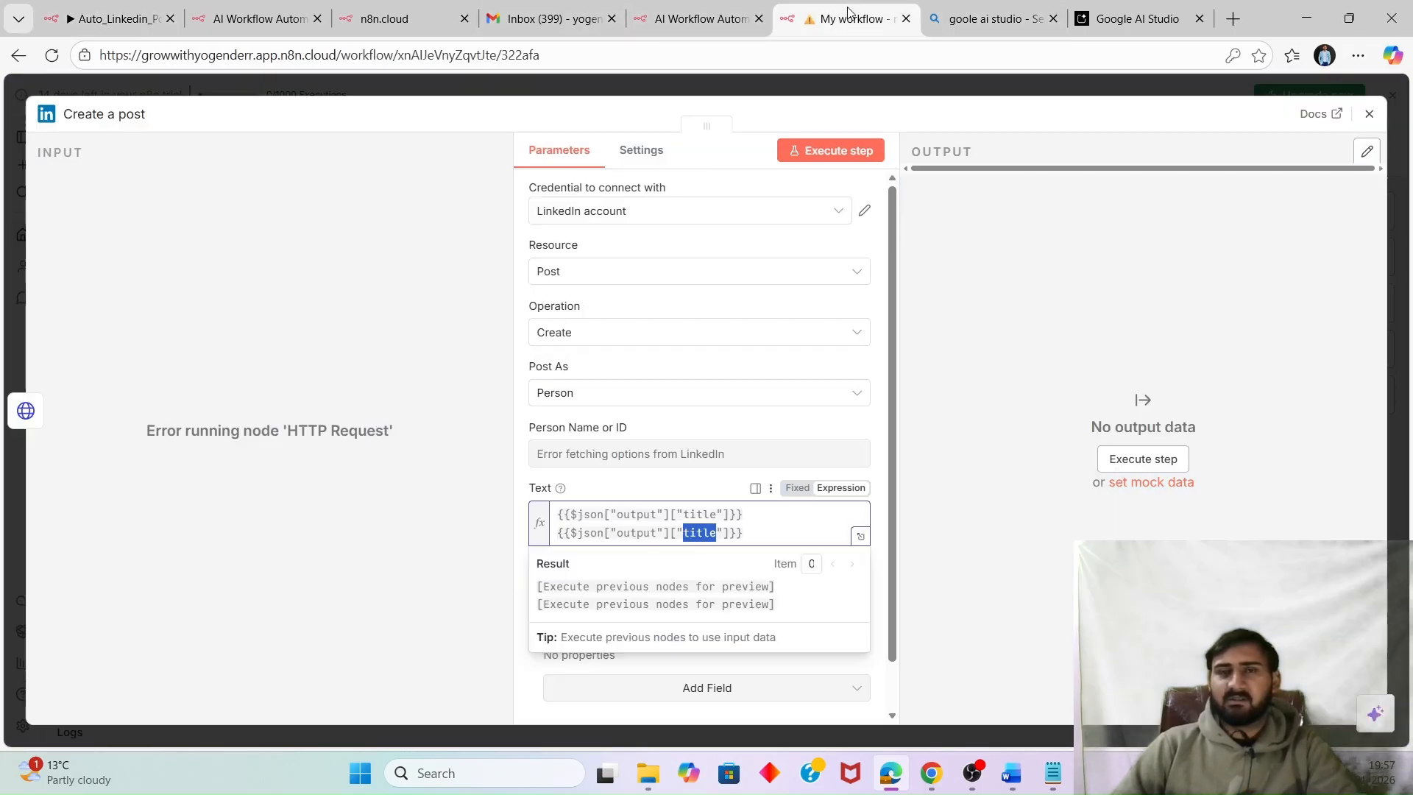
# Replace the post's Text with separate {{$json["output"][...]}} expressions for title, body, cta and hashtags, divided by blank lines.
pyautogui.click(758, 536)
pyautogui.hotkey('ctrl', 'a')
pyautogui.write('{{$json["output"]["title"]}}  {{$json["output"]["body"]}}  {{$json["output"]["cta"]}}  {{$json["output"]["hashtags"]}}')
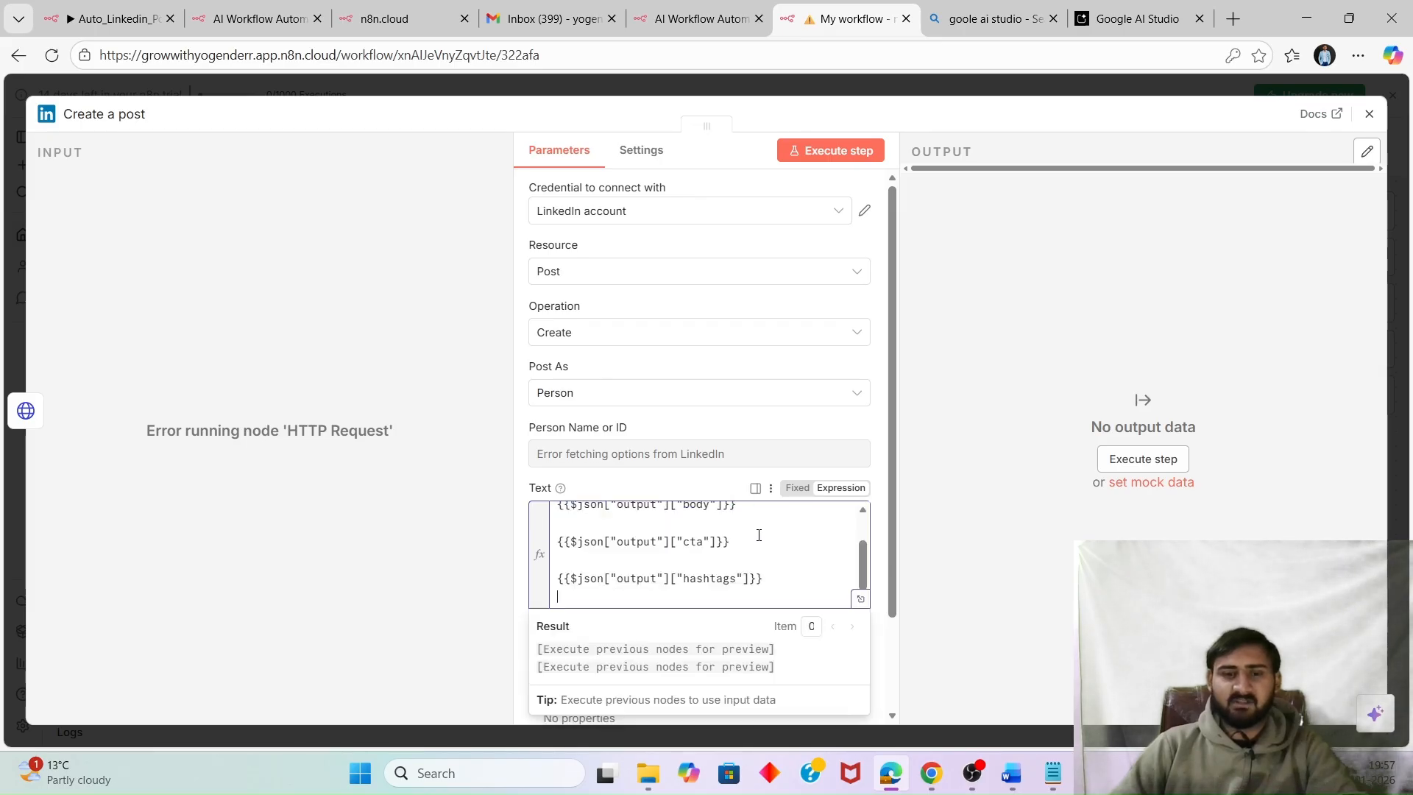
pyautogui.scroll(-1, 759, 535)
pyautogui.scroll(1, 759, 535)
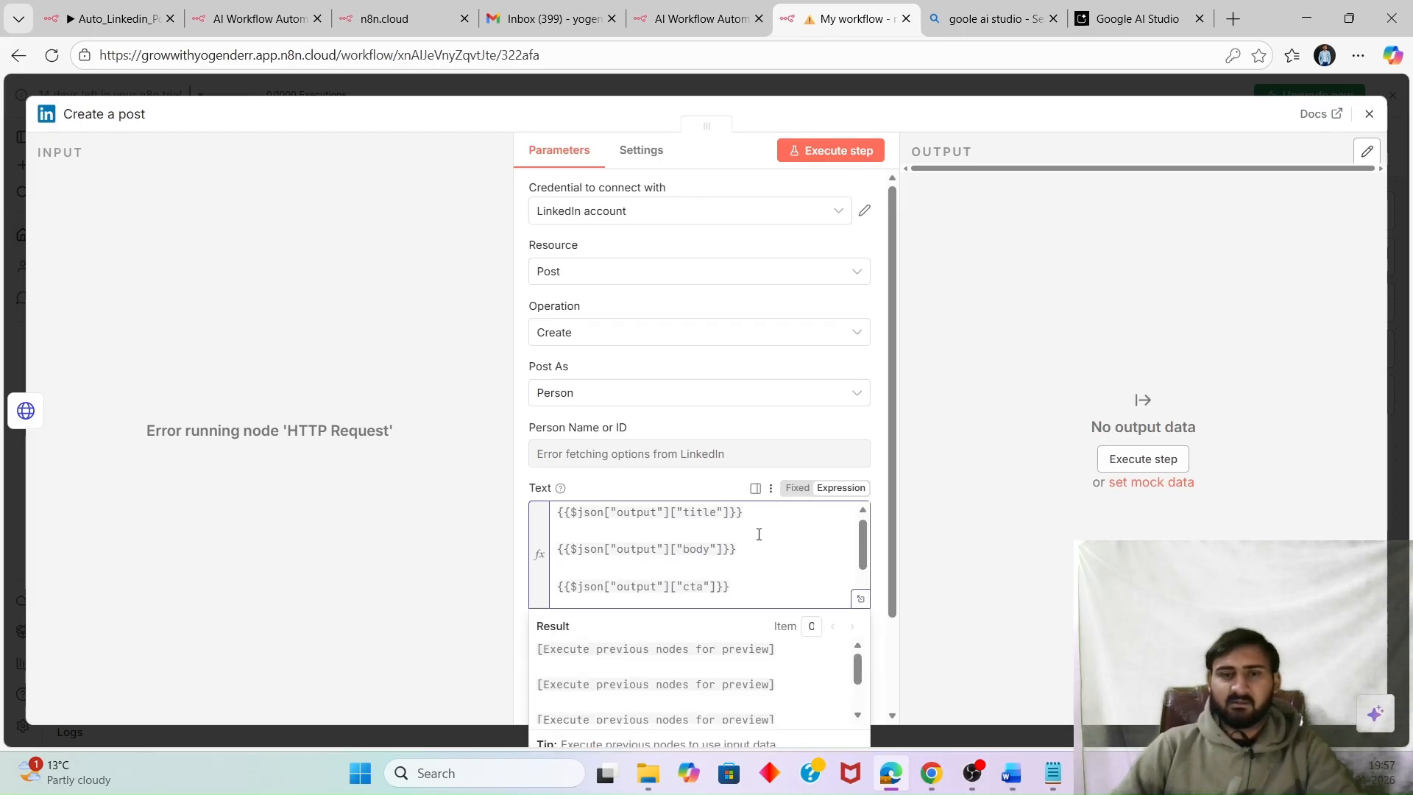
pyautogui.scroll(-1, 758, 535)
pyautogui.click(1044, 532)
pyautogui.scroll(1, 685, 588)
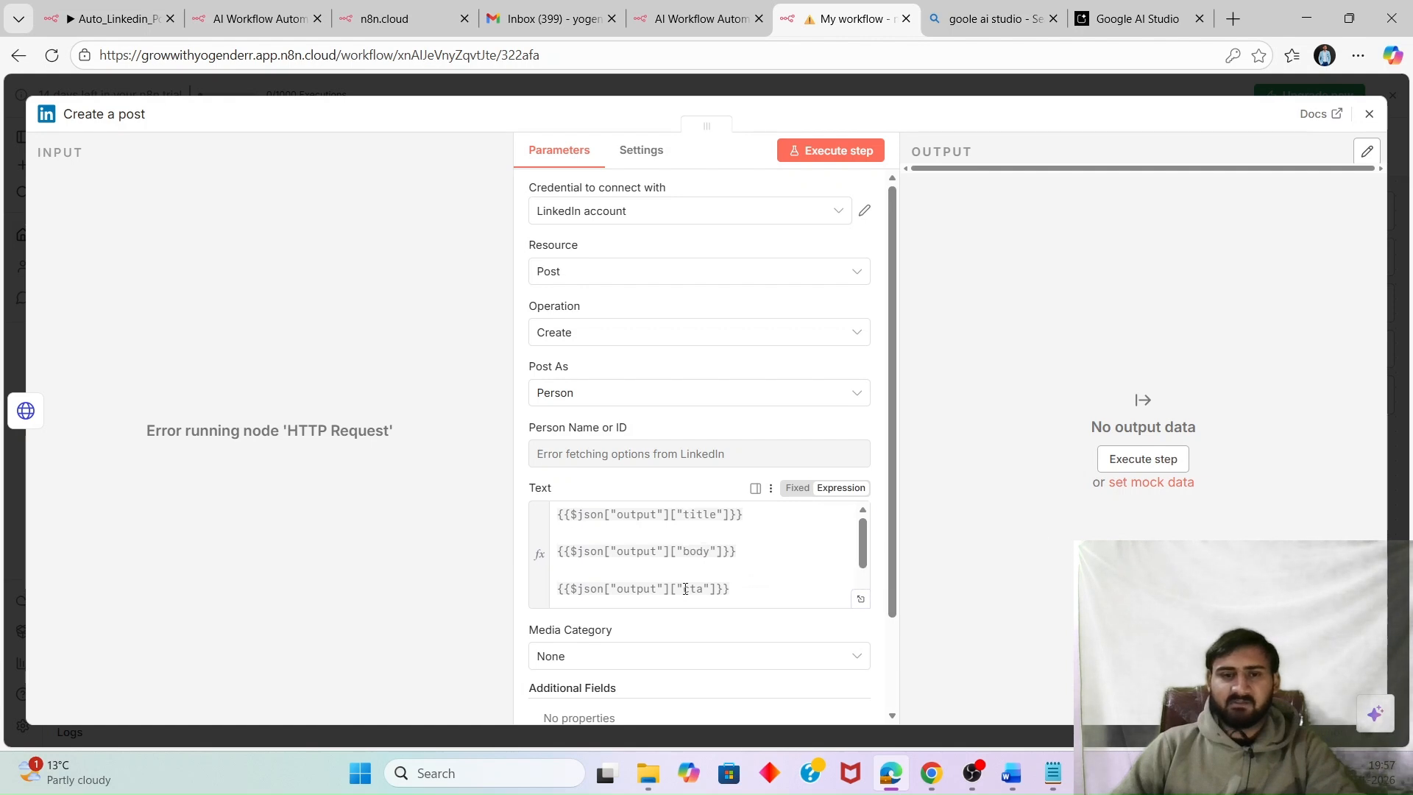
# Save the workflow and check the title, body, cta and hashtags lines in the post's Text.
pyautogui.scroll(-1, 685, 588)
pyautogui.hotkey('ctrl', '-')
pyautogui.scroll(1, 655, 486)
pyautogui.scroll(-1, 651, 493)
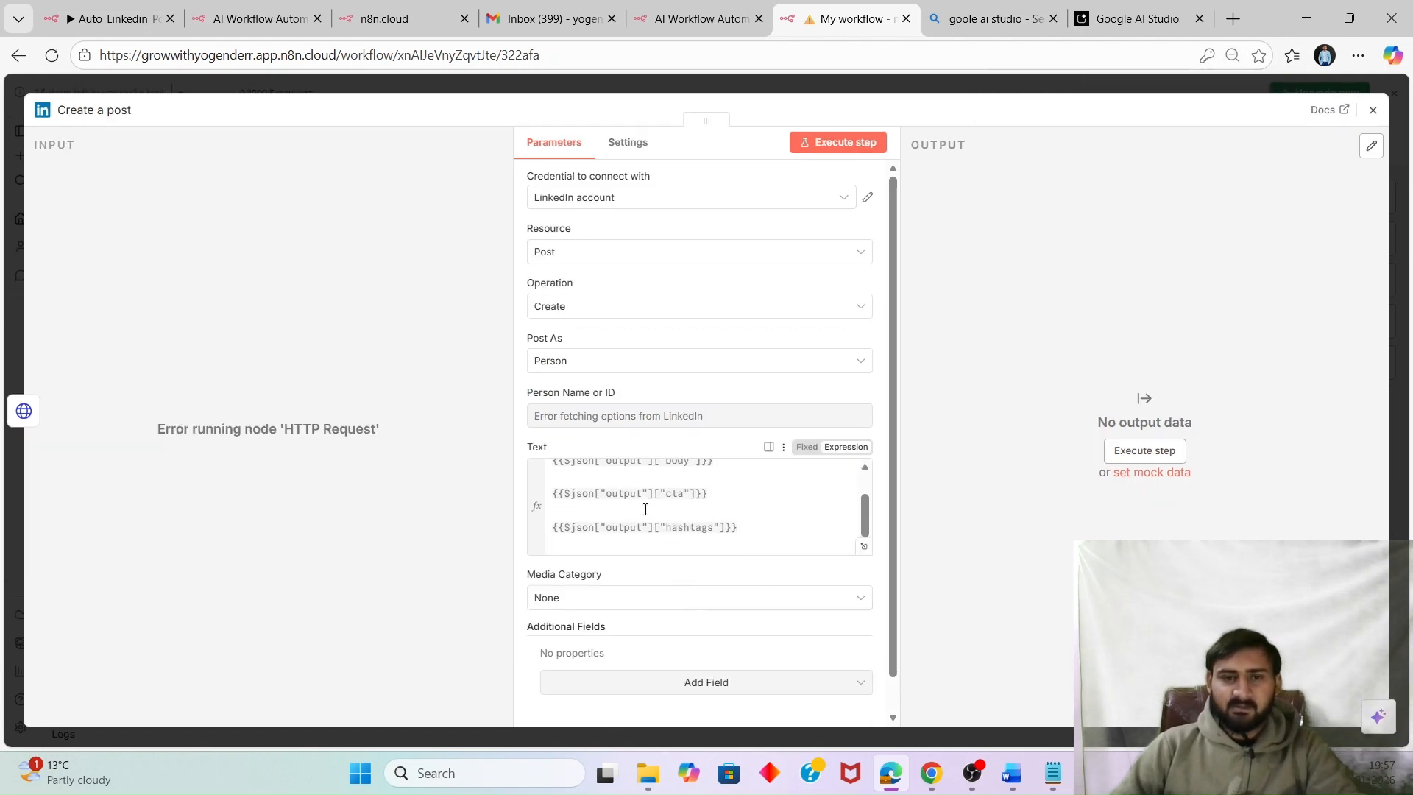
pyautogui.hotkey('ctrl', 's')
pyautogui.scroll(1, 645, 509)
pyautogui.moveTo(588, 506); pyautogui.dragTo(713, 505)
pyautogui.click(637, 503)
pyautogui.scroll(-1, 622, 526)
pyautogui.scroll(-1, 622, 527)
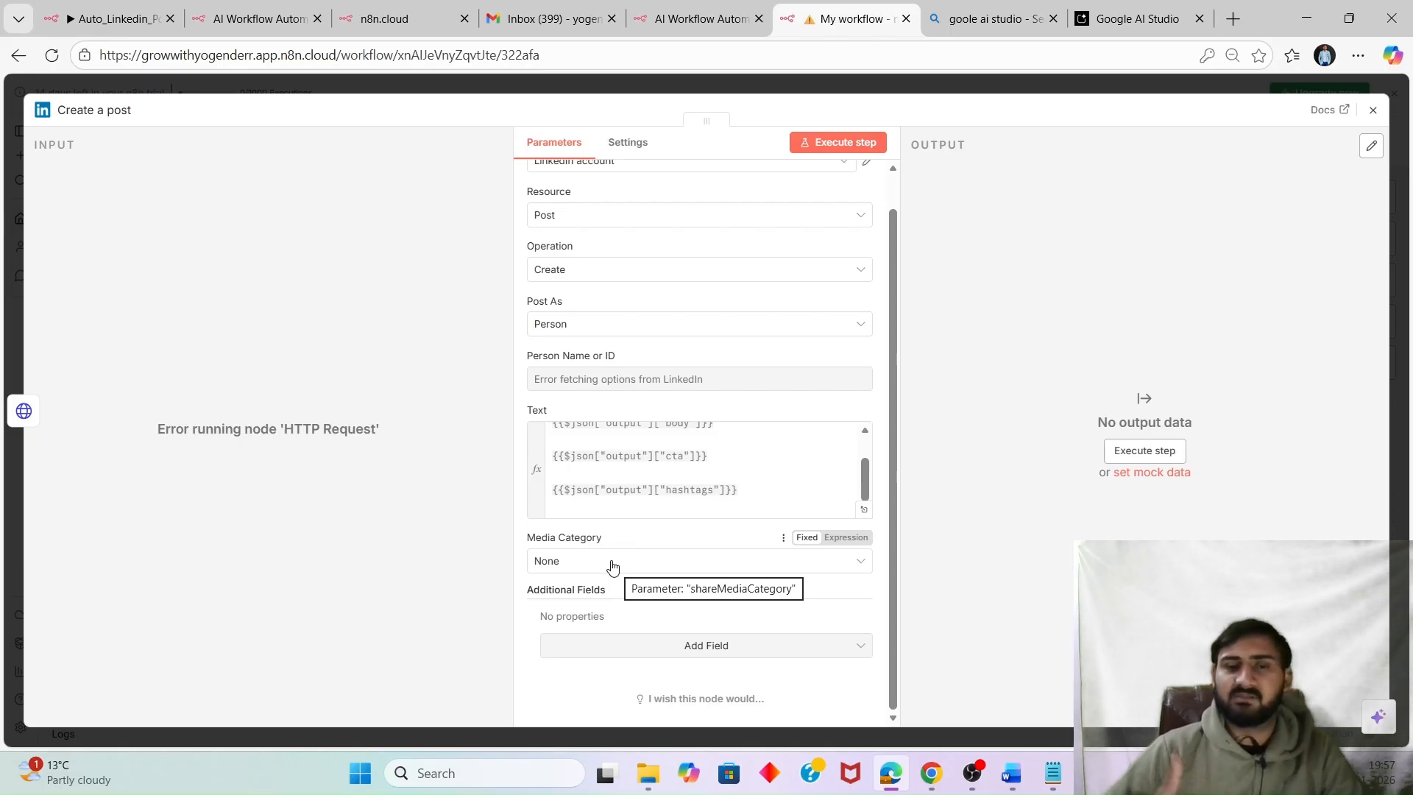
# Set the post's Media Category to Image, keeping data as the Input Binary Field.
pyautogui.click(611, 564)
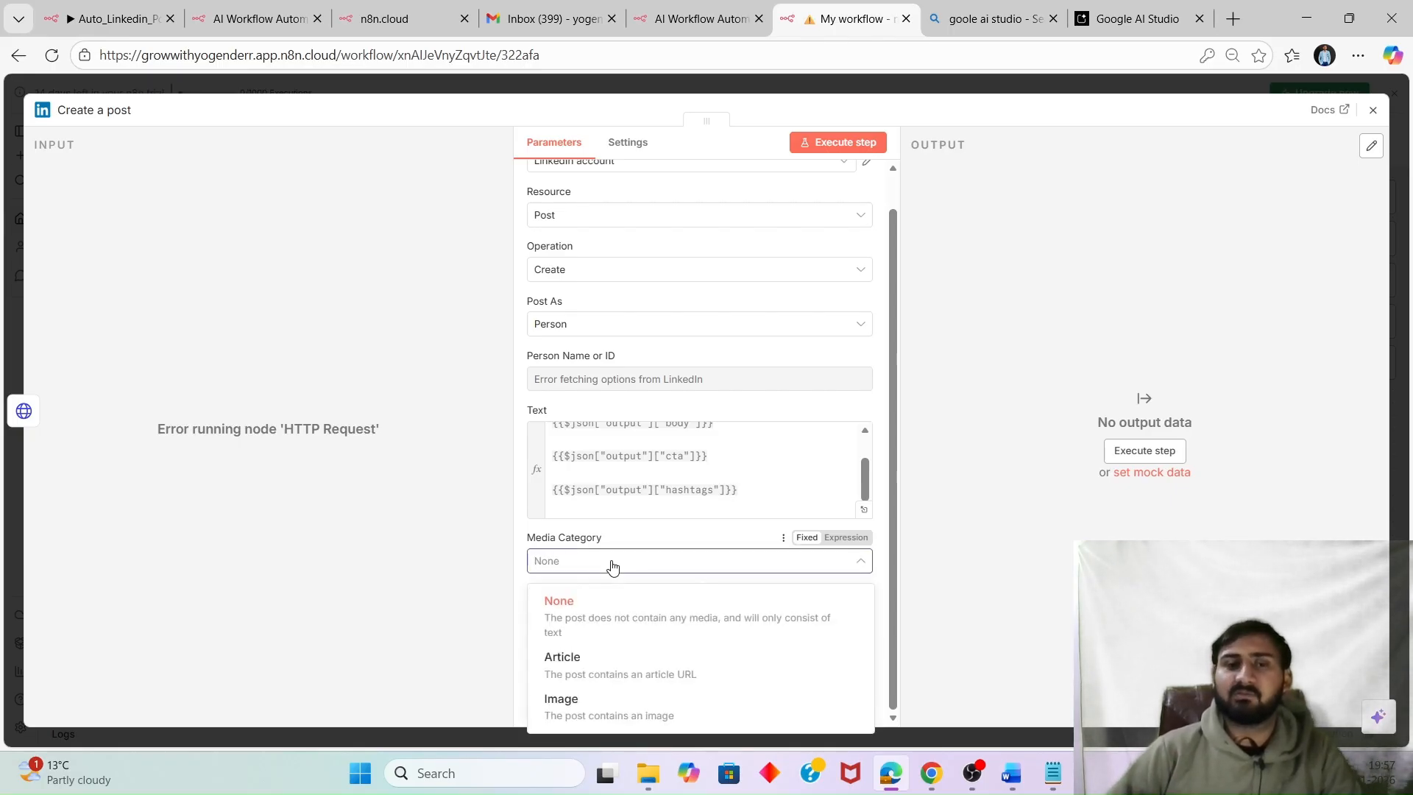
pyautogui.click(602, 695)
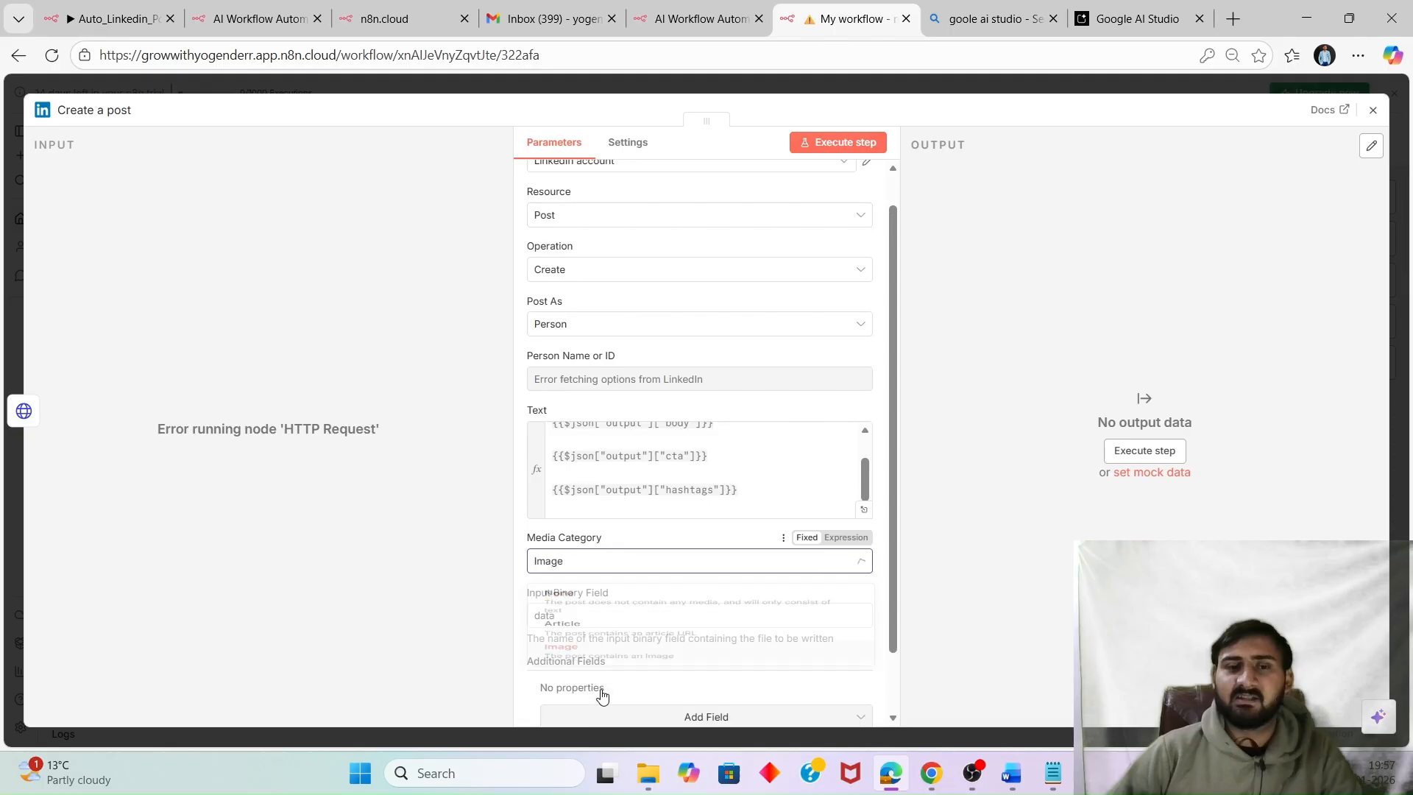
pyautogui.scroll(-1, 640, 548)
pyautogui.click(637, 543)
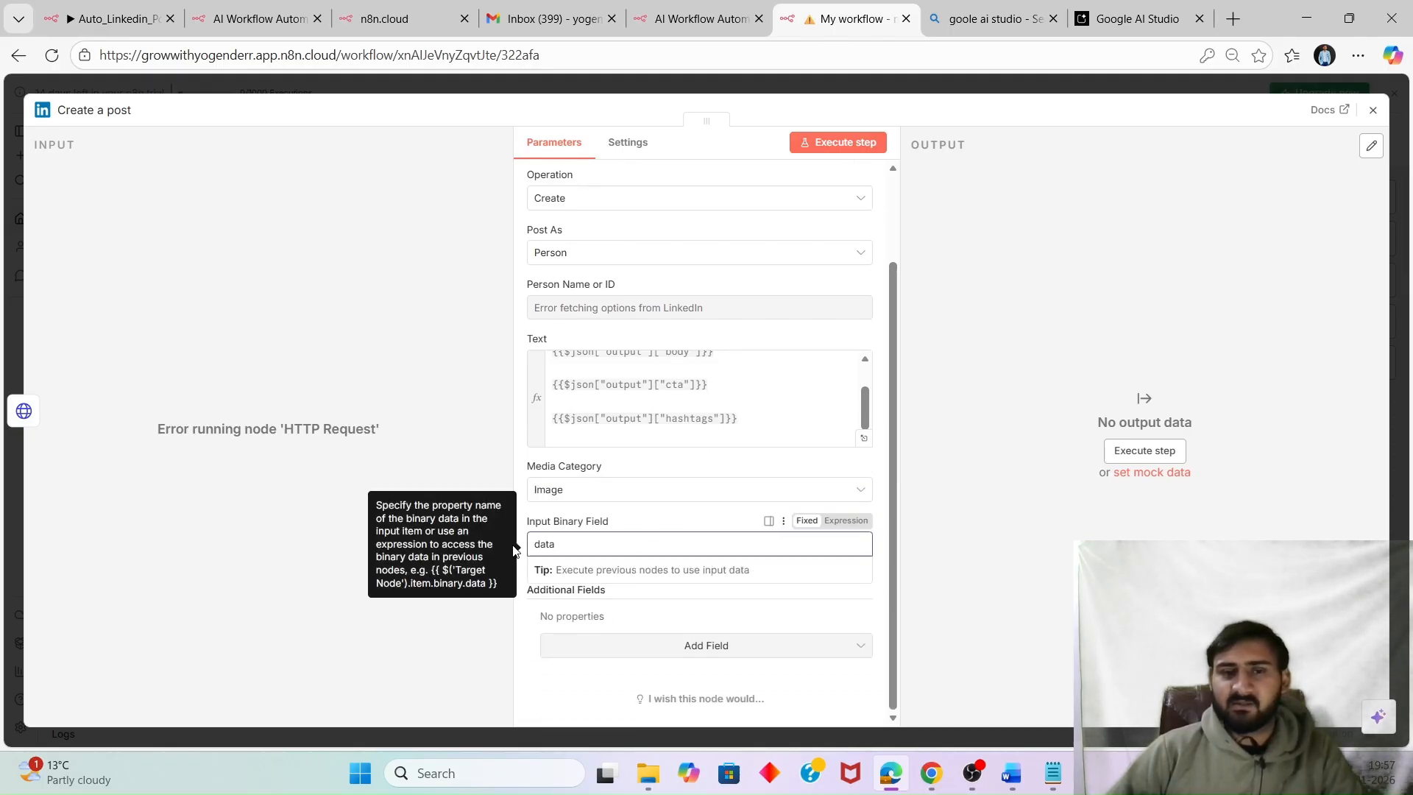
pyautogui.click(484, 637)
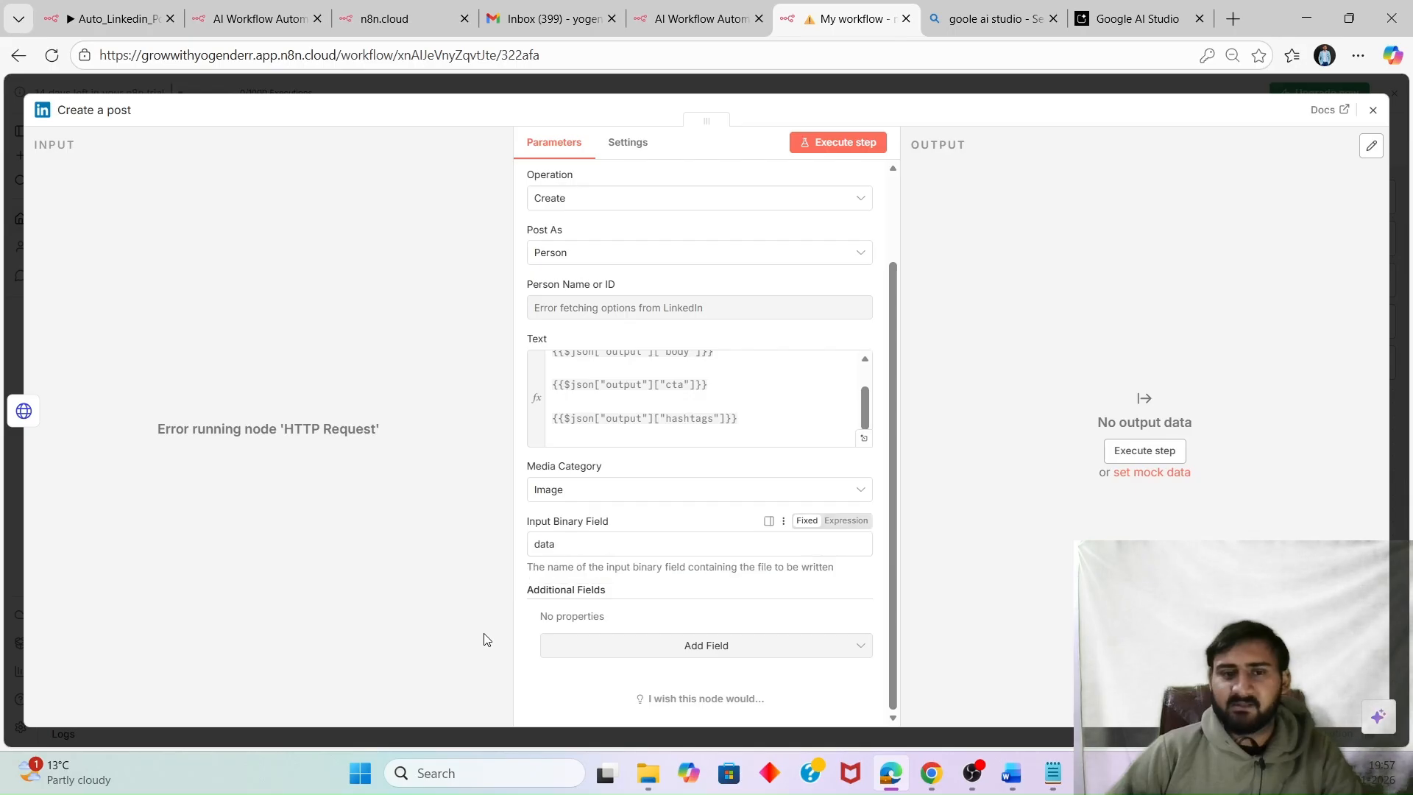
# Compare the media settings with the Auto_Linkedin_Post_Gen post node, and close the Create a post node in My workflow.
pyautogui.click(142, 8)
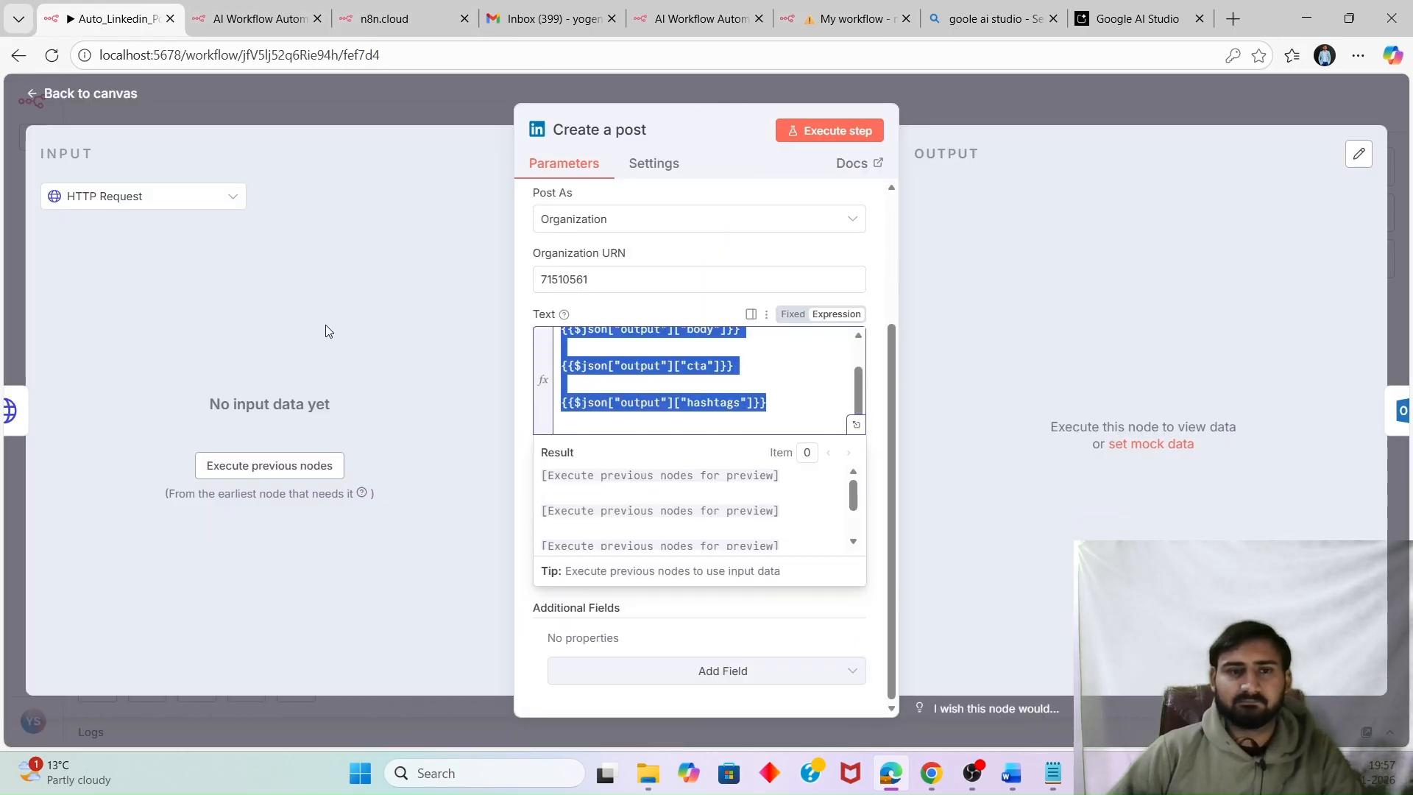
pyautogui.click(431, 553)
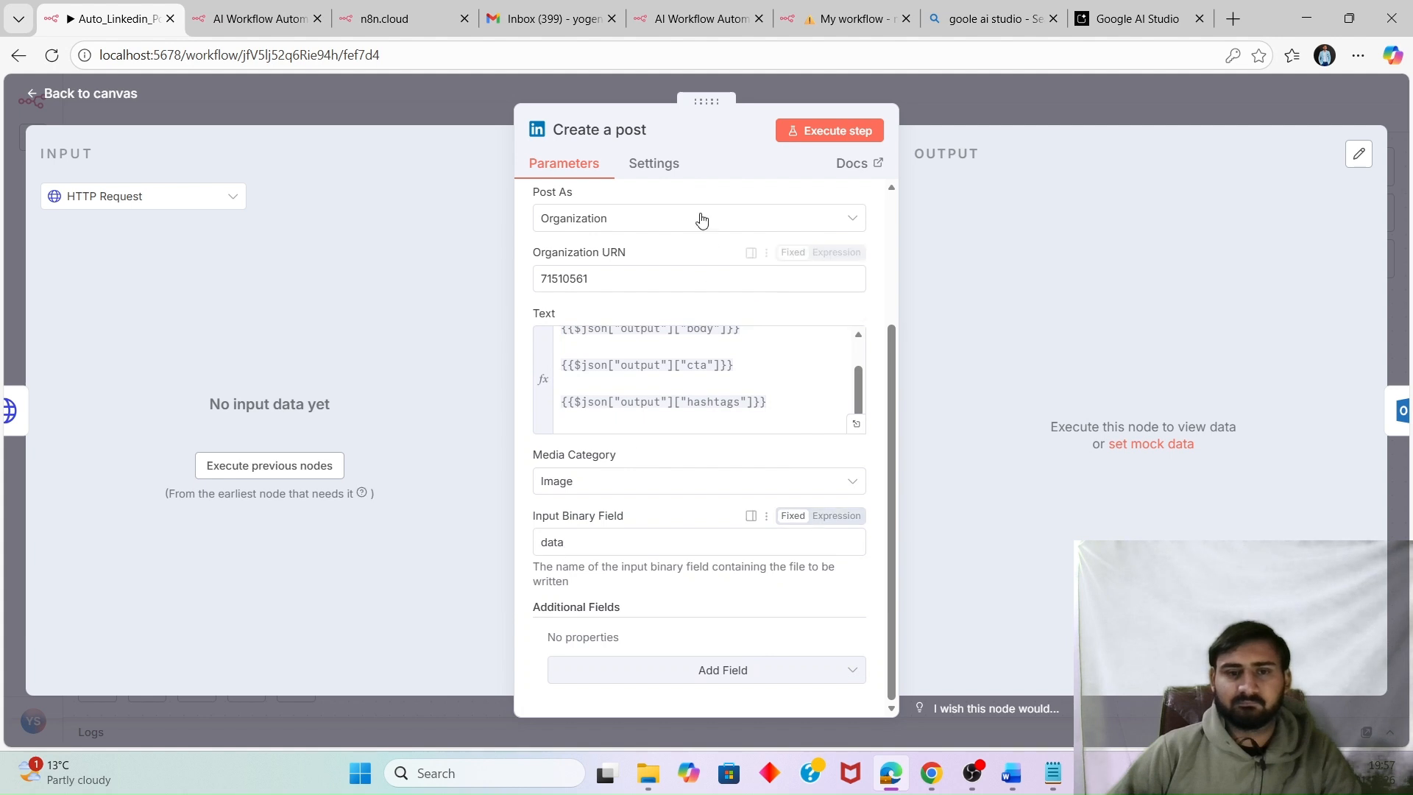
pyautogui.click(854, 18)
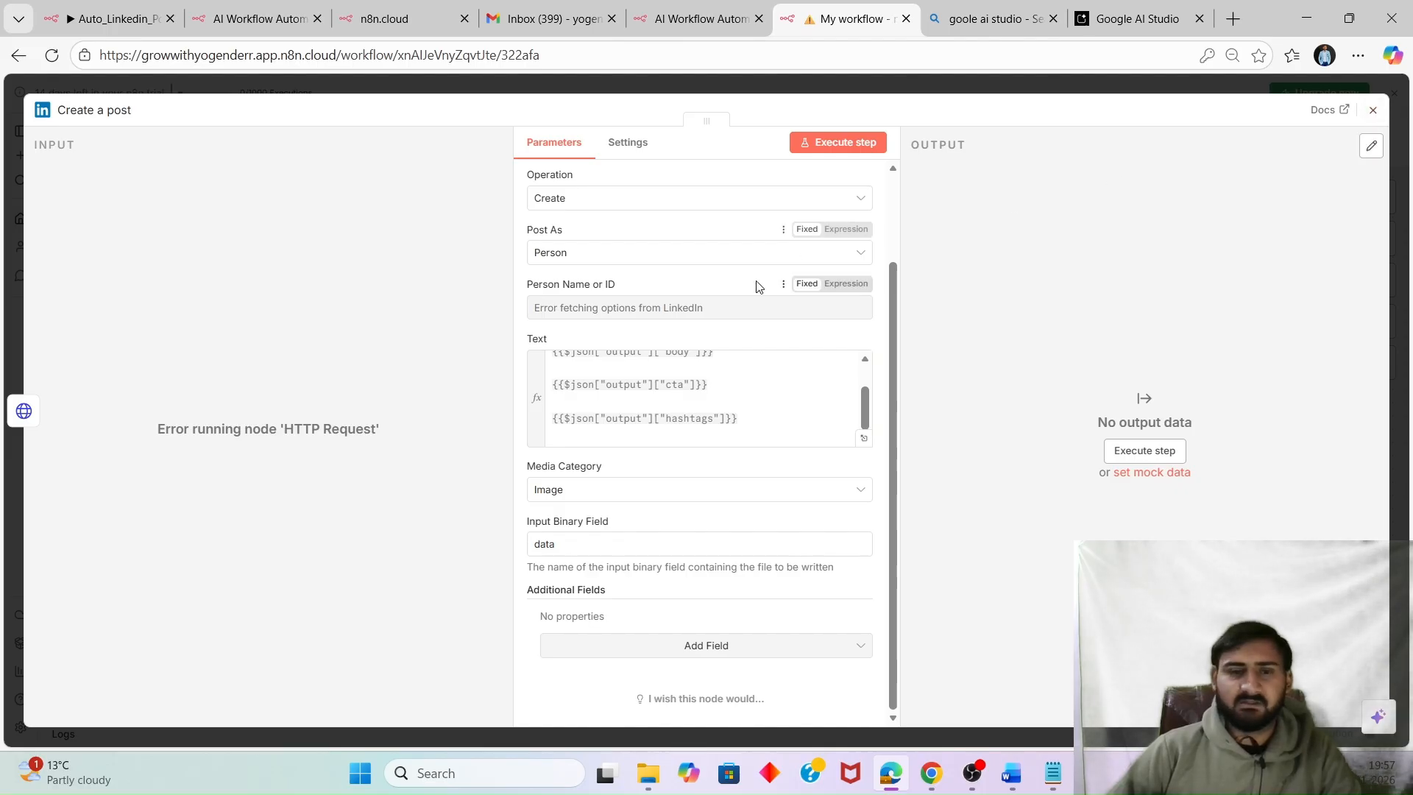
pyautogui.scroll(5, 731, 378)
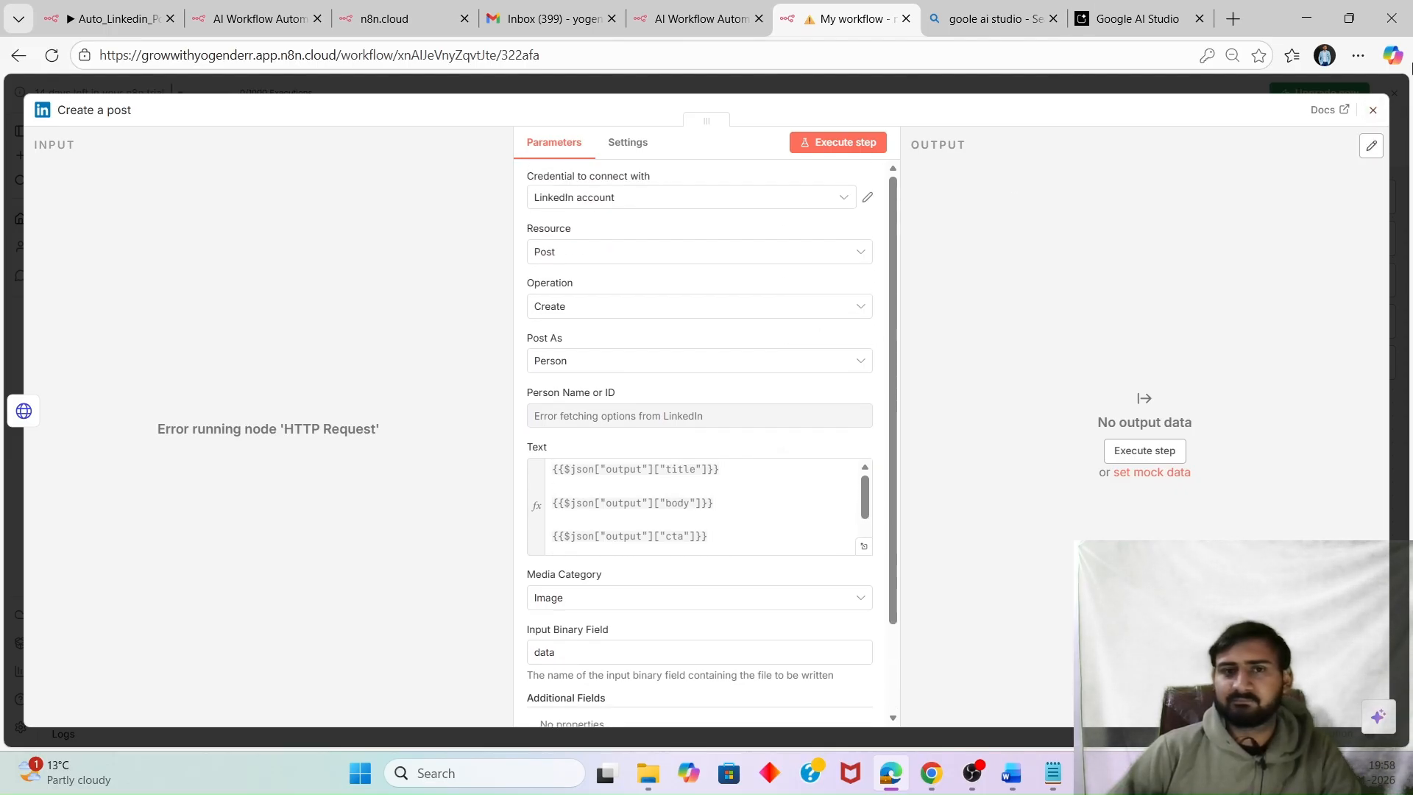
pyautogui.click(1372, 111)
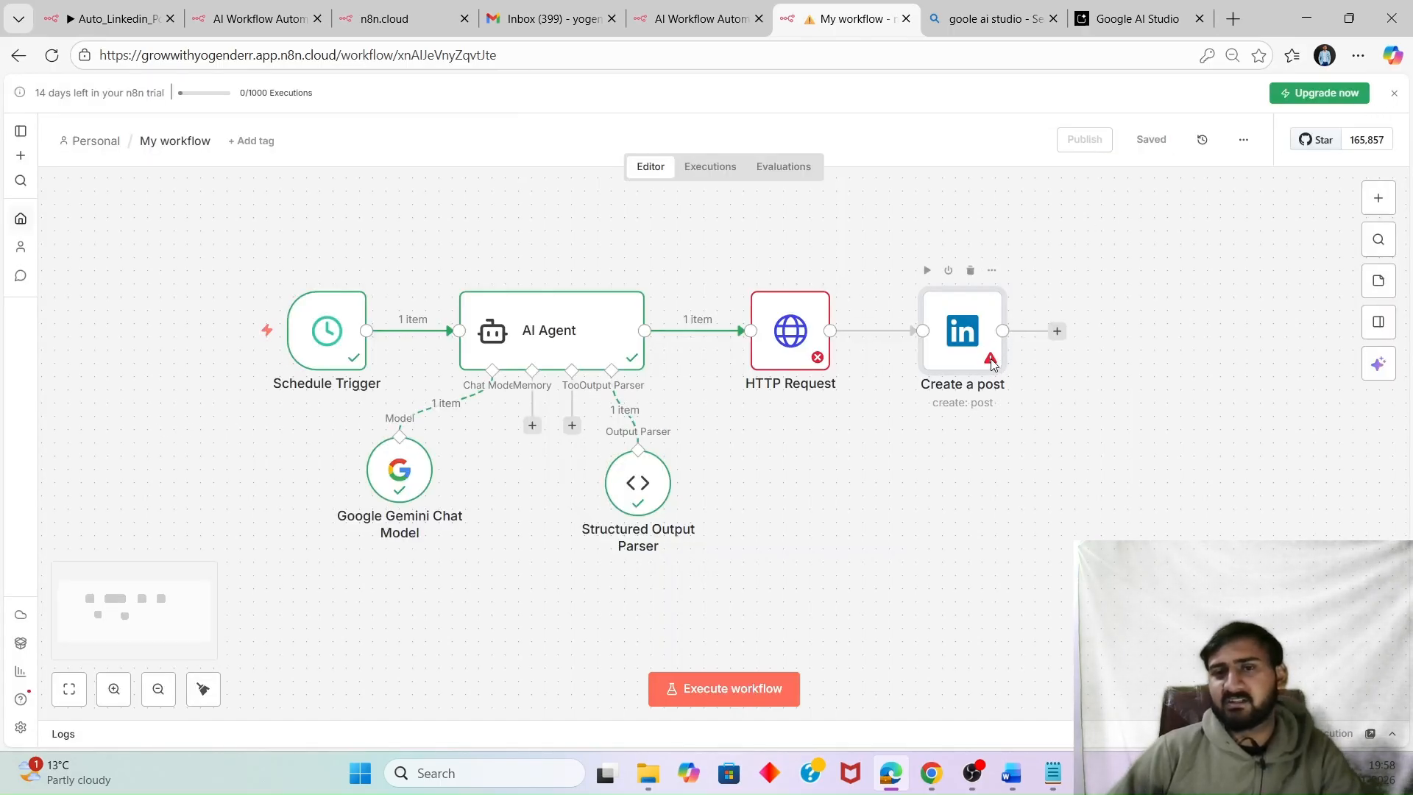
pyautogui.moveTo(991, 363)
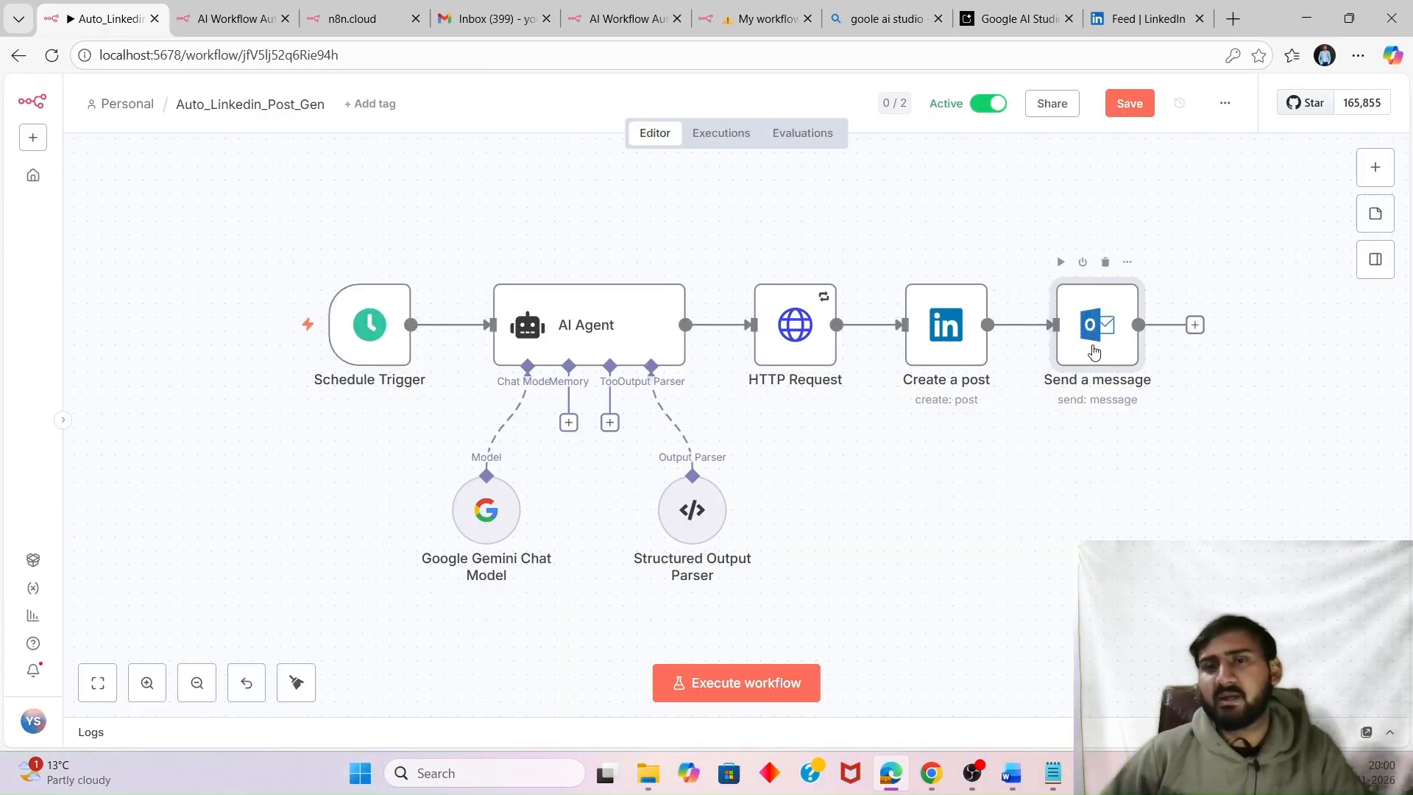
# Examine the recipient, subject, message and credential options of the Outlook Send a message node in Auto_Linkedin_Post_Gen.
pyautogui.doubleClick(1095, 351)
pyautogui.scroll(-2, 622, 420)
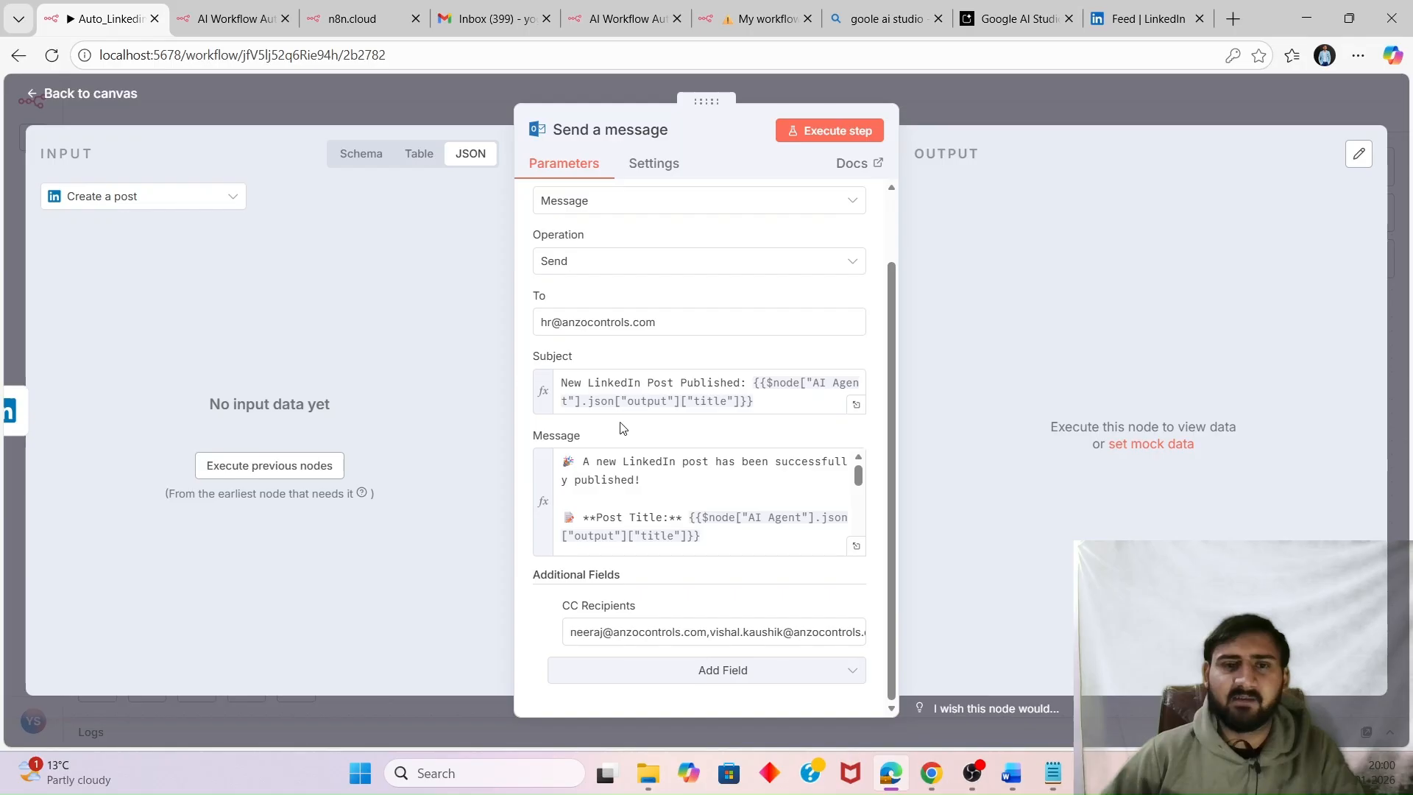
pyautogui.scroll(1, 629, 348)
pyautogui.scroll(-1, 628, 345)
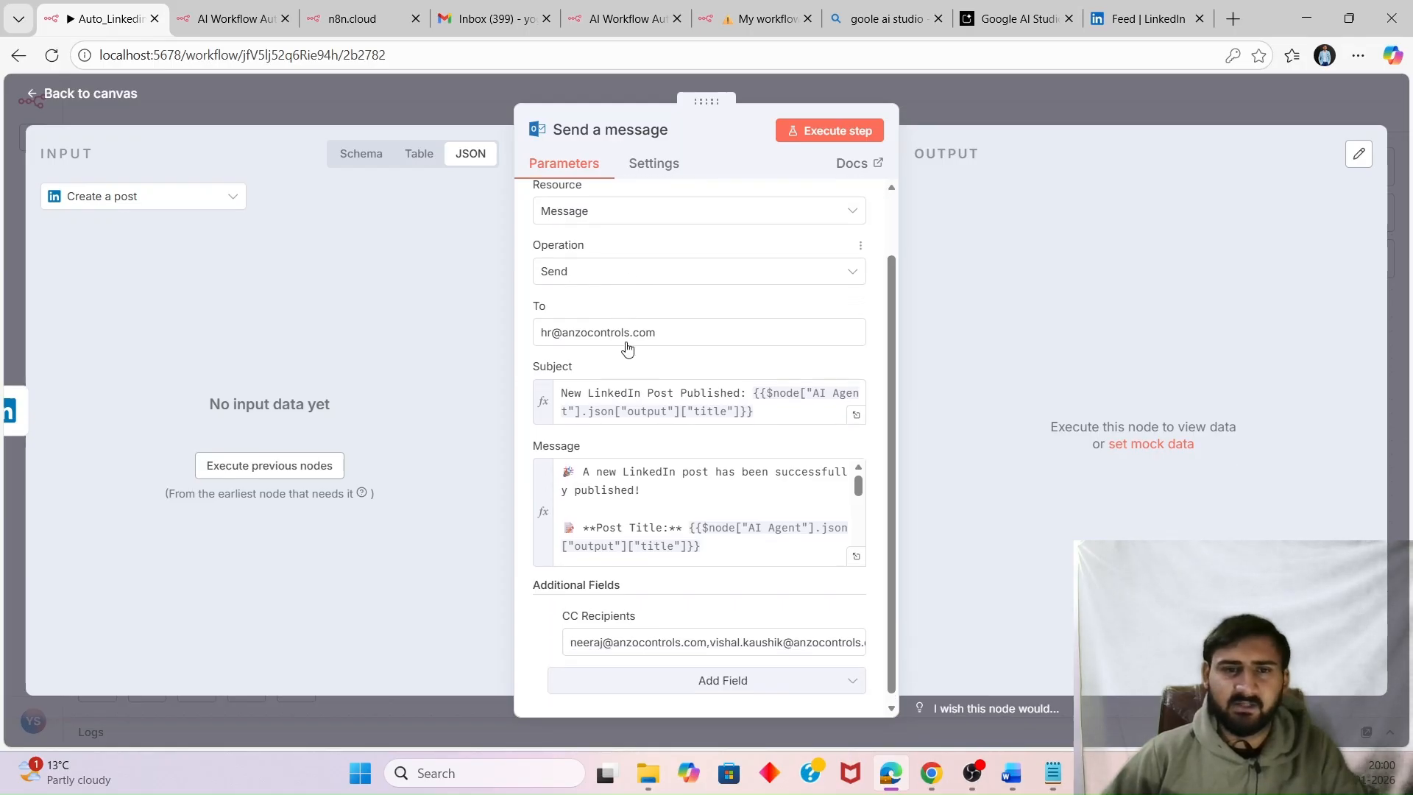
pyautogui.scroll(1, 594, 309)
pyautogui.click(585, 220)
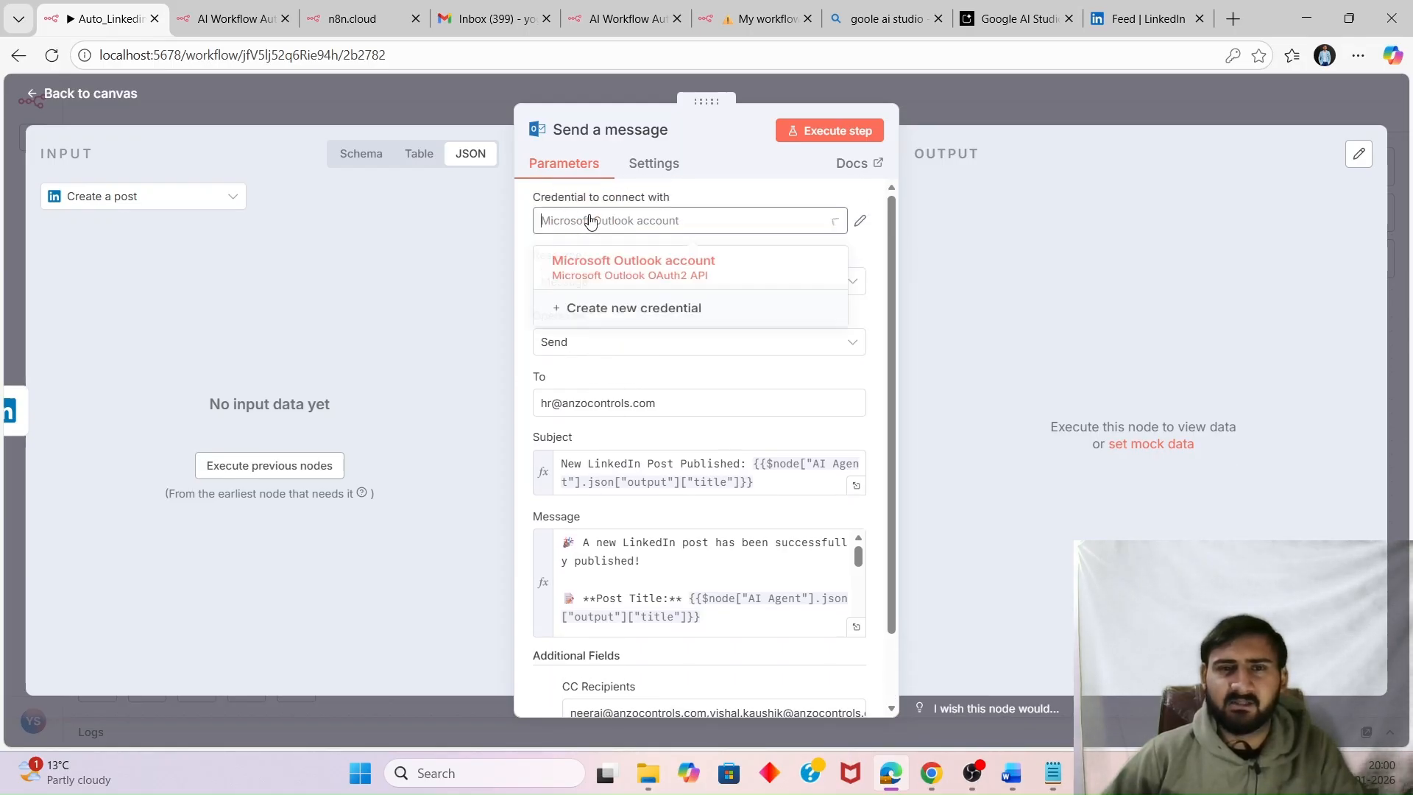
pyautogui.click(870, 254)
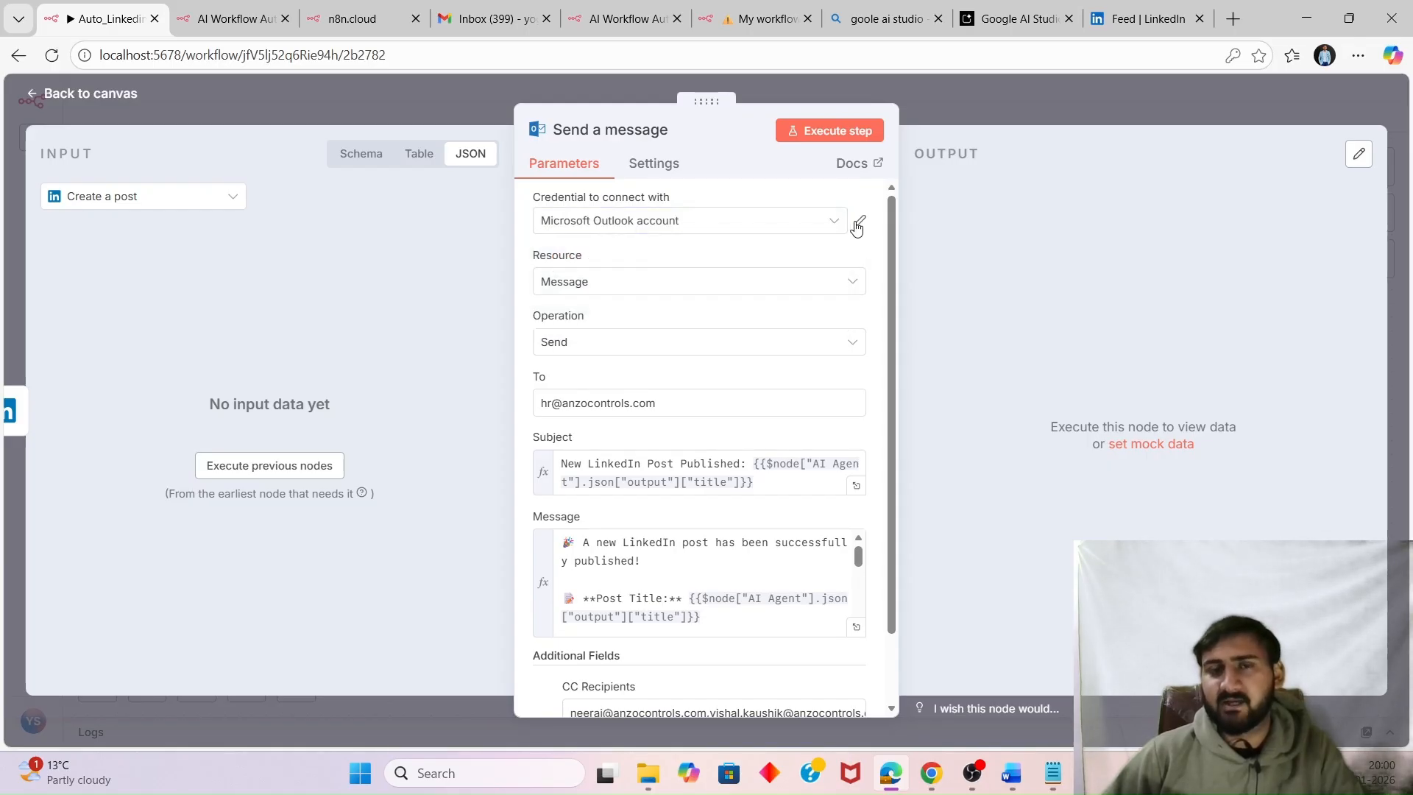
# Examine the Microsoft Outlook credential's redirect, authorization and token URLs, client ID and client secret fields, and return to the canvas.
pyautogui.click(858, 223)
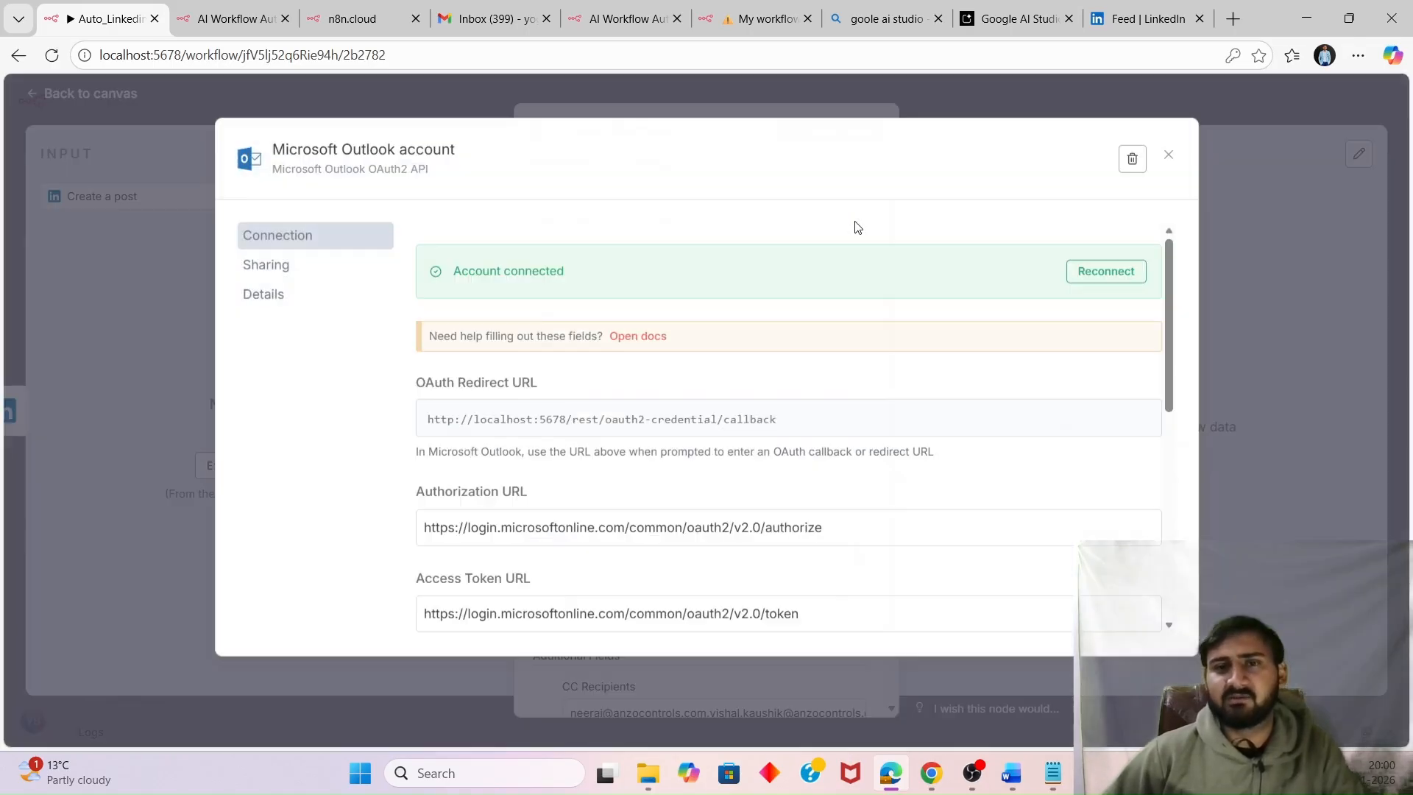
pyautogui.scroll(-2, 653, 388)
pyautogui.scroll(-3, 644, 467)
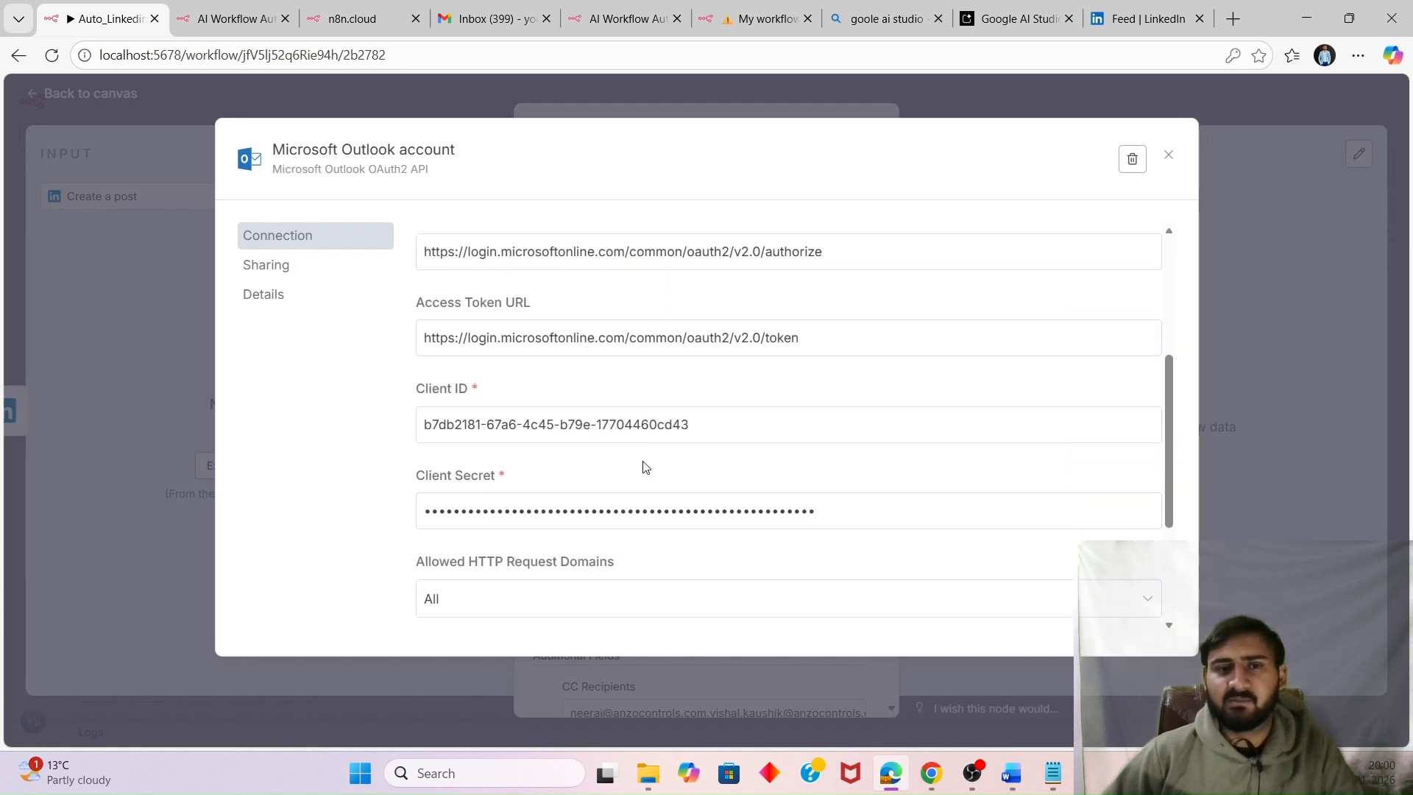
pyautogui.scroll(4, 642, 475)
pyautogui.scroll(1, 641, 479)
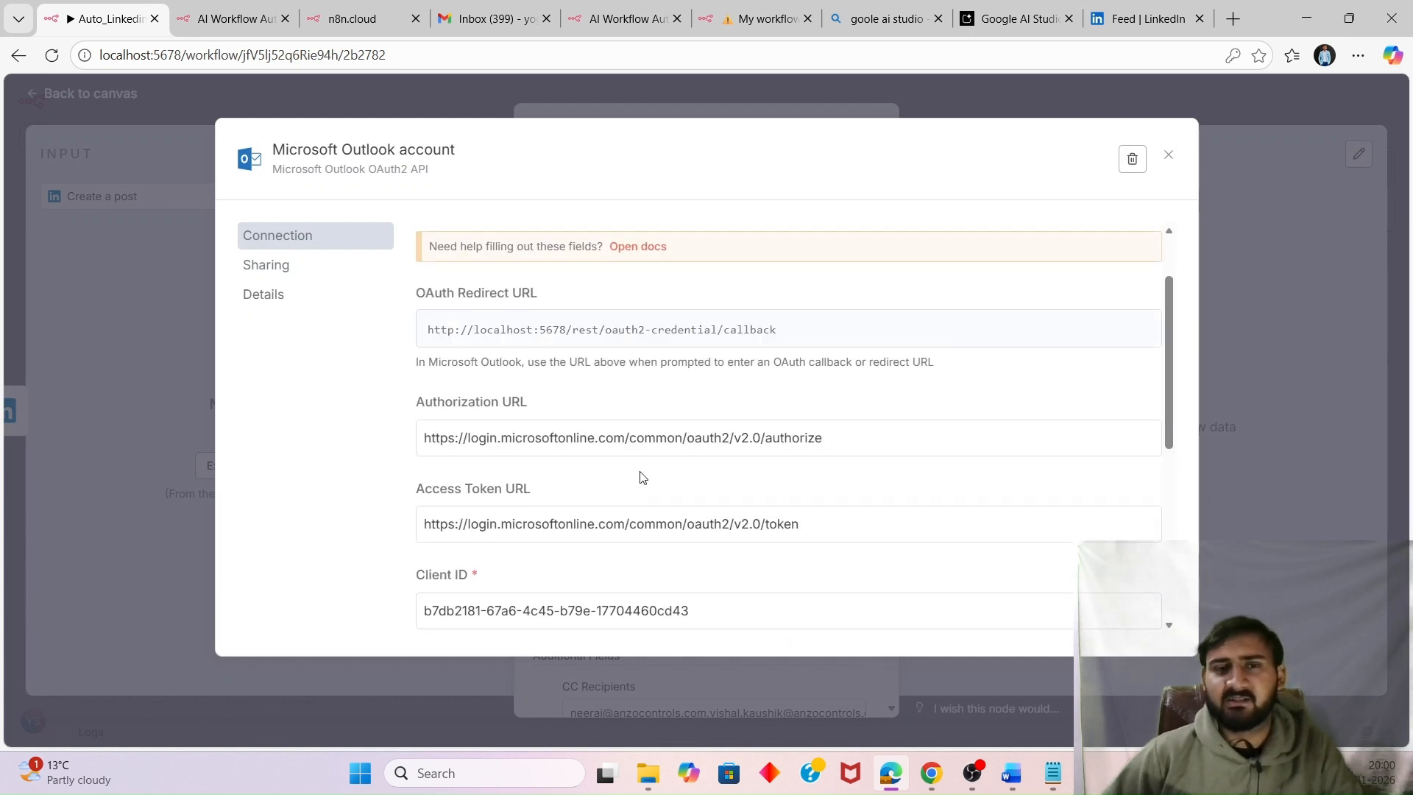
pyautogui.scroll(-2, 641, 480)
pyautogui.click(662, 345)
pyautogui.hotkey('ctrl', 'a')
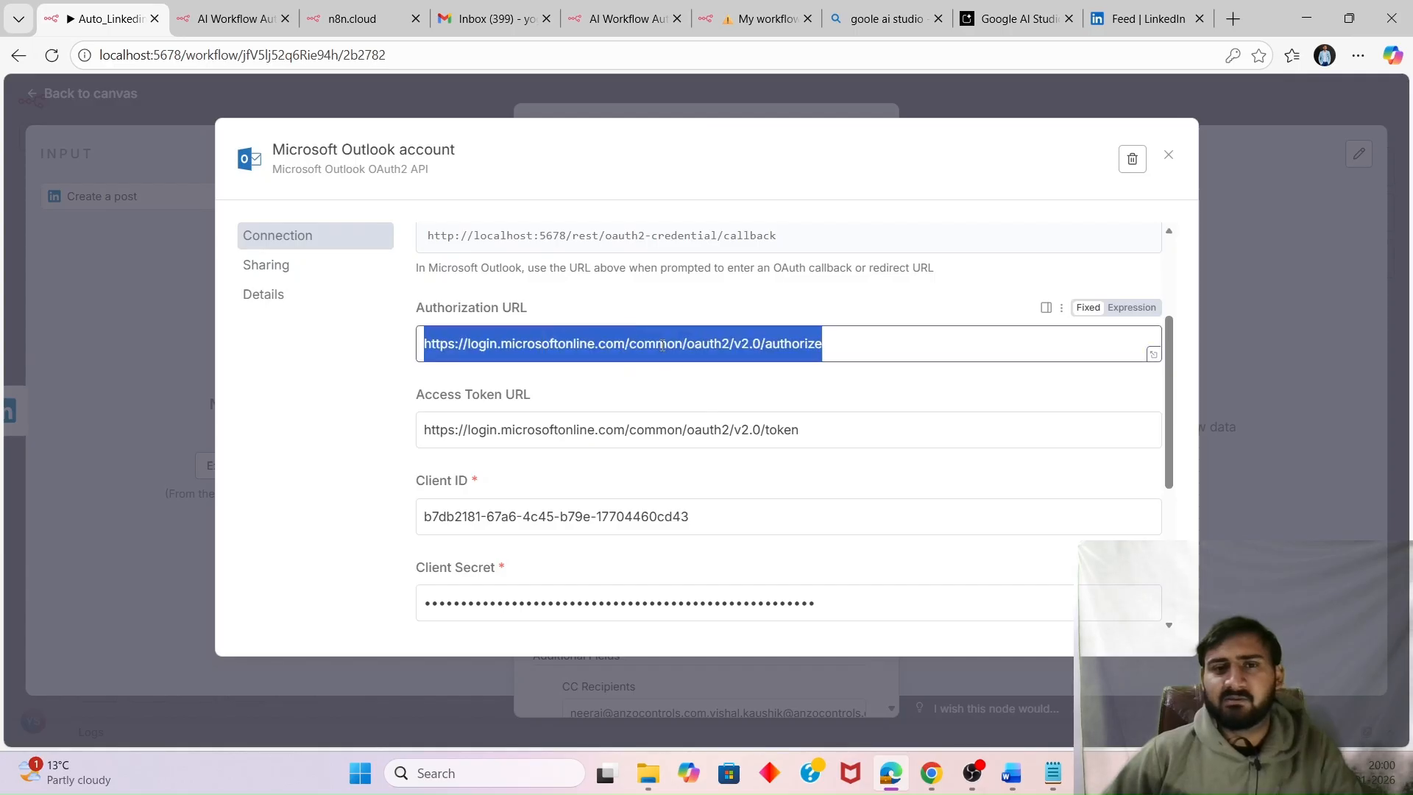
pyautogui.tripleClick(620, 429)
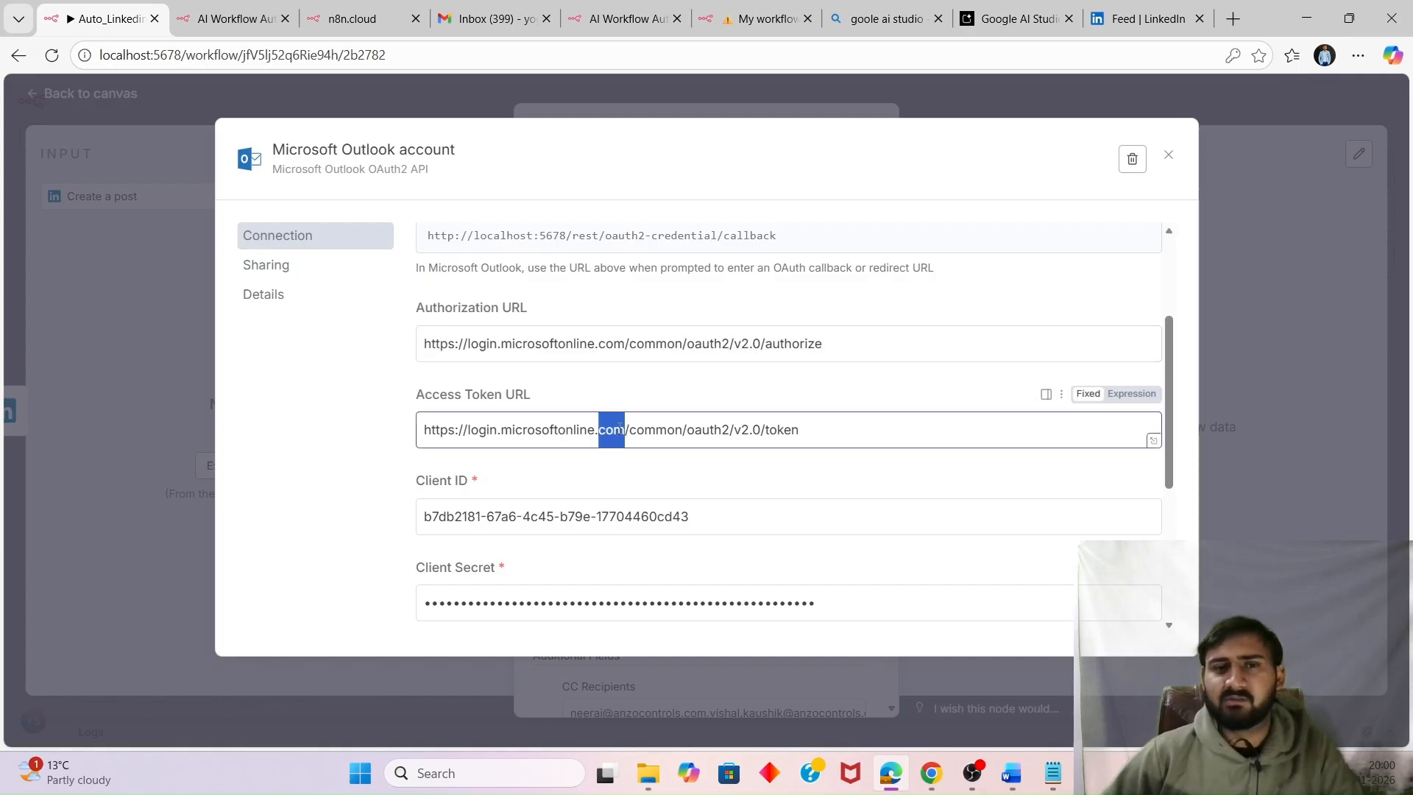
pyautogui.tripleClick(655, 515)
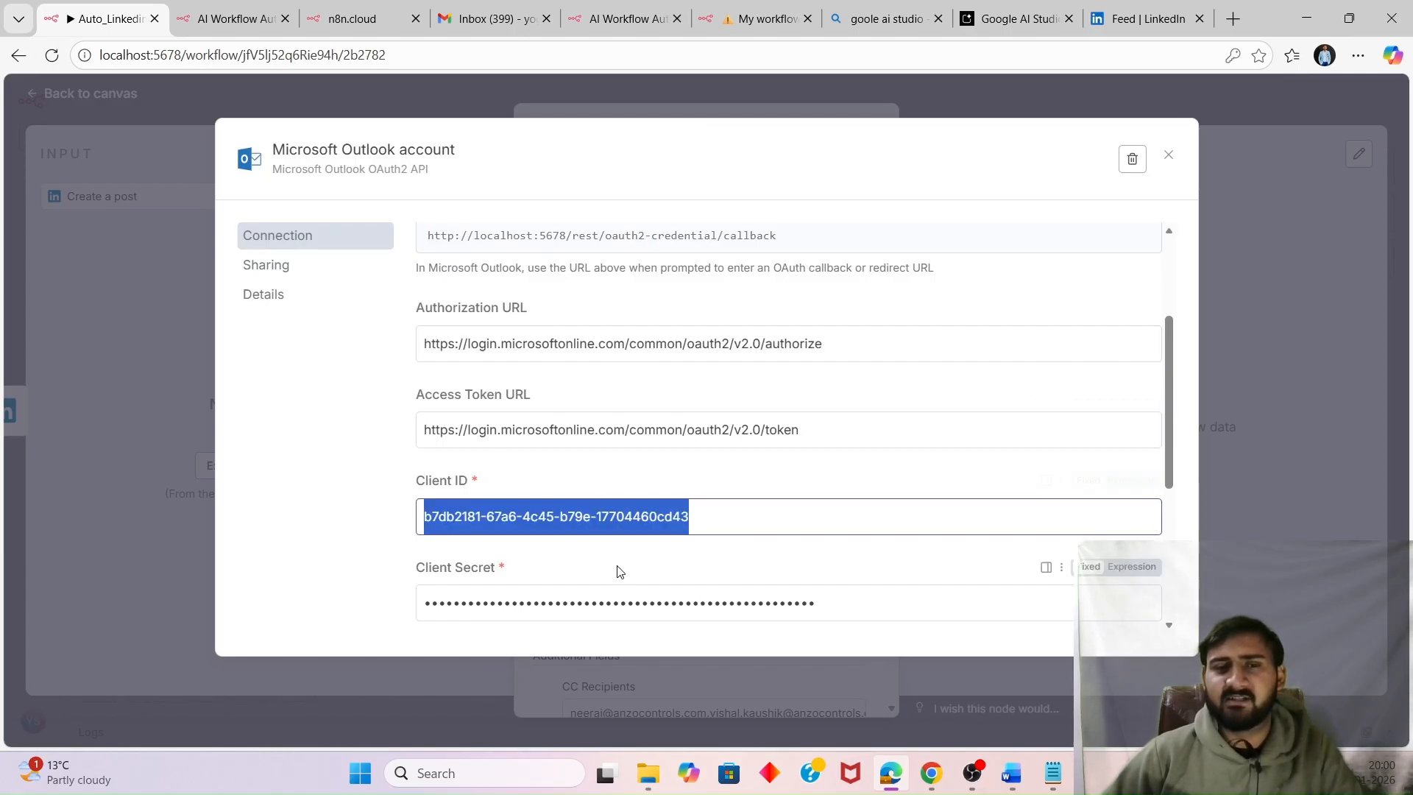
pyautogui.scroll(-2, 618, 568)
pyautogui.scroll(5, 618, 571)
pyautogui.scroll(-1, 618, 571)
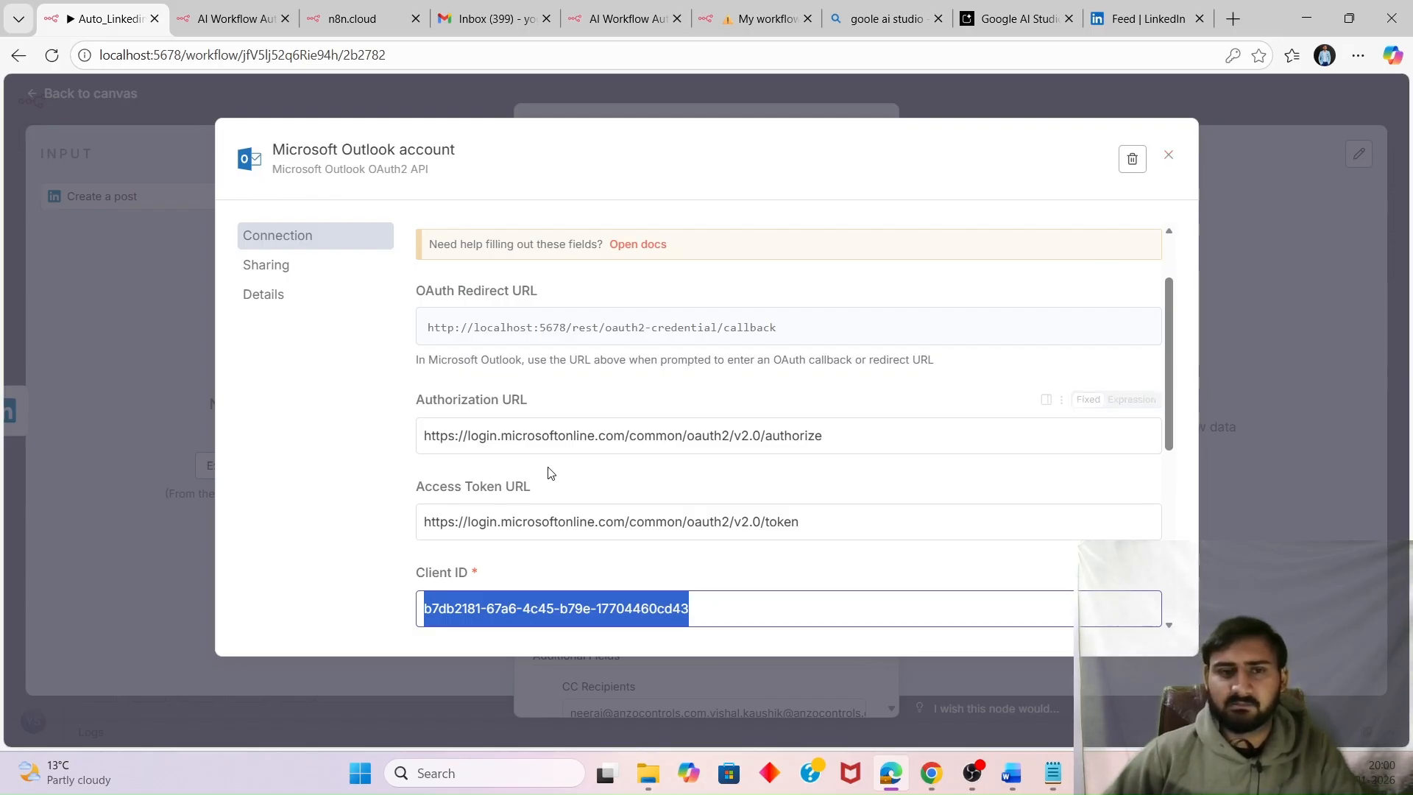
pyautogui.scroll(-3, 550, 471)
pyautogui.scroll(4, 551, 471)
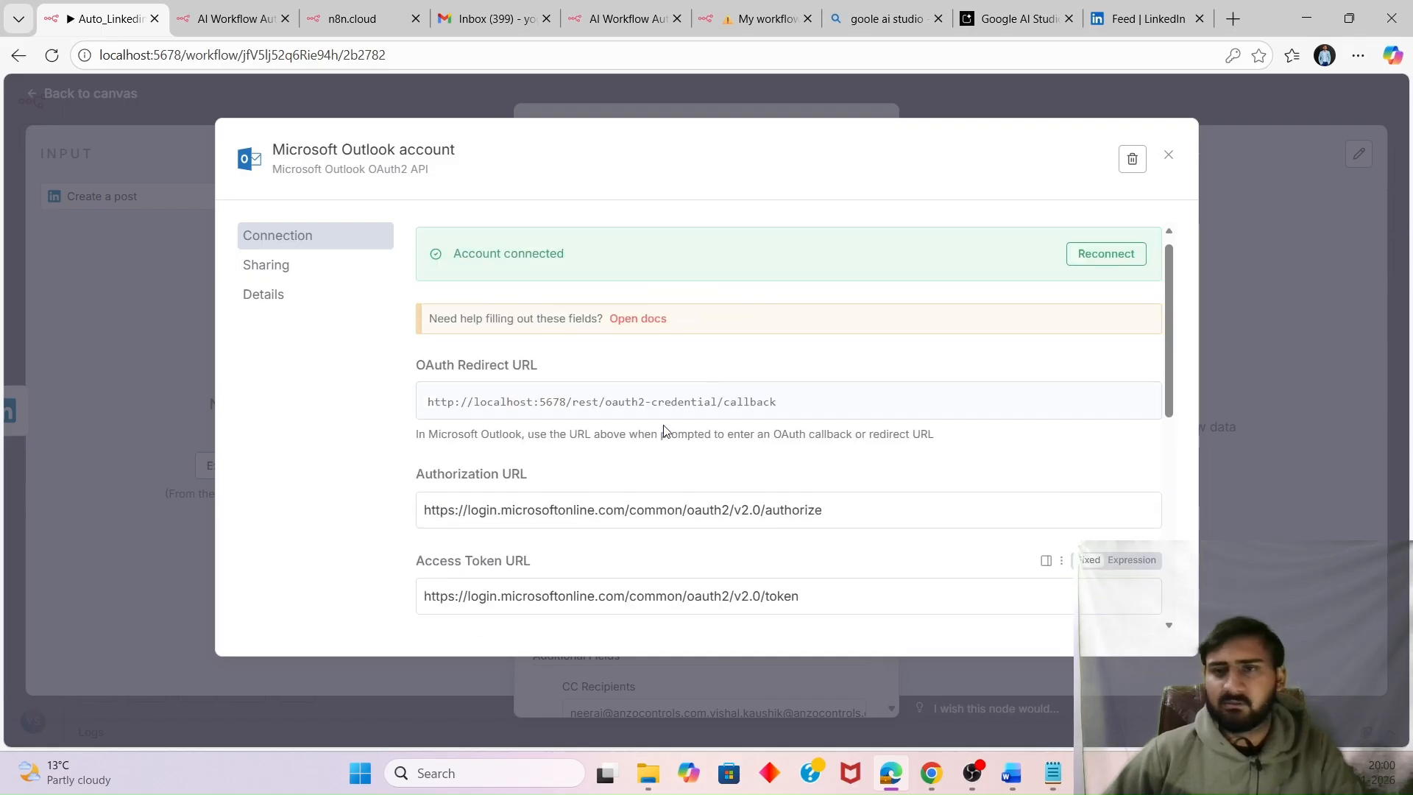
pyautogui.click(1167, 156)
pyautogui.click(69, 85)
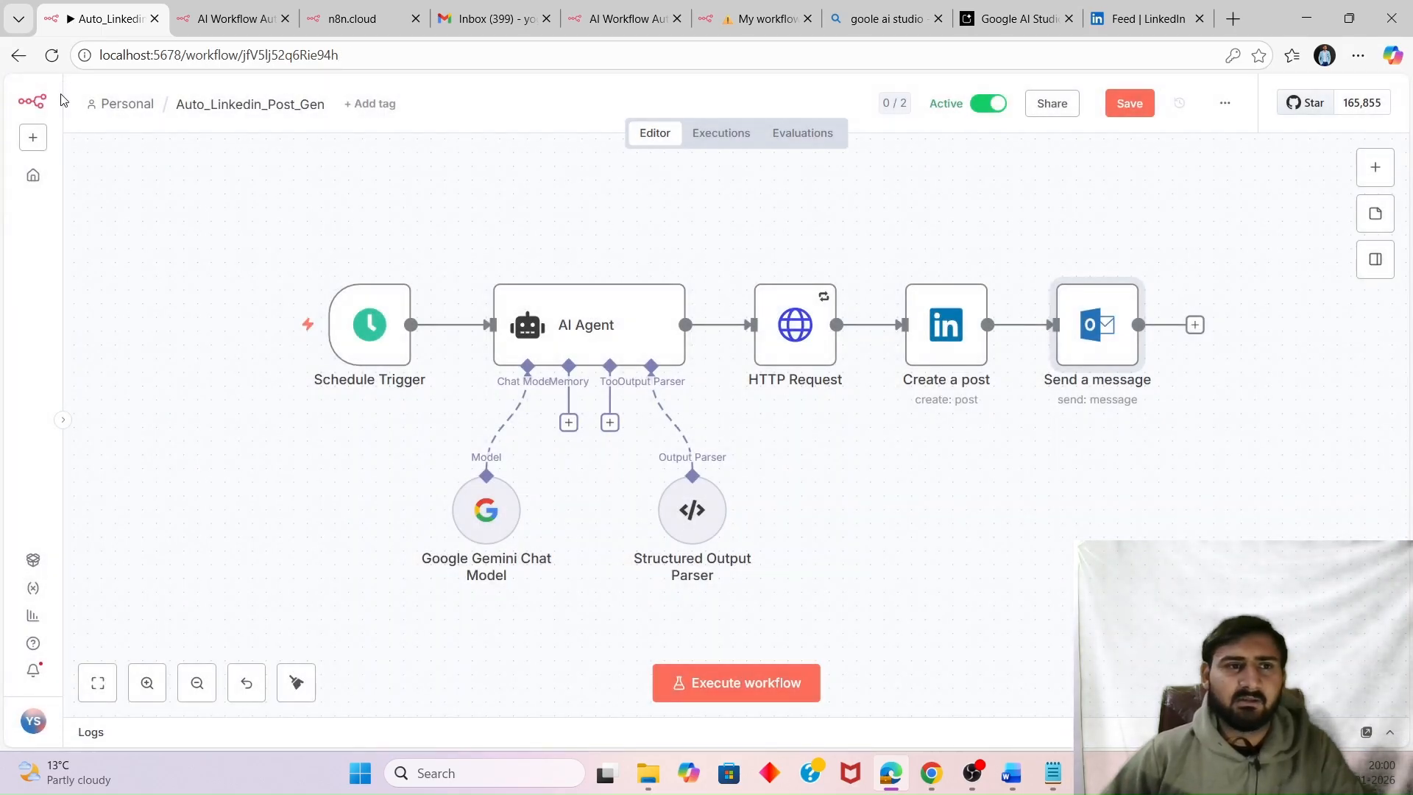
# Recheck the Outlook Send a message node's settings, and execute the Auto_Linkedin_Post_Gen workflow.
pyautogui.doubleClick(1096, 328)
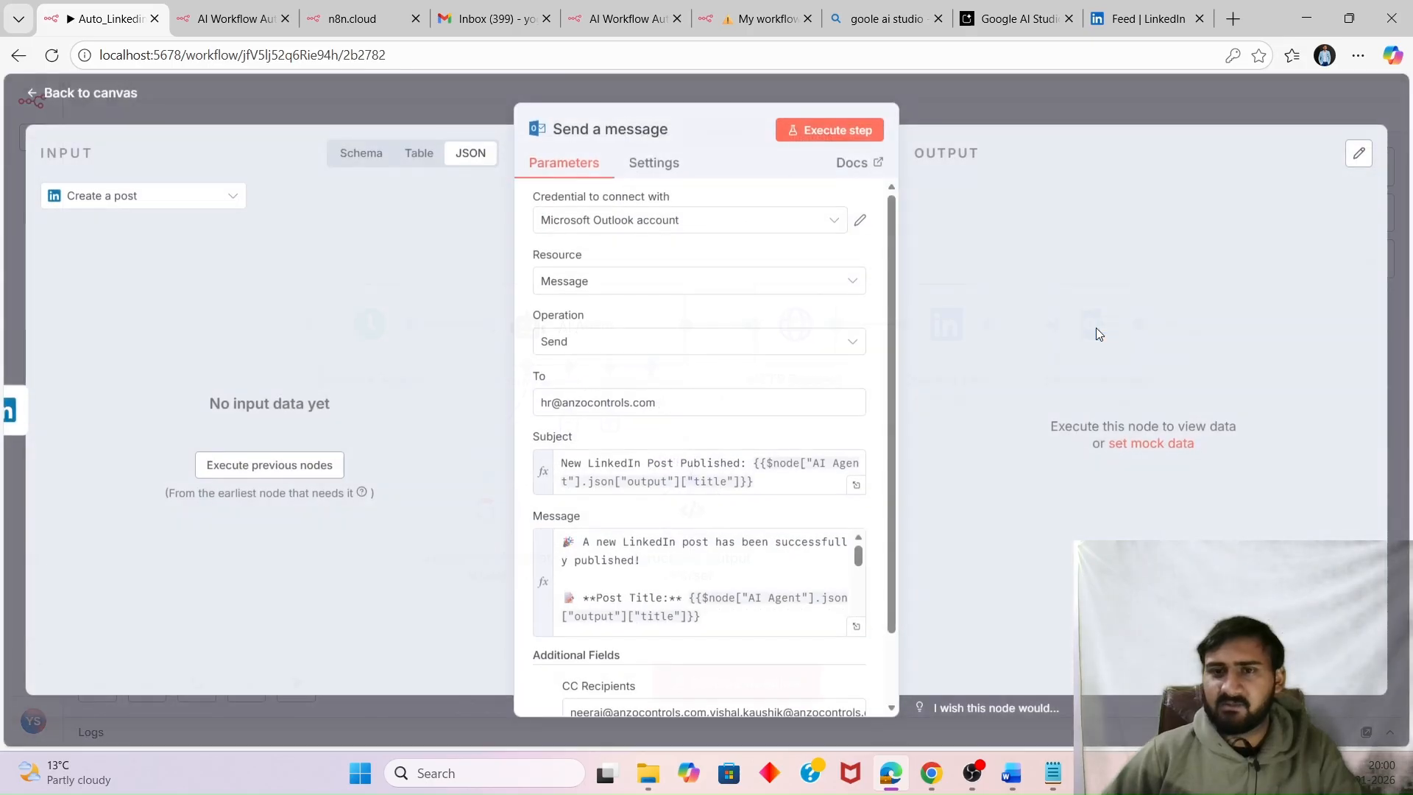
pyautogui.click(67, 84)
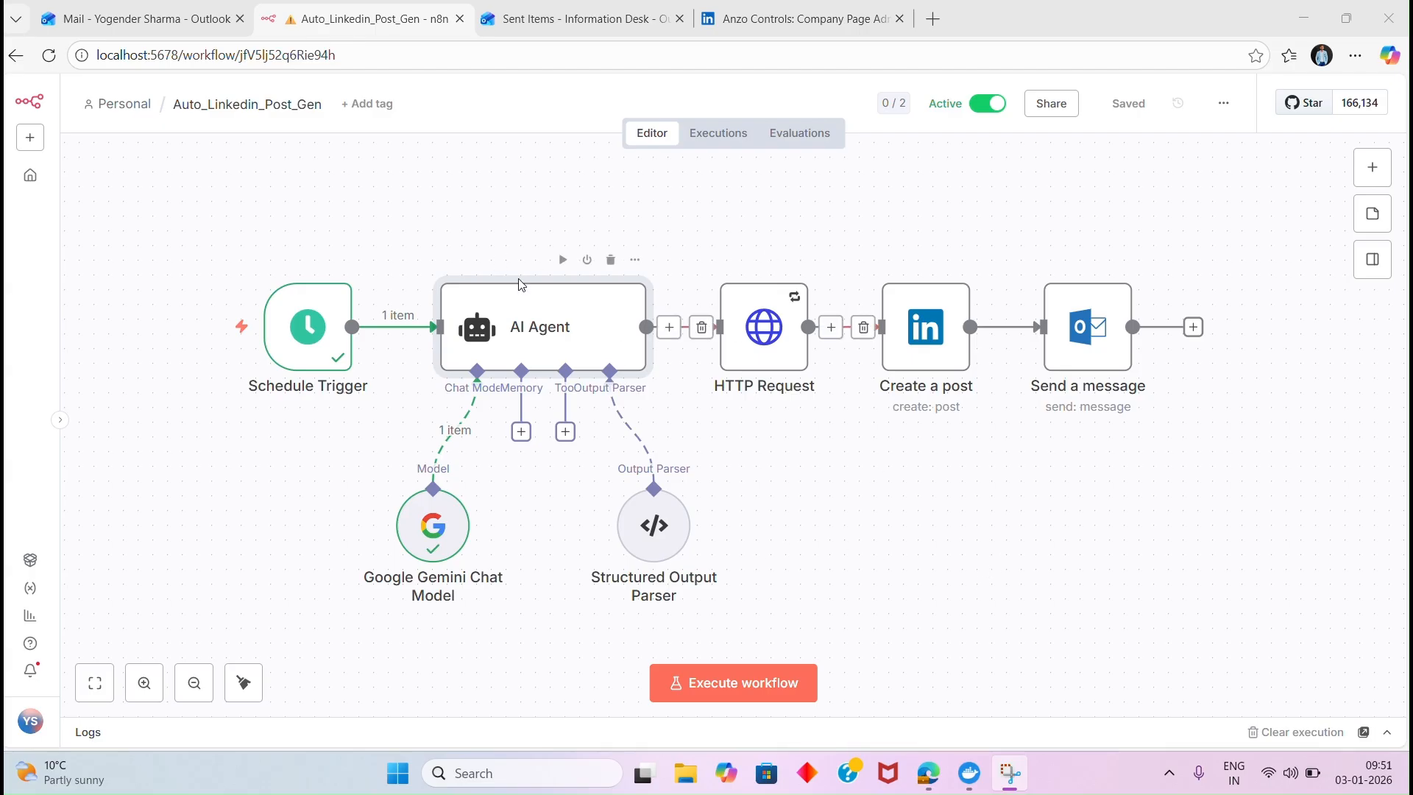
pyautogui.click(731, 684)
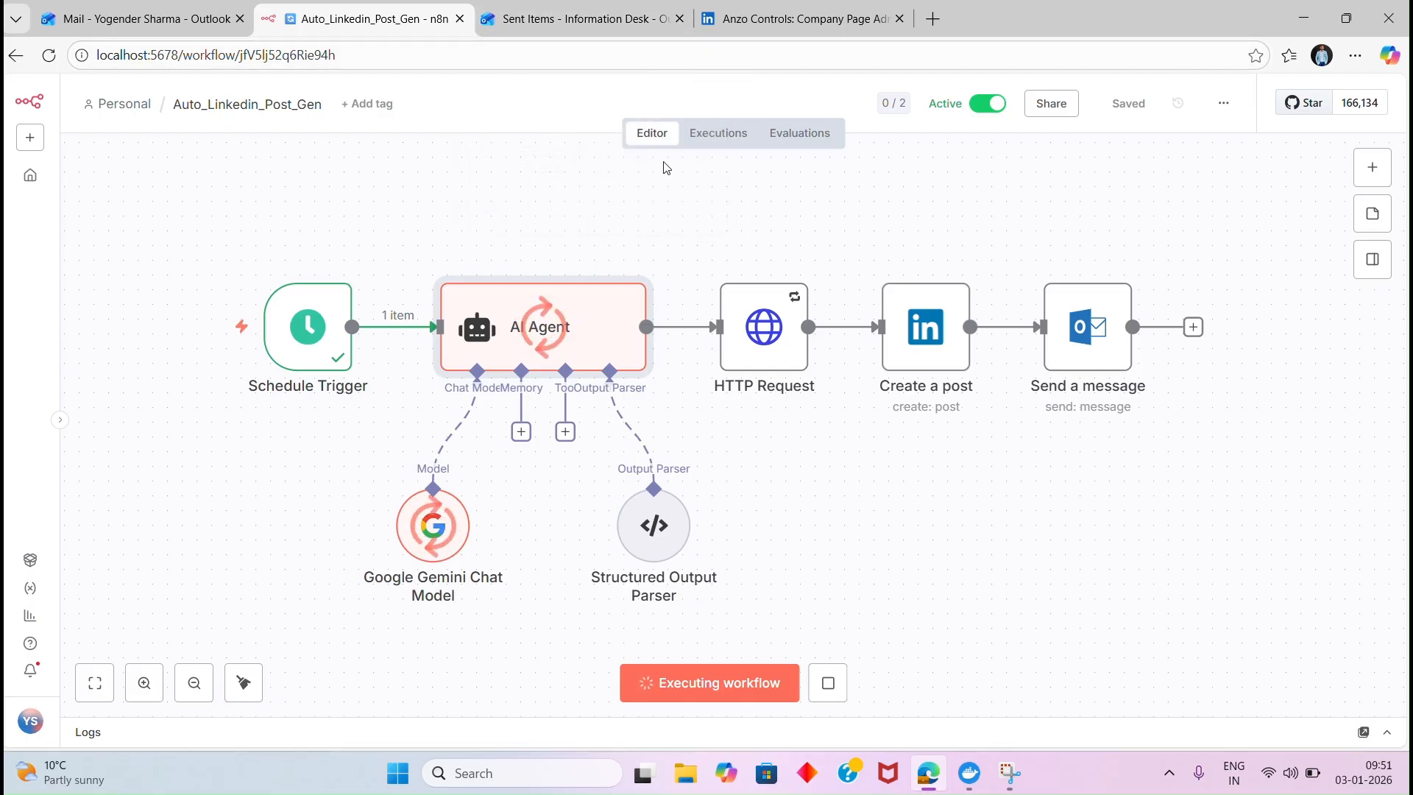
# Switch to the Anzo Controls company page on LinkedIn and open the full view of its newest page post.
pyautogui.click(675, 23)
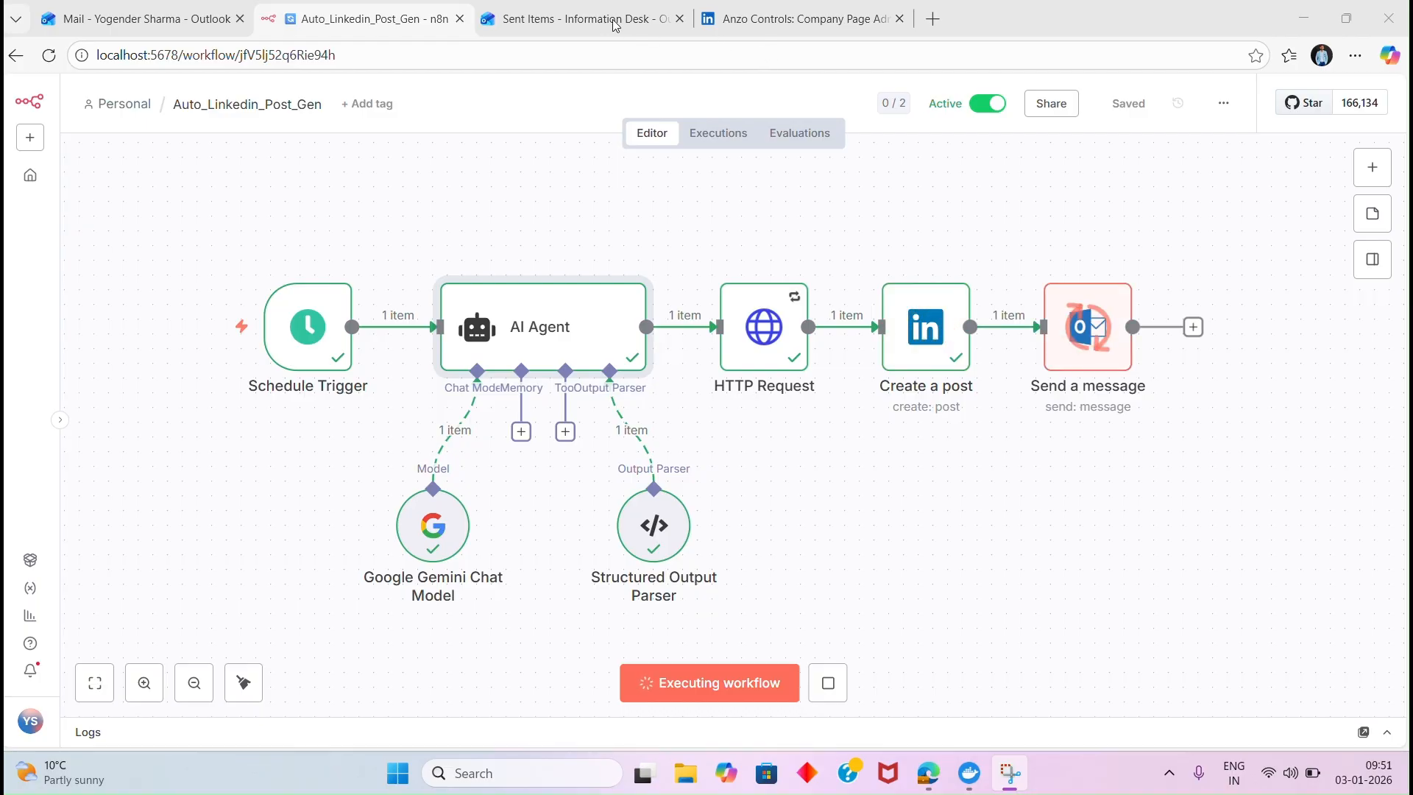
pyautogui.click(799, 18)
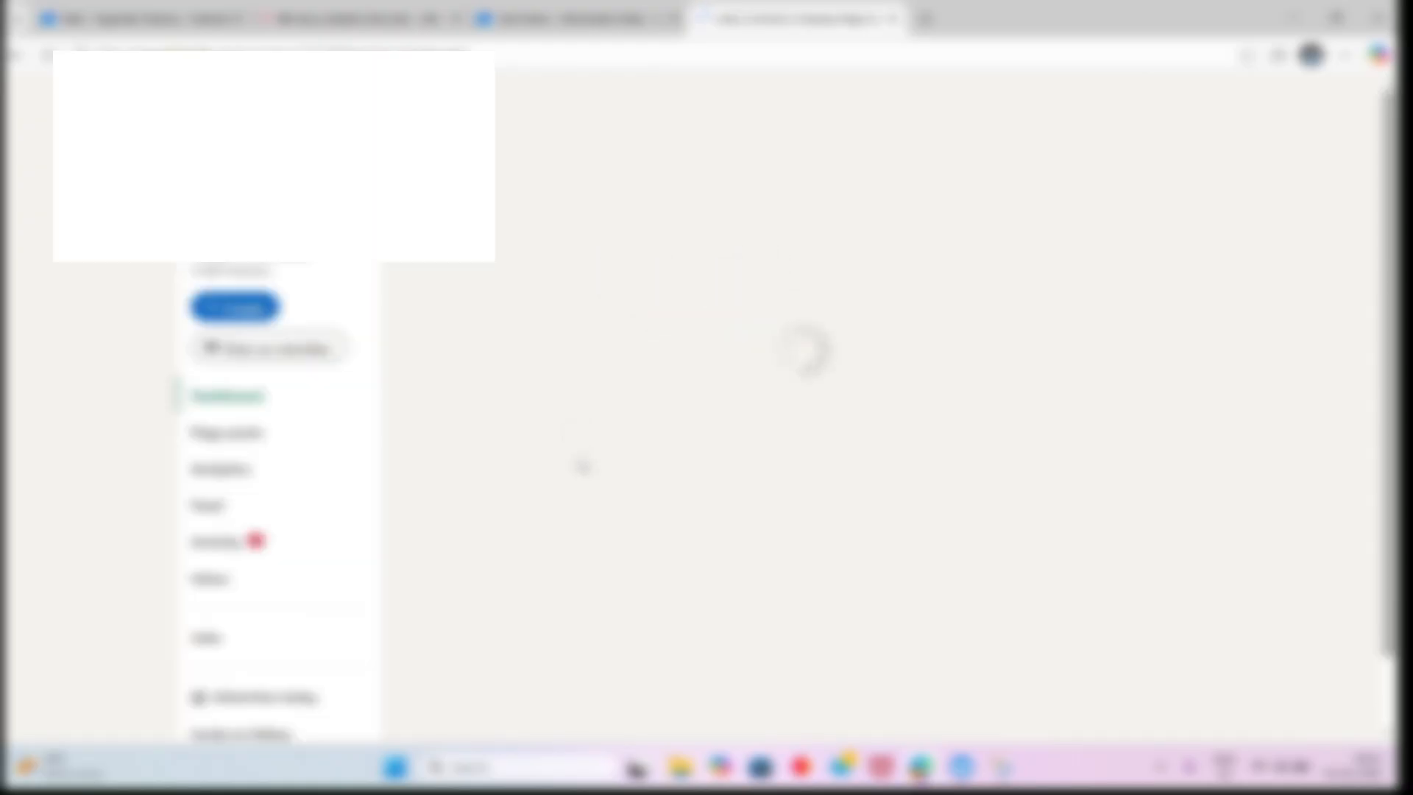
pyautogui.scroll(-7, 601, 494)
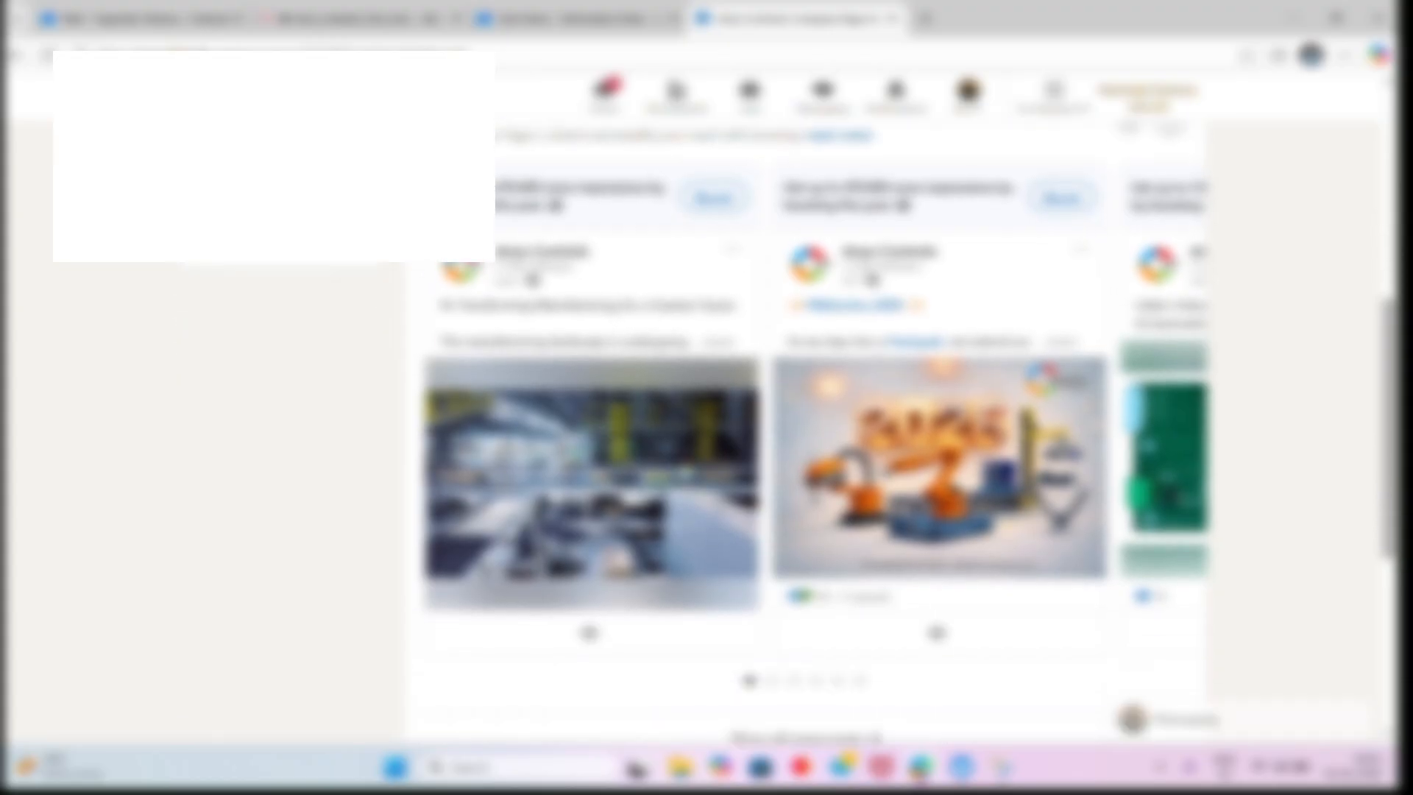
pyautogui.scroll(1, 605, 484)
pyautogui.scroll(-1, 605, 484)
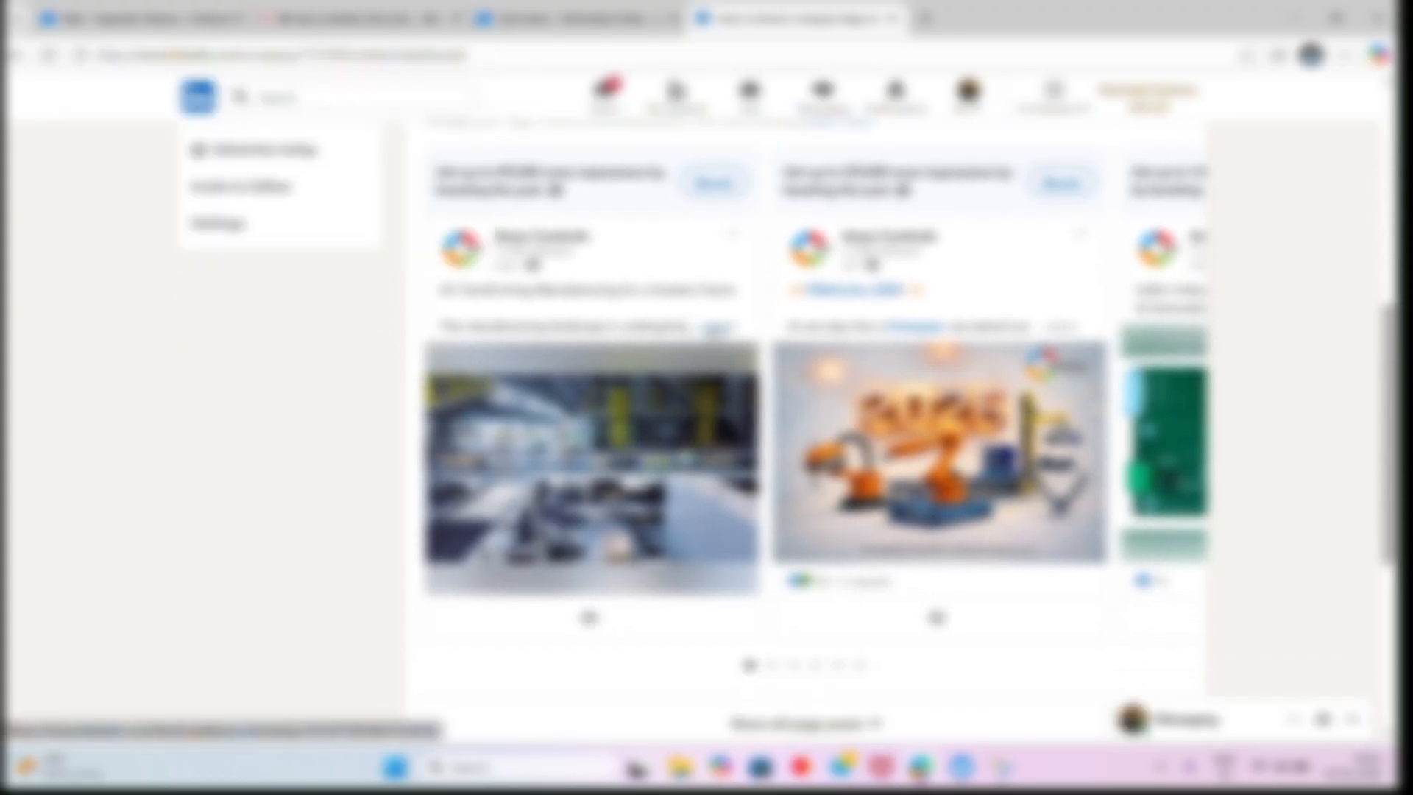
pyautogui.click(715, 328)
pyautogui.scroll(-3, 630, 413)
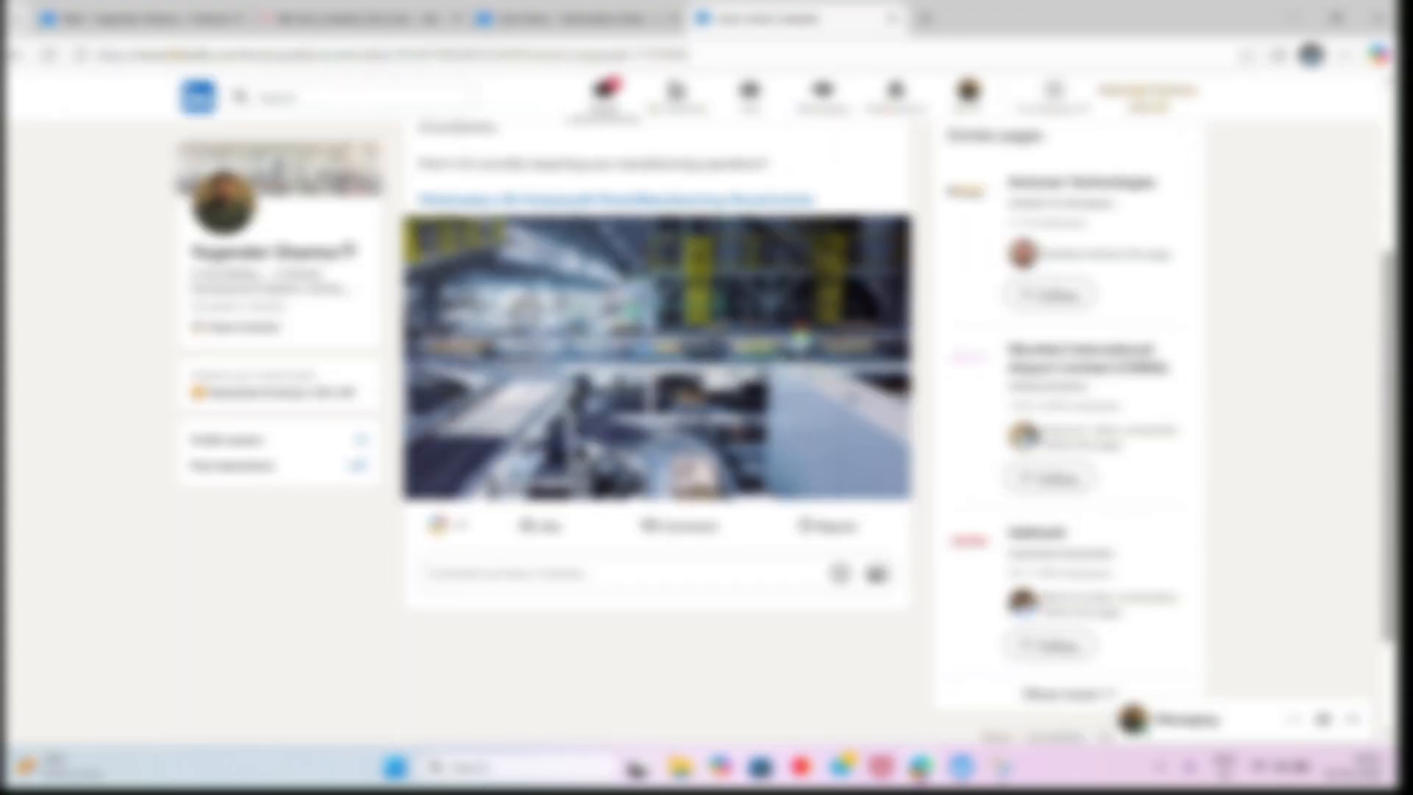
# Examine the published LinkedIn post's title, body, closing question and enlarged image, and check the notification mail in Outlook's Sent Items.
pyautogui.scroll(3, 630, 413)
pyautogui.scroll(-1, 593, 426)
pyautogui.scroll(1, 593, 425)
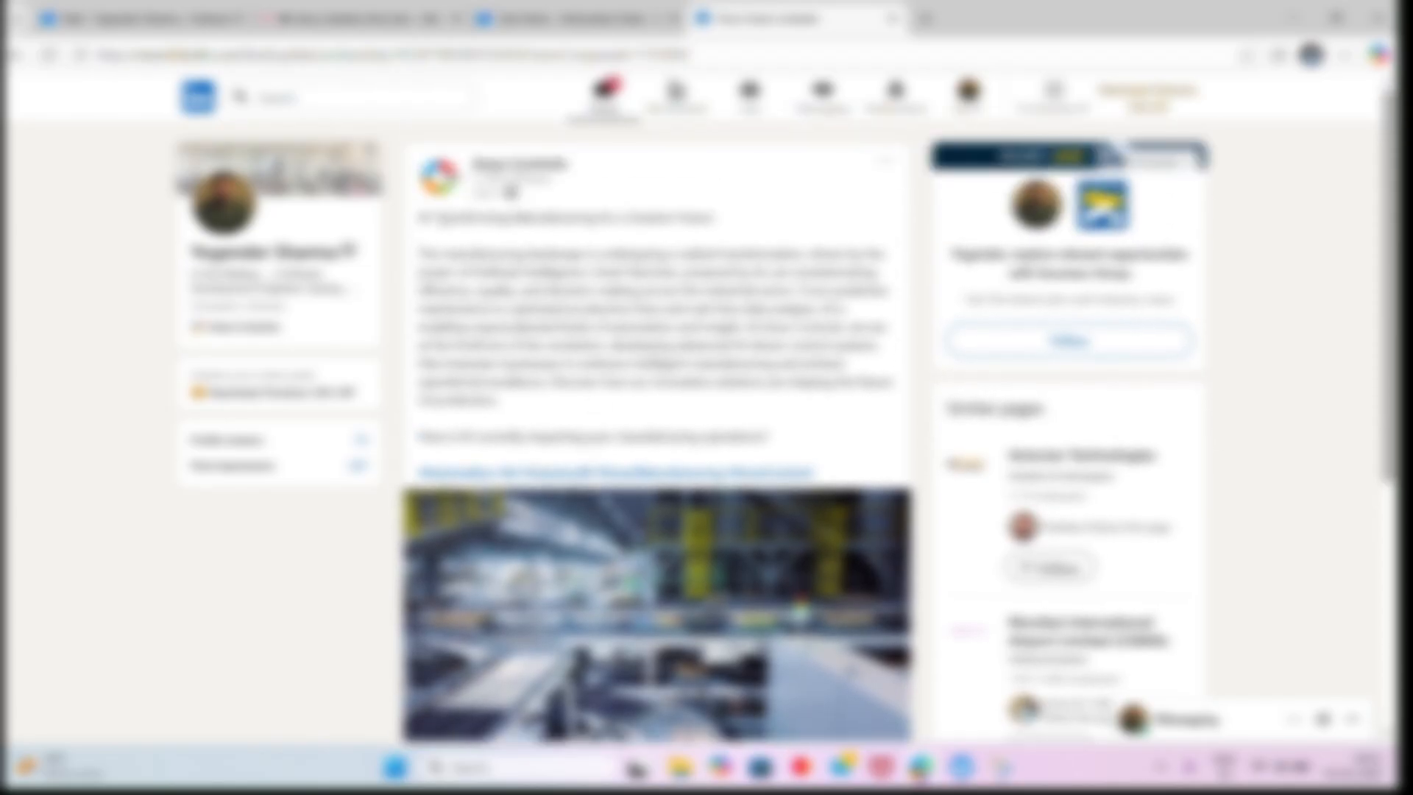
pyautogui.scroll(-1, 519, 329)
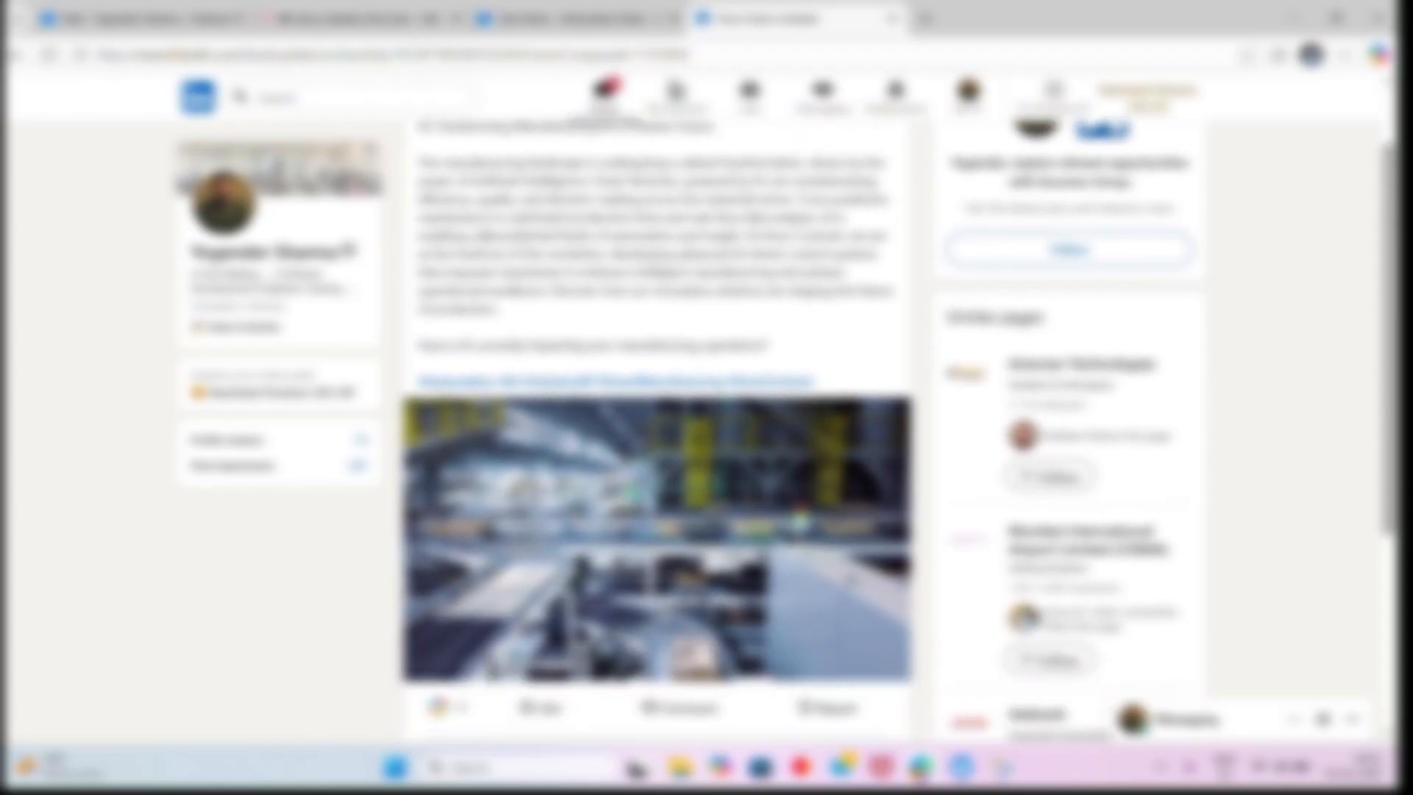
pyautogui.scroll(1, 655, 427)
pyautogui.doubleClick(446, 218)
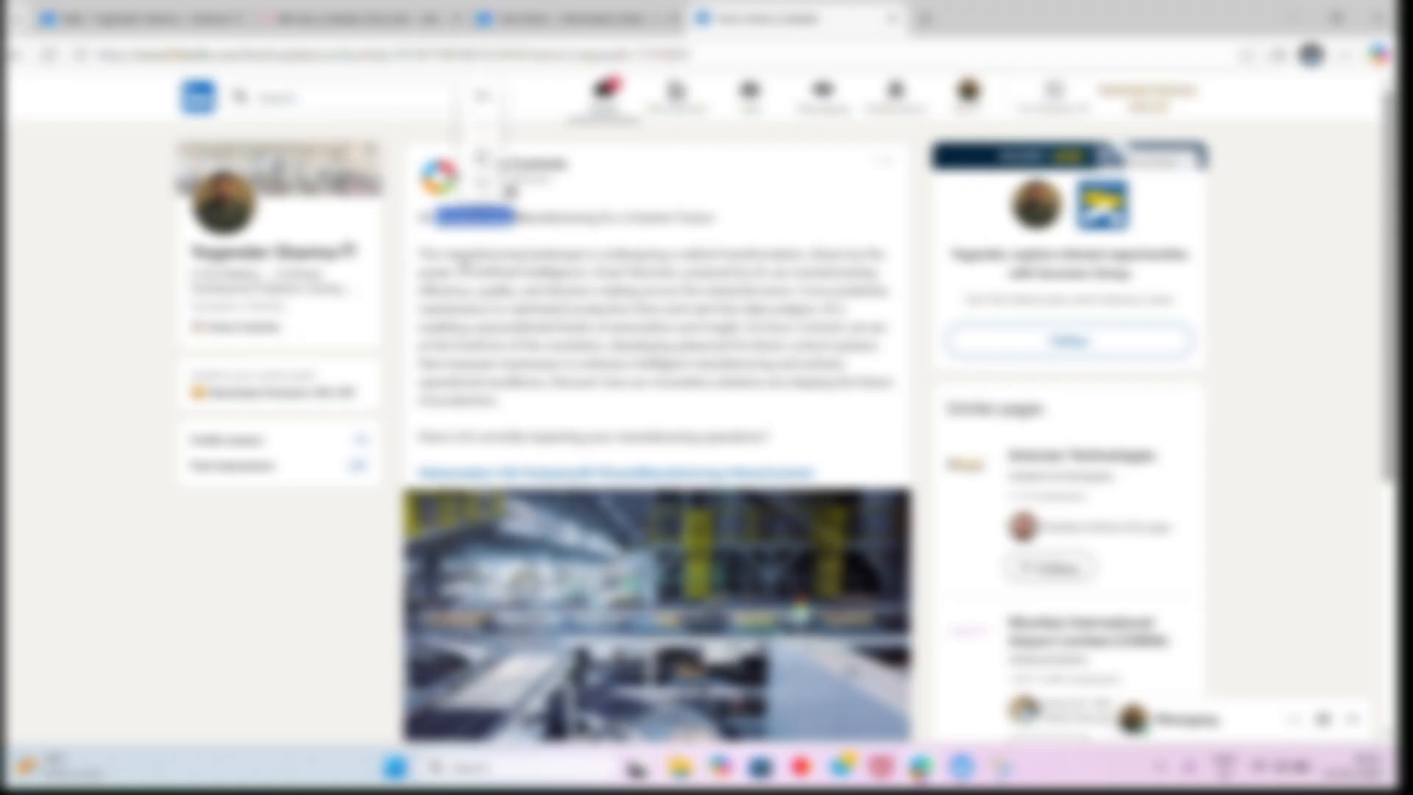
pyautogui.tripleClick(471, 279)
pyautogui.click(513, 432)
pyautogui.tripleClick(513, 435)
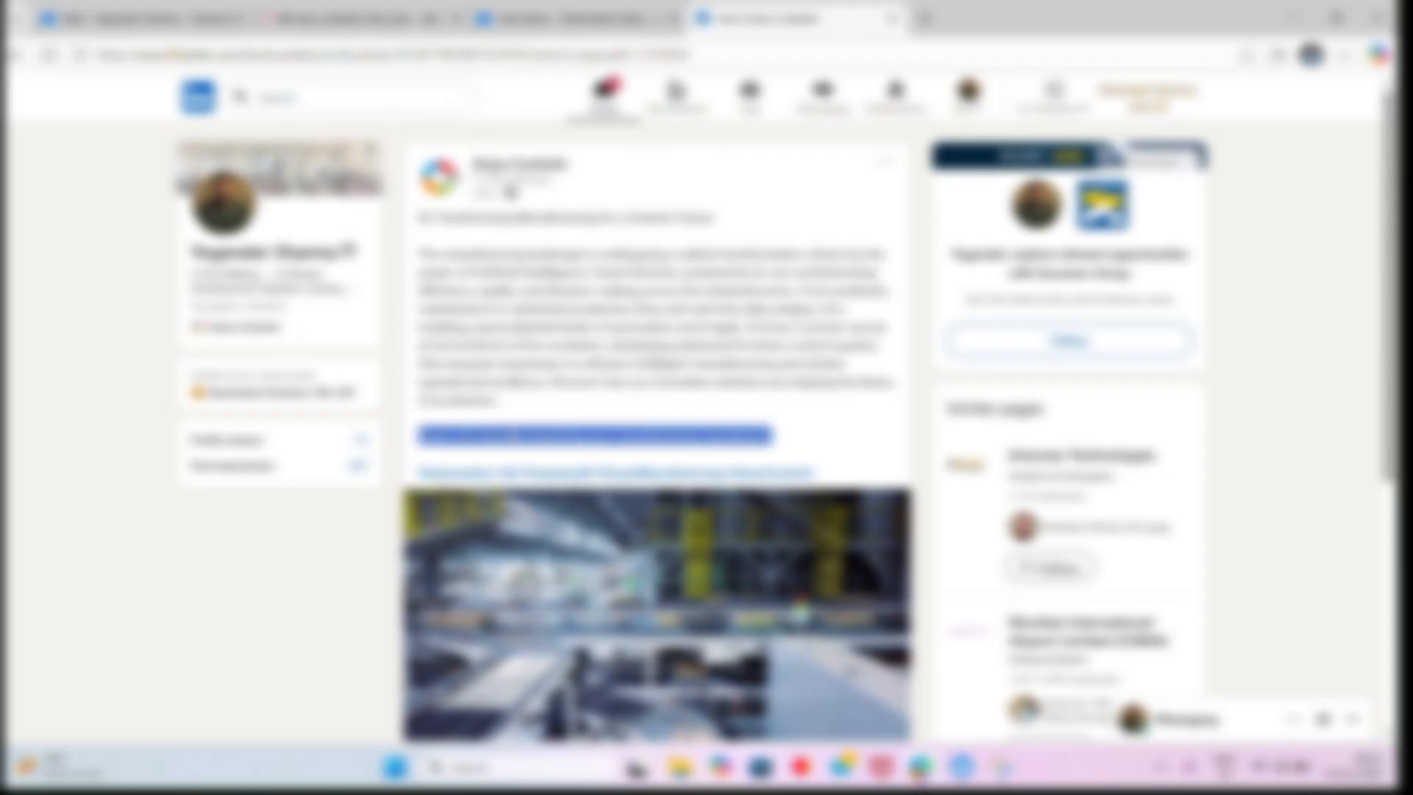
pyautogui.click(528, 577)
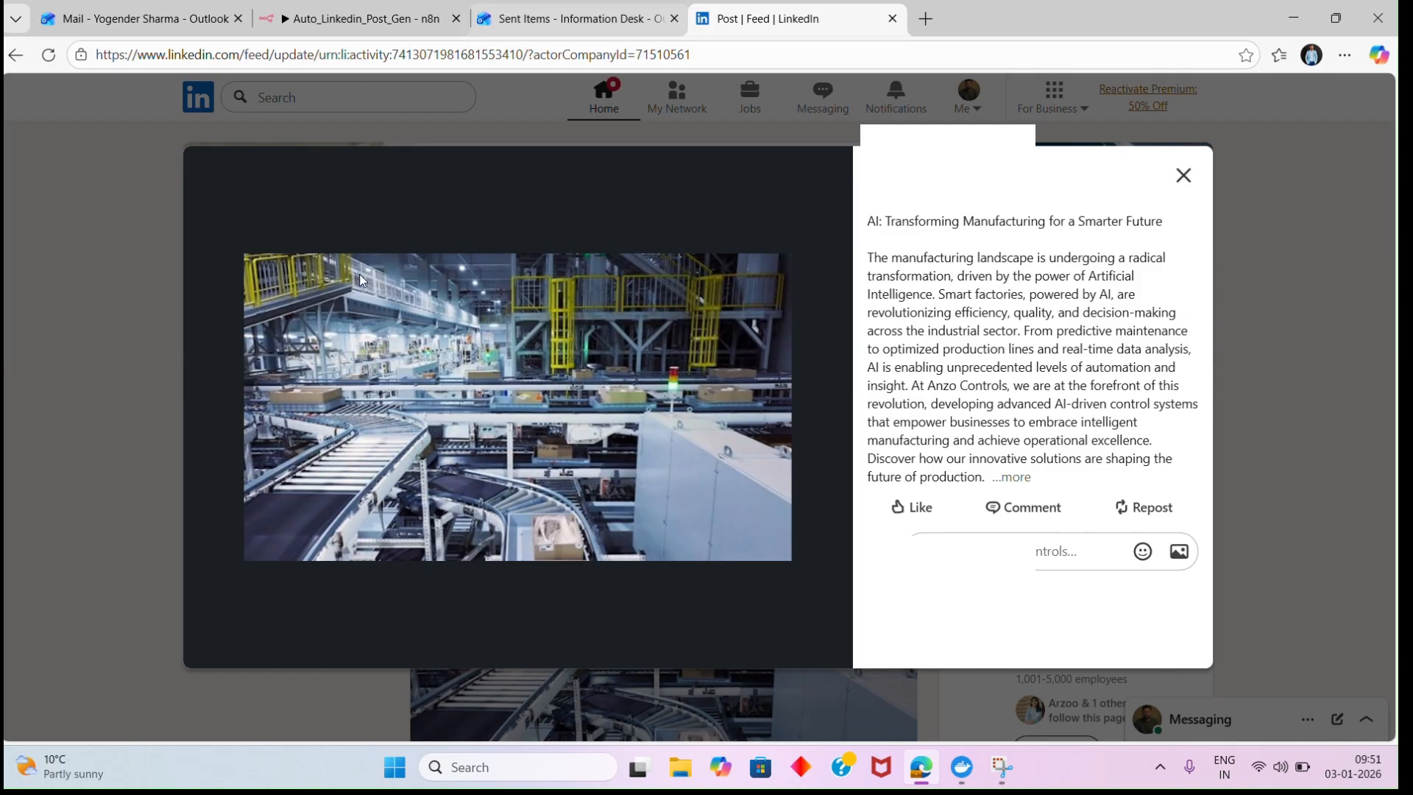
pyautogui.click(130, 362)
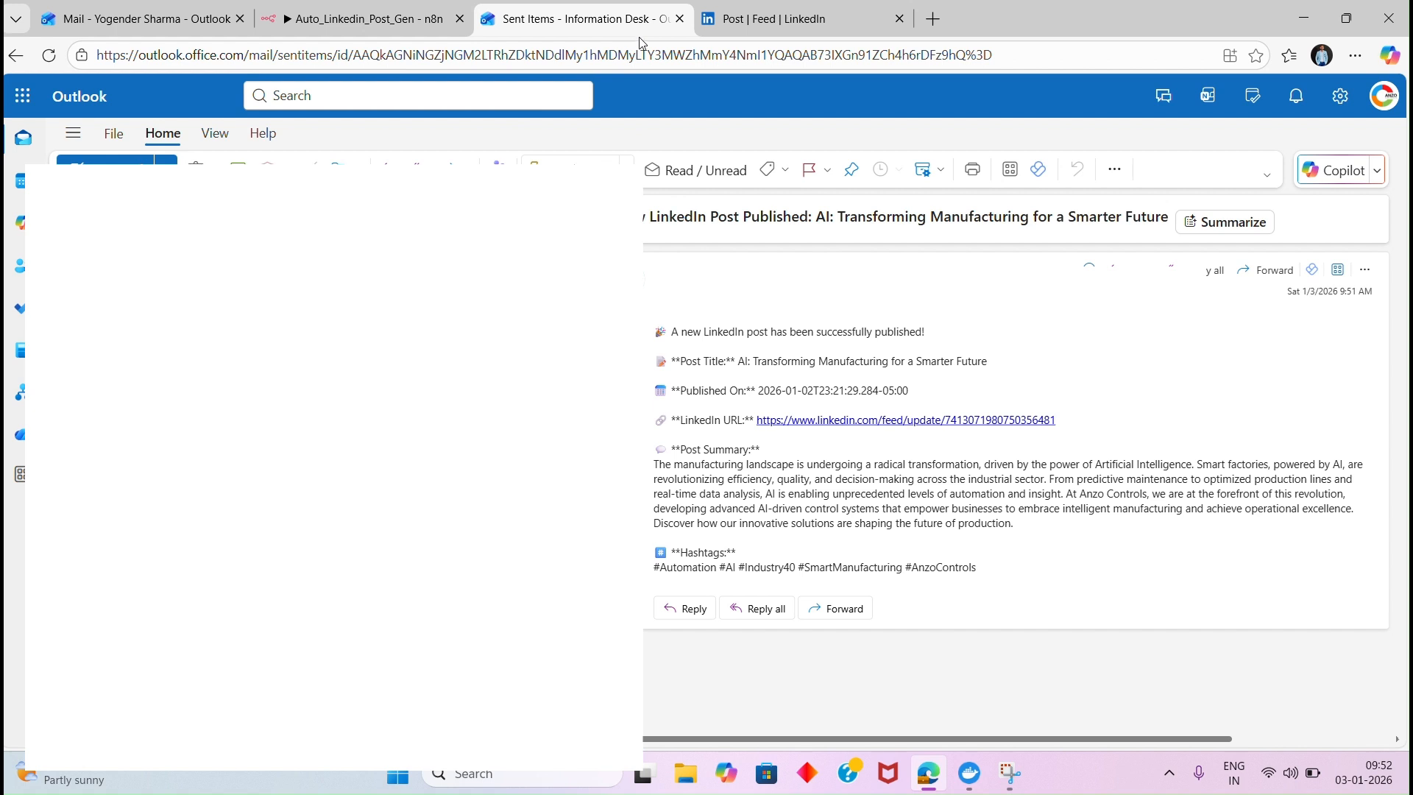
# Return to Auto_Linkedin_Post_Gen in n8n, examine the Send a message node's input and output data, and close the node.
pyautogui.click(419, 24)
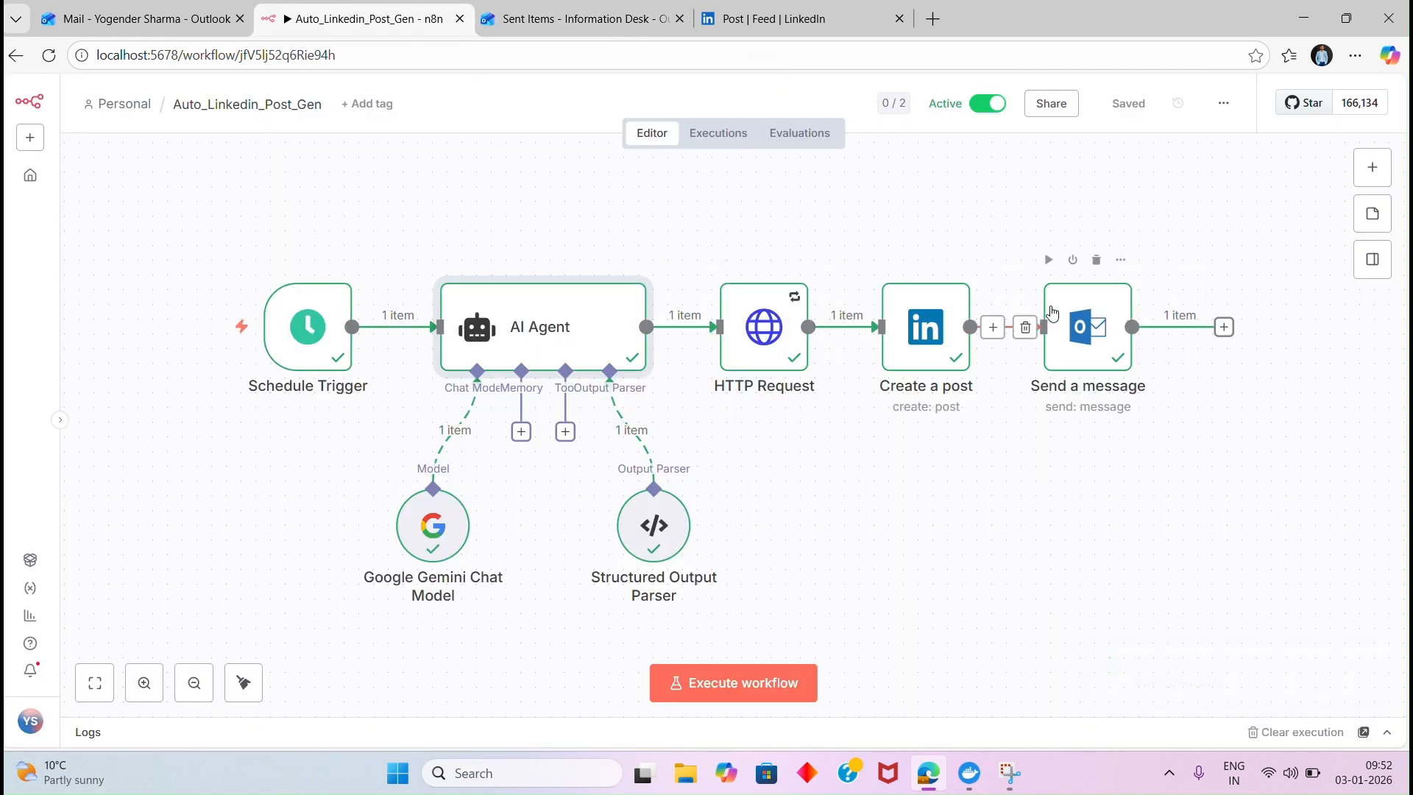
pyautogui.doubleClick(1063, 330)
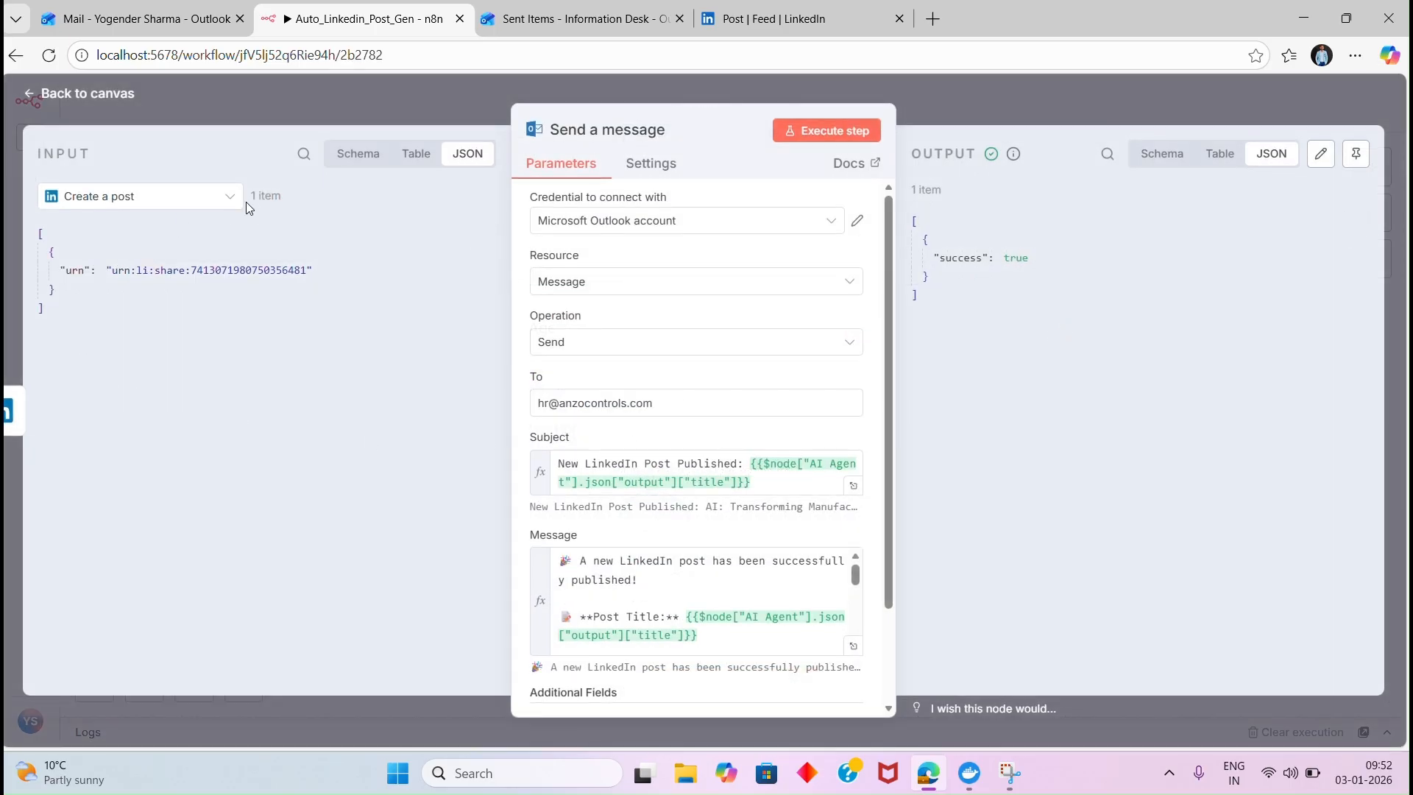
pyautogui.click(40, 102)
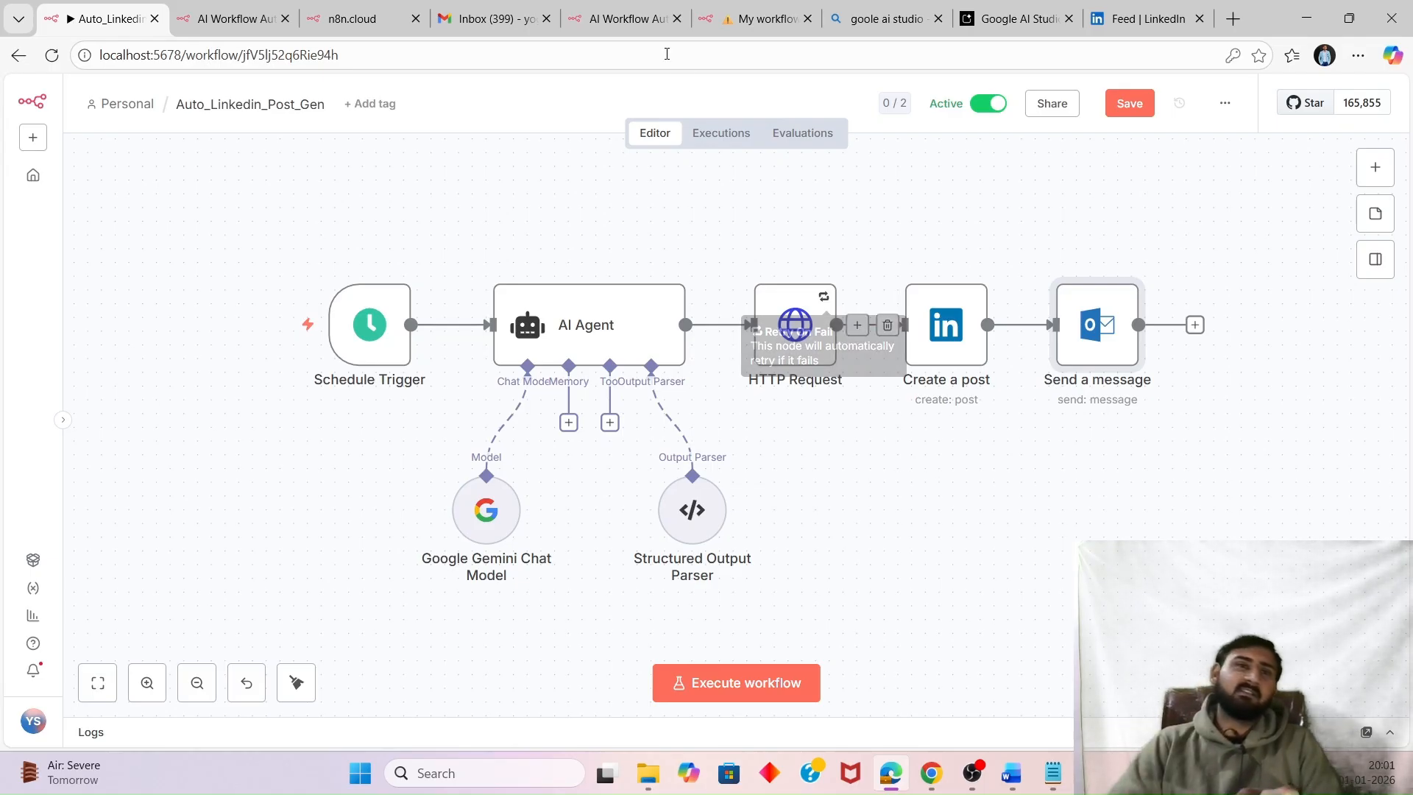
pyautogui.click(207, 8)
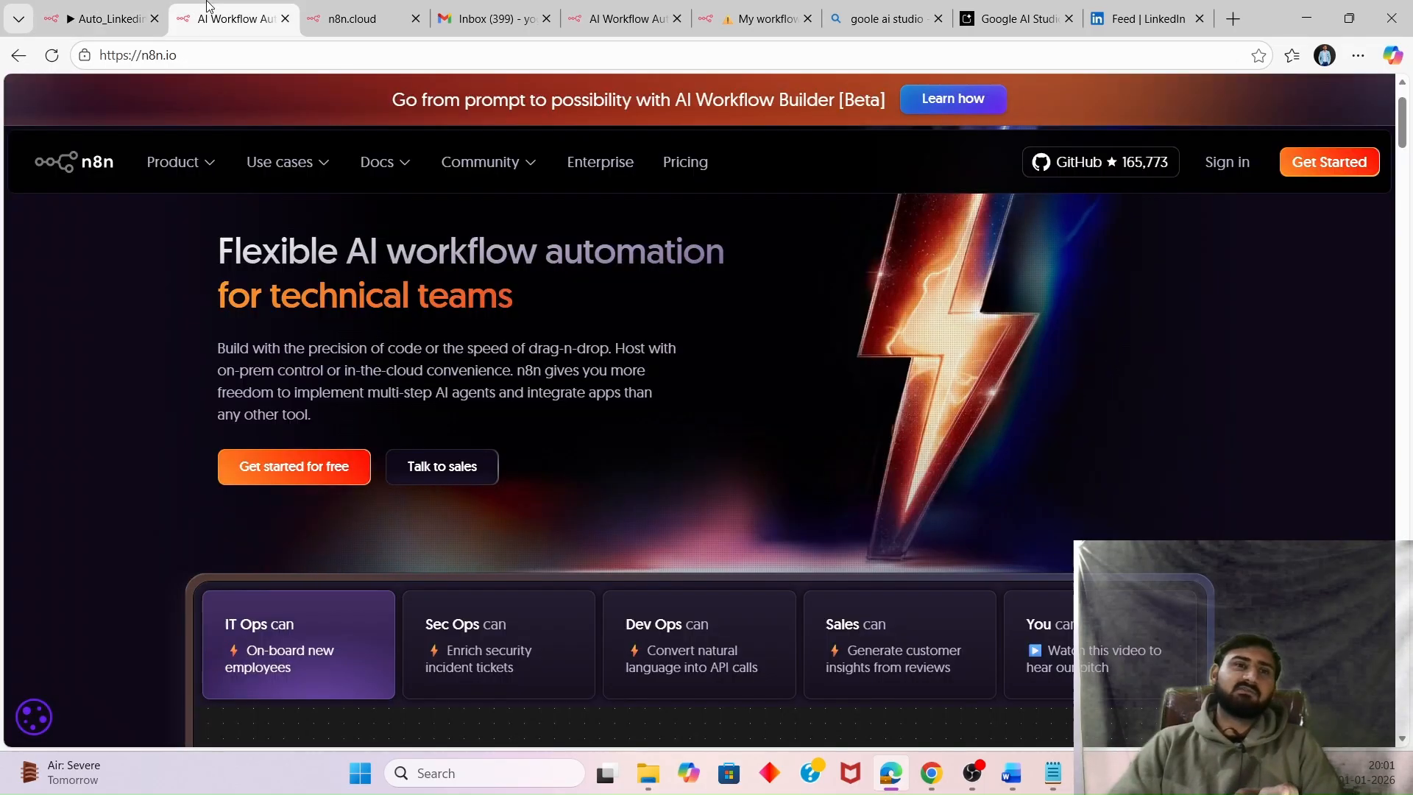
pyautogui.click(350, 14)
pyautogui.click(105, 7)
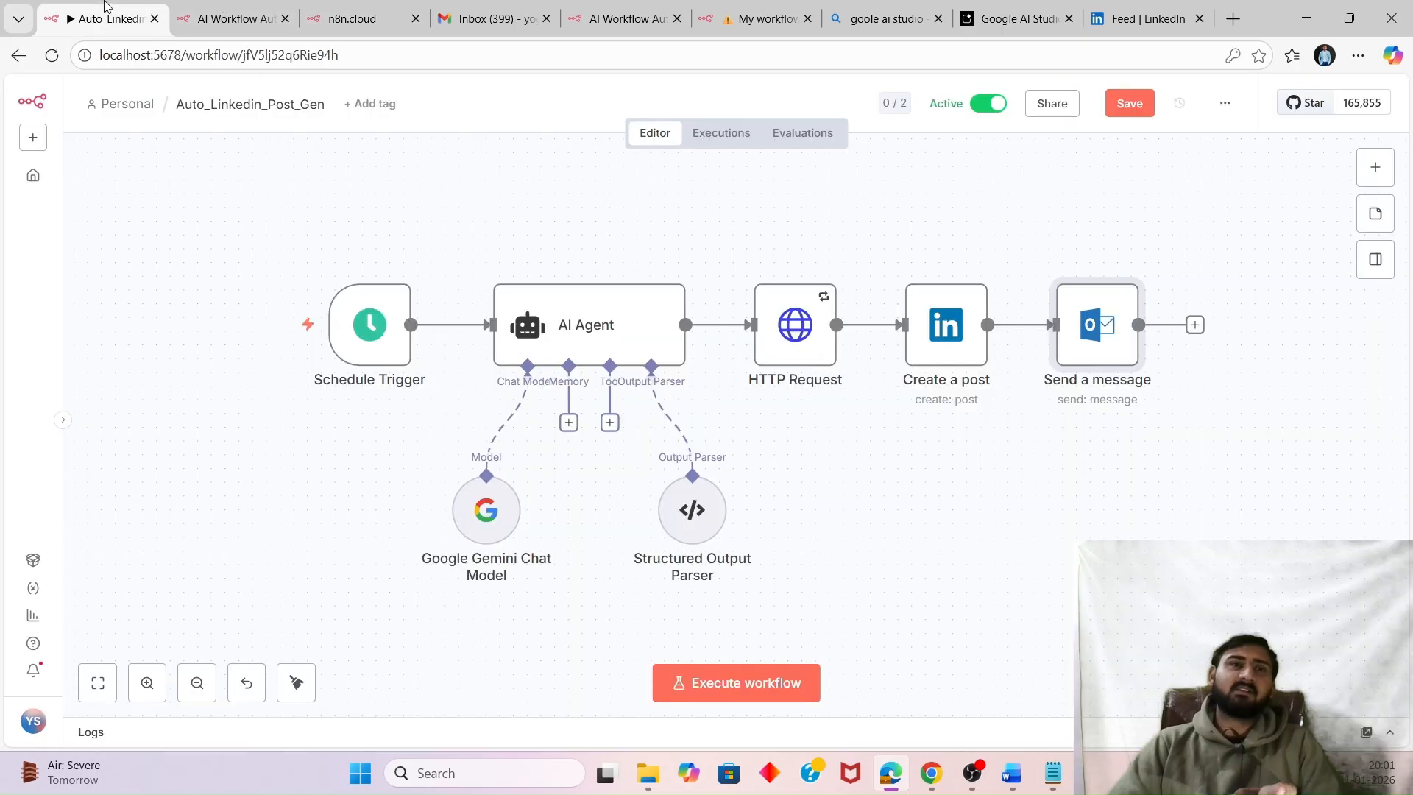
# Save the changes to Auto_Linkedin_Post_Gen, dismiss the recommendation survey, and open Auto_Promotion_Workflow from the Personal workflows.
pyautogui.click(132, 107)
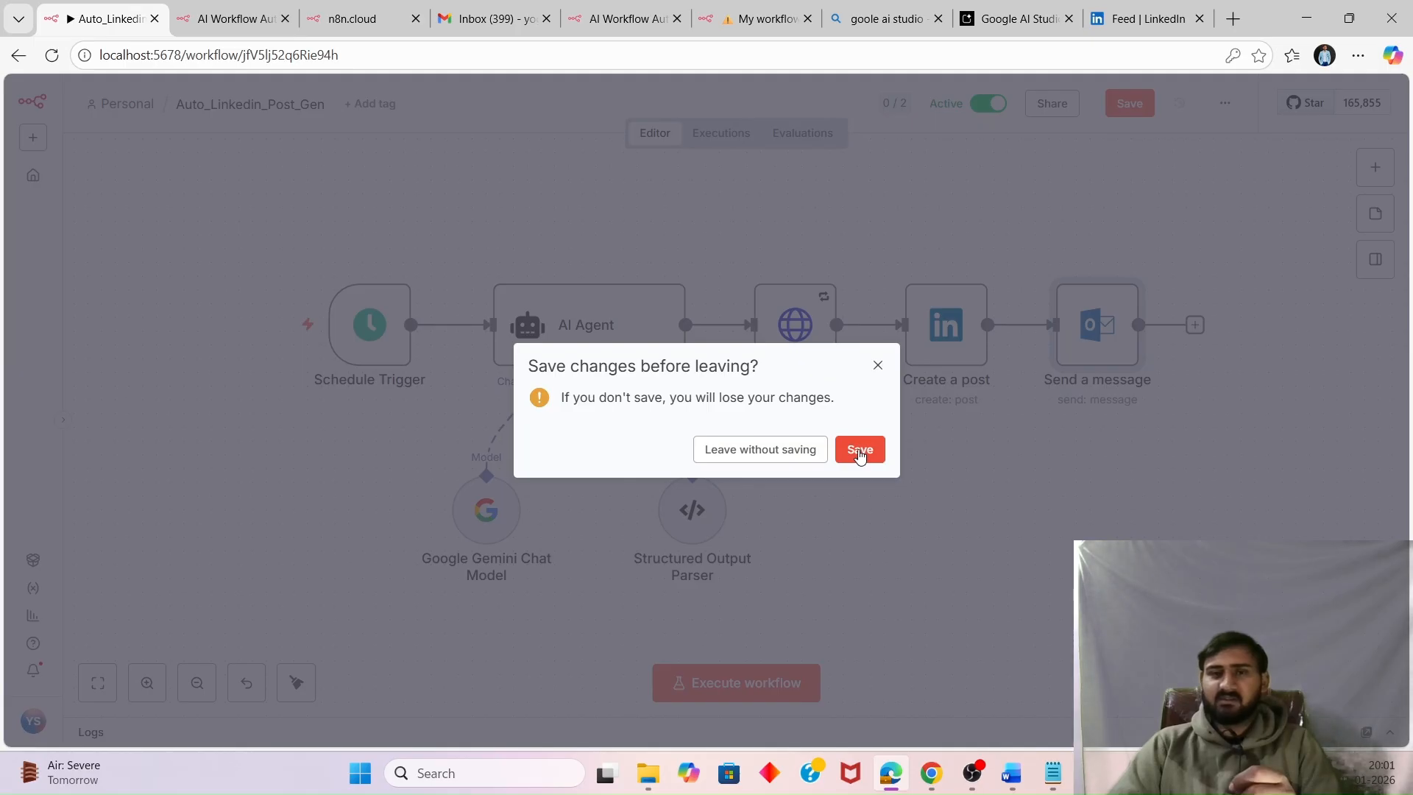
pyautogui.click(859, 450)
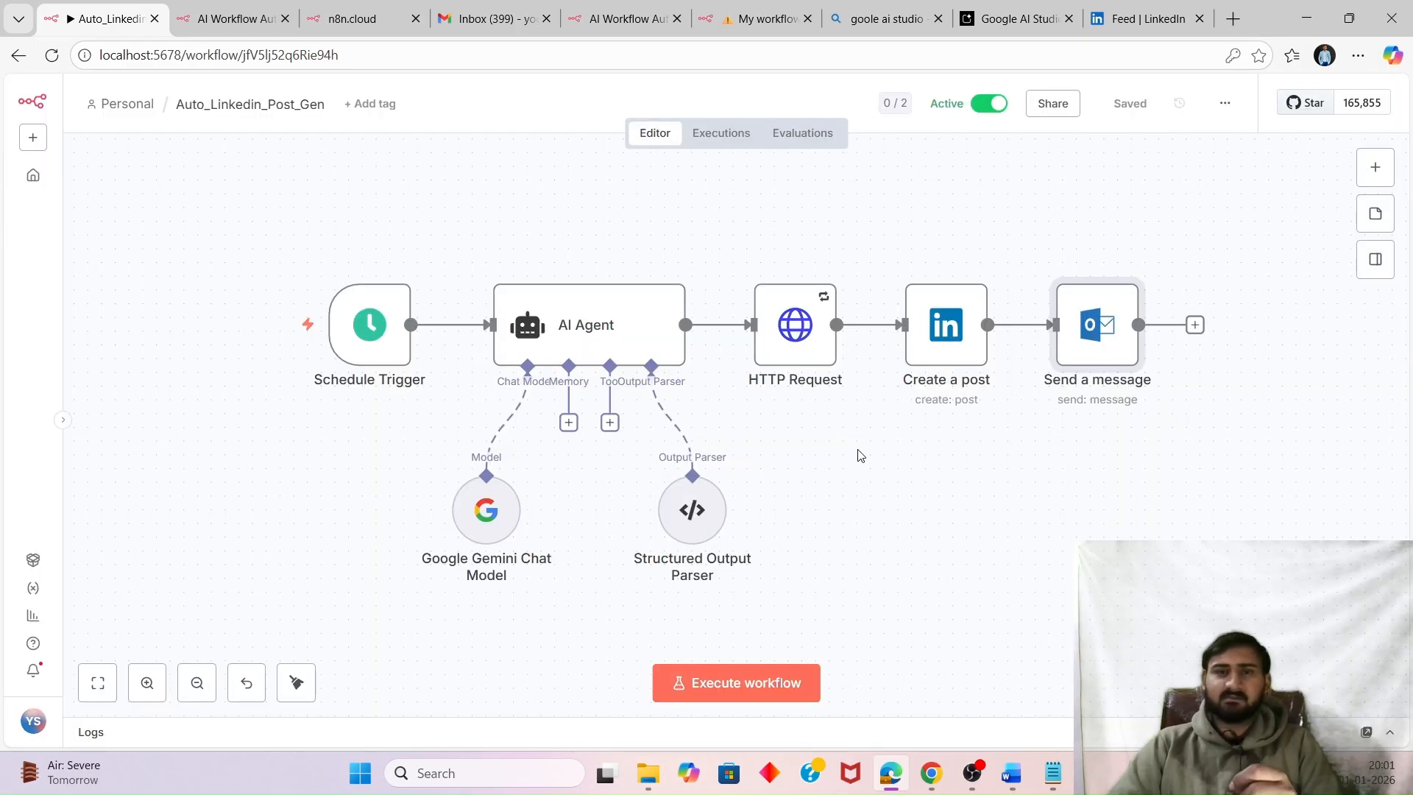
pyautogui.click(122, 105)
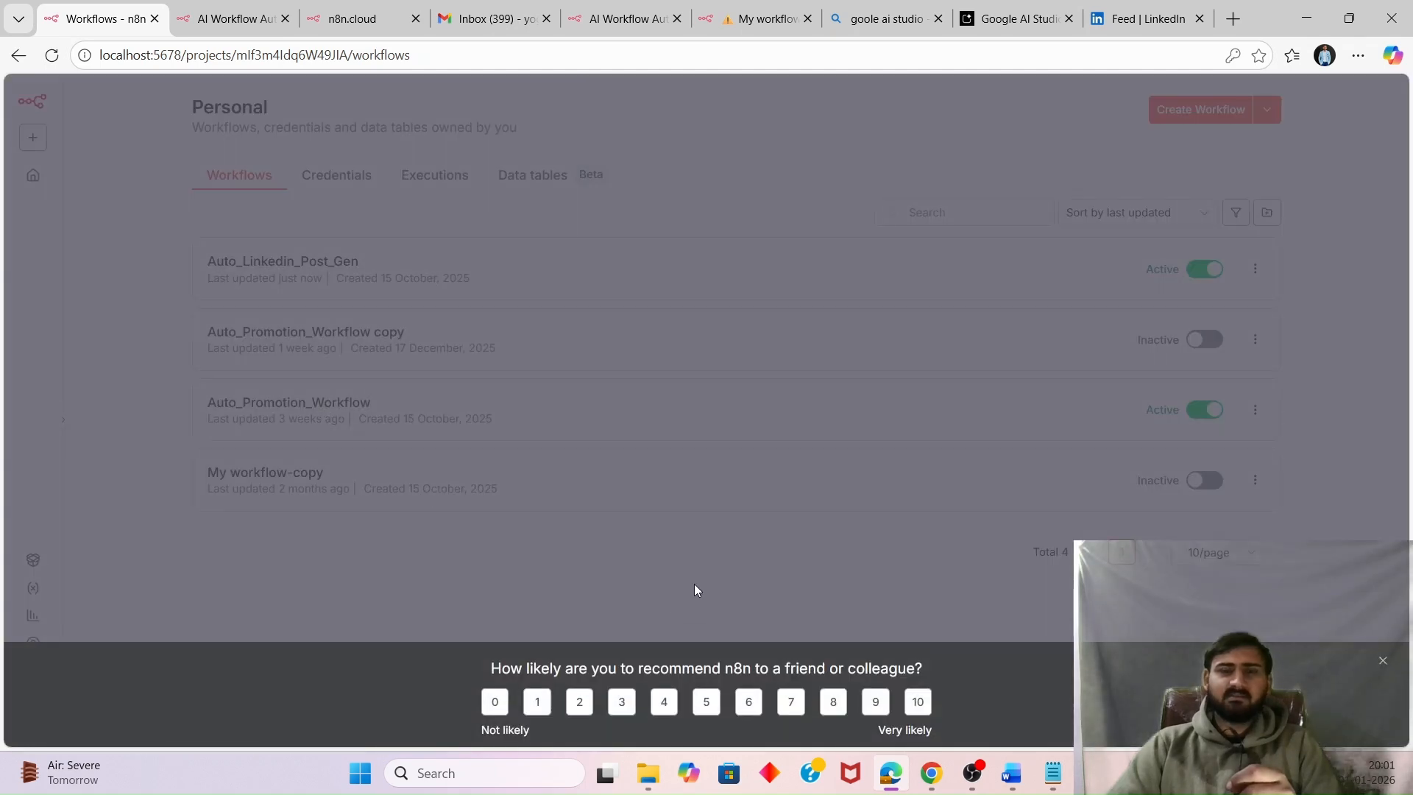
pyautogui.click(1377, 668)
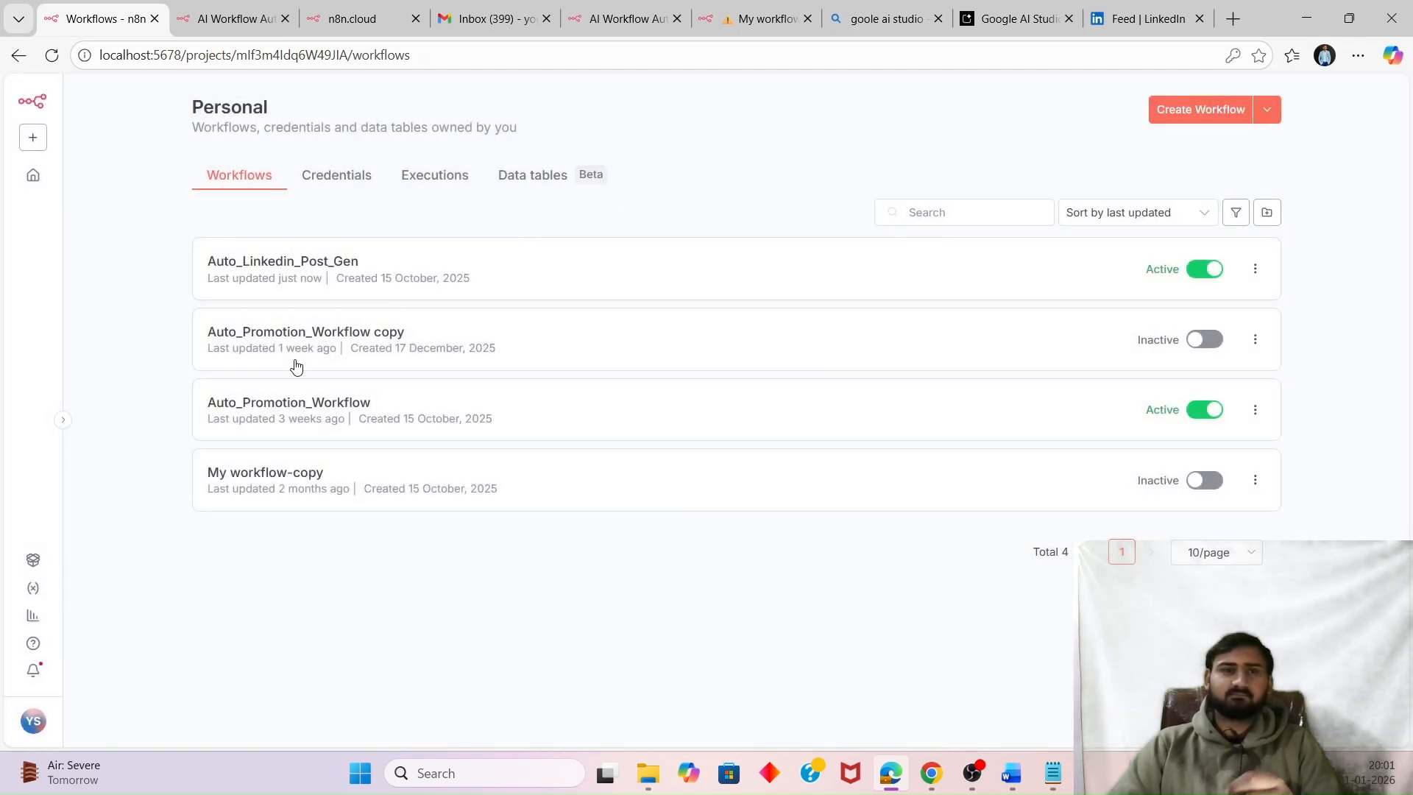
pyautogui.click(296, 406)
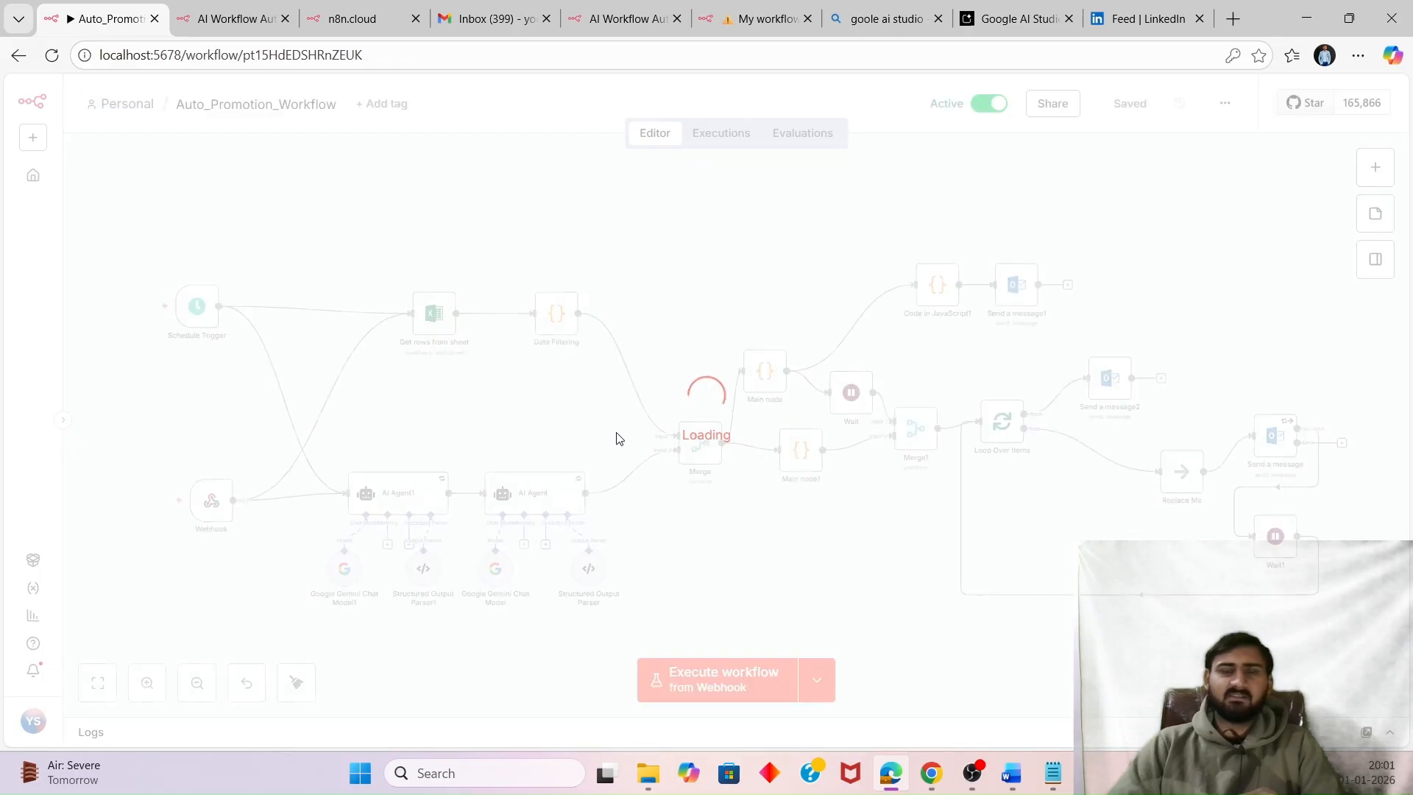